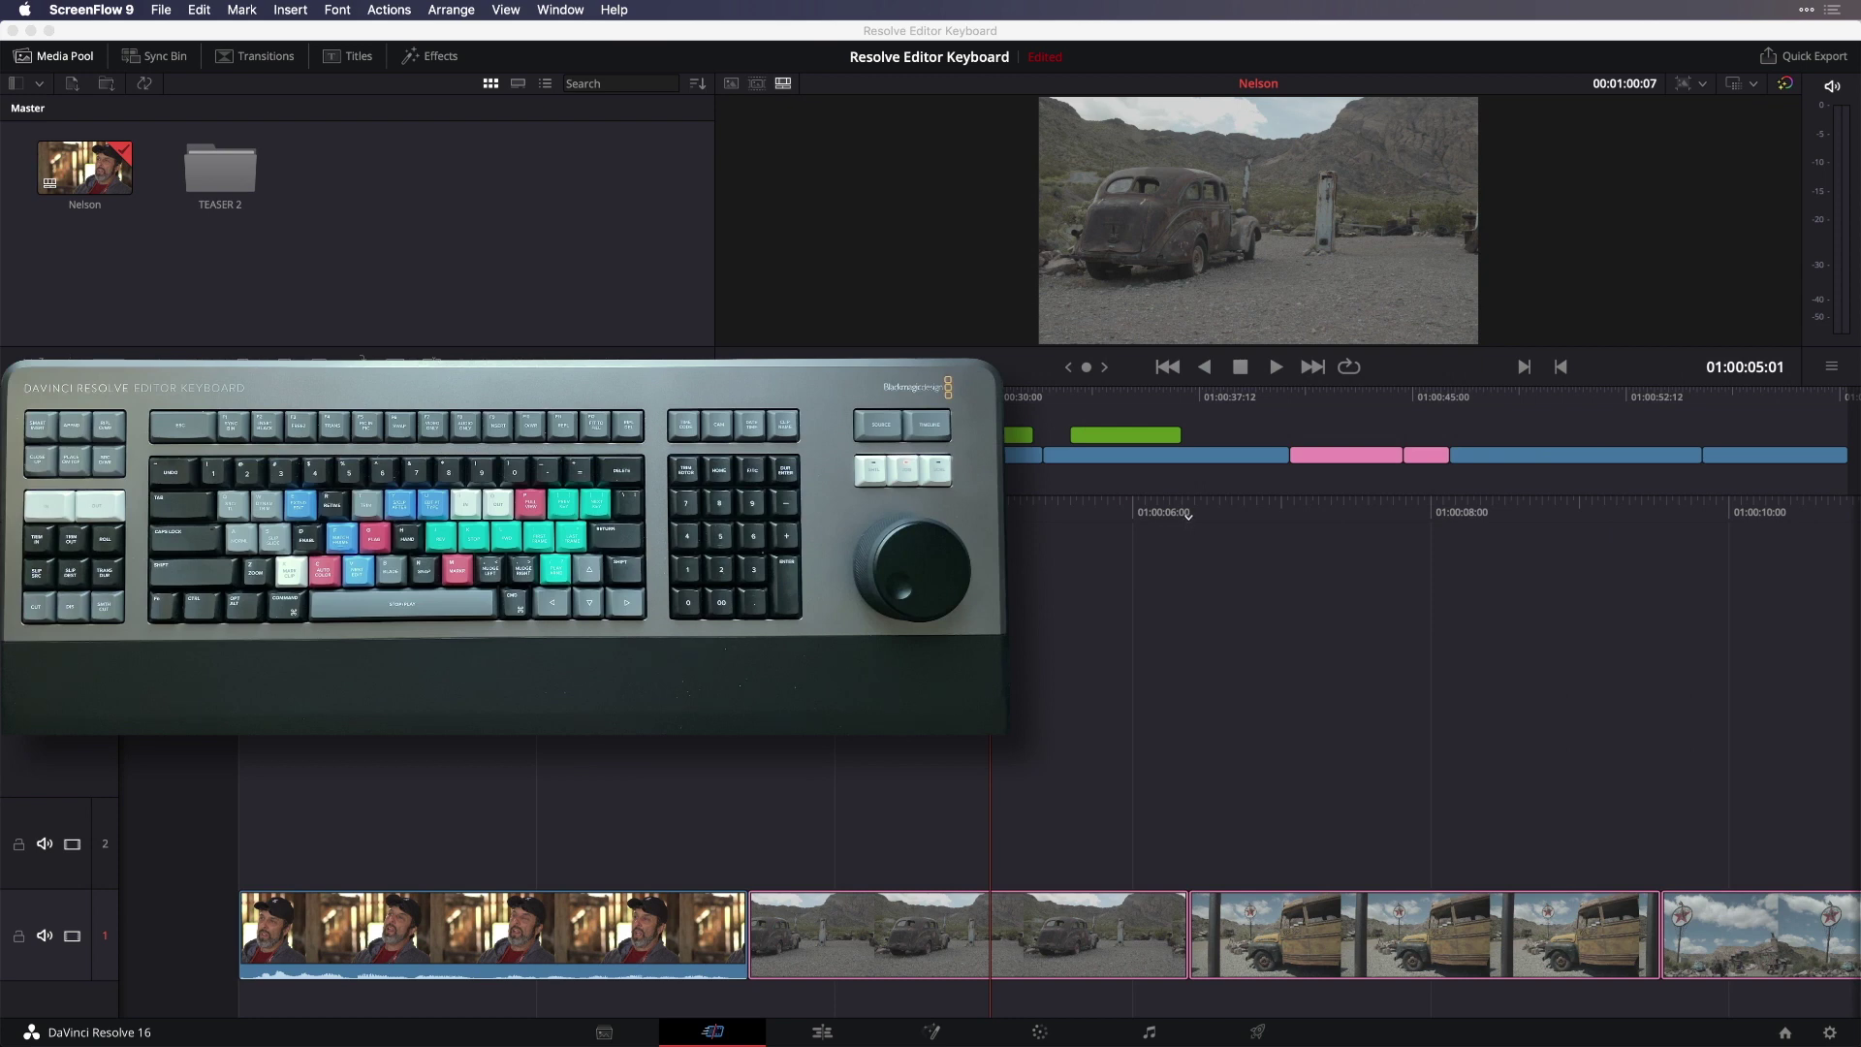
# Step: Play through the Master bin's source tape, stop playback and return to viewing the timeline
pyautogui.press('Right')
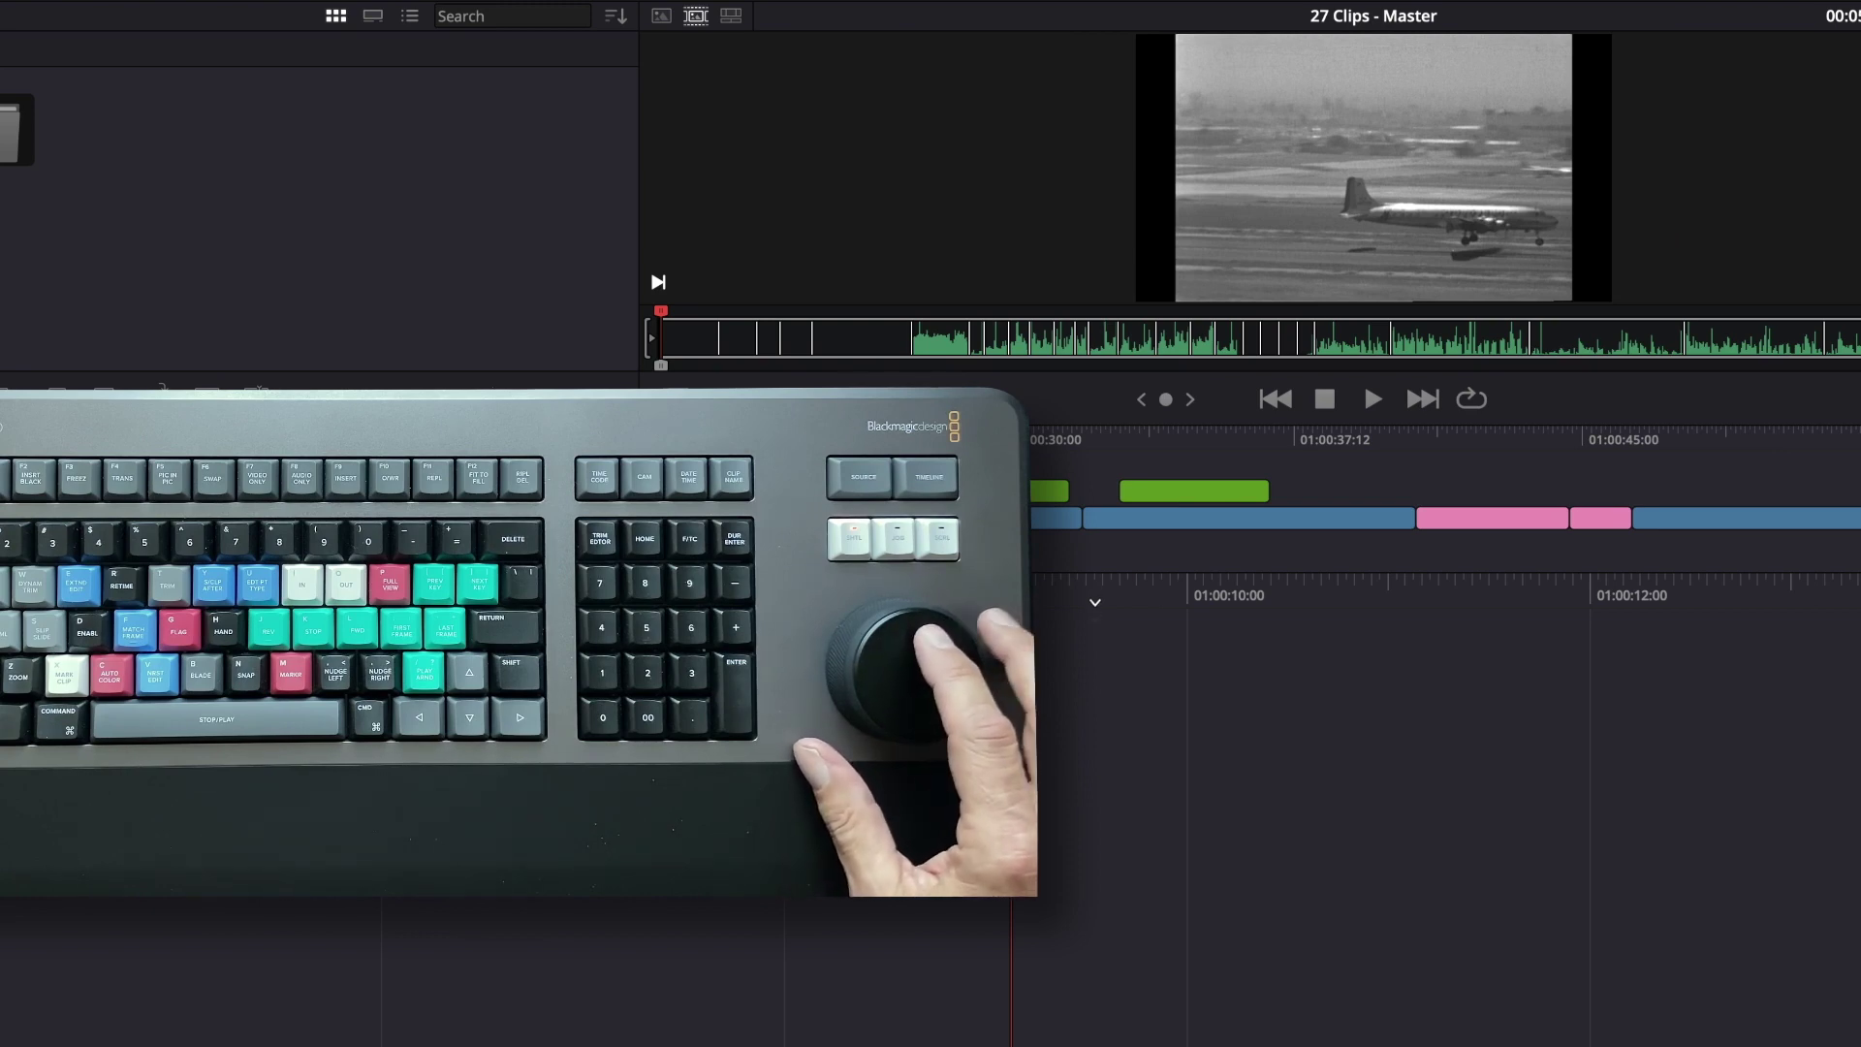
pyautogui.press('l')
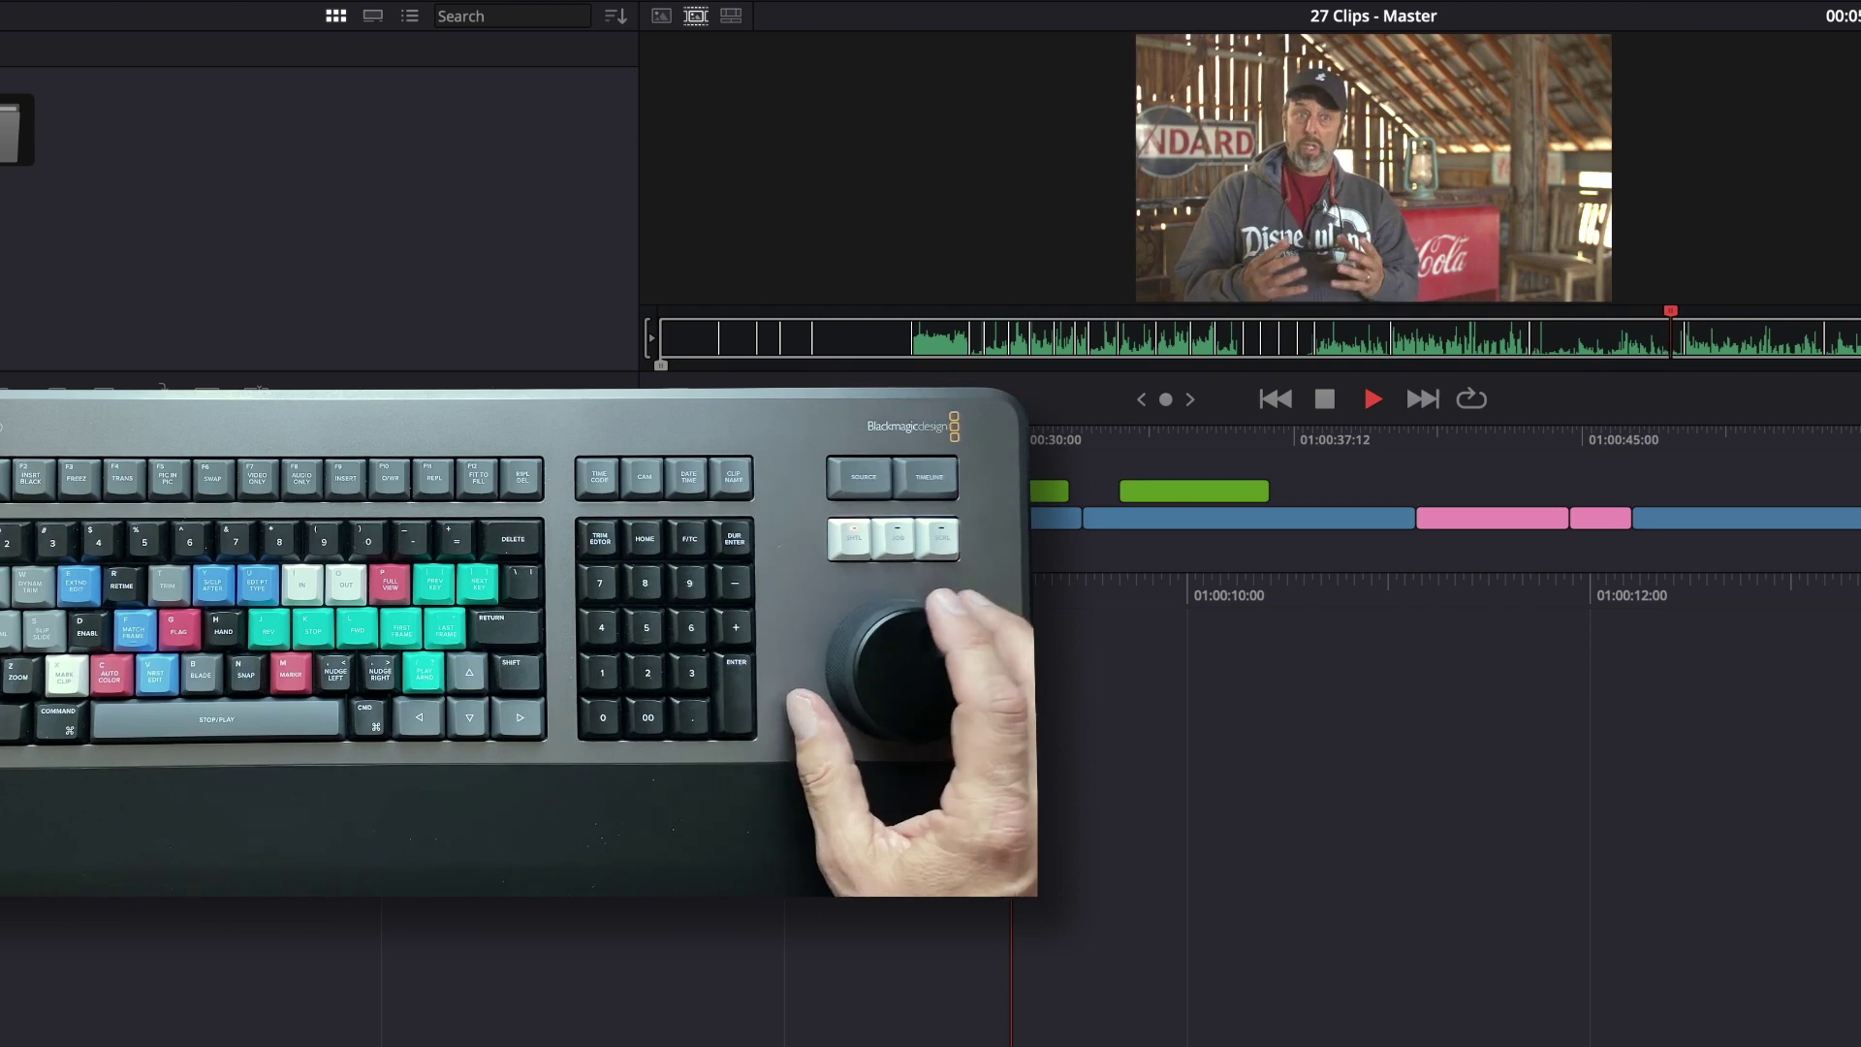
pyautogui.press('k')
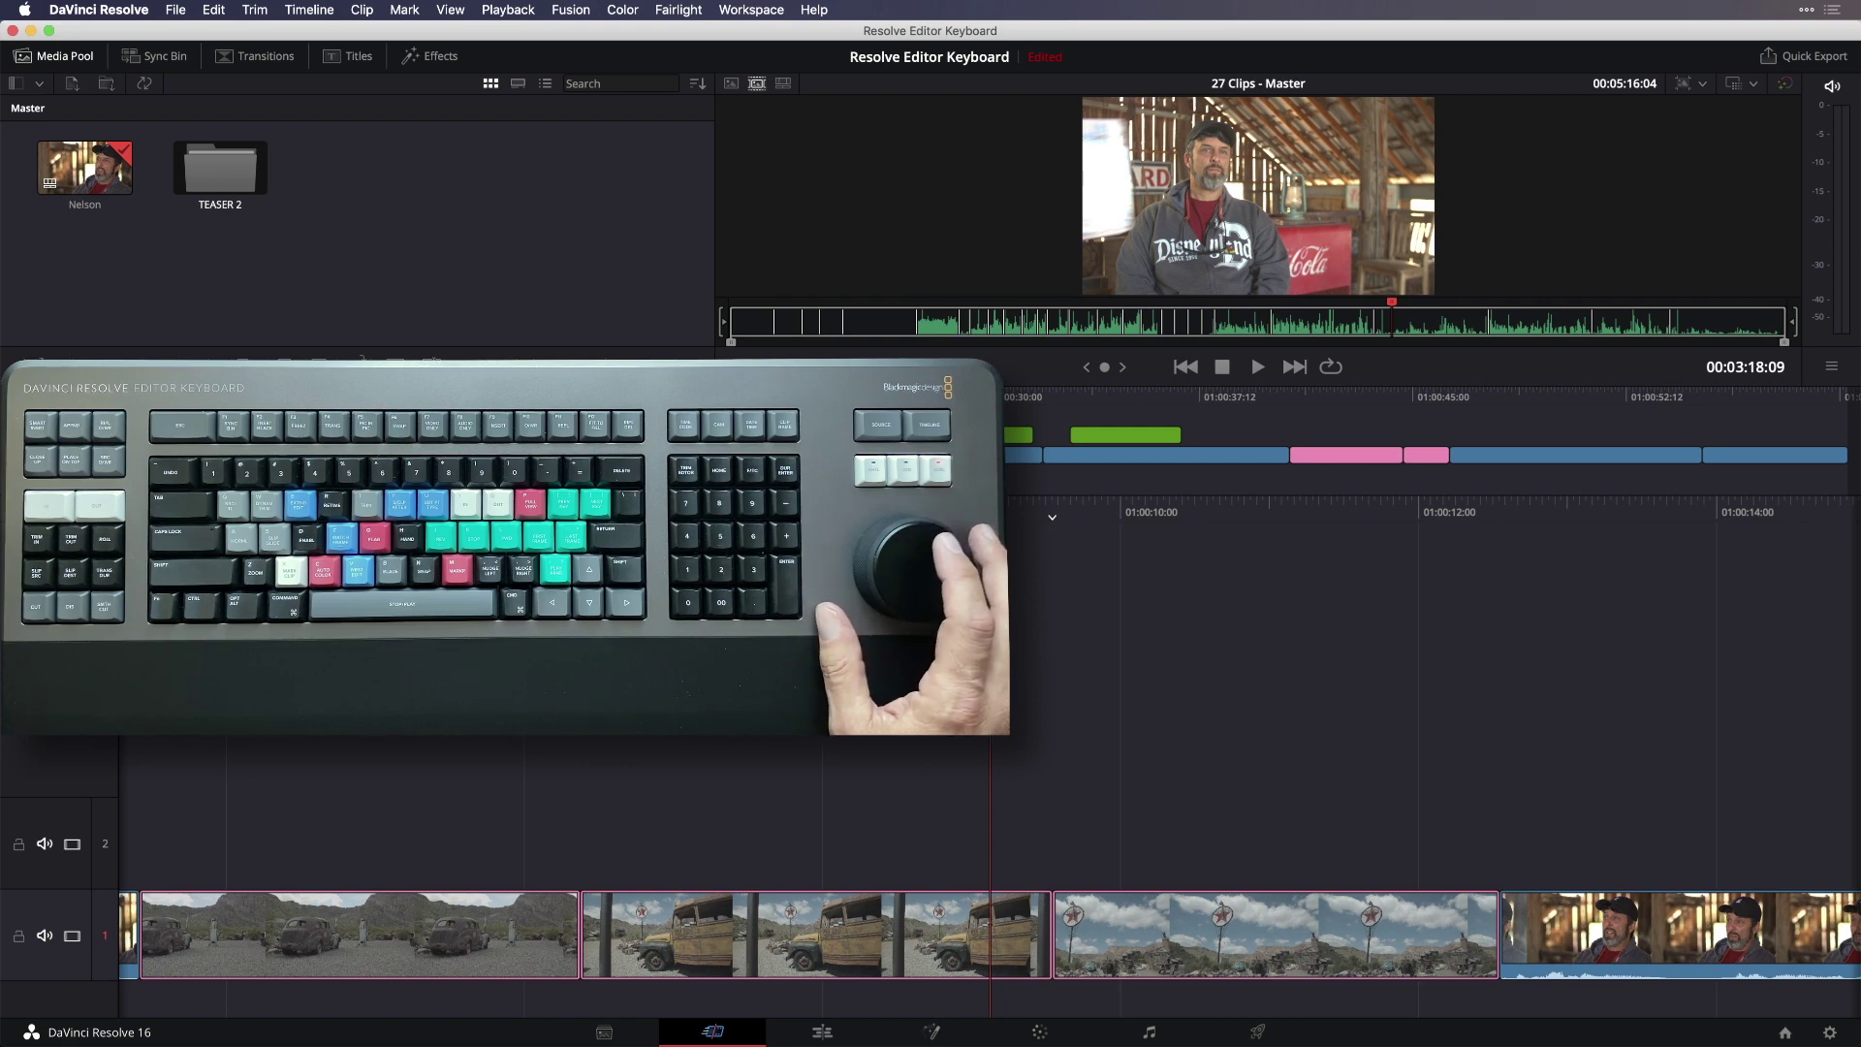
pyautogui.press('q')
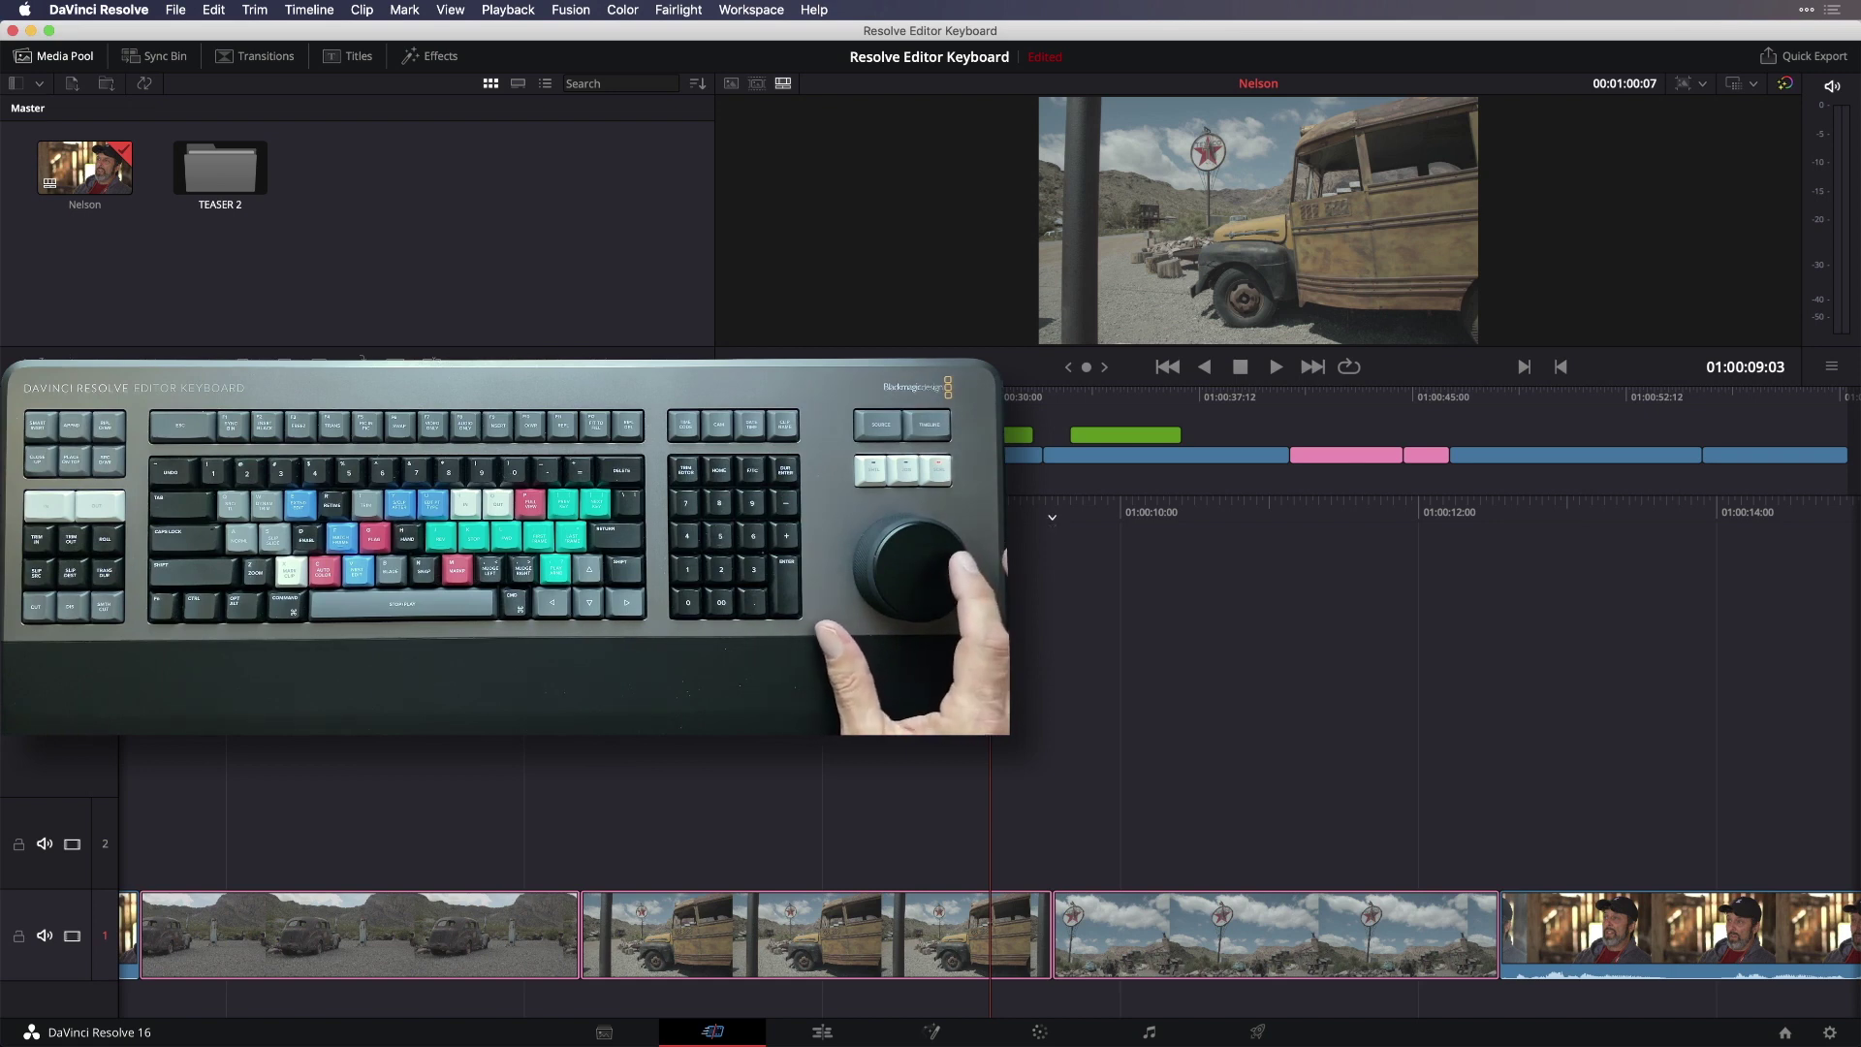
# Step: Ripple-trim 16 frames off the end of the old car clip where it meets the yellow bus clip
pyautogui.hscroll(-10, 990, 935)
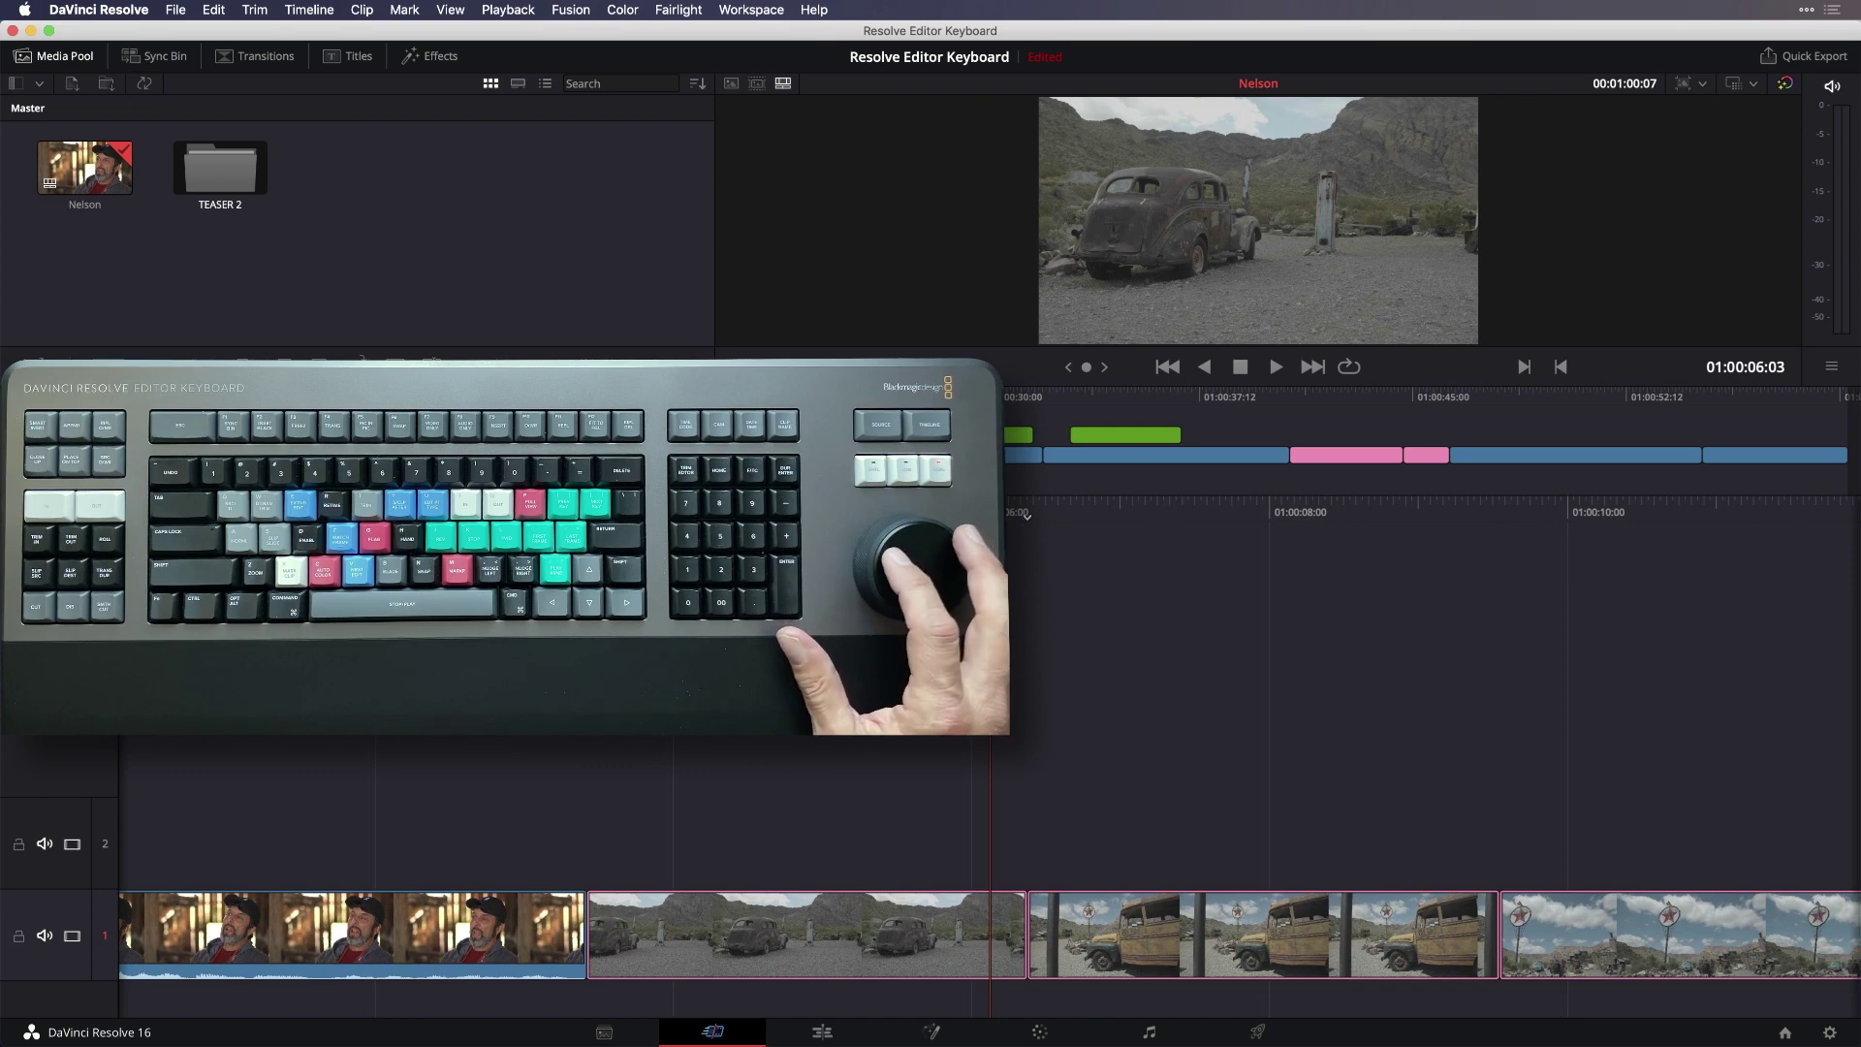
pyautogui.hscroll(-10, 990, 934)
pyautogui.hscroll(4, 989, 935)
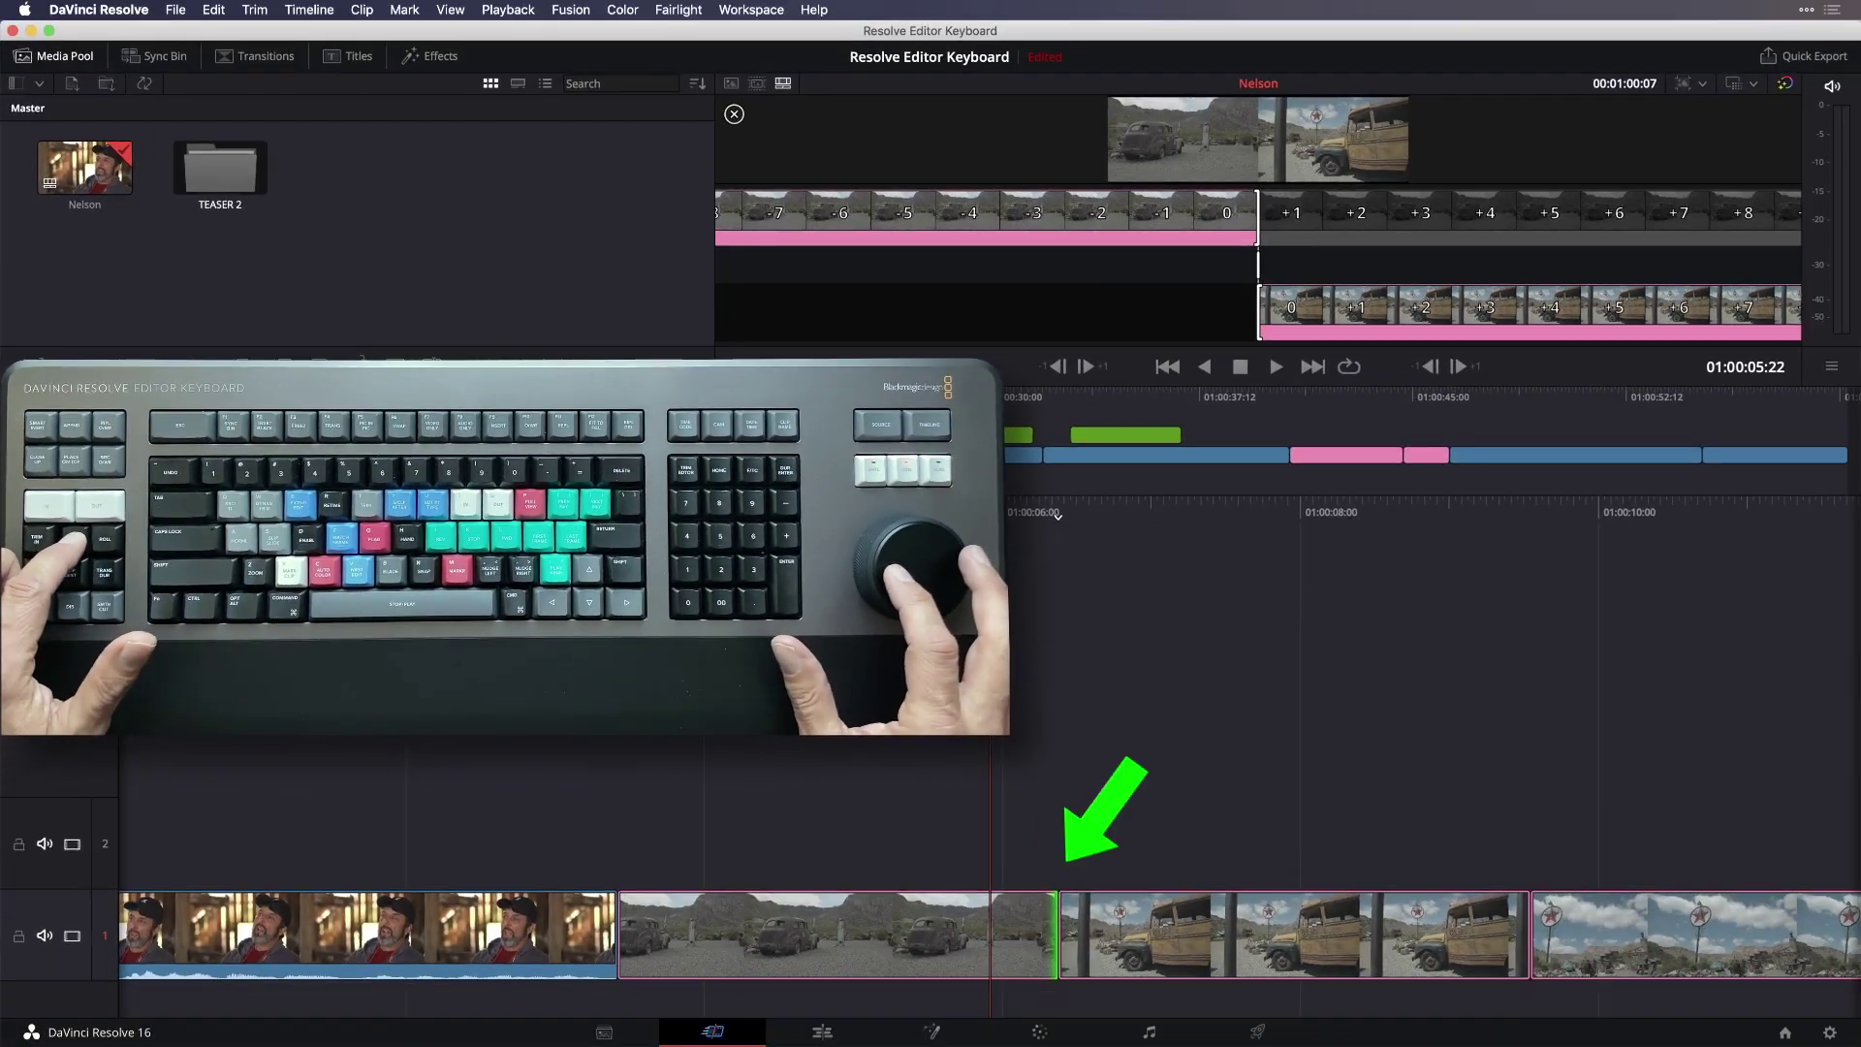
pyautogui.press(',')
pyautogui.press(',')
pyautogui.press(',')
pyautogui.press(',')
pyautogui.press(',')
pyautogui.press(',')
pyautogui.press(',')
pyautogui.press(',')
pyautogui.press(',')
pyautogui.press(',')
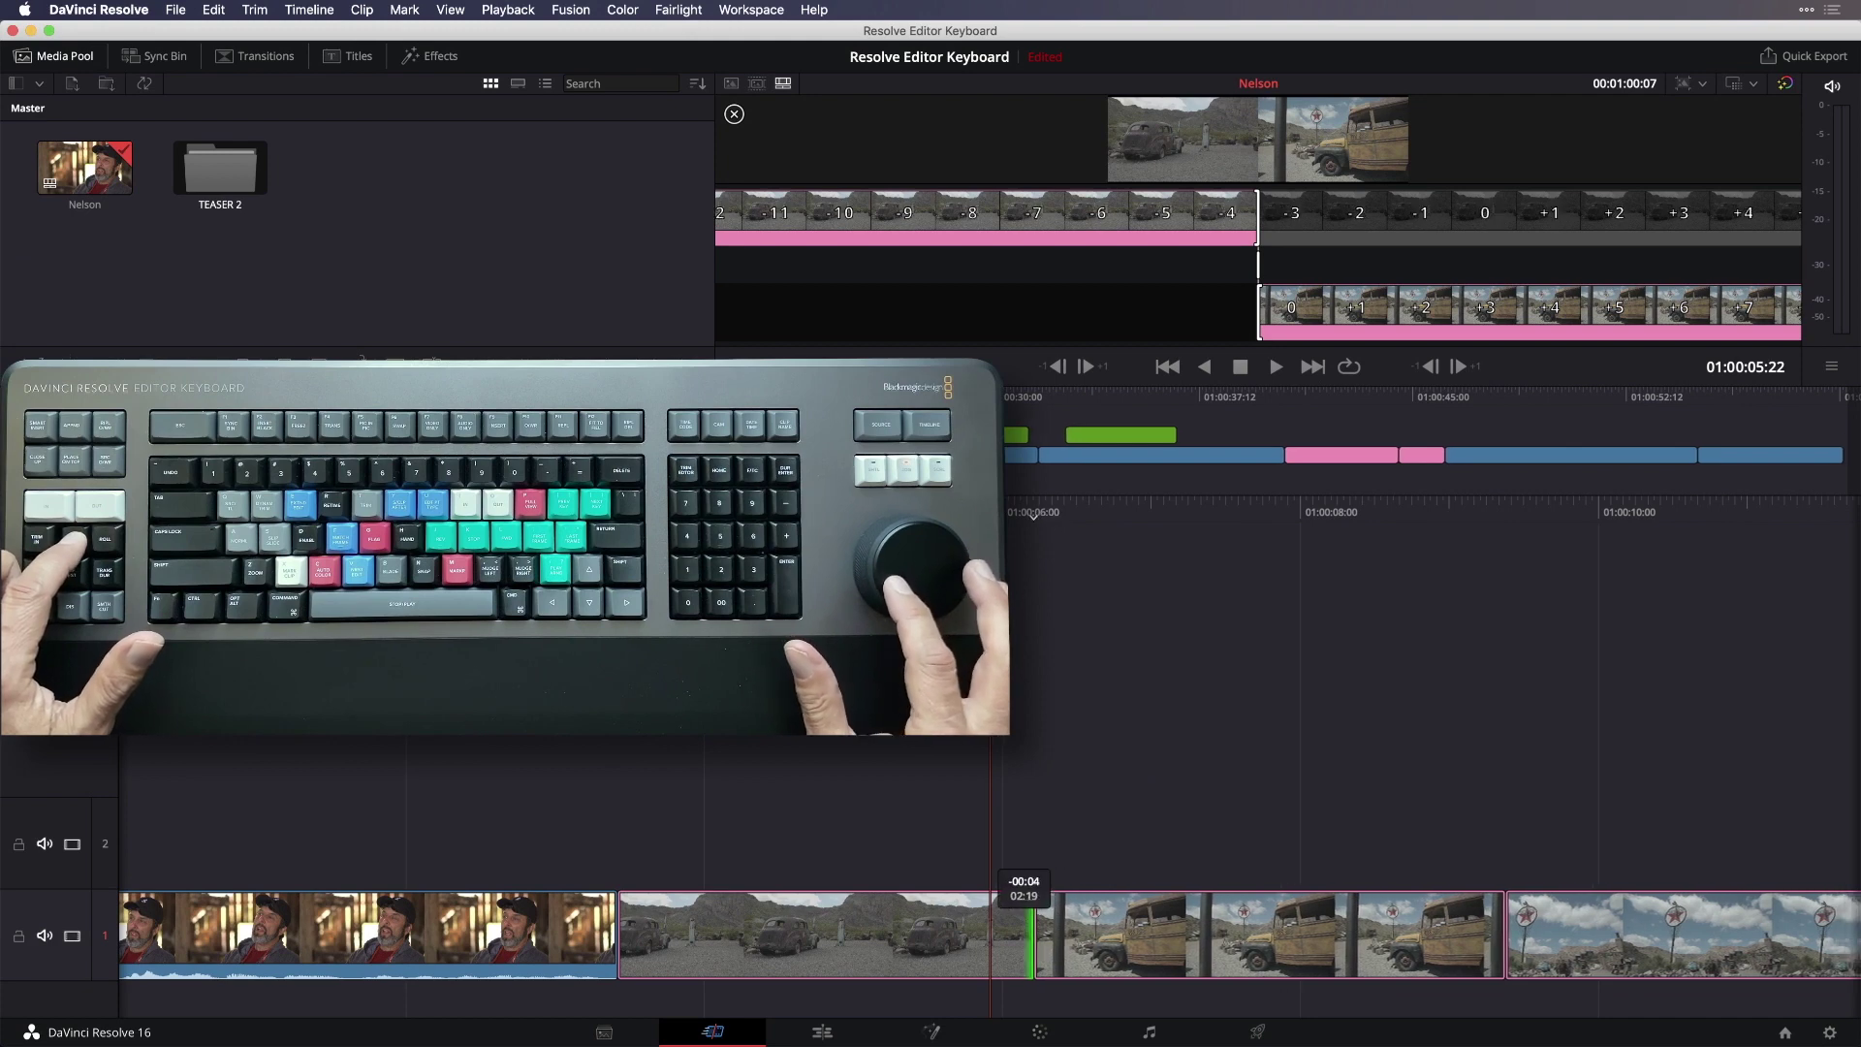
pyautogui.press(',')
pyautogui.press(',')
pyautogui.press(',')
pyautogui.press(',')
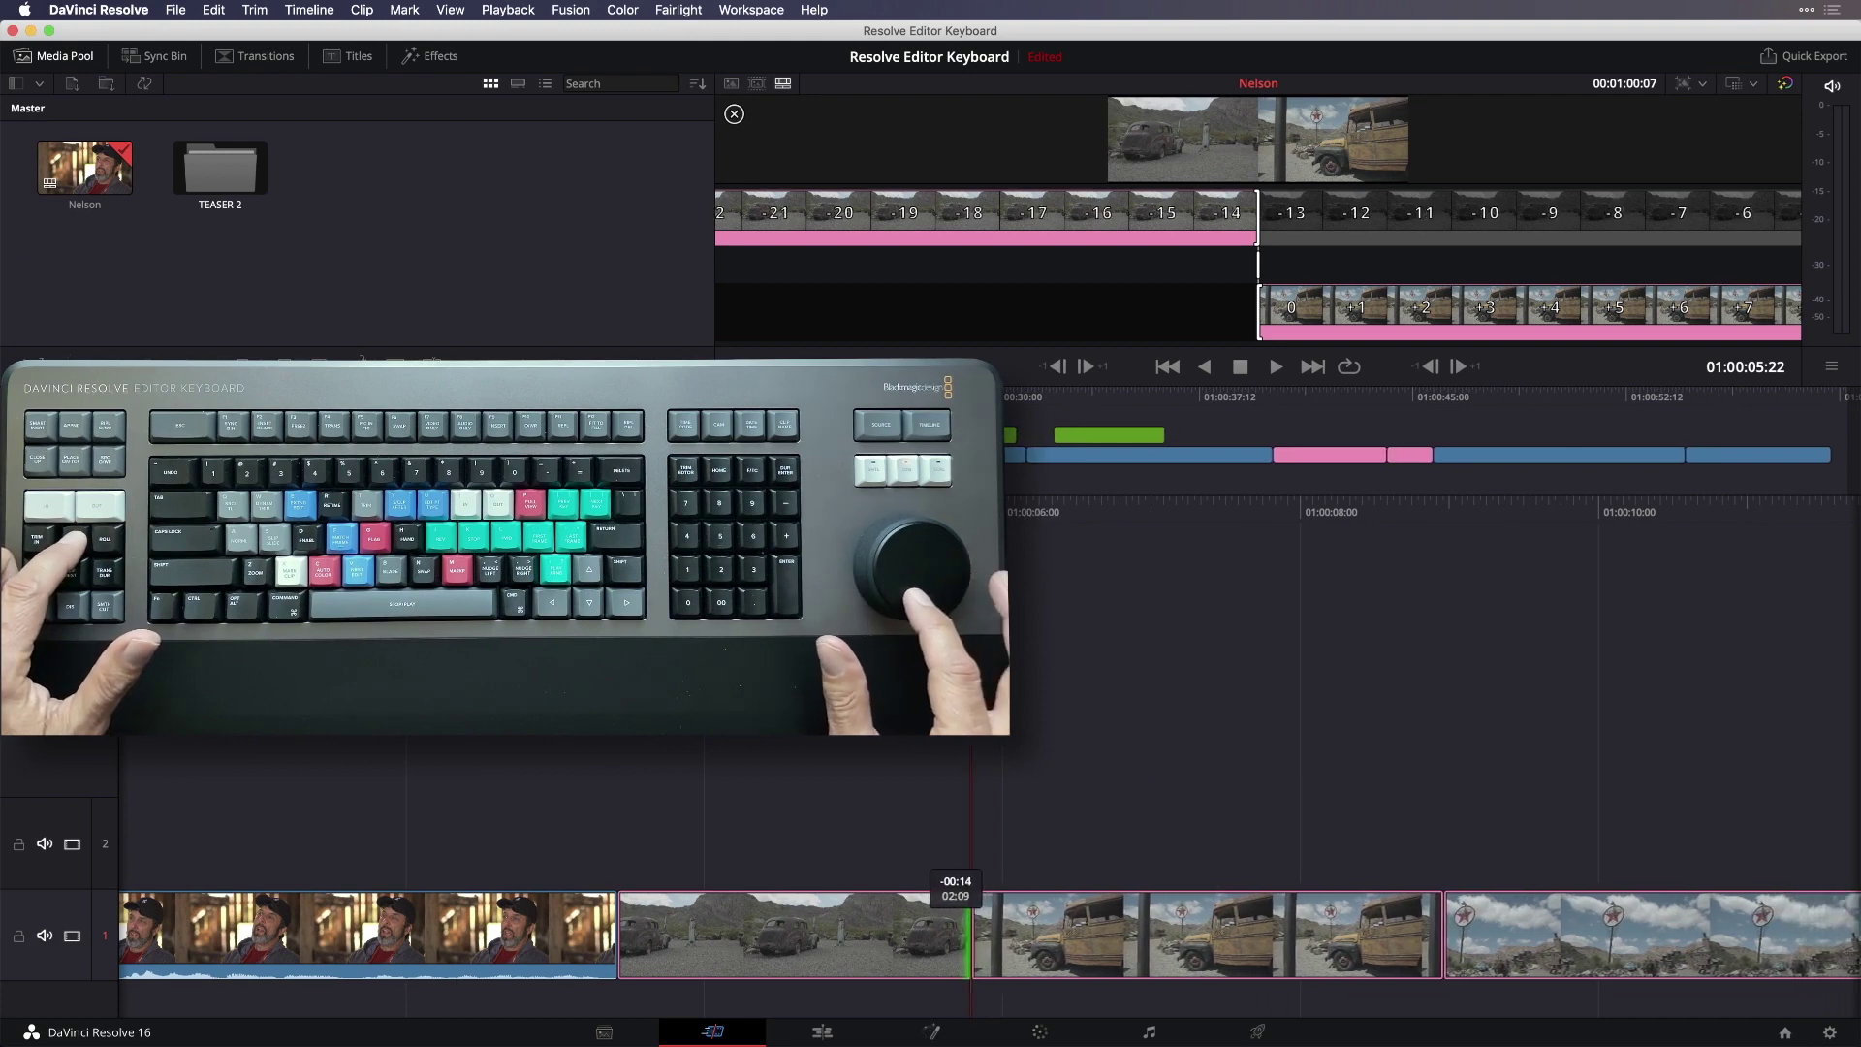
pyautogui.press('.')
pyautogui.press('.')
pyautogui.press('.')
pyautogui.press('.')
pyautogui.press('.')
pyautogui.press('.')
pyautogui.press('.')
pyautogui.press('.')
pyautogui.press(',')
pyautogui.press(',')
pyautogui.press(',')
pyautogui.press(',')
pyautogui.press(',')
pyautogui.press(',')
pyautogui.press(',')
pyautogui.press(',')
pyautogui.press(',')
pyautogui.press(',')
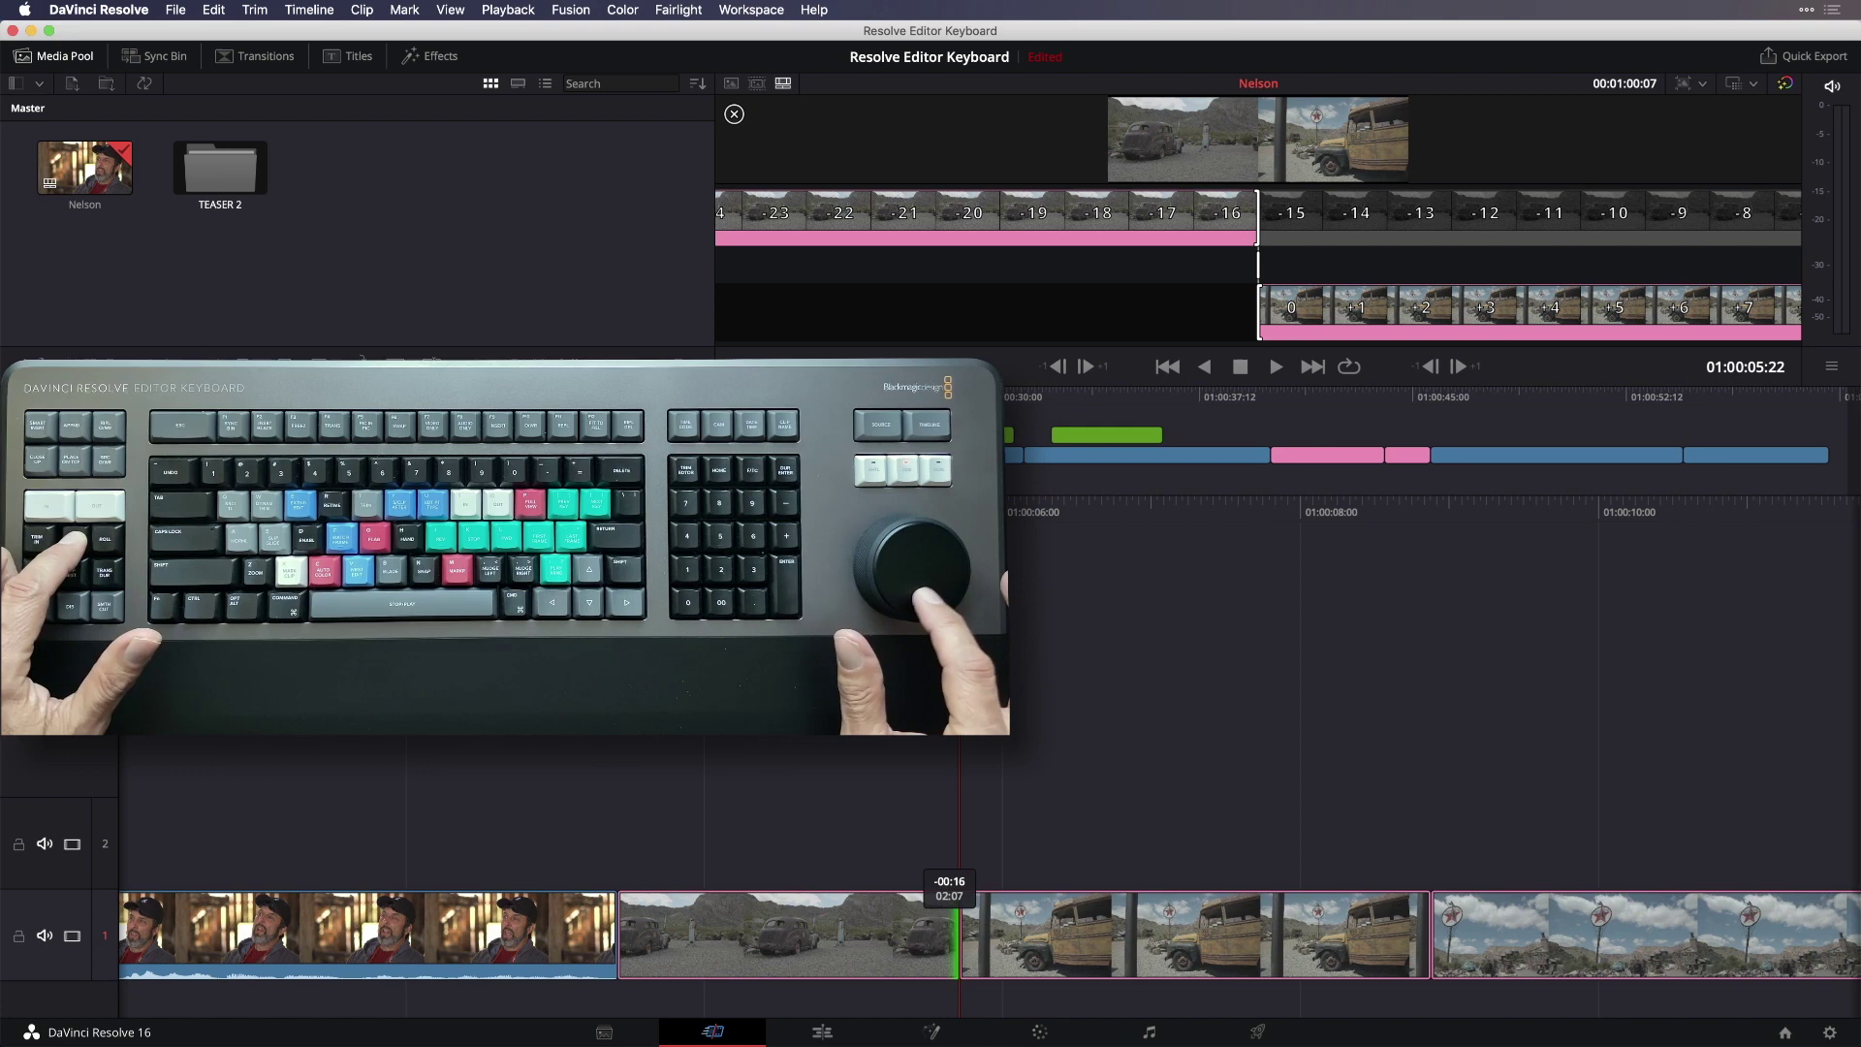
pyautogui.press('Escape')
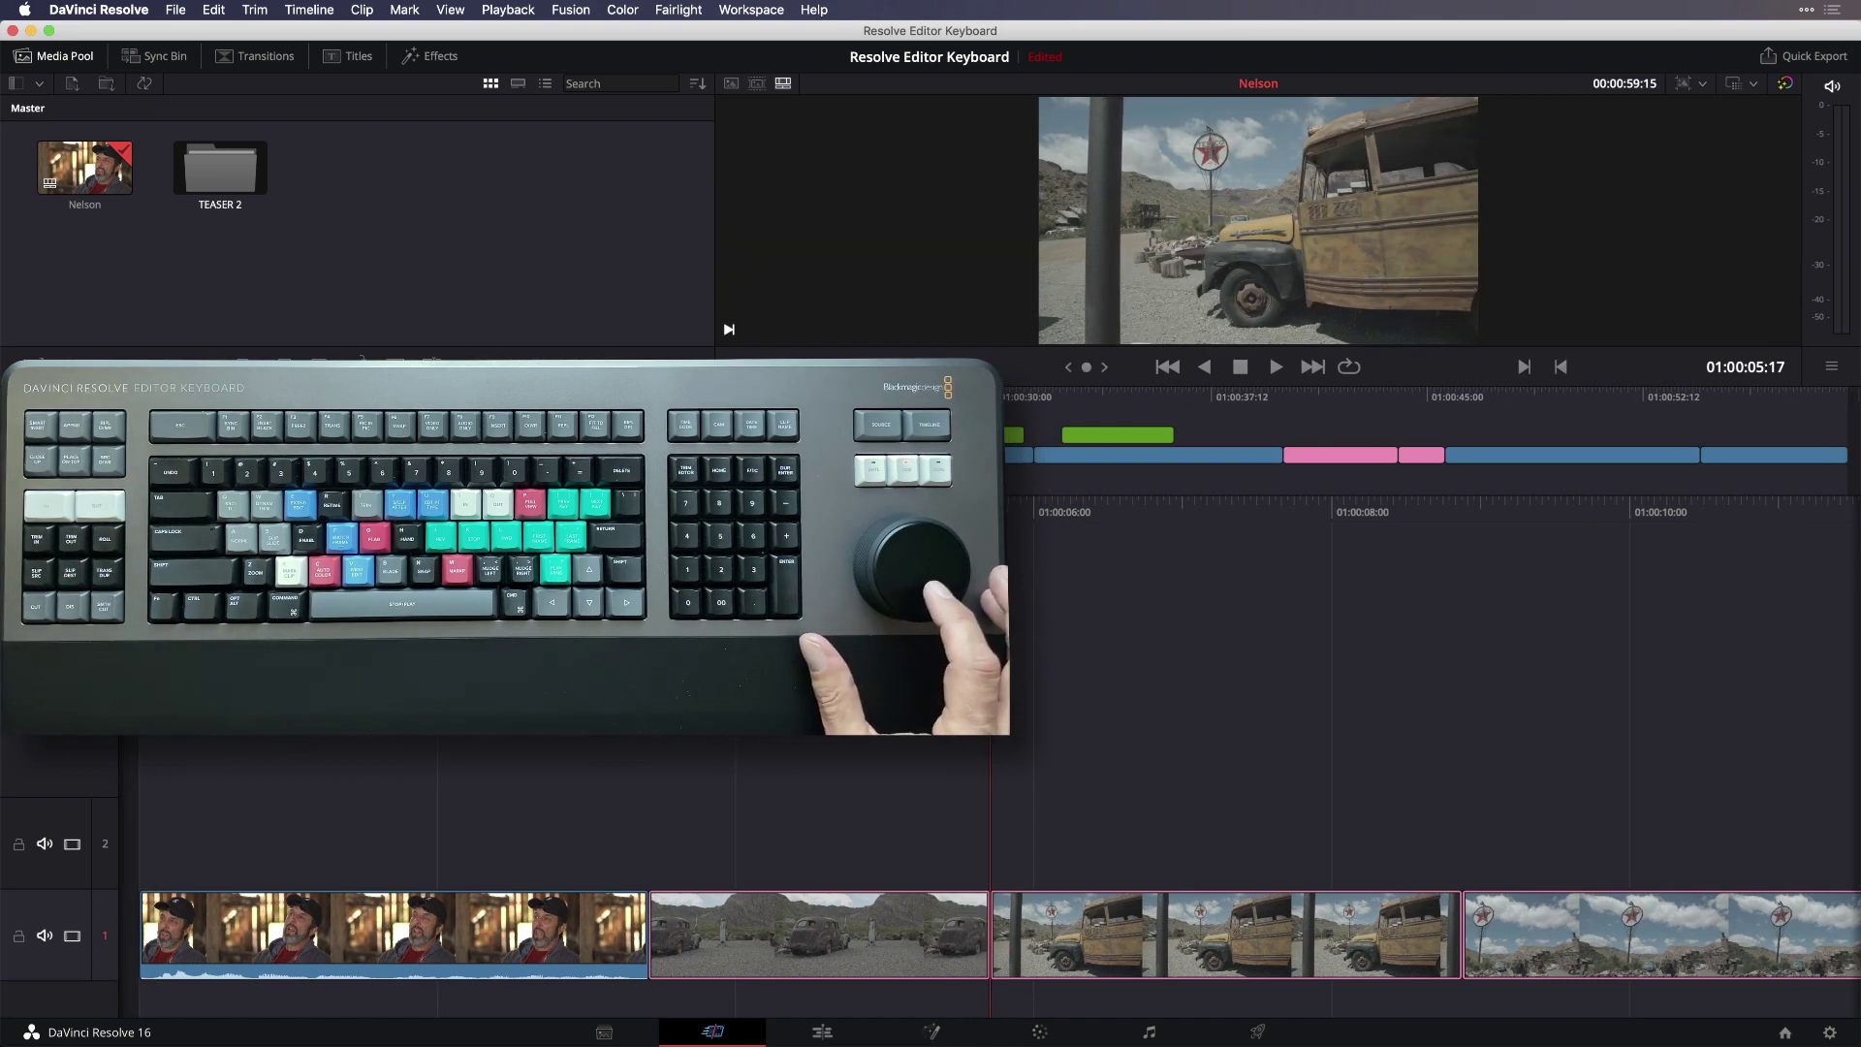
# Step: Ripple-trim 19 frames off the start of the yellow bus clip at its cut with the old car clip
pyautogui.press('Left')
pyautogui.press('Left')
pyautogui.press('Right')
pyautogui.press('Right')
pyautogui.press('Left')
pyautogui.press('Left')
pyautogui.press('Left')
pyautogui.press('Left')
pyautogui.press('Left')
pyautogui.press('Left')
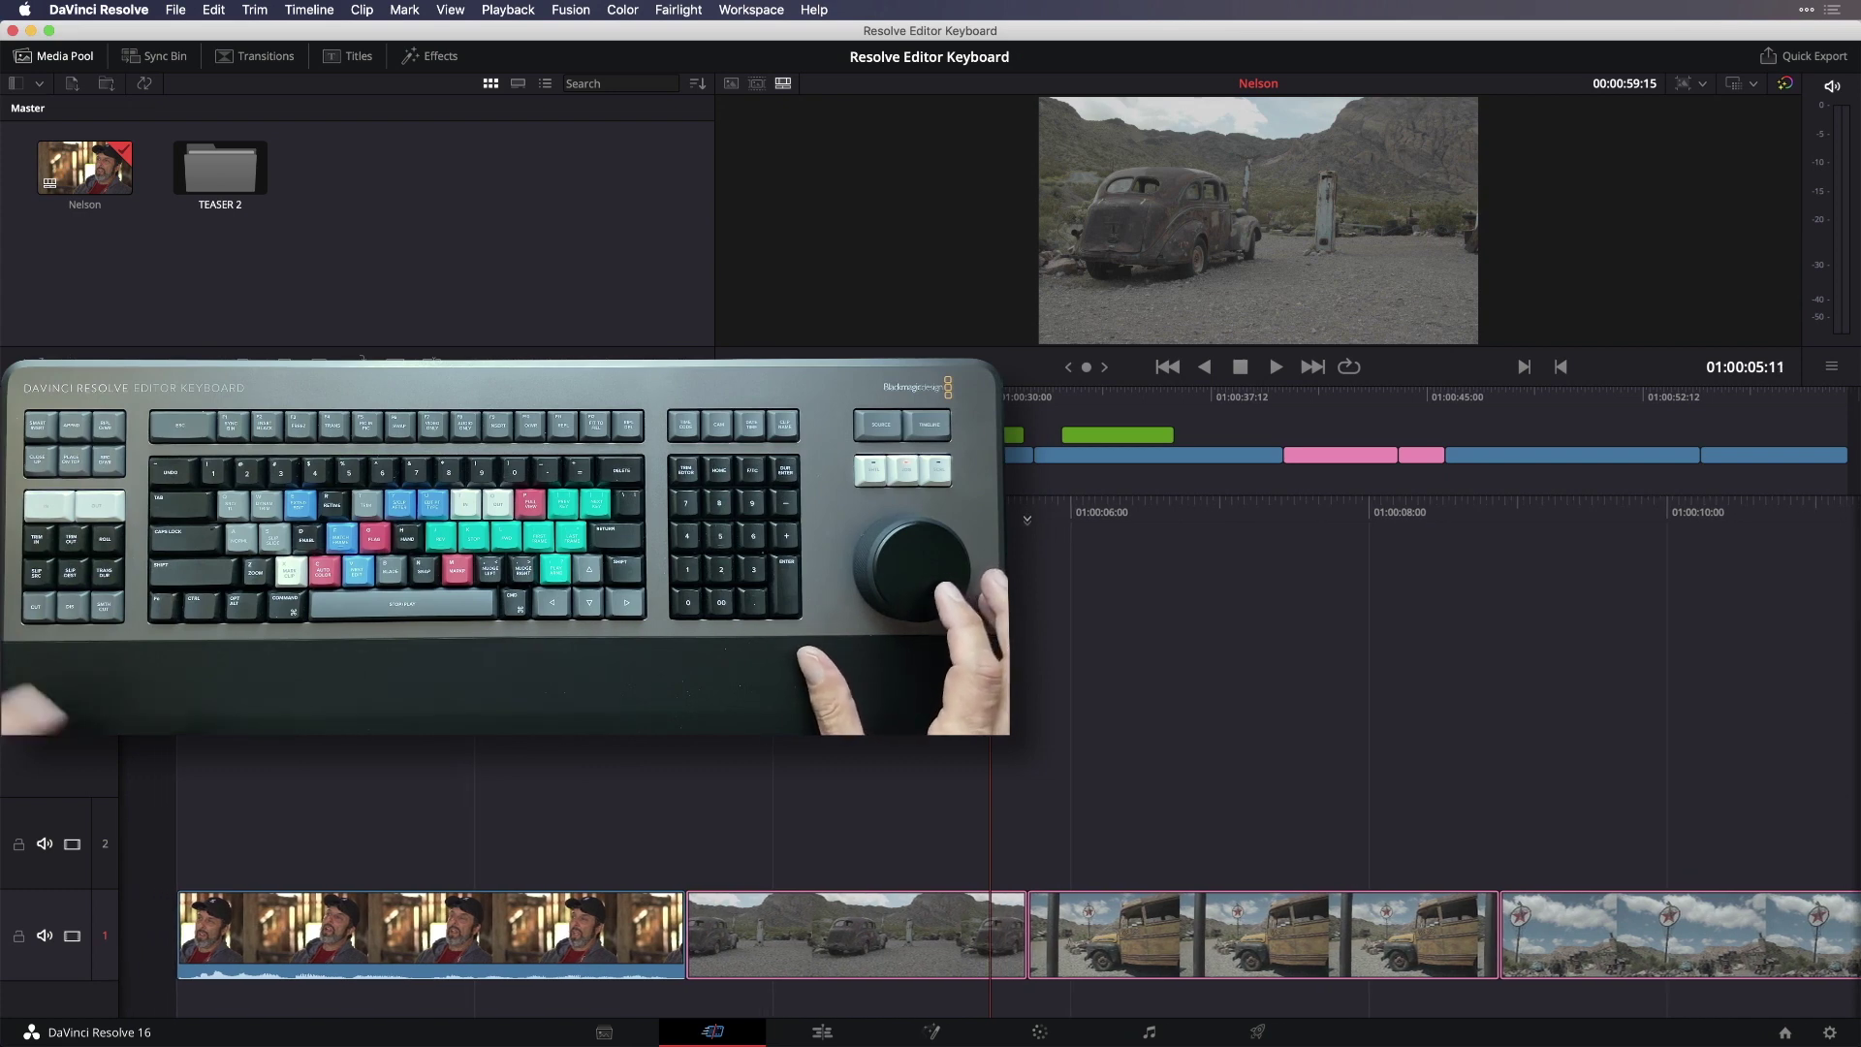
pyautogui.press('v')
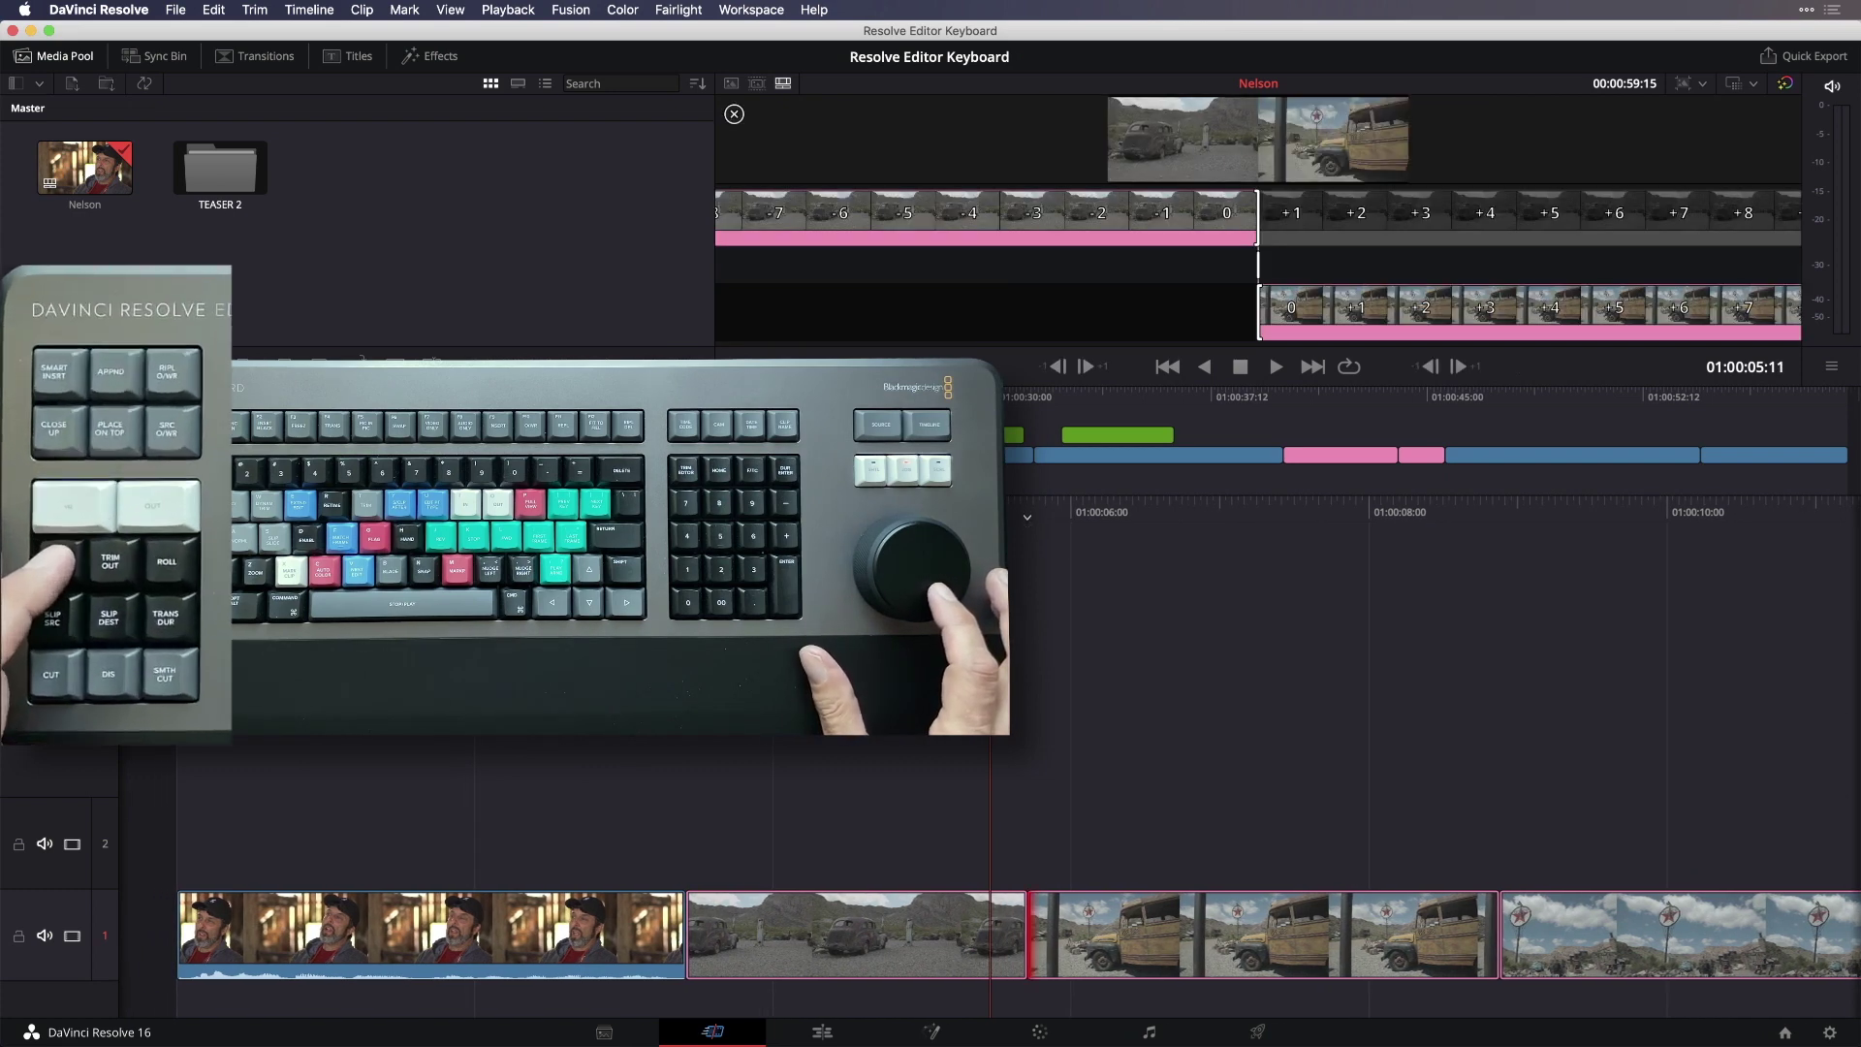
pyautogui.press('.')
pyautogui.press('.')
pyautogui.press('.')
pyautogui.press('.')
pyautogui.press('.')
pyautogui.press('.')
pyautogui.press('.')
pyautogui.press('.')
pyautogui.press('.')
pyautogui.press('.')
pyautogui.press('.')
pyautogui.press('.')
pyautogui.press('.')
pyautogui.press('.')
pyautogui.press('.')
pyautogui.press('.')
pyautogui.press('.')
pyautogui.press('.')
pyautogui.press('.')
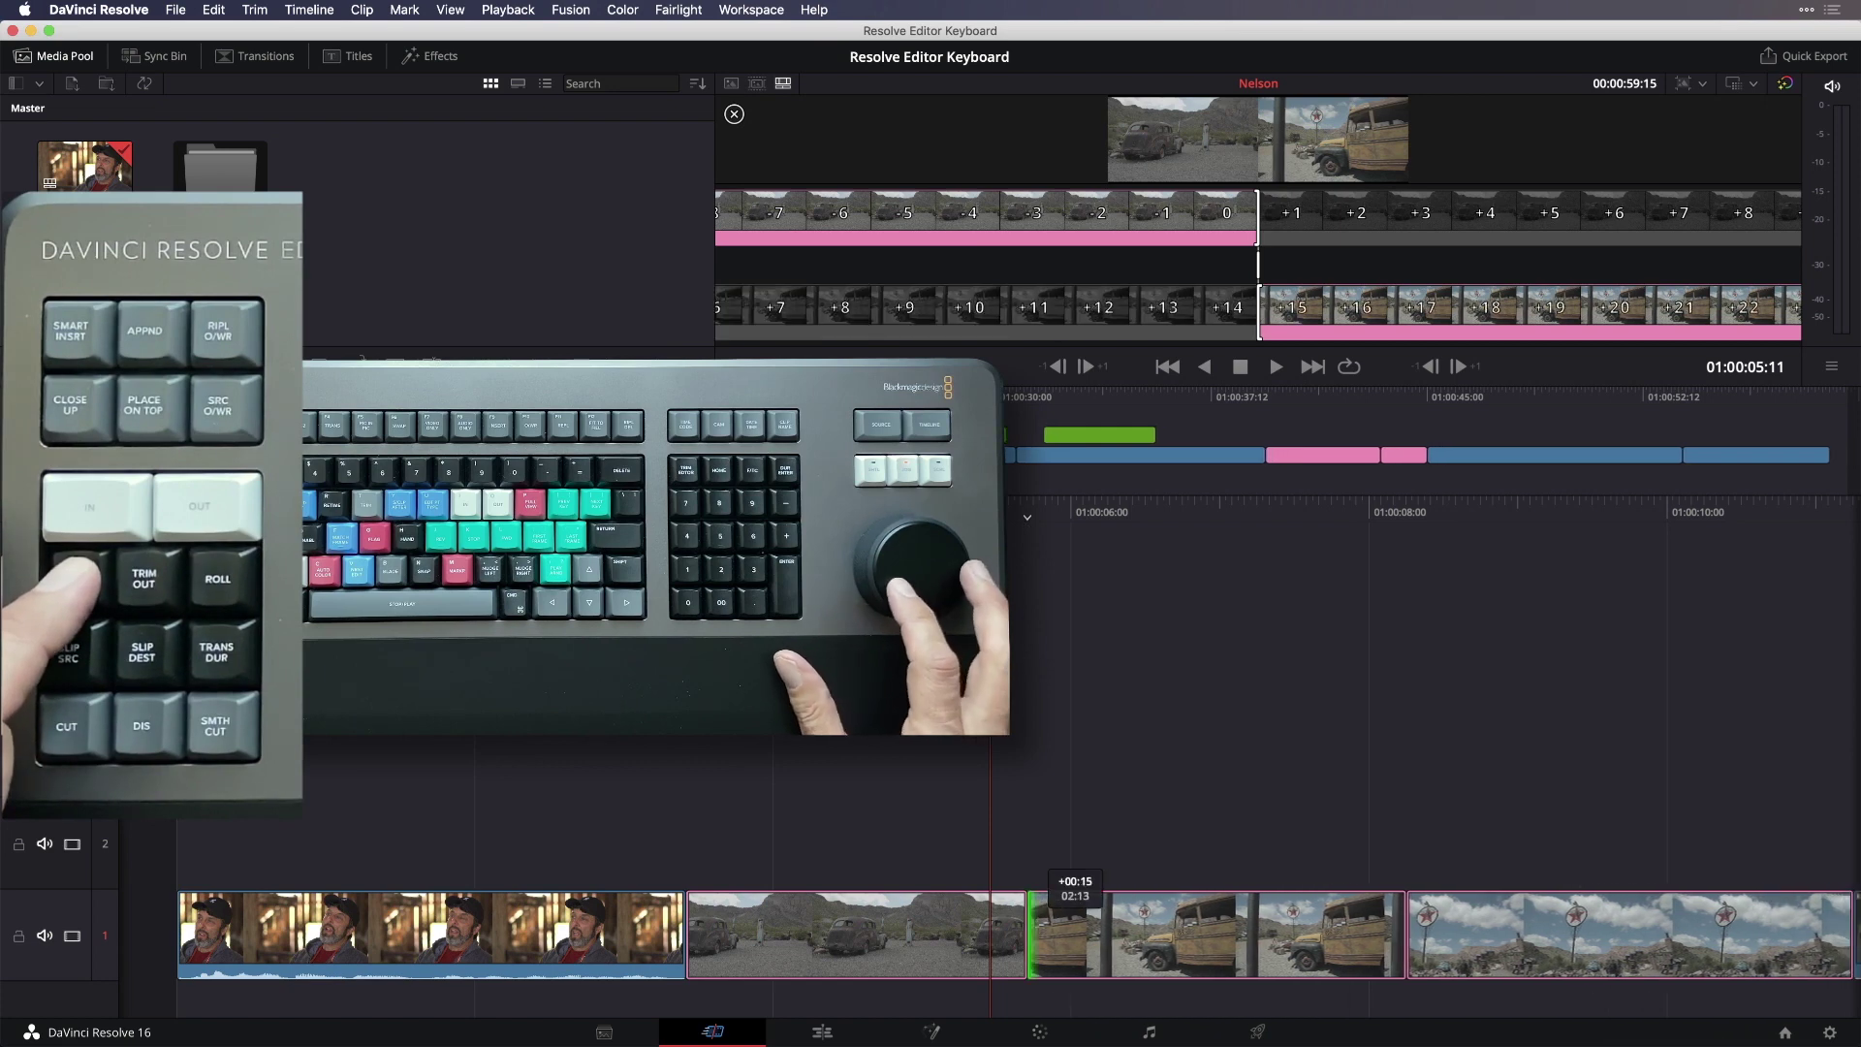
# Step: Try rolling the cut between the yellow bus clip and the star sign clip about 5 frames earlier and back again
pyautogui.press('Right')
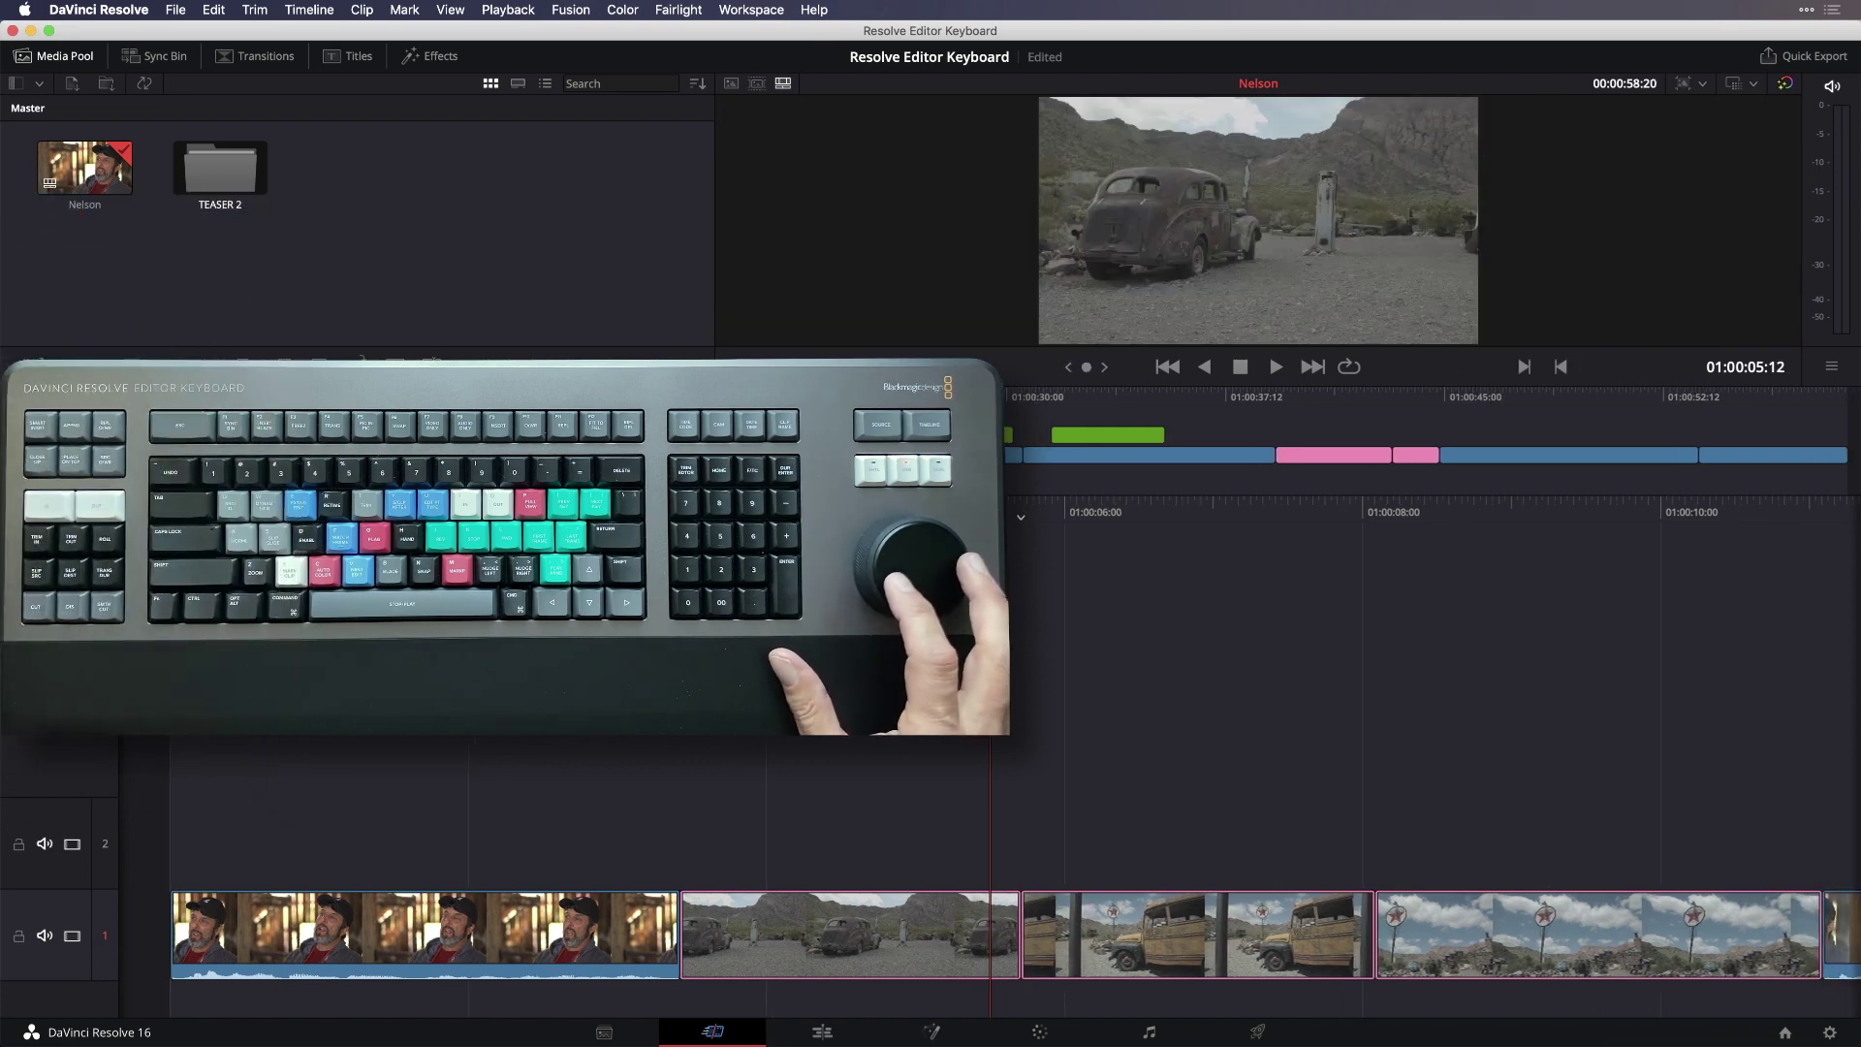
pyautogui.press('Right')
pyautogui.press('Right')
pyautogui.press('Right')
pyautogui.press('Right')
pyautogui.press('Right')
pyautogui.press('Right')
pyautogui.press('Right')
pyautogui.press('Right')
pyautogui.press('Right')
pyautogui.press('Right')
pyautogui.press('Right')
pyautogui.press('Right')
pyautogui.press('Right')
pyautogui.press('Right')
pyautogui.press('Right')
pyautogui.press('Right')
pyautogui.press('Right')
pyautogui.press('Right')
pyautogui.press('Right')
pyautogui.press('Right')
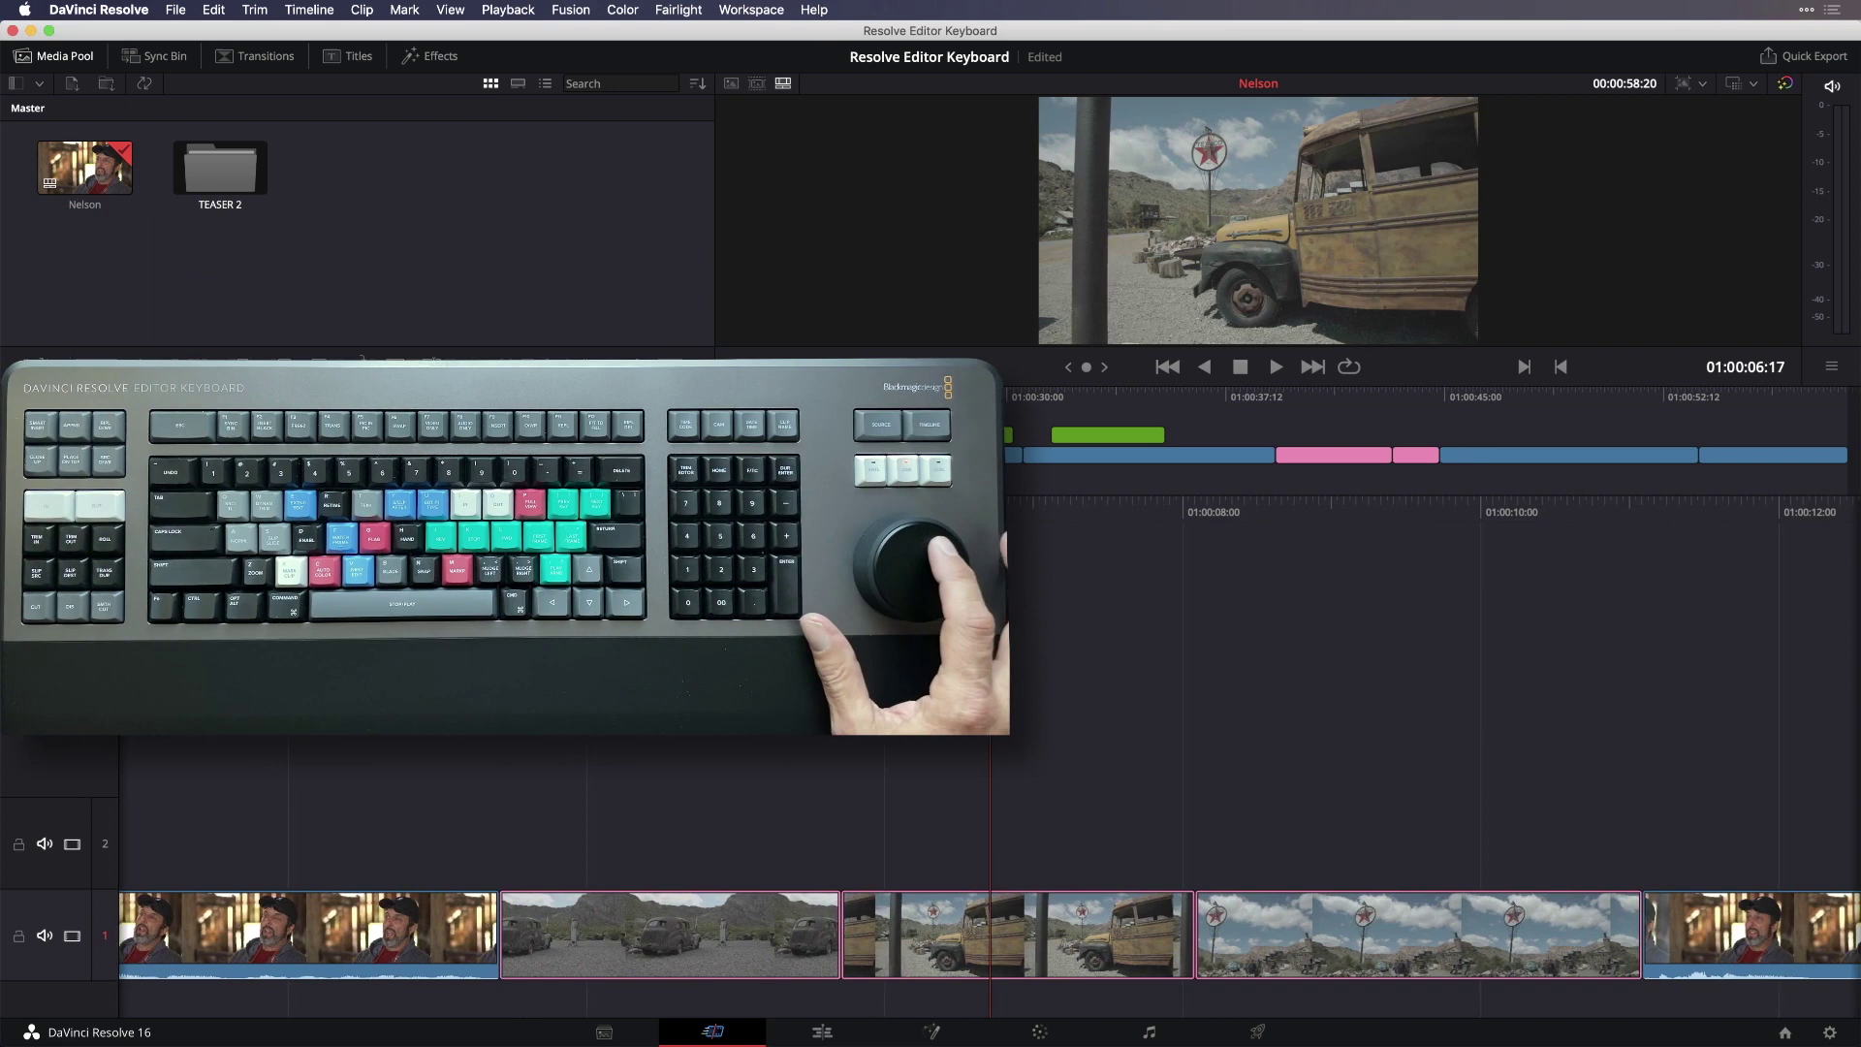
pyautogui.press('Right')
pyautogui.press('Right')
pyautogui.press('Right')
pyautogui.press('Right')
pyautogui.press('Right')
pyautogui.press('Right')
pyautogui.press('Right')
pyautogui.press('Right')
pyautogui.press('Right')
pyautogui.press('Right')
pyautogui.press('Right')
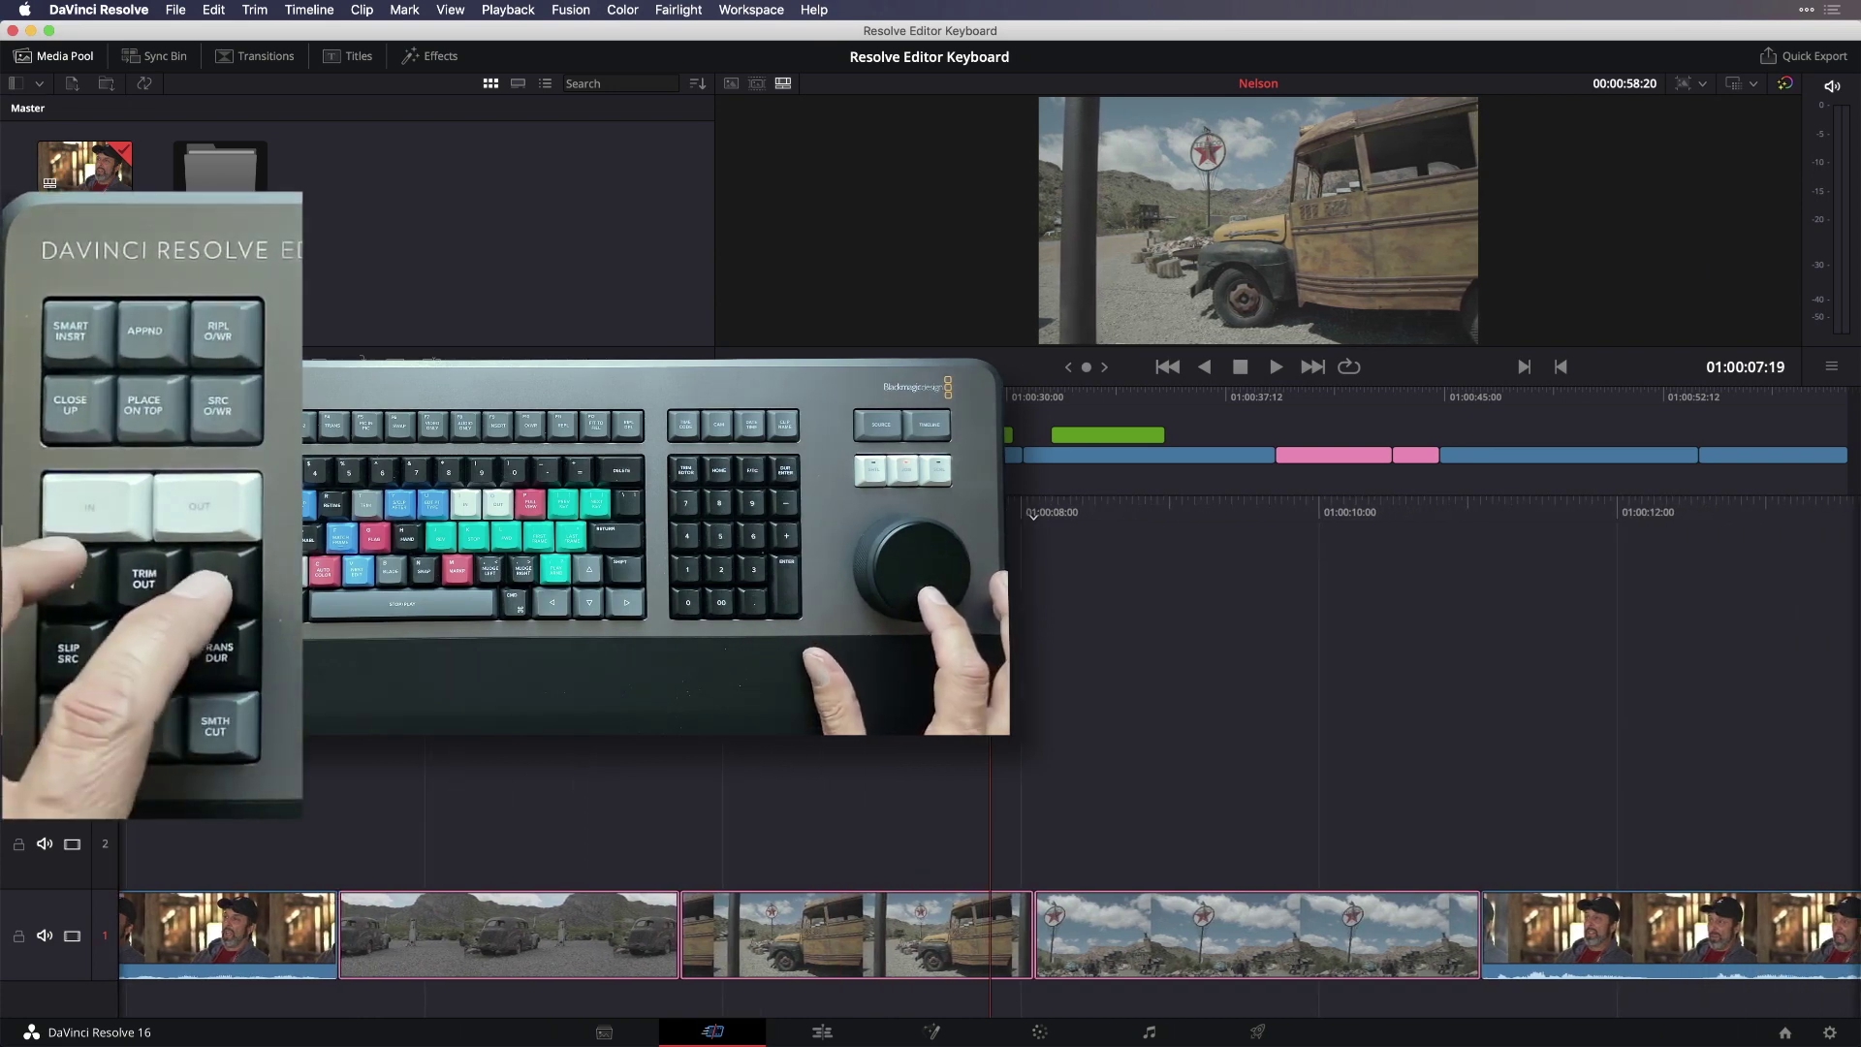
pyautogui.press('v')
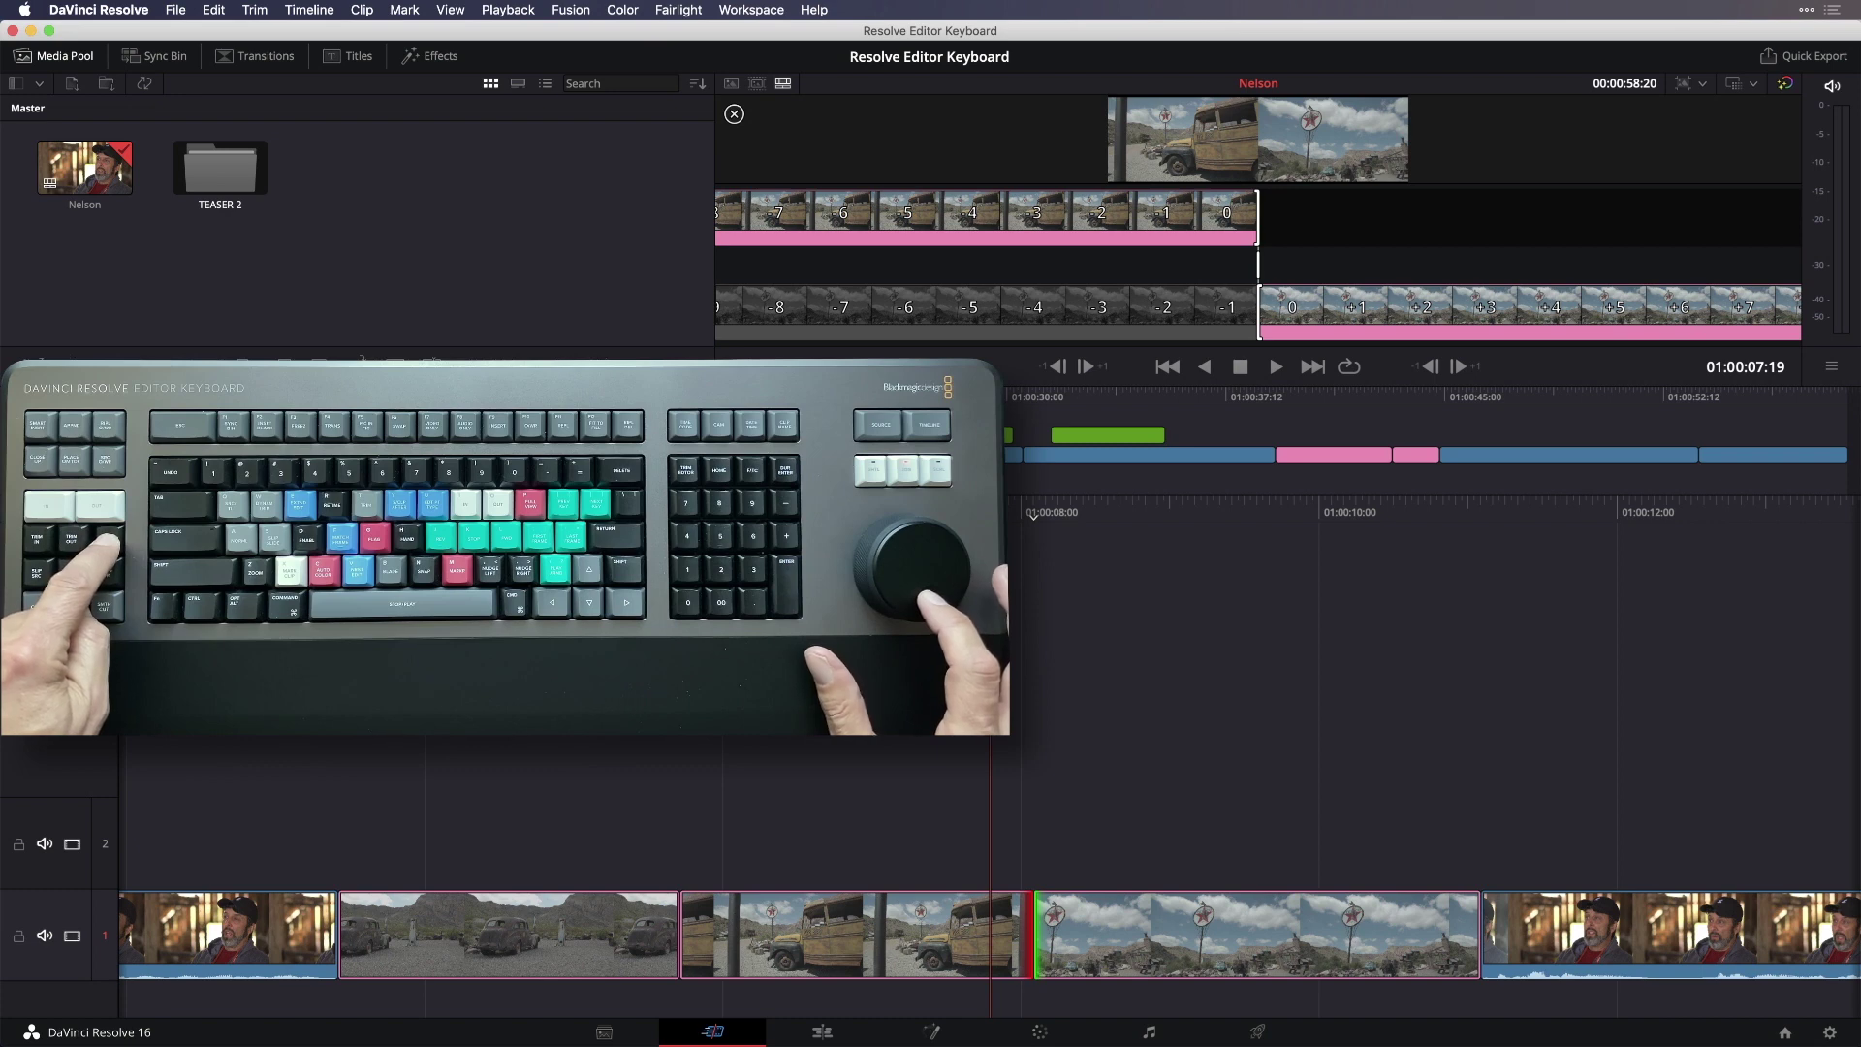
pyautogui.press(',')
pyautogui.press(',')
pyautogui.press(',')
pyautogui.press(',')
pyautogui.press(',')
pyautogui.press(',')
pyautogui.press(',')
pyautogui.press(',')
pyautogui.press(',')
pyautogui.press(',')
pyautogui.press(',')
pyautogui.press(',')
pyautogui.press(',')
pyautogui.press(',')
pyautogui.press(',')
pyautogui.press(',')
pyautogui.press(',')
pyautogui.press(',')
pyautogui.press(',')
pyautogui.press(',')
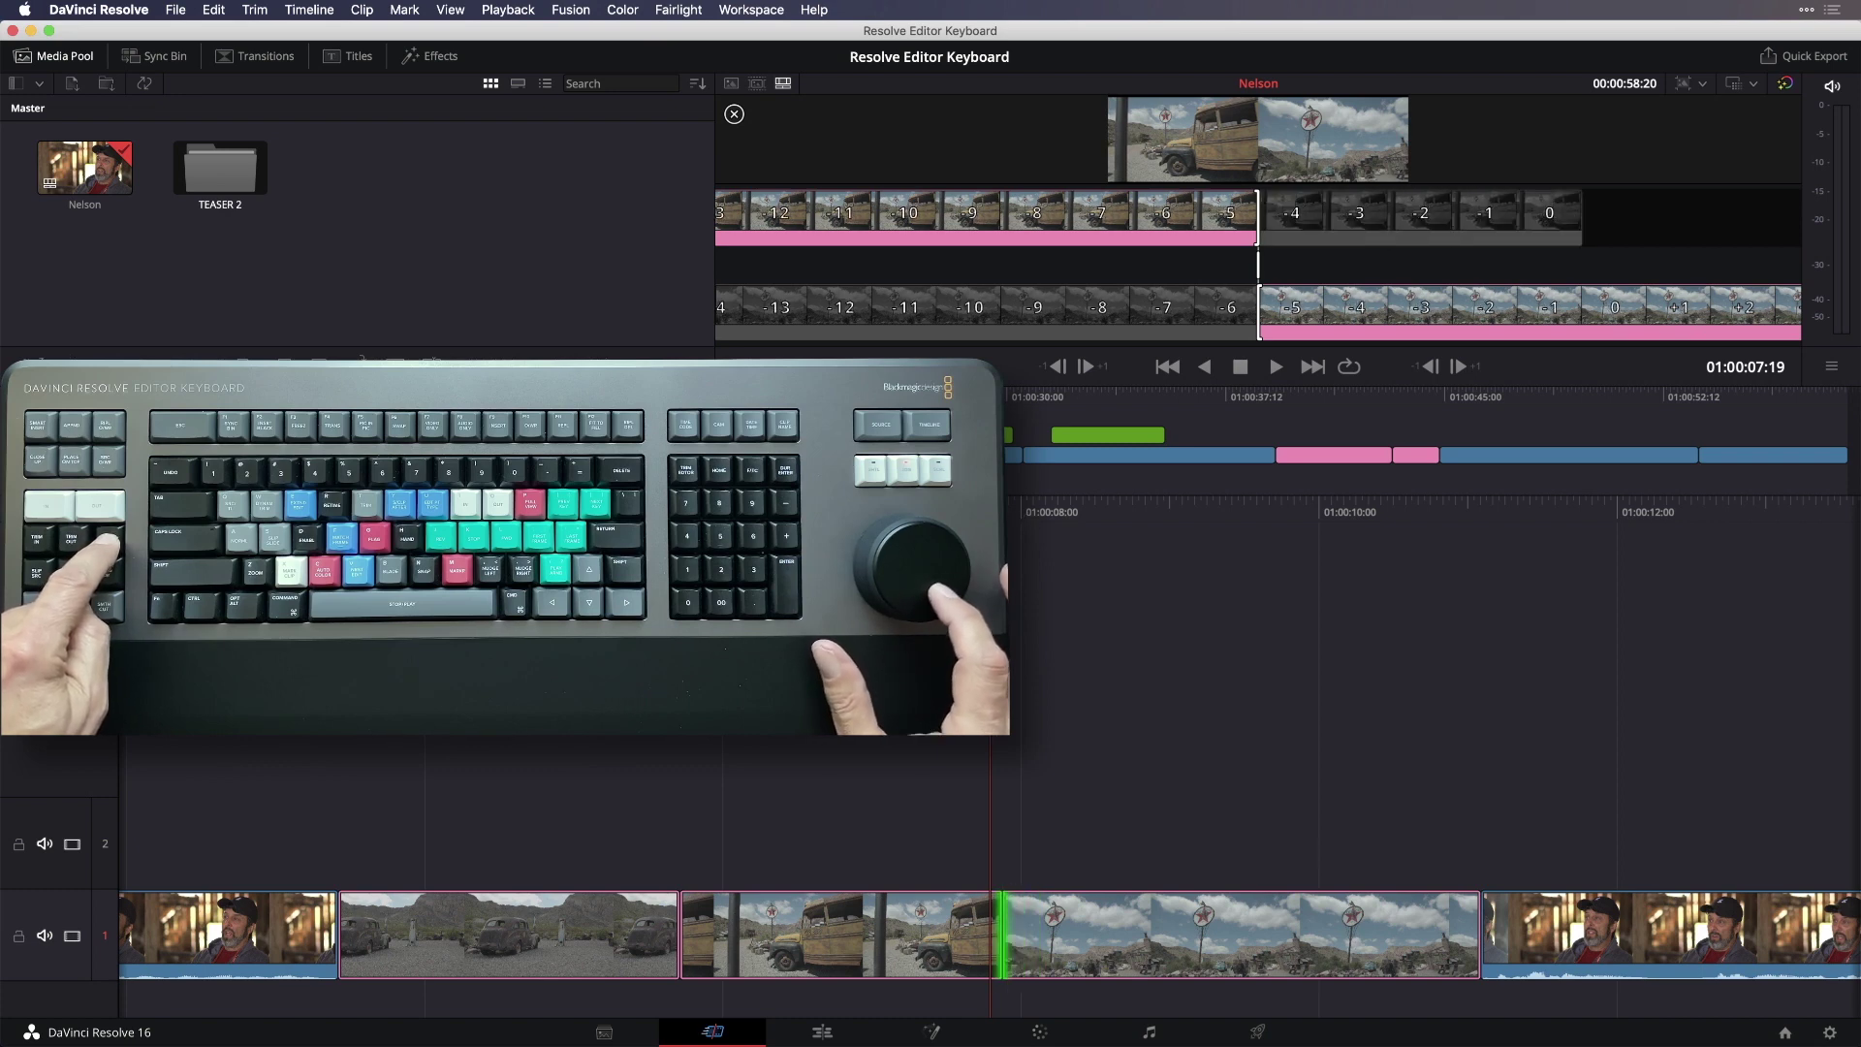
pyautogui.press('.')
pyautogui.press('.')
pyautogui.press('.')
pyautogui.press('.')
pyautogui.press('.')
pyautogui.press('.')
pyautogui.press('.')
pyautogui.press('.')
pyautogui.press('.')
pyautogui.press('.')
pyautogui.press('.')
pyautogui.press('.')
pyautogui.press('.')
pyautogui.press('.')
pyautogui.press('.')
pyautogui.press('.')
pyautogui.press('.')
pyautogui.press('.')
pyautogui.press('.')
pyautogui.press('.')
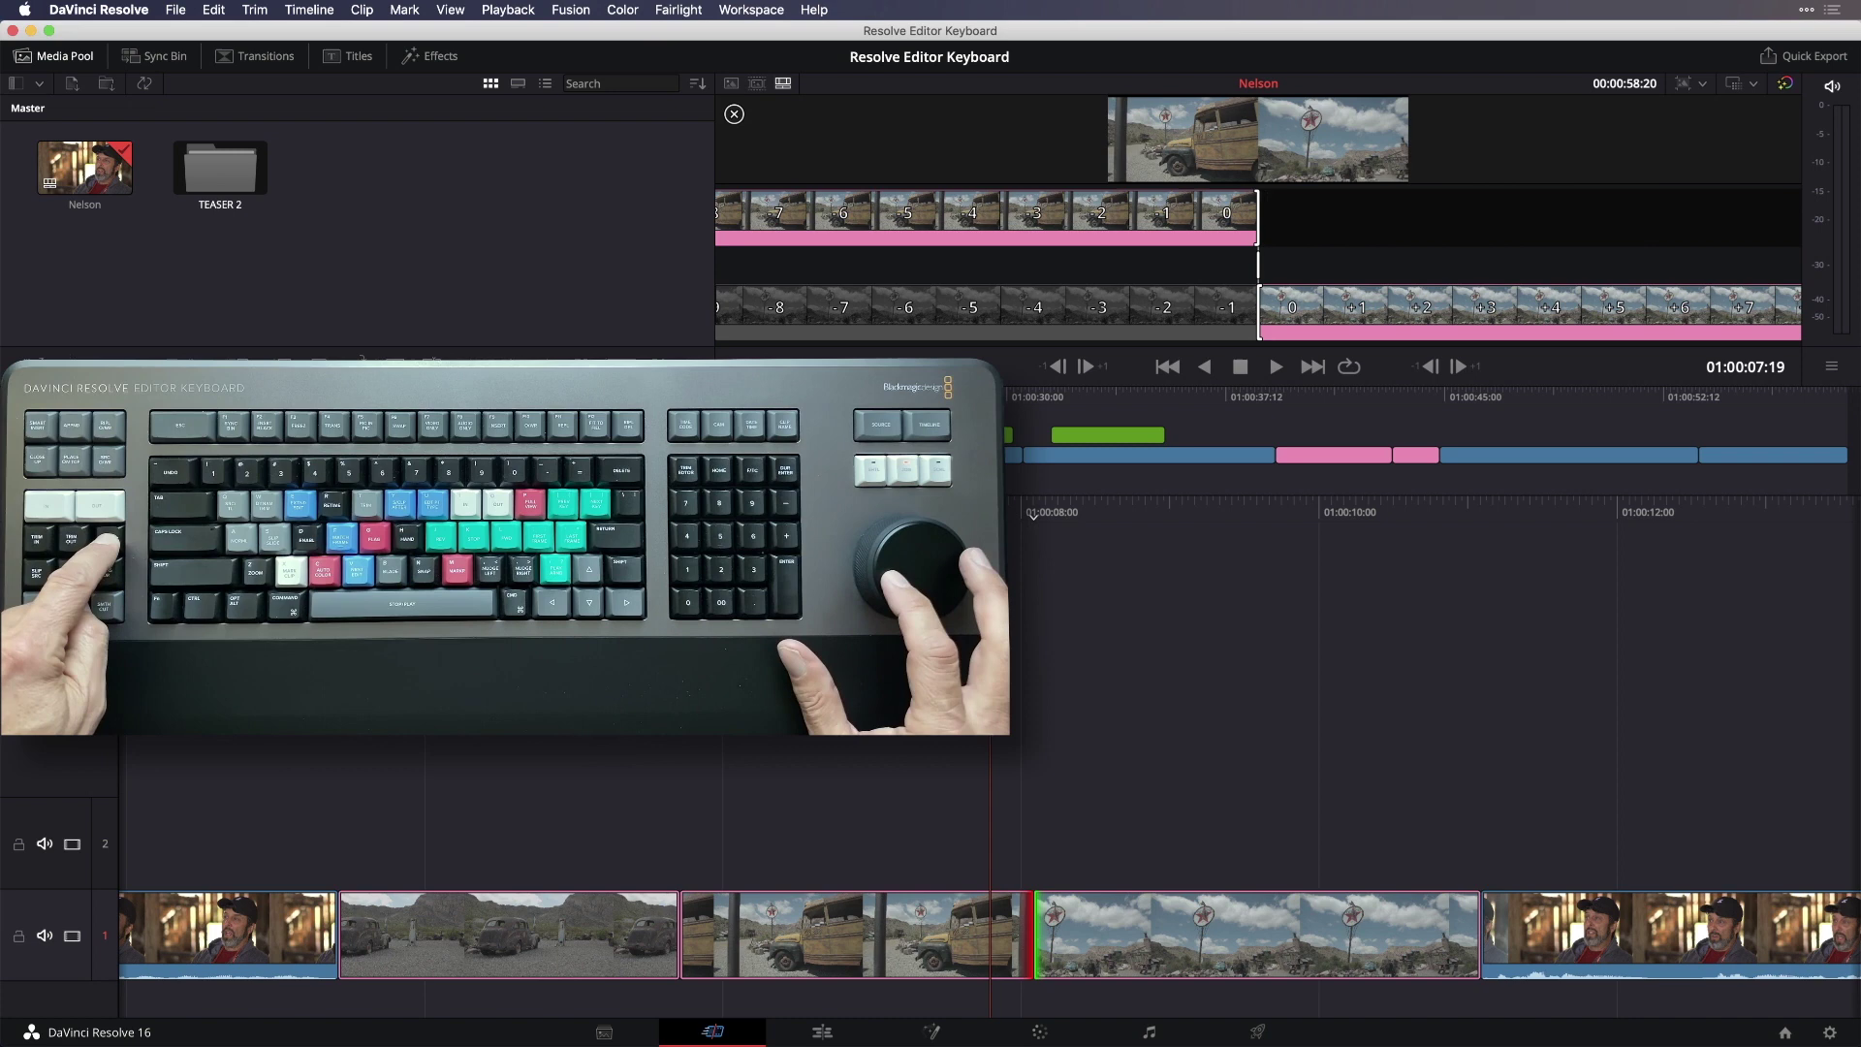
pyautogui.press('Escape')
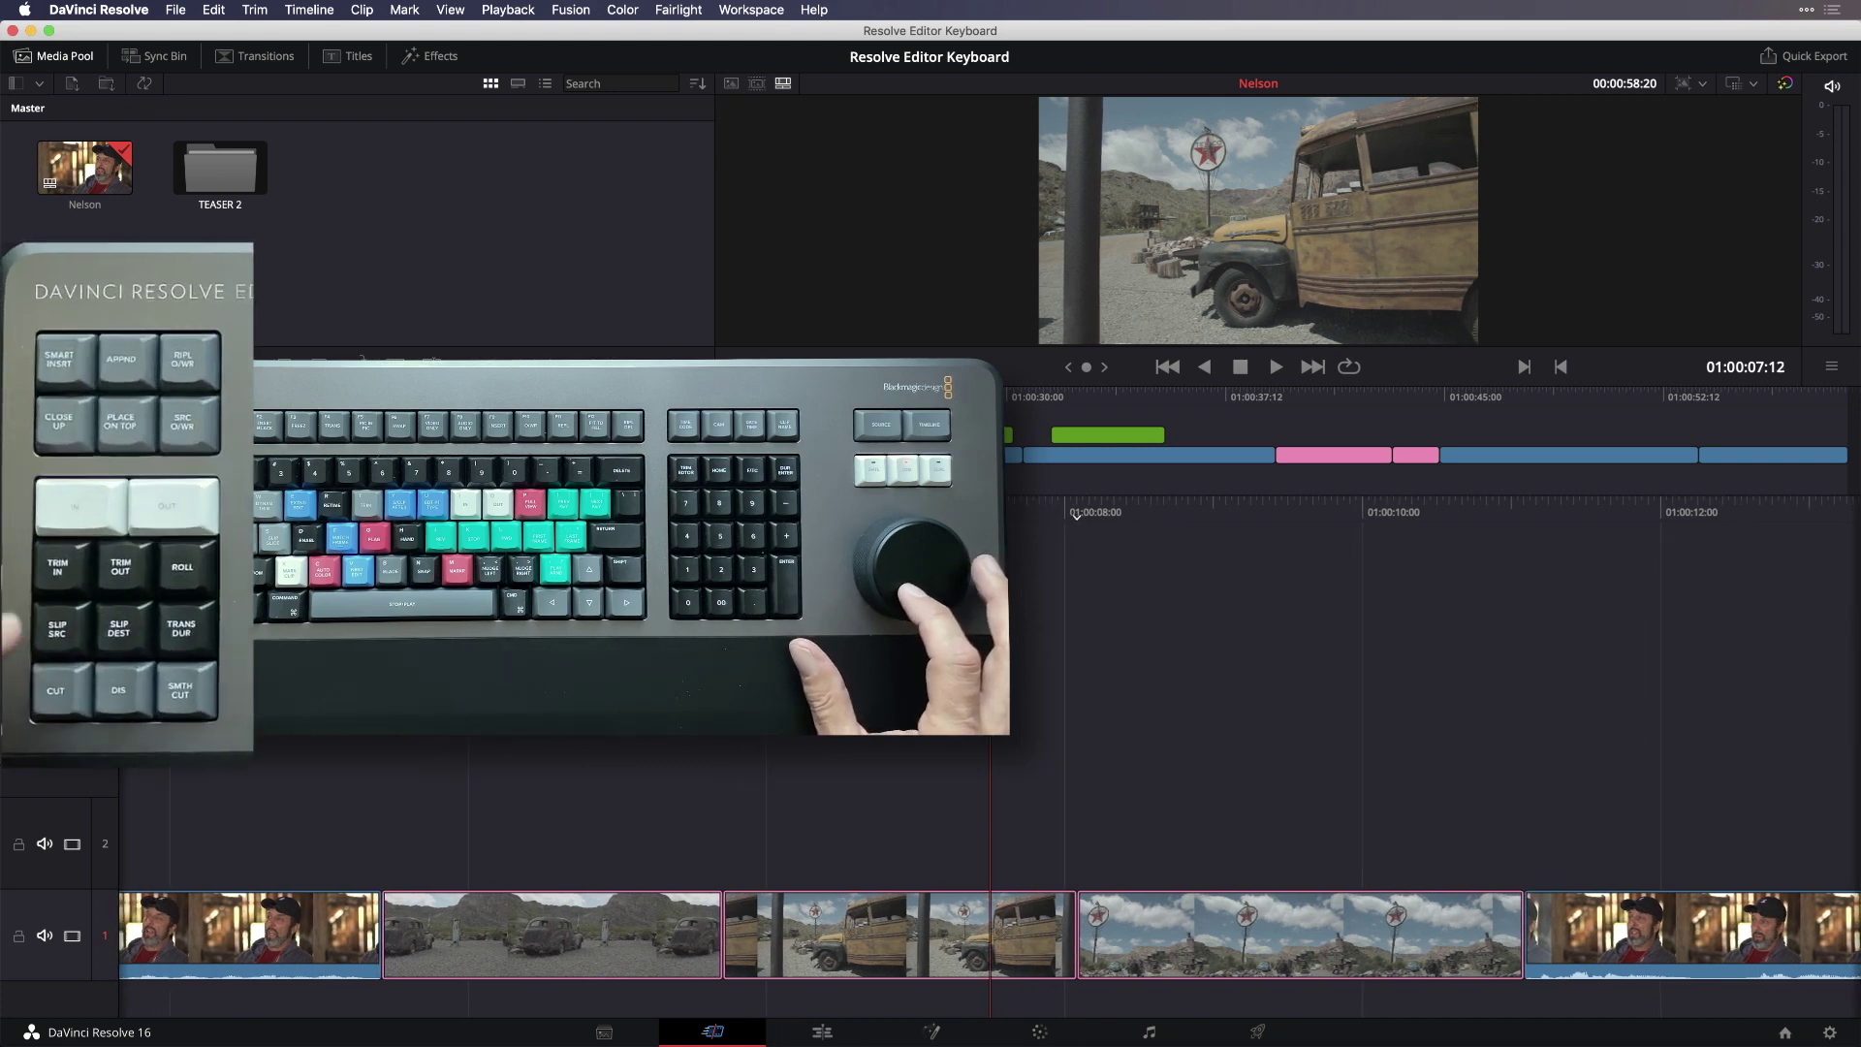
# Step: Slip the source content of the yellow bus clip by +10 frames within its current edit points
pyautogui.press('s')
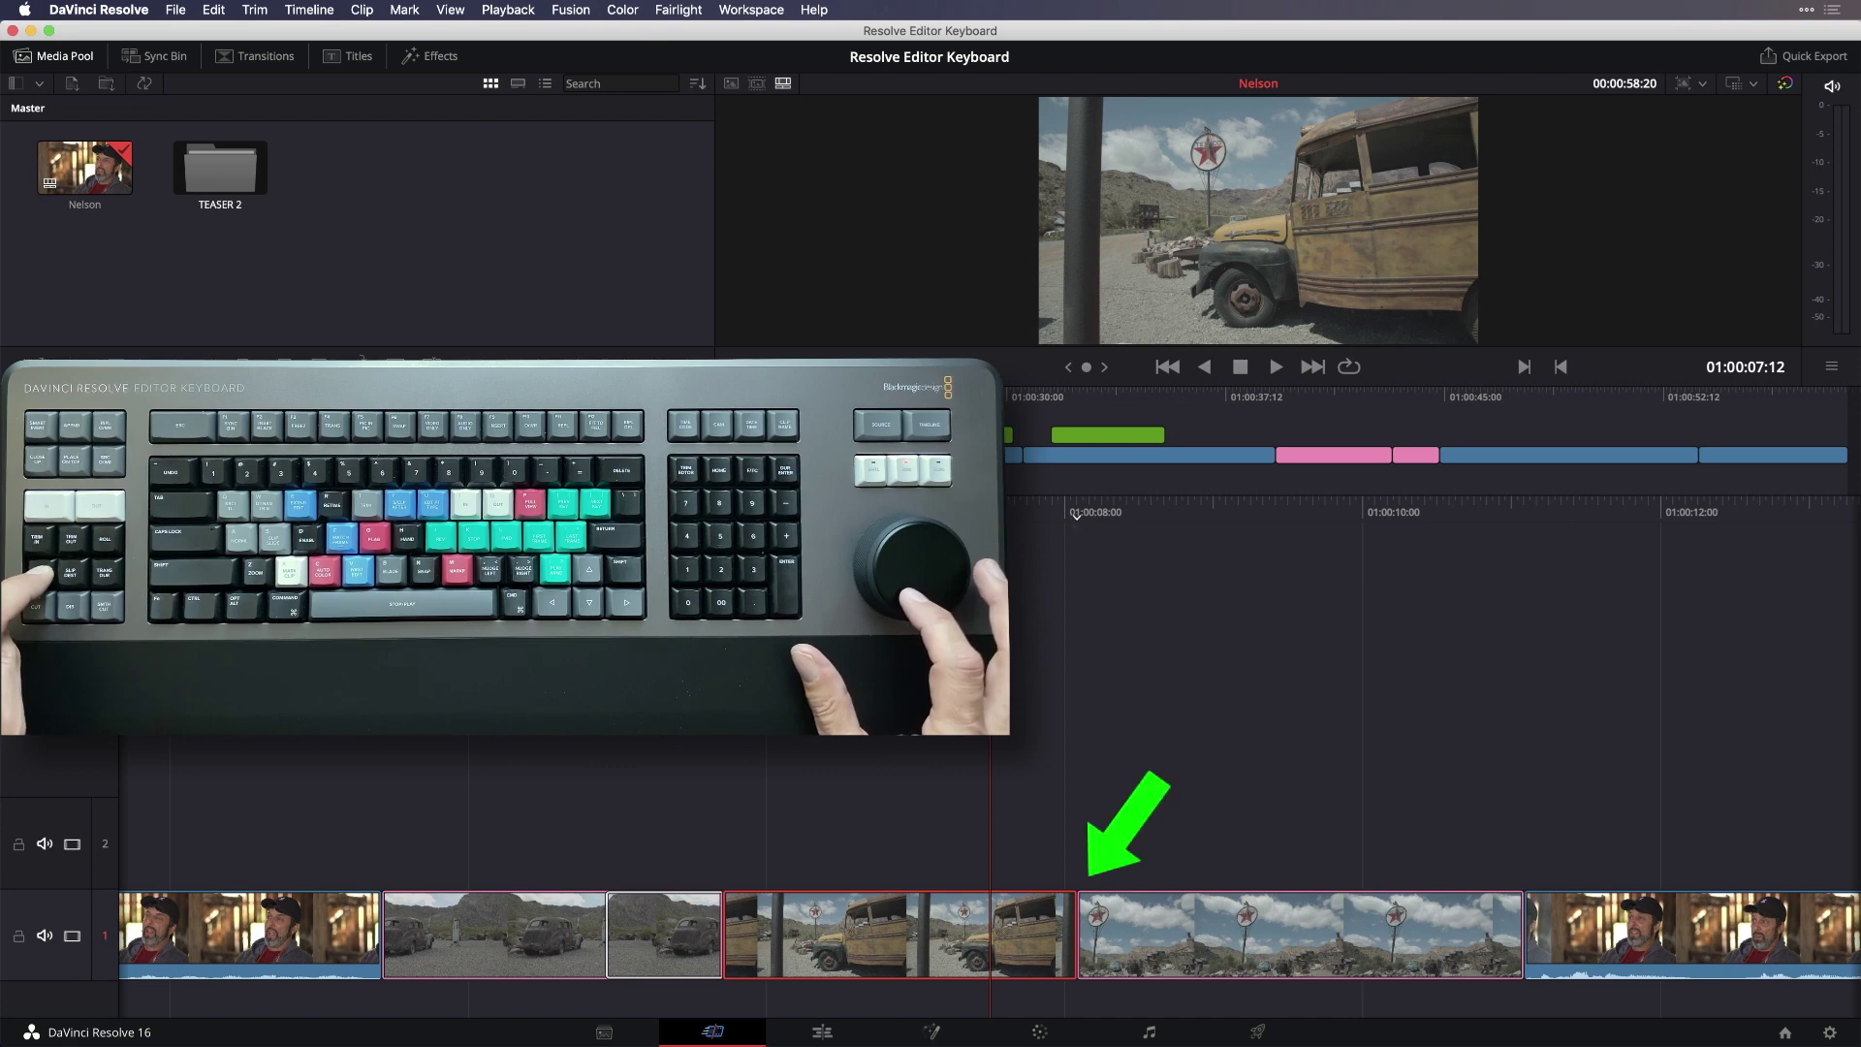
pyautogui.press('.')
pyautogui.press('.')
pyautogui.press('.')
pyautogui.press('.')
pyautogui.press('.')
pyautogui.press('.')
pyautogui.press('.')
pyautogui.press('.')
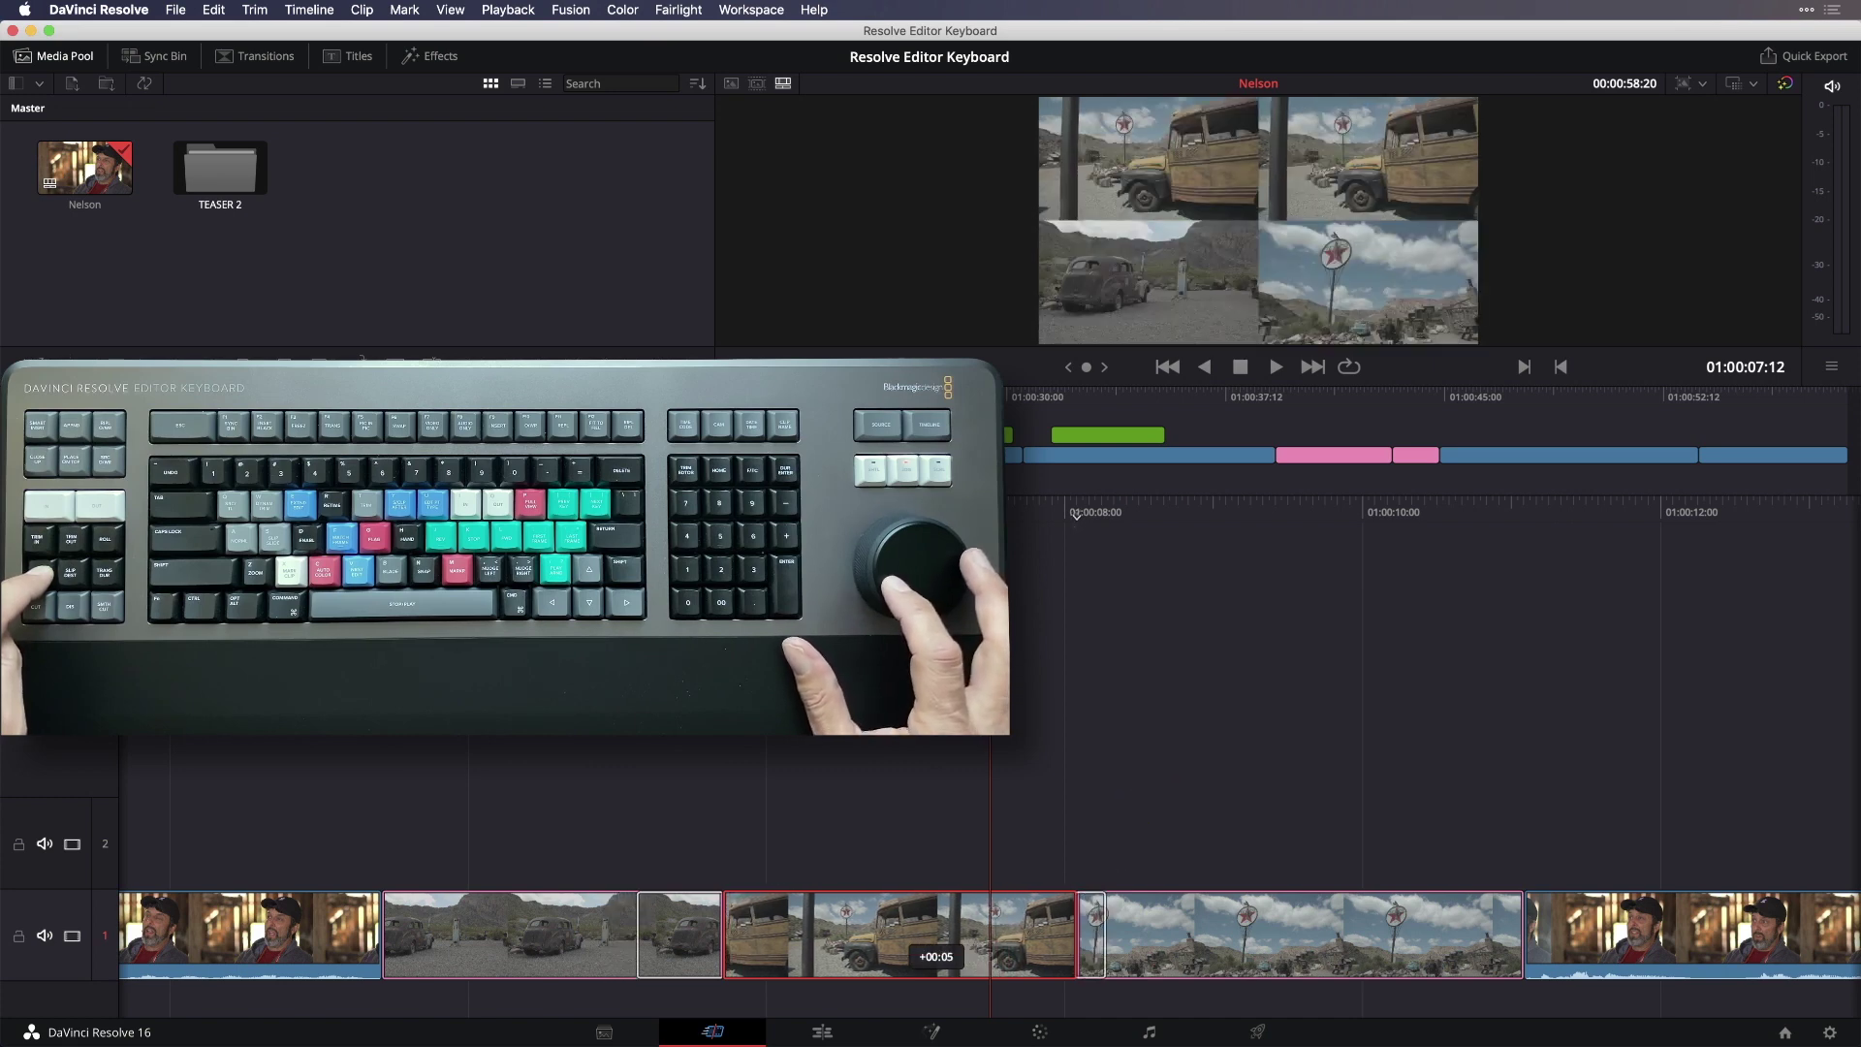
pyautogui.press('.')
pyautogui.press('.')
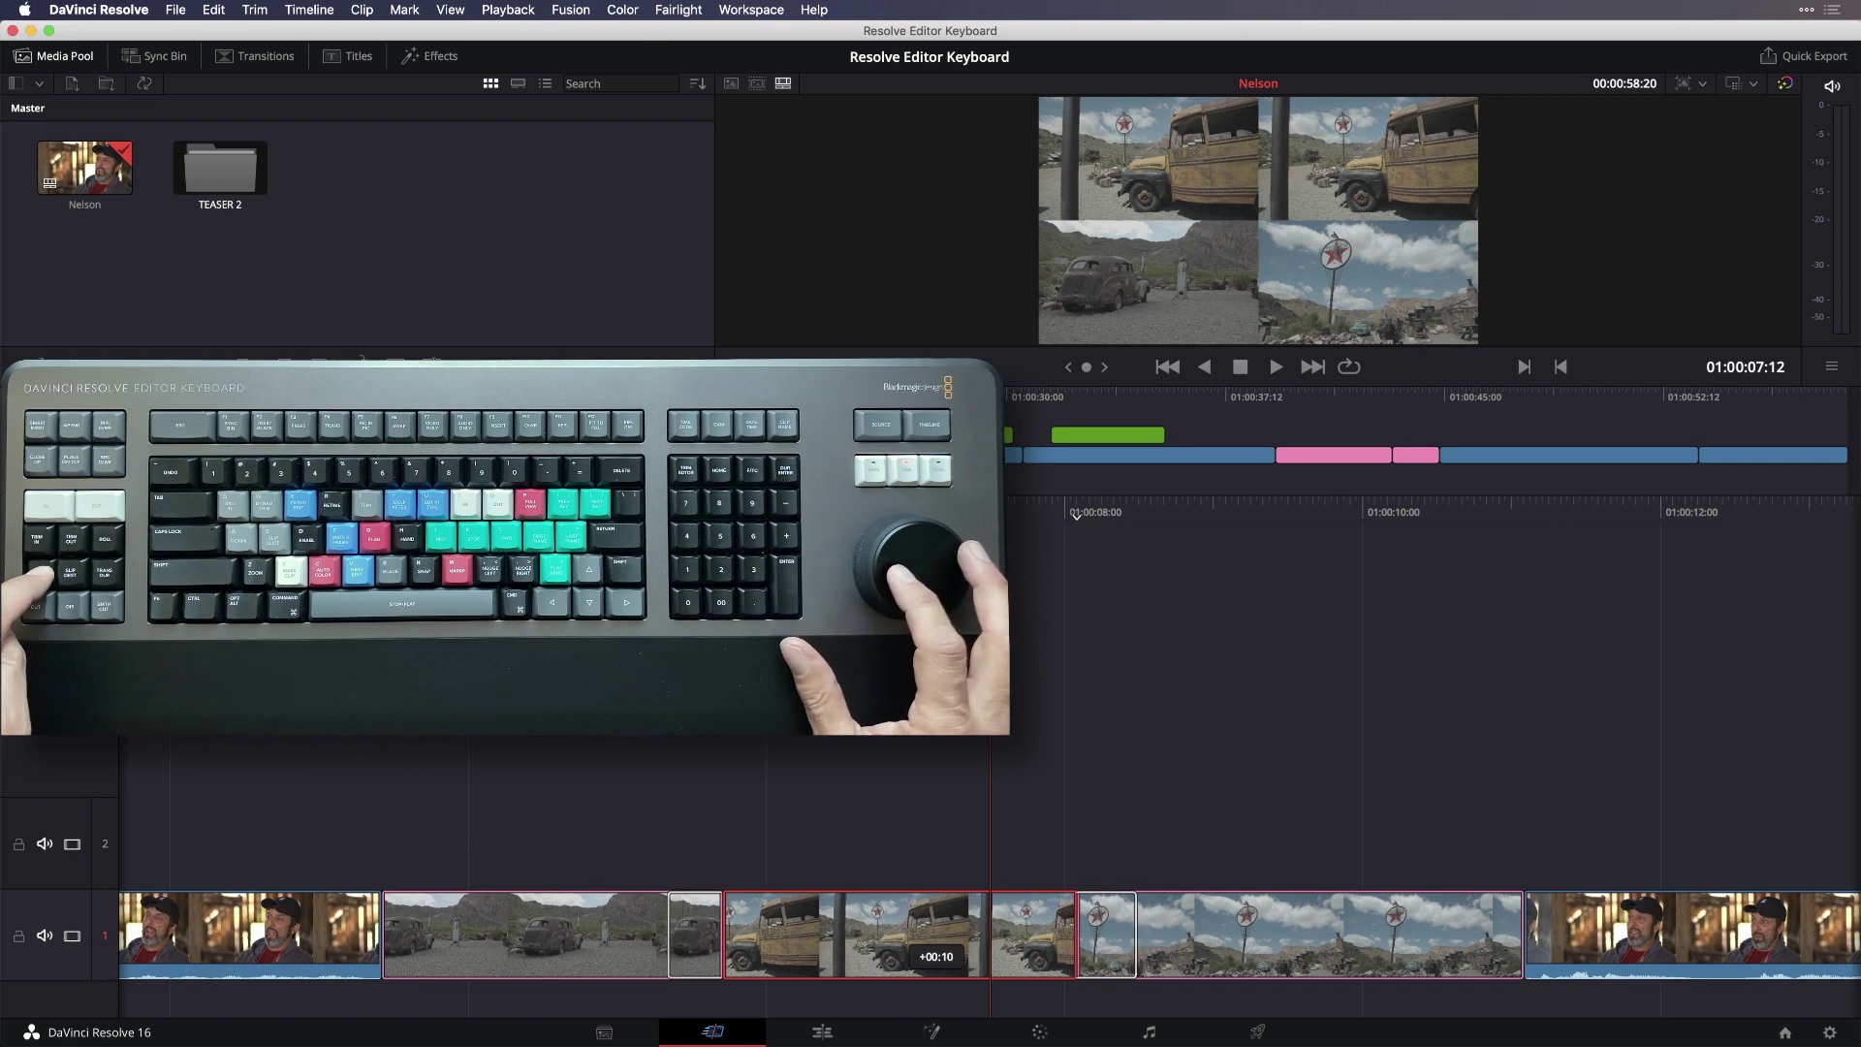
pyautogui.press('Escape')
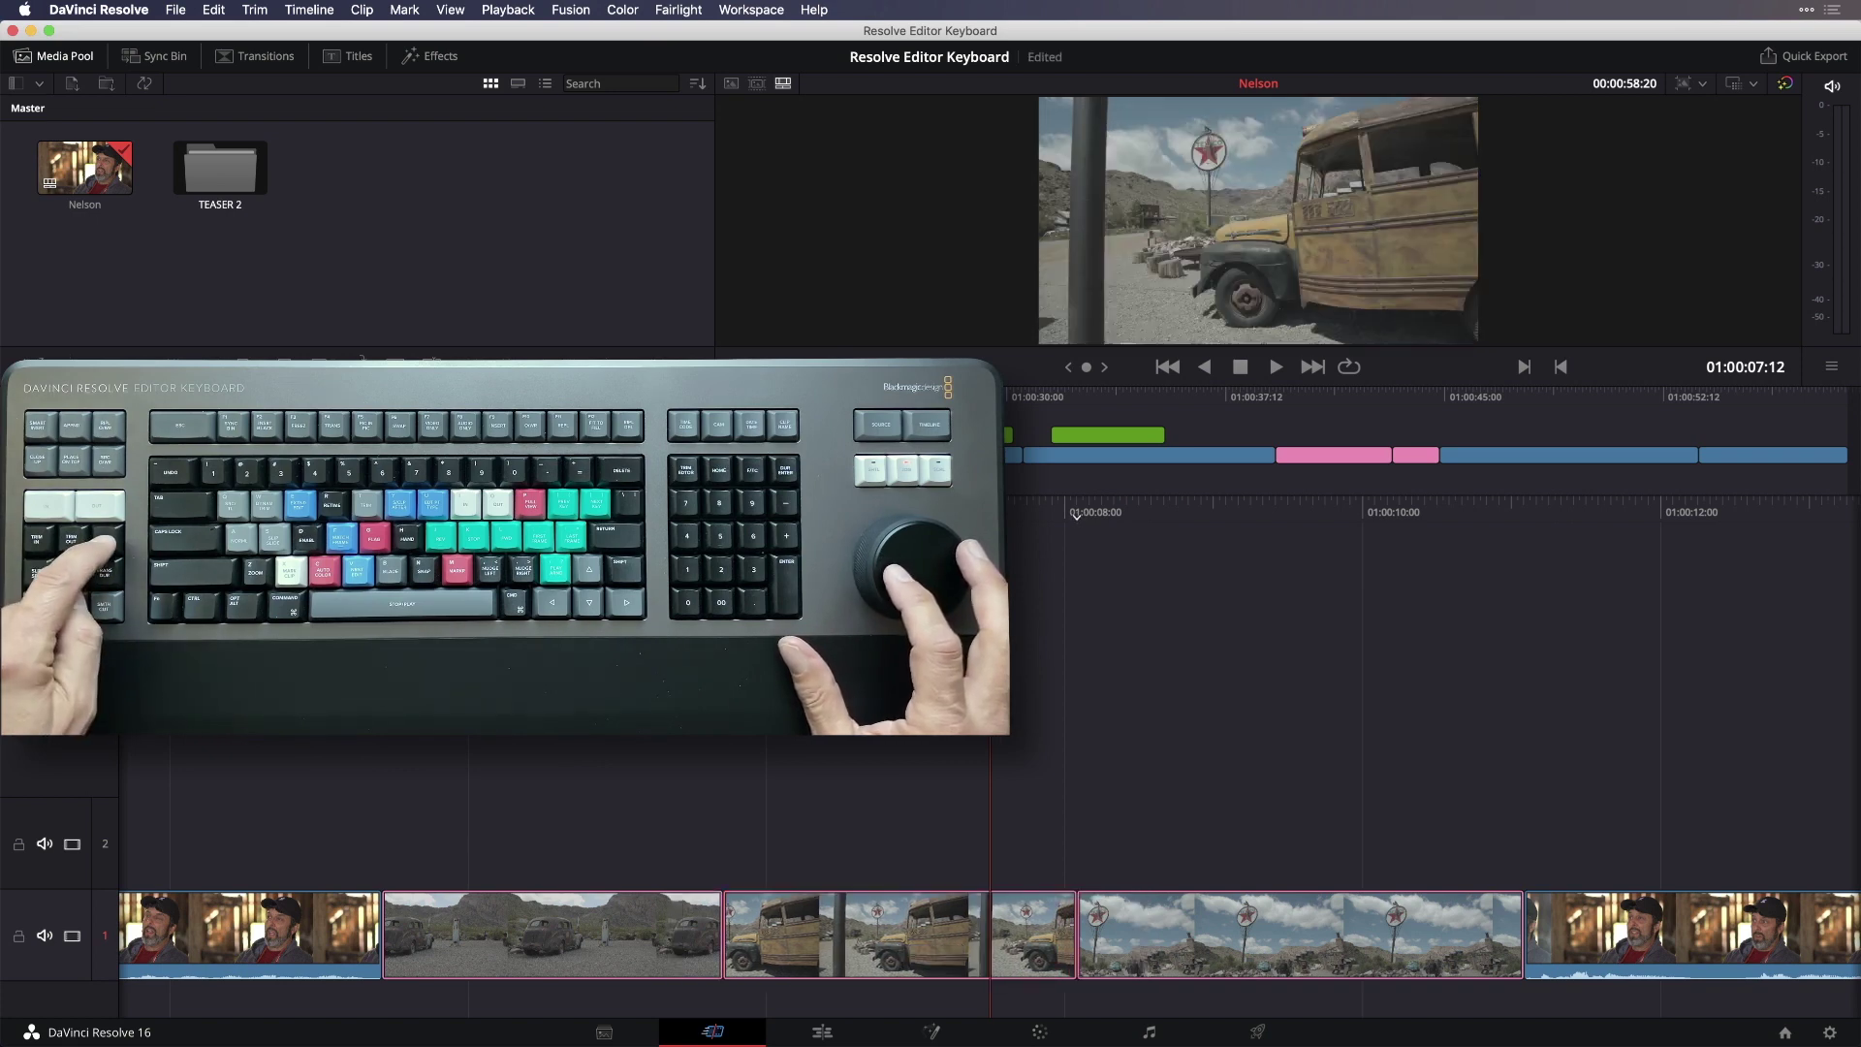
# Step: Roll the cut between the yellow bus clip and the star sign clip 7 frames later
pyautogui.press('v')
pyautogui.press('.')
pyautogui.press('.')
pyautogui.press('.')
pyautogui.press('.')
pyautogui.press('.')
pyautogui.press('.')
pyautogui.press('.')
pyautogui.press('.')
pyautogui.press('.')
pyautogui.press('.')
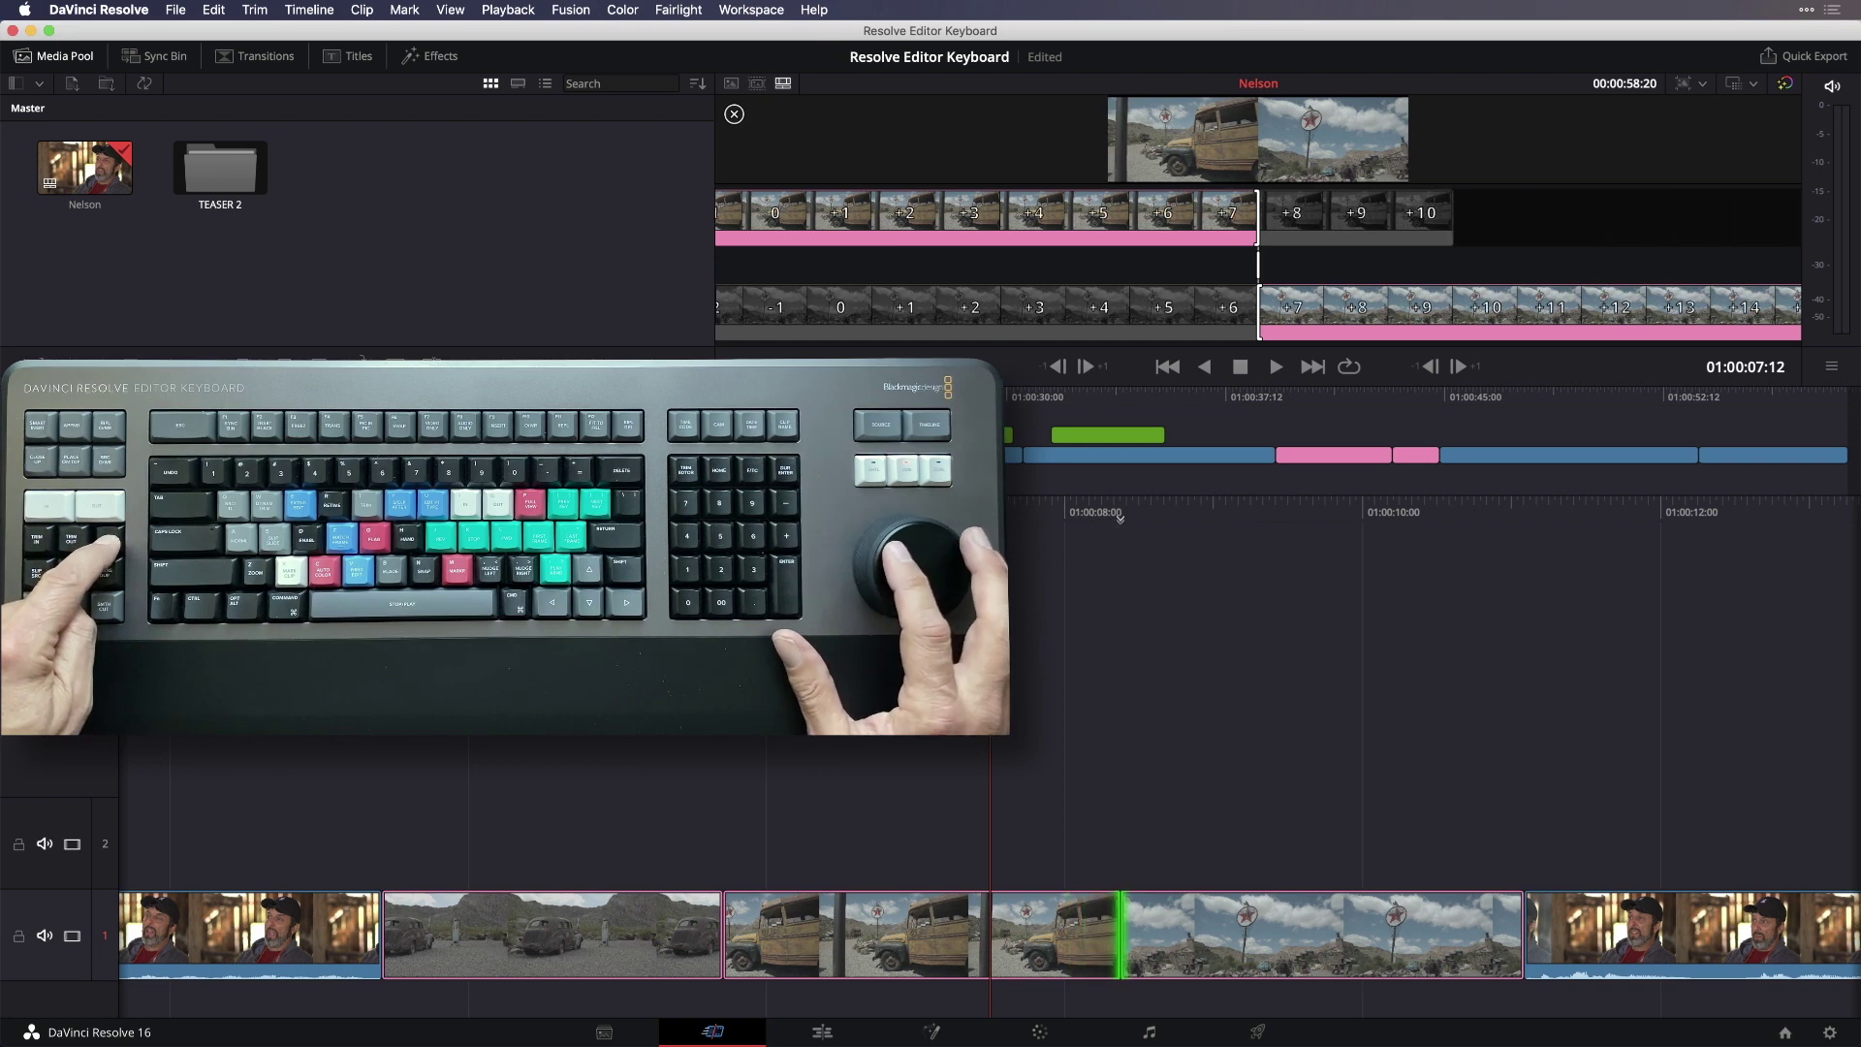
pyautogui.press(',')
pyautogui.press(',')
pyautogui.press(',')
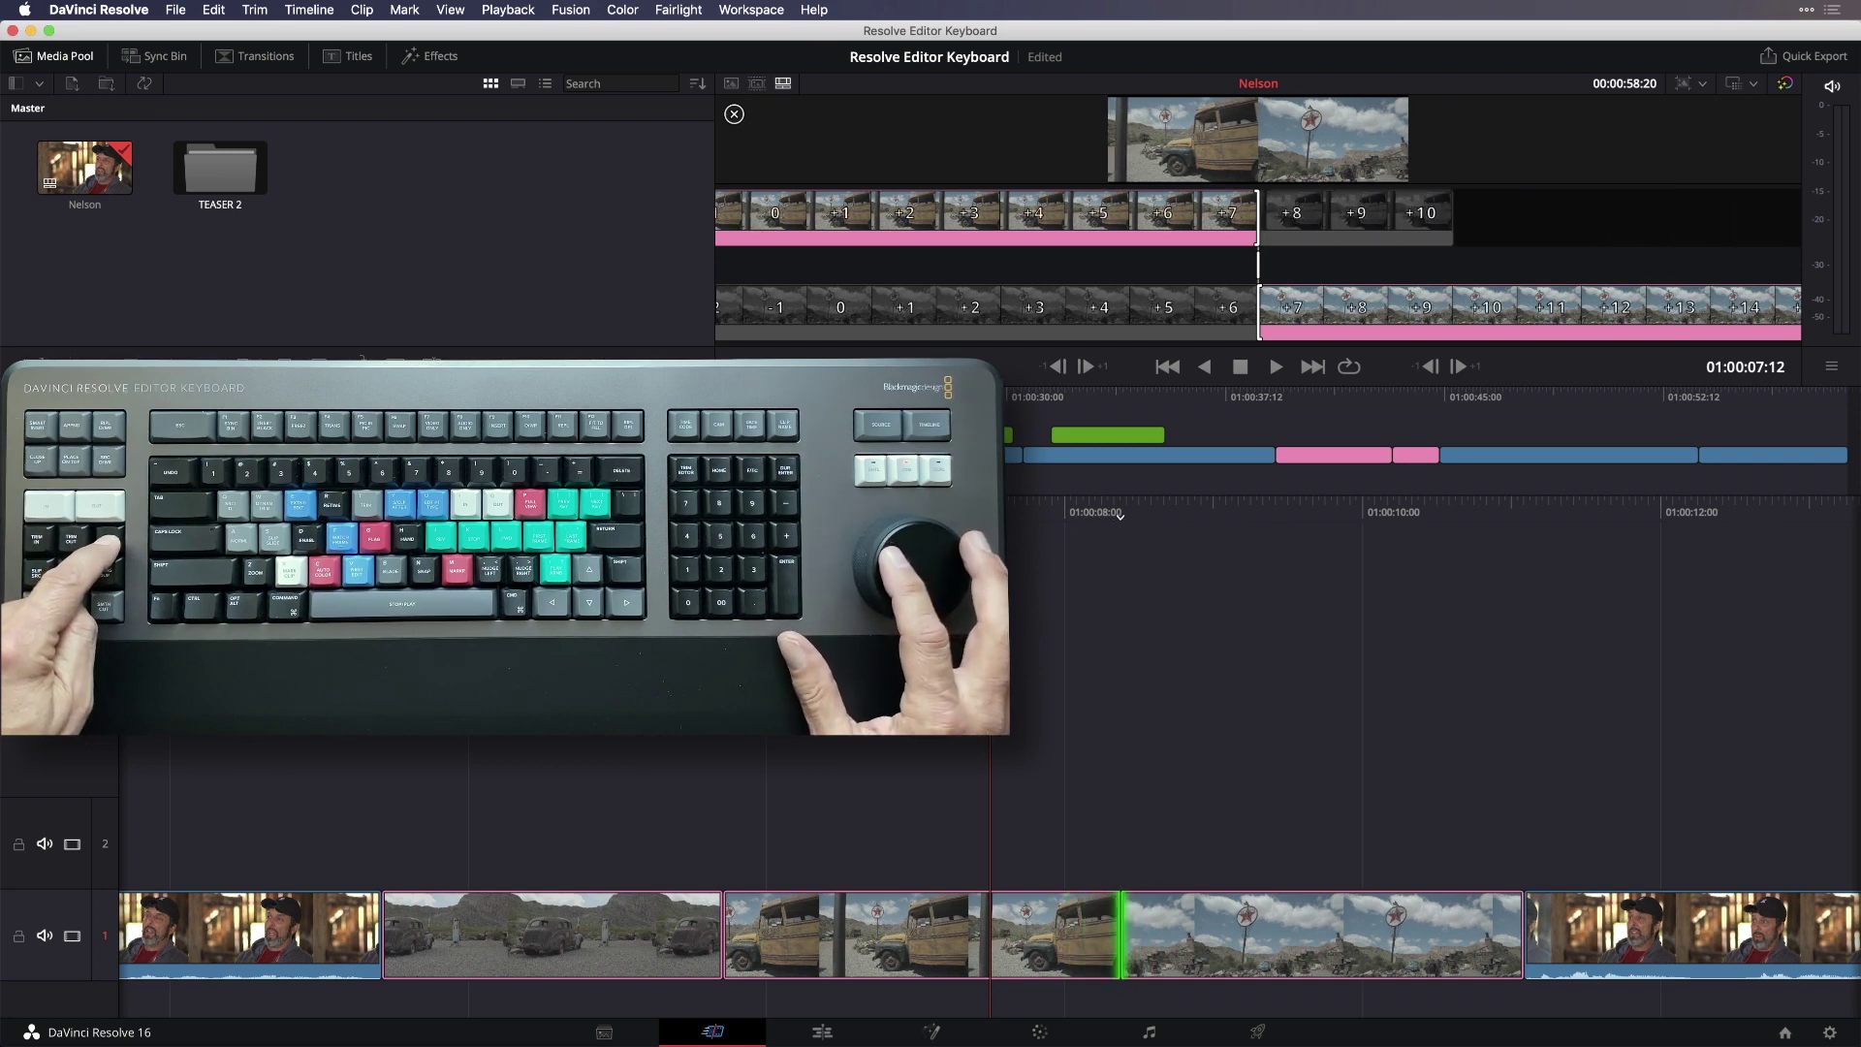
pyautogui.press('Escape')
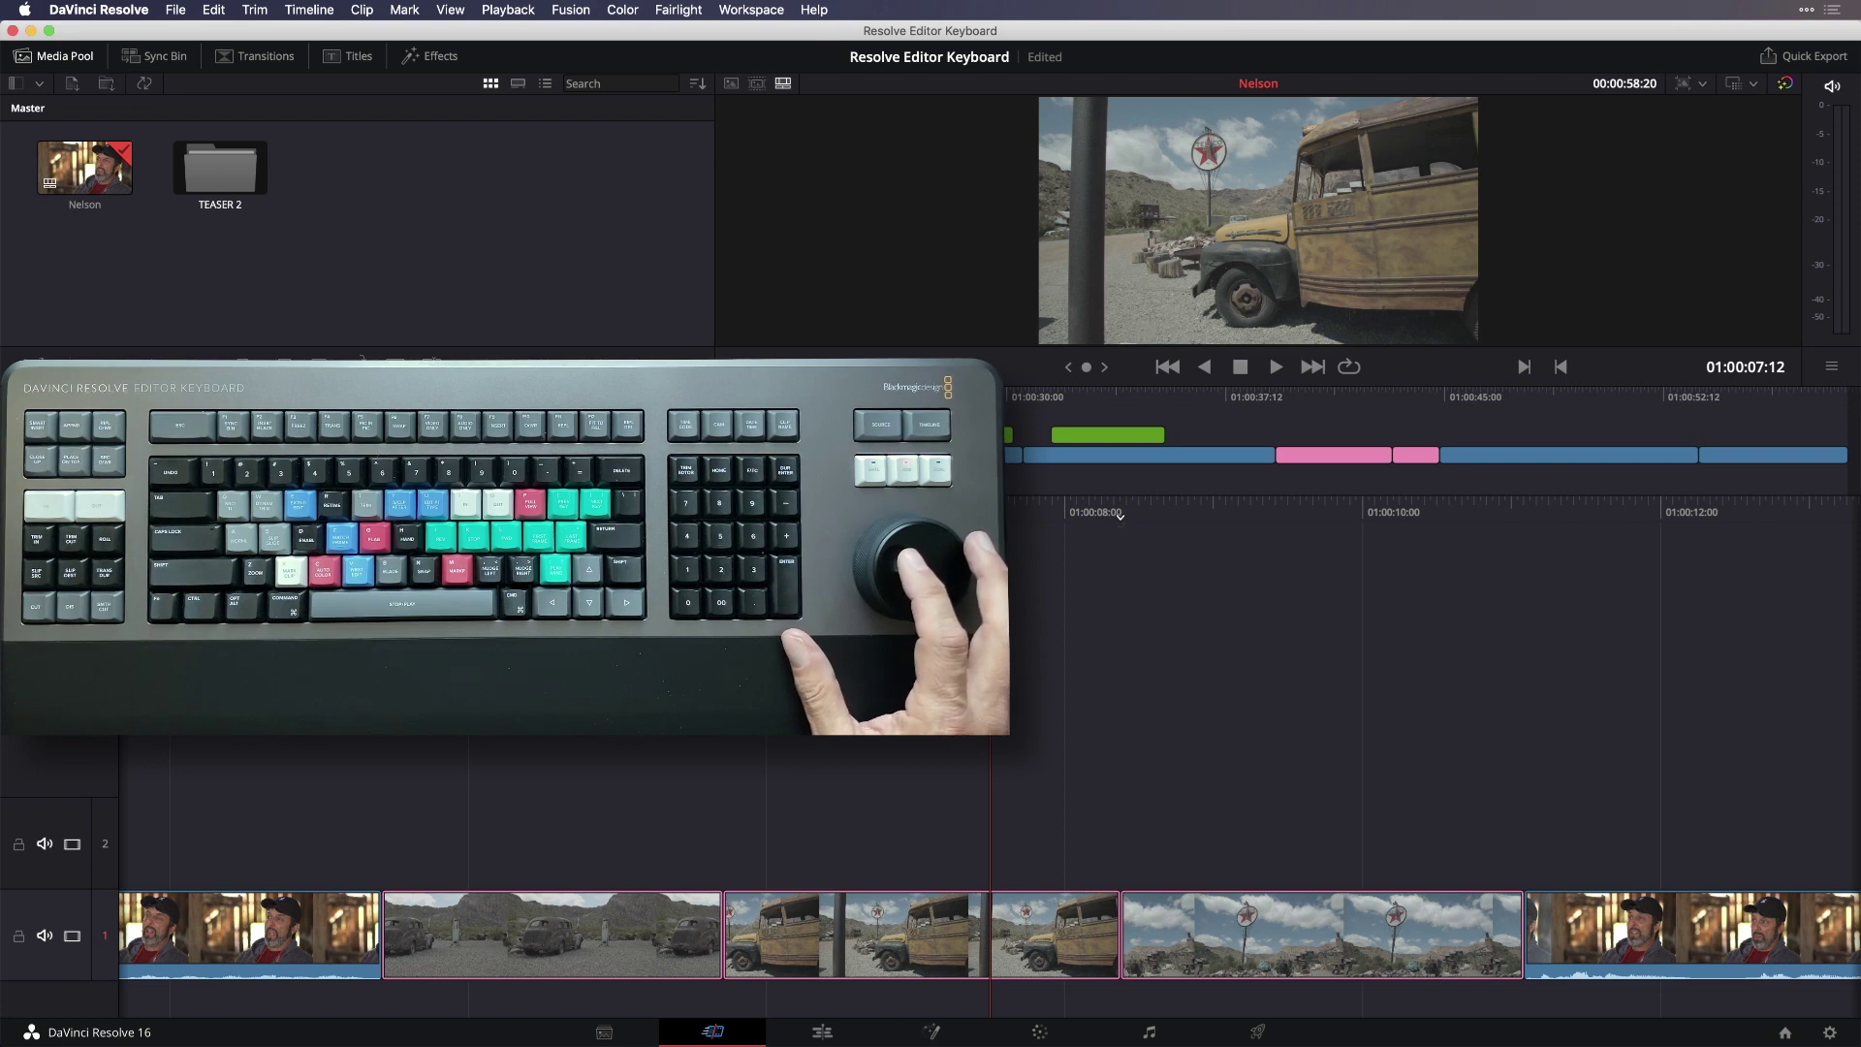
# Step: Add a cross dissolve at the cut between the old car clip and the yellow bus clip
pyautogui.press('Right')
pyautogui.press('Right')
pyautogui.press('Right')
pyautogui.press('Right')
pyautogui.press('Right')
pyautogui.press('Right')
pyautogui.press('Right')
pyautogui.press('Right')
pyautogui.press('Right')
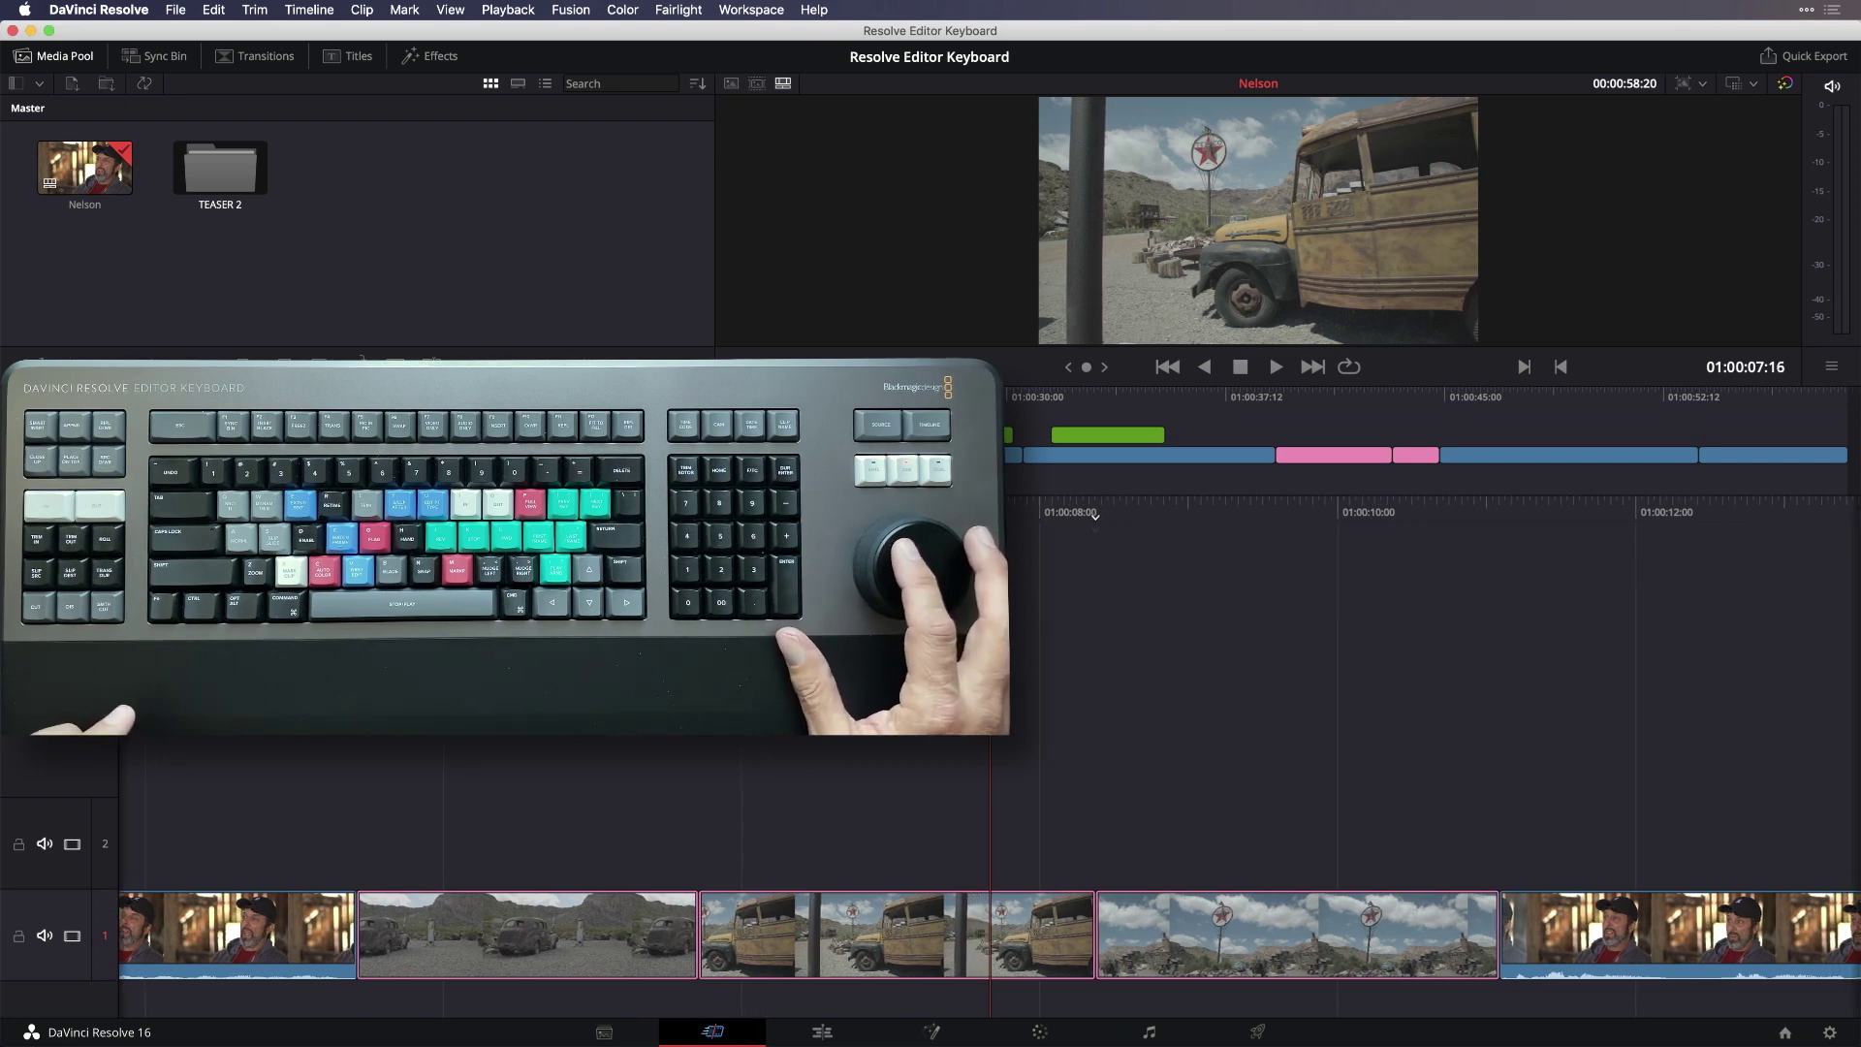
pyautogui.press('Left')
pyautogui.press('Left')
pyautogui.press('Left')
pyautogui.press('Left')
pyautogui.press('Left')
pyautogui.press('Left')
pyautogui.press('Left')
pyautogui.press('Left')
pyautogui.press('Left')
pyautogui.press('Left')
pyautogui.press('Left')
pyautogui.press('Left')
pyautogui.press('Left')
pyautogui.press('Left')
pyautogui.press('Left')
pyautogui.press('Left')
pyautogui.press('Left')
pyautogui.press('Left')
pyautogui.press('Left')
pyautogui.press('Left')
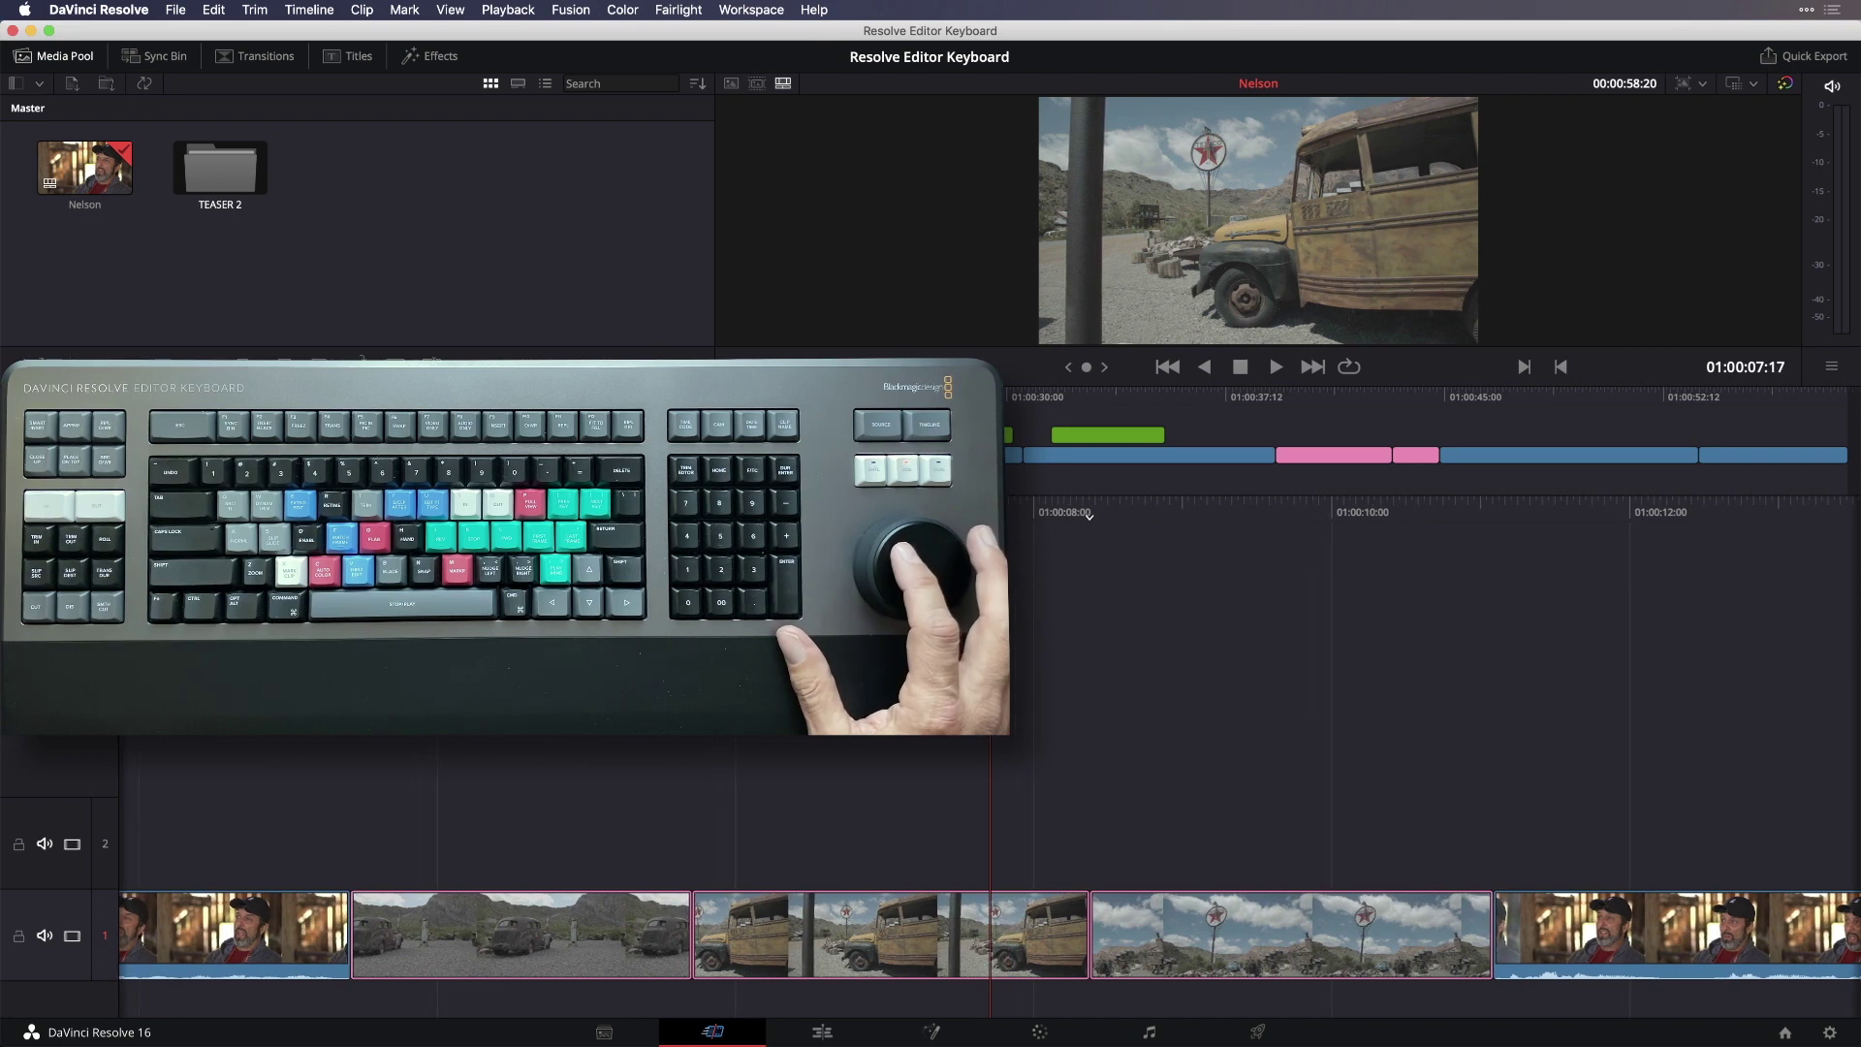
pyautogui.press('super+t')
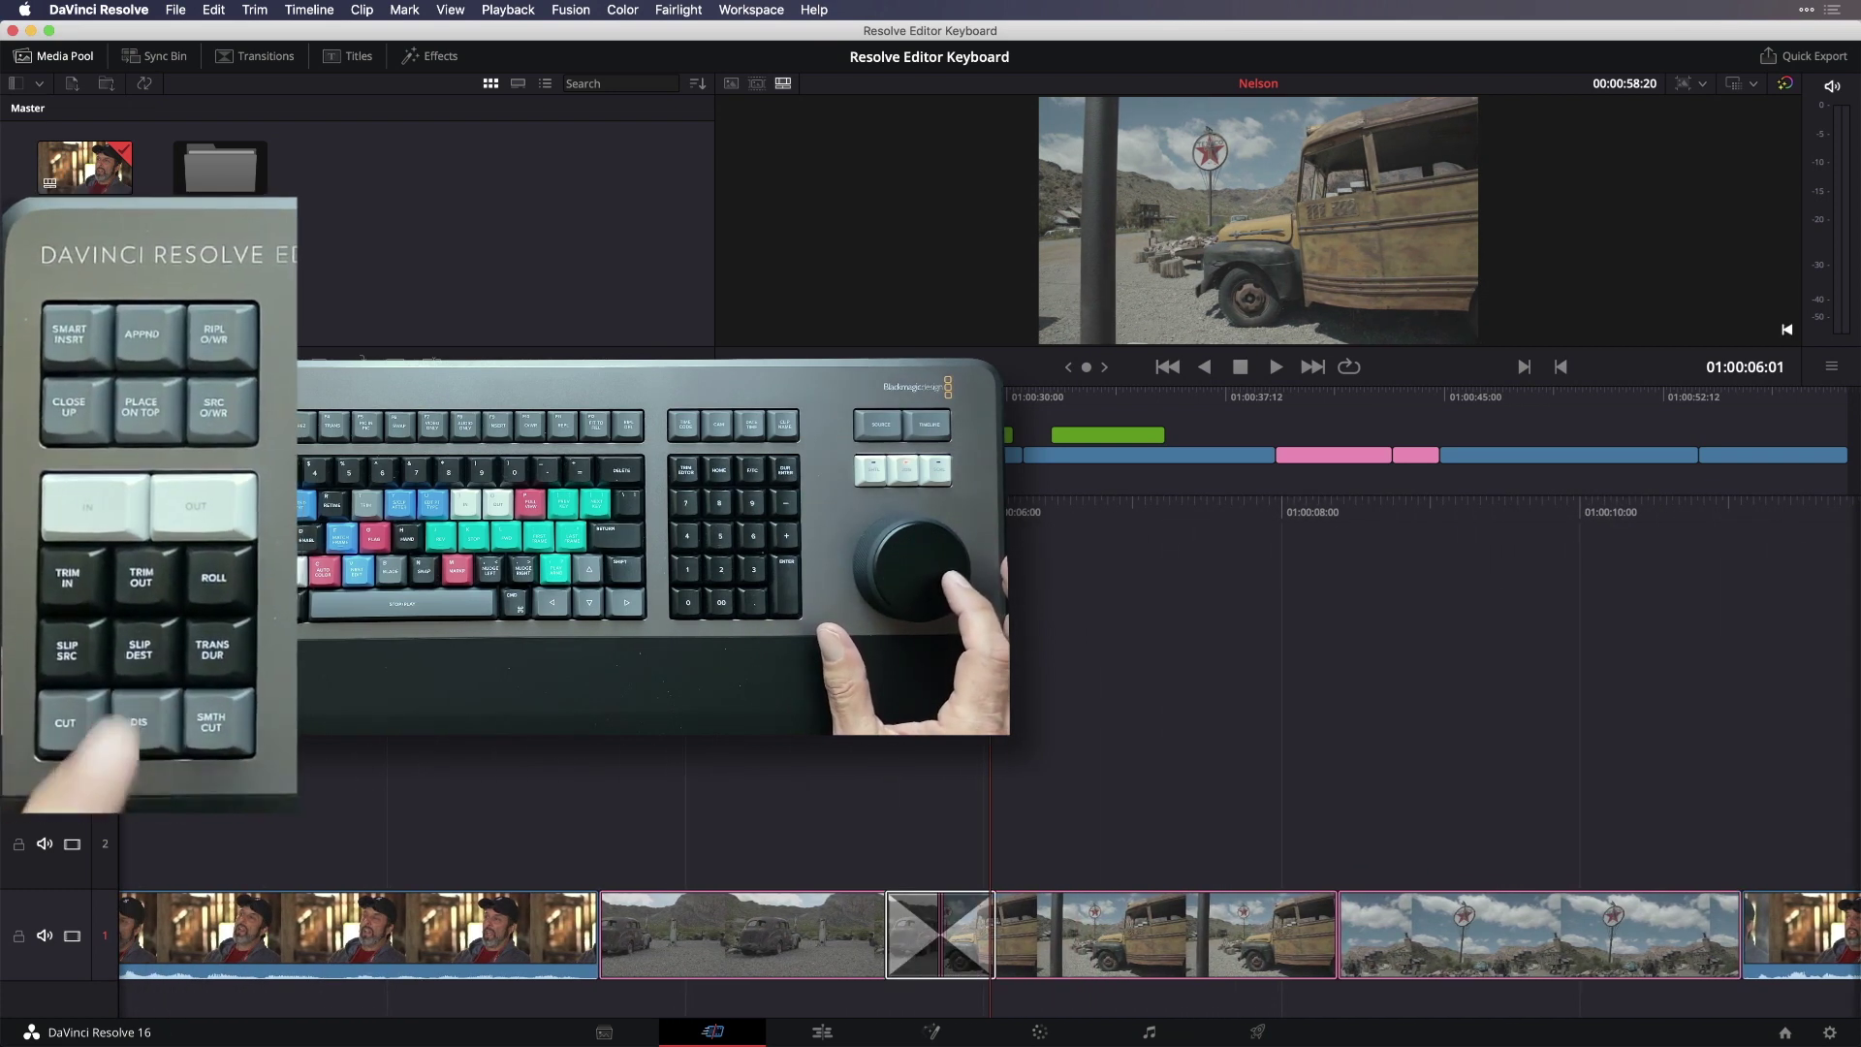
# Step: Play back the cross dissolve from about one second before the cut between the old car and yellow bus clips
pyautogui.press('Left')
pyautogui.press('Left')
pyautogui.press('Left')
pyautogui.press('Left')
pyautogui.press('Left')
pyautogui.press('Left')
pyautogui.press('Left')
pyautogui.press('Left')
pyautogui.press('Left')
pyautogui.press('Left')
pyautogui.press('Left')
pyautogui.press('Left')
pyautogui.press('Left')
pyautogui.press('Left')
pyautogui.press('Left')
pyautogui.press('Left')
pyautogui.press('Left')
pyautogui.press('Left')
pyautogui.press('Left')
pyautogui.press('Left')
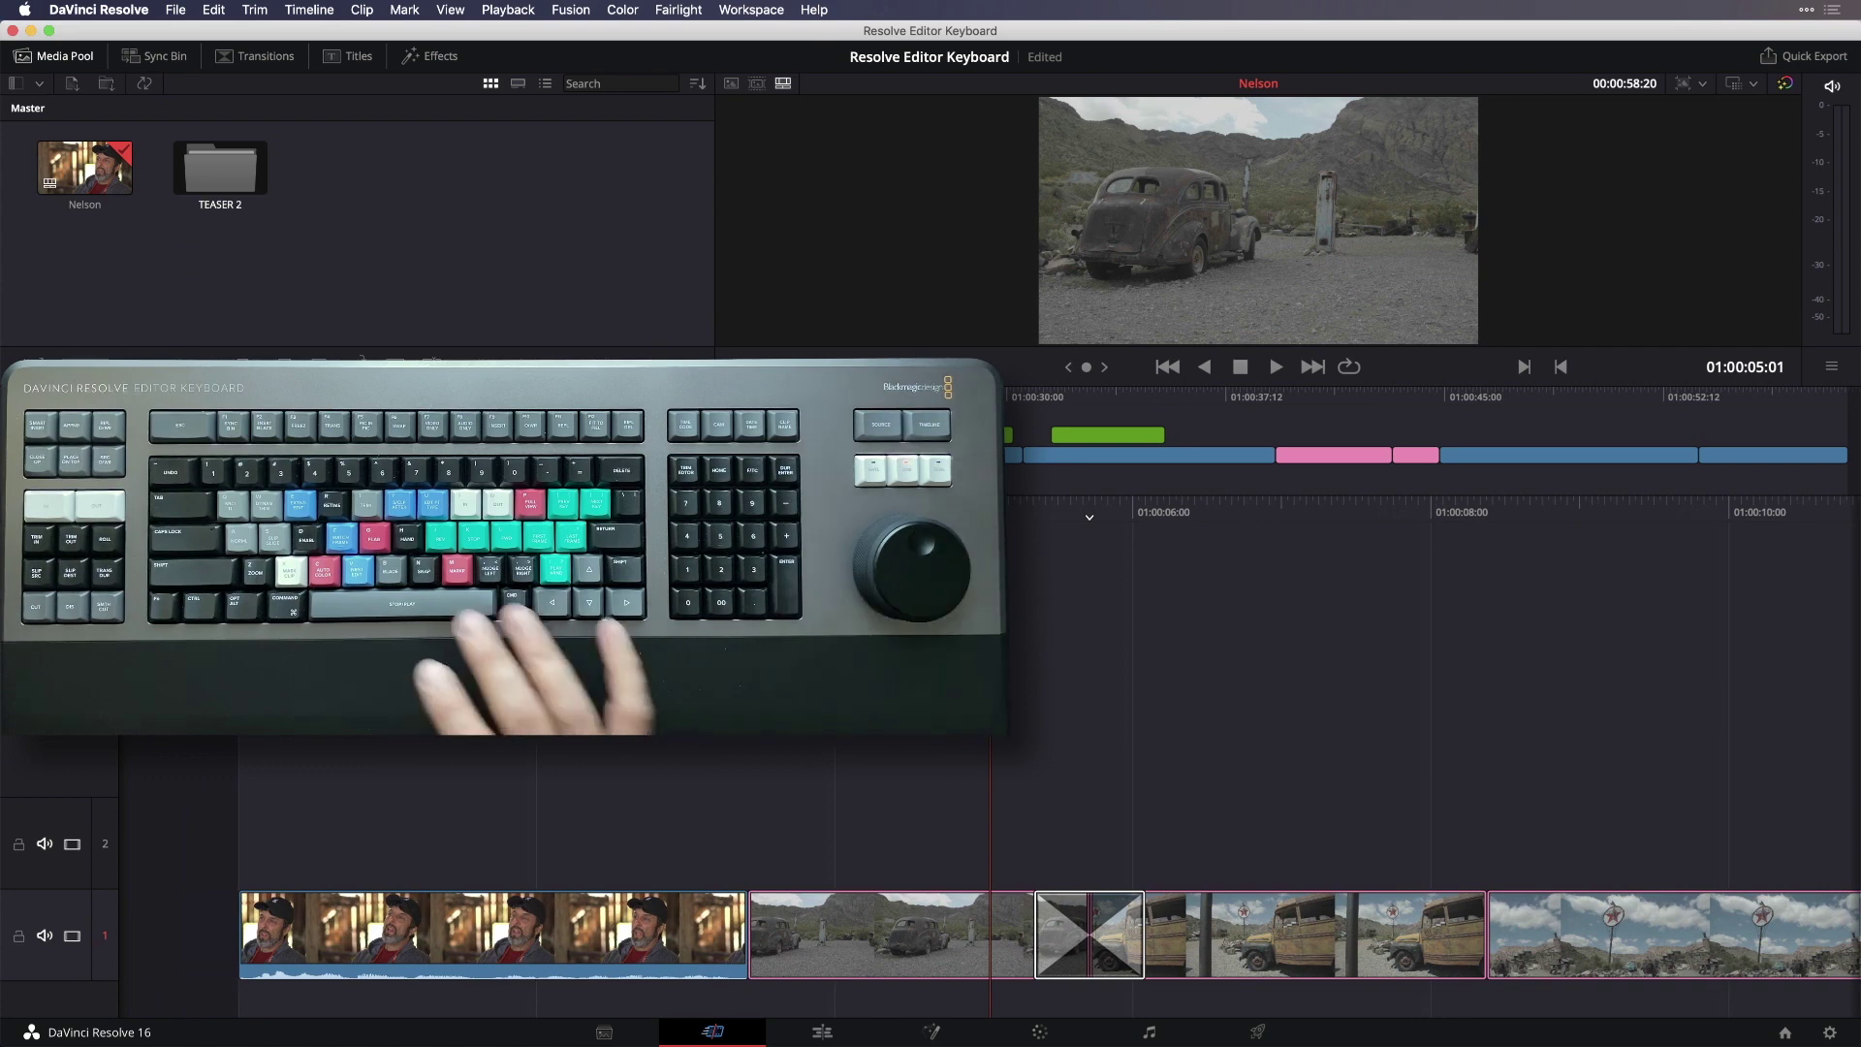
pyautogui.press('space')
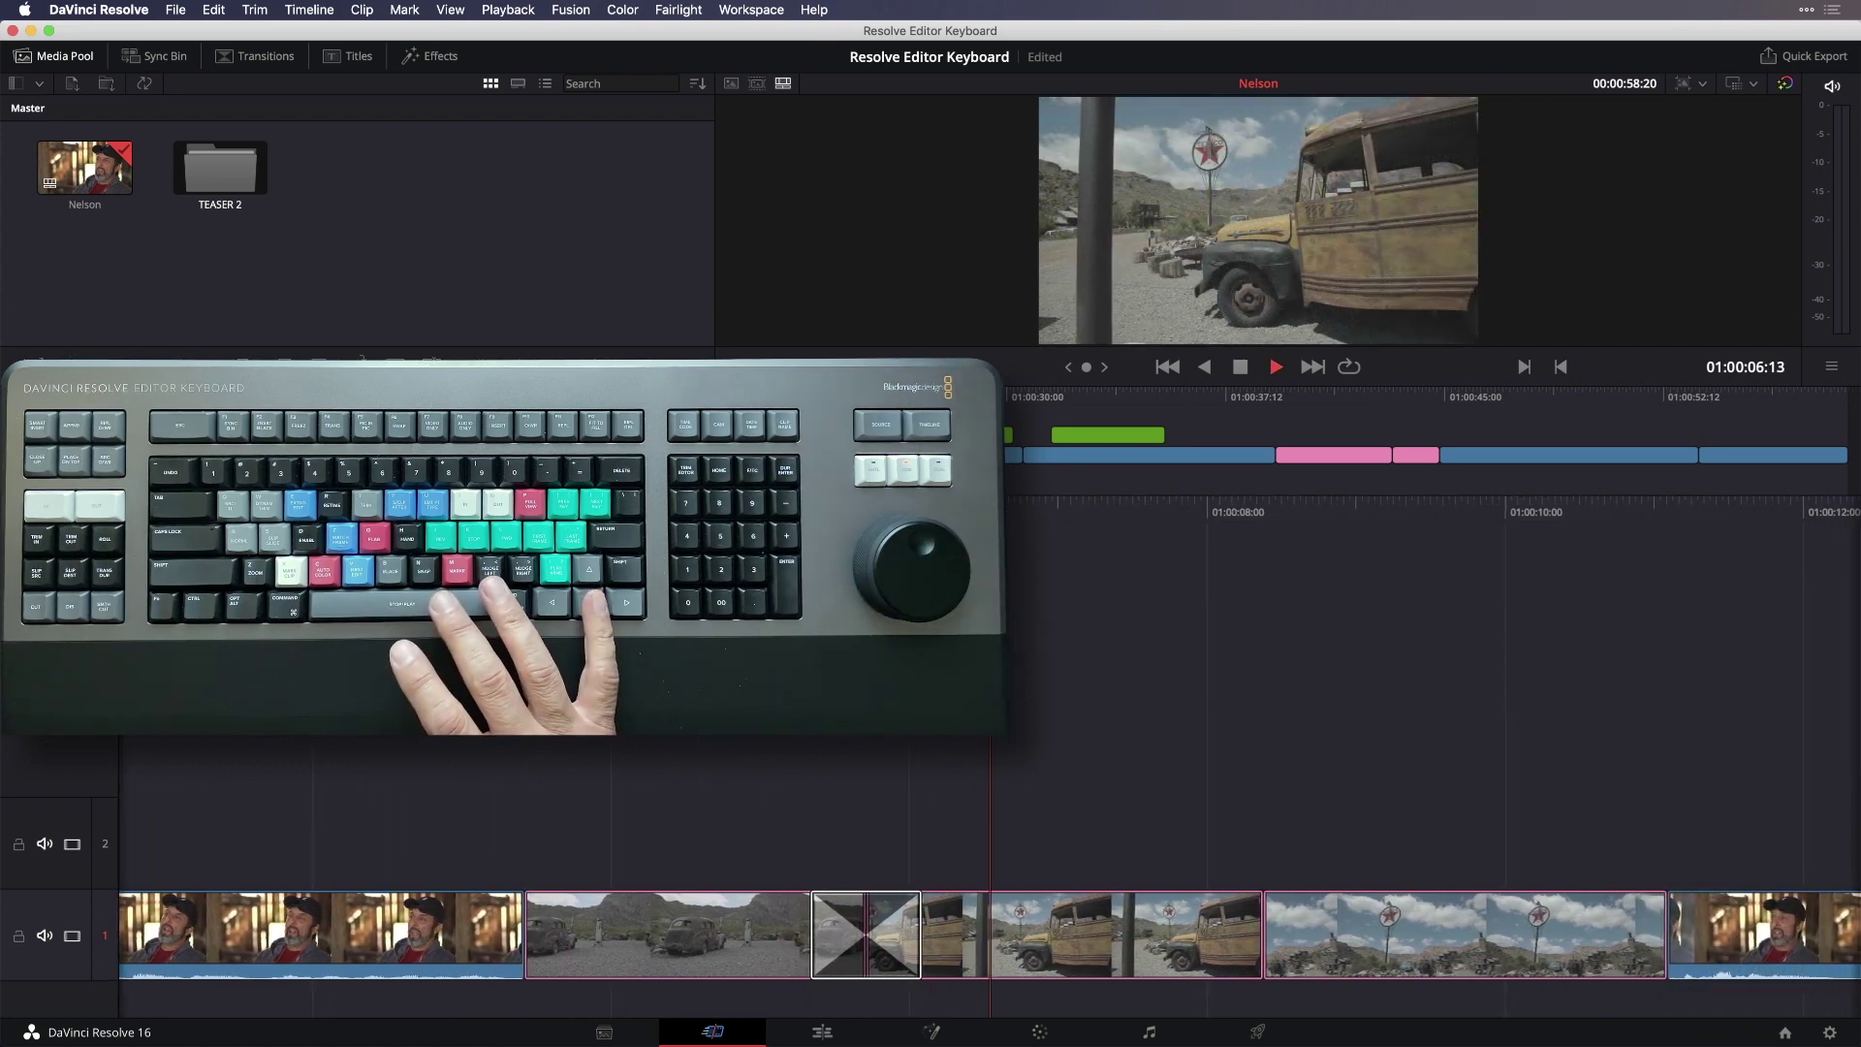
pyautogui.press('space')
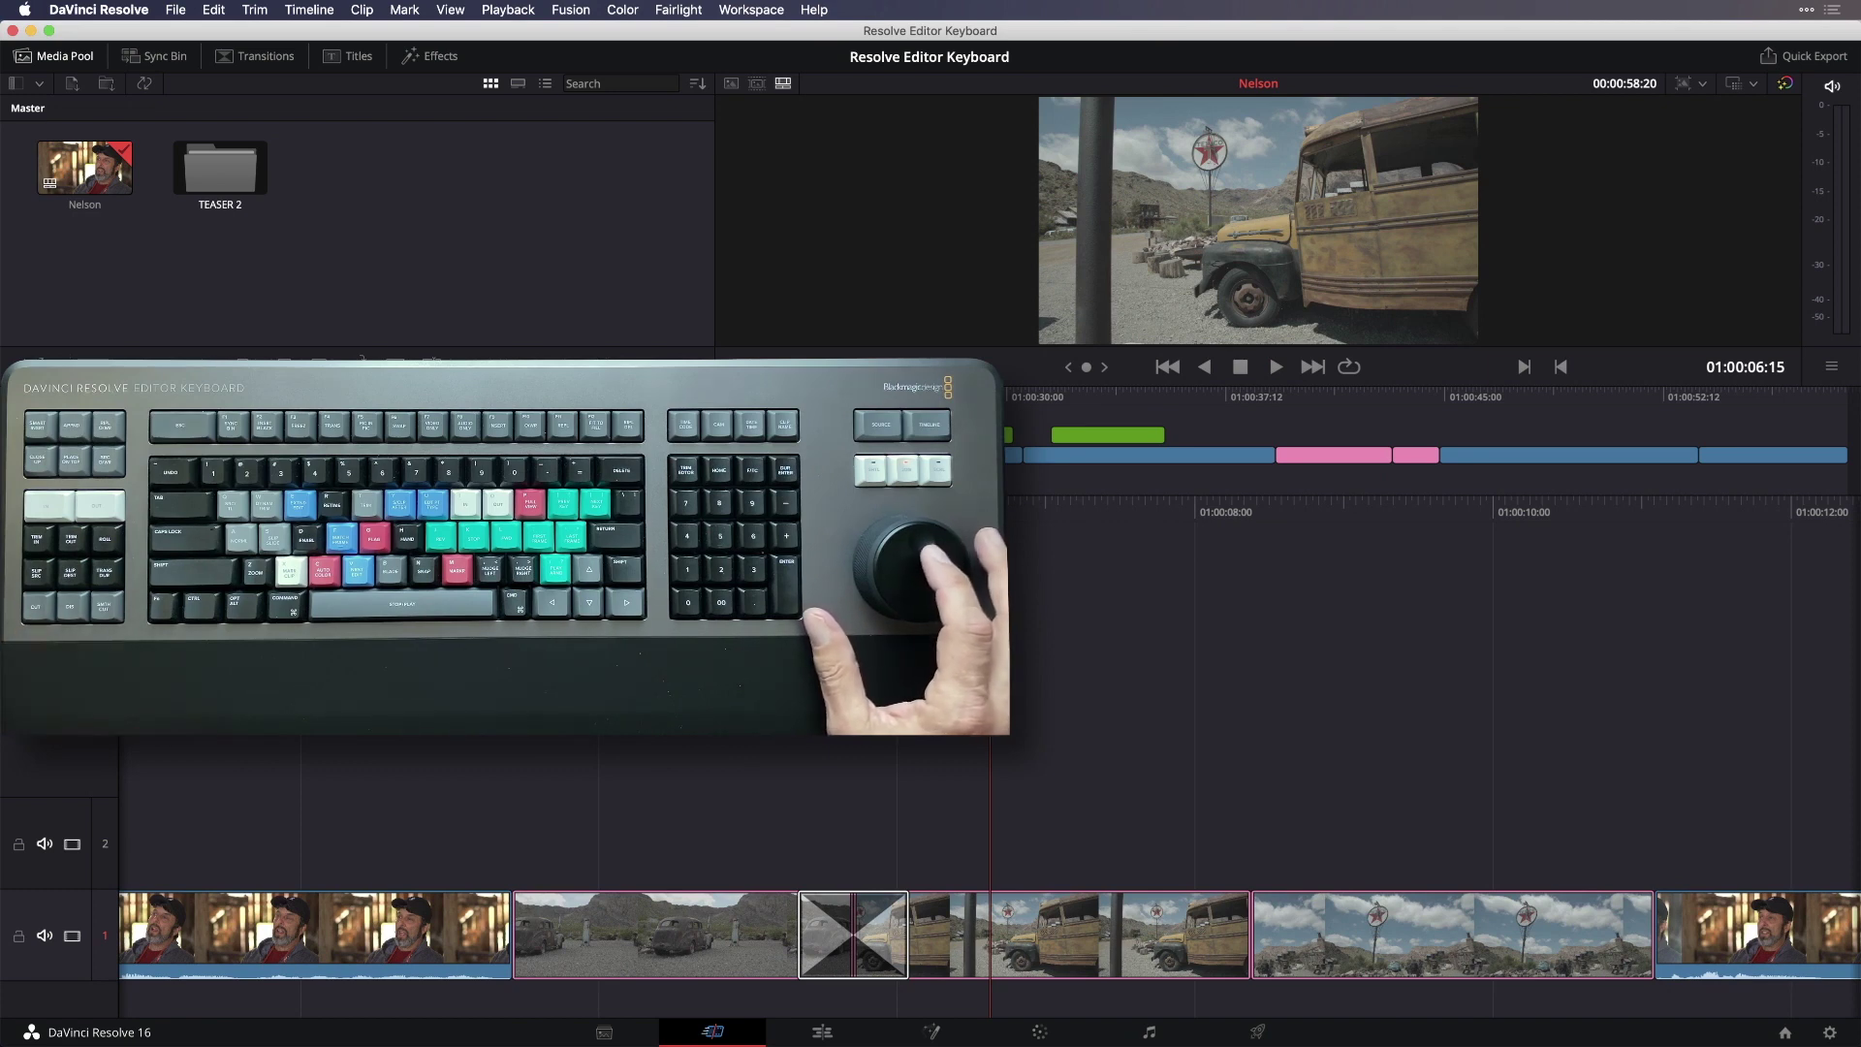
# Step: Shorten the cross dissolve between the old car and yellow bus clips to about 8 frames
pyautogui.press('t')
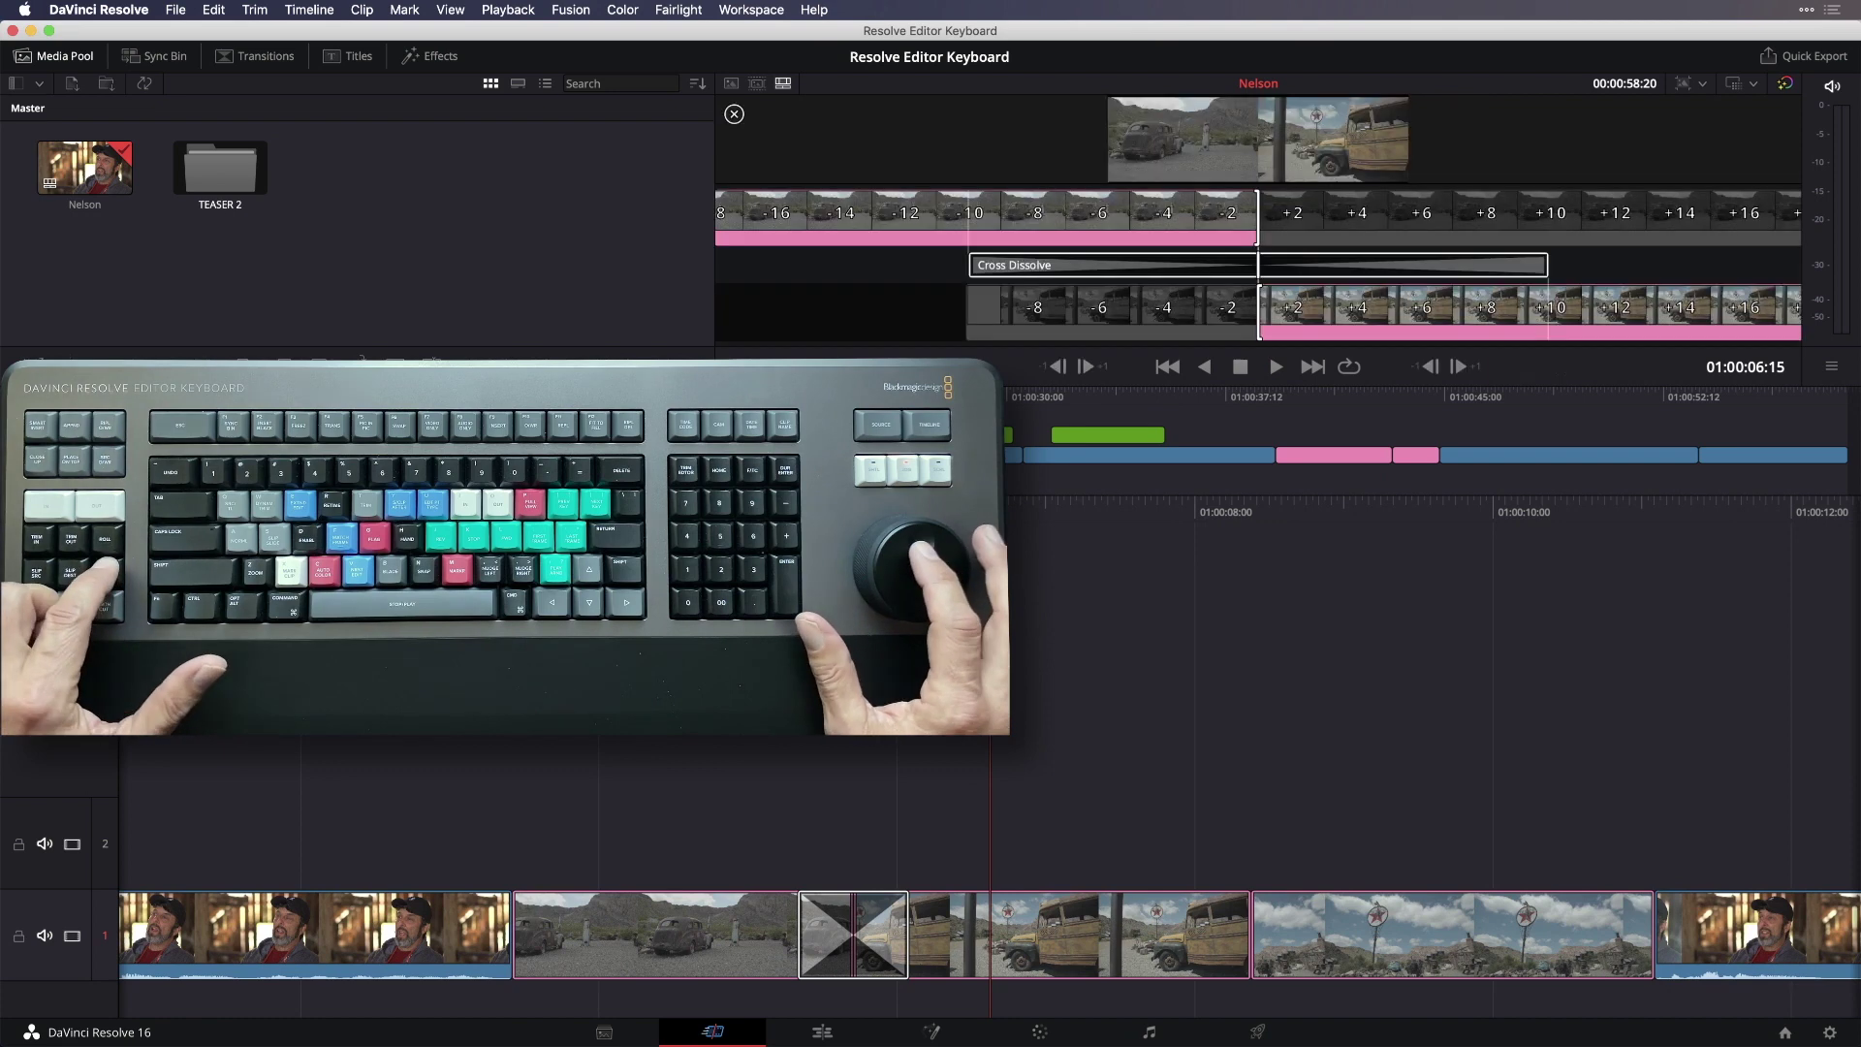
pyautogui.press(',')
pyautogui.press(',')
pyautogui.press(',')
pyautogui.press(',')
pyautogui.press(',')
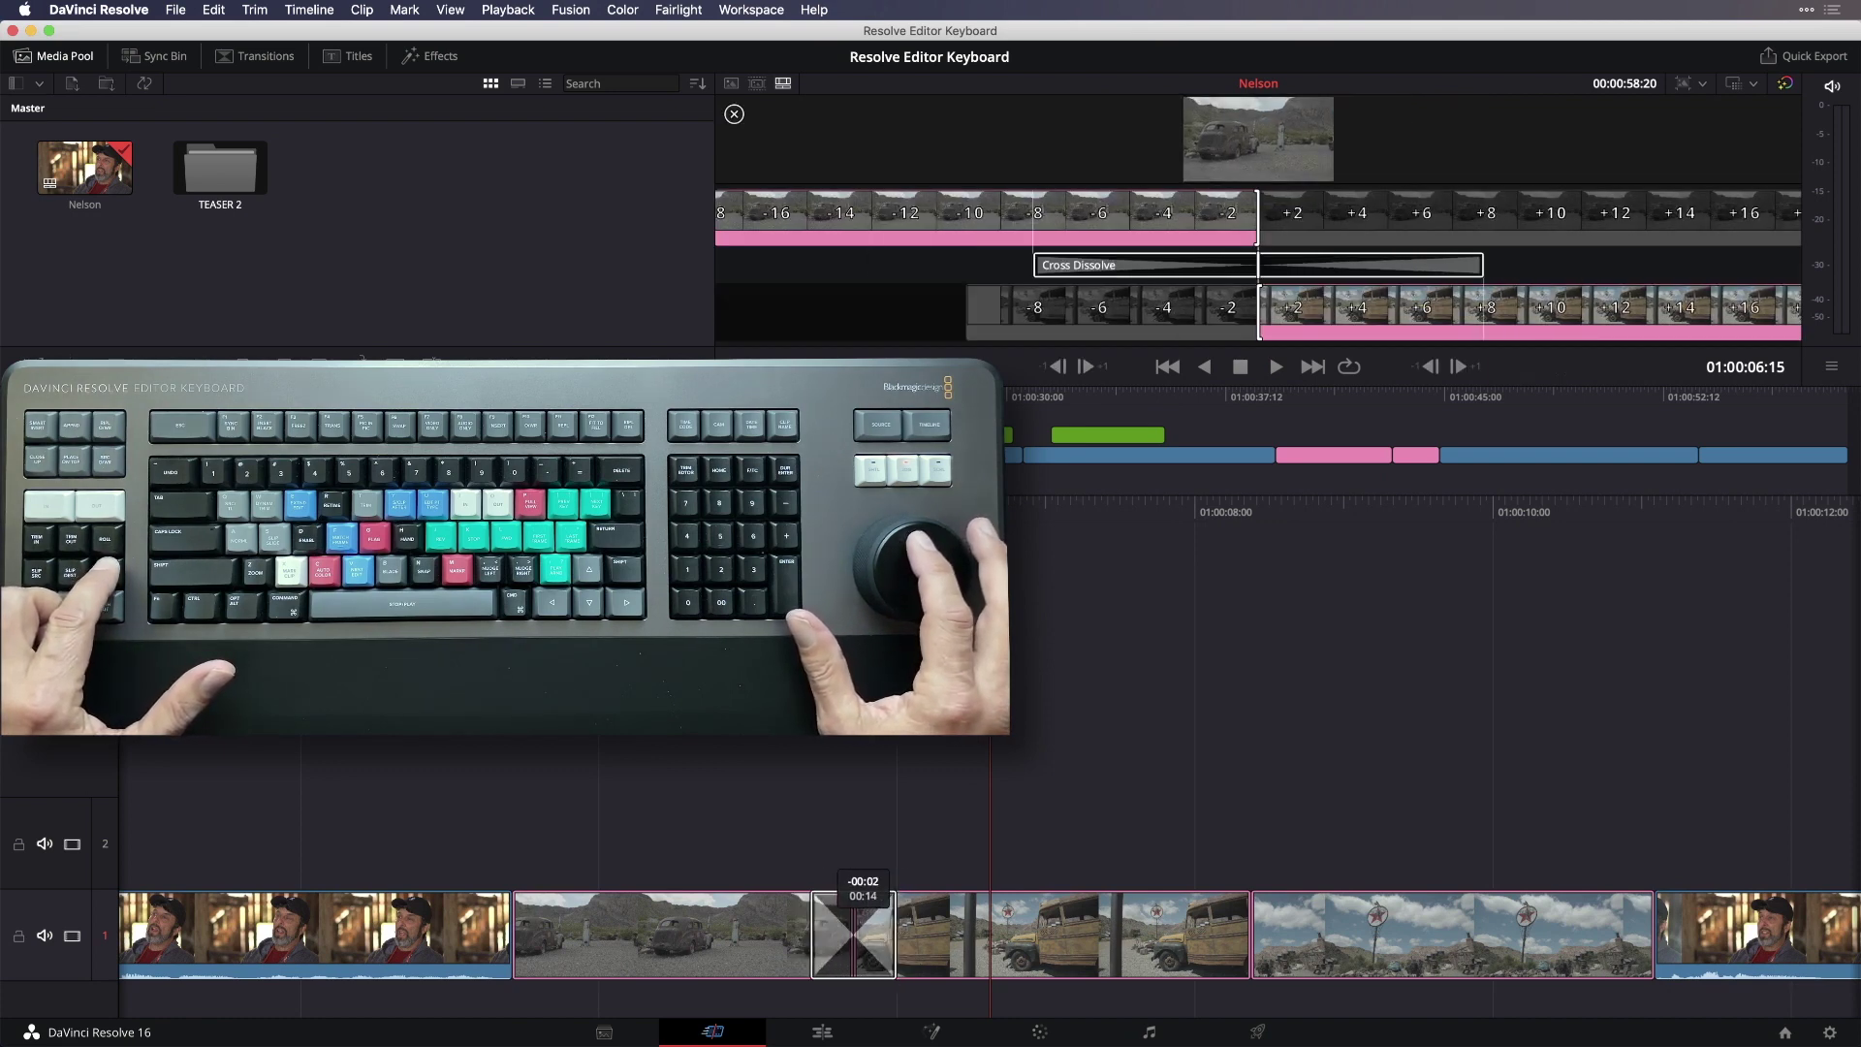
# Step: Play back the shortened dissolve starting from within the end of the old car clip
pyautogui.press('Left')
pyautogui.press('Left')
pyautogui.press('Left')
pyautogui.press('Left')
pyautogui.press('Left')
pyautogui.press('Left')
pyautogui.press('Left')
pyautogui.press('Left')
pyautogui.press('Left')
pyautogui.press('Left')
pyautogui.press('Left')
pyautogui.press('Left')
pyautogui.press('Left')
pyautogui.press('Left')
pyautogui.press('Left')
pyautogui.press('Left')
pyautogui.press('Left')
pyautogui.press('Left')
pyautogui.press('Left')
pyautogui.press('Left')
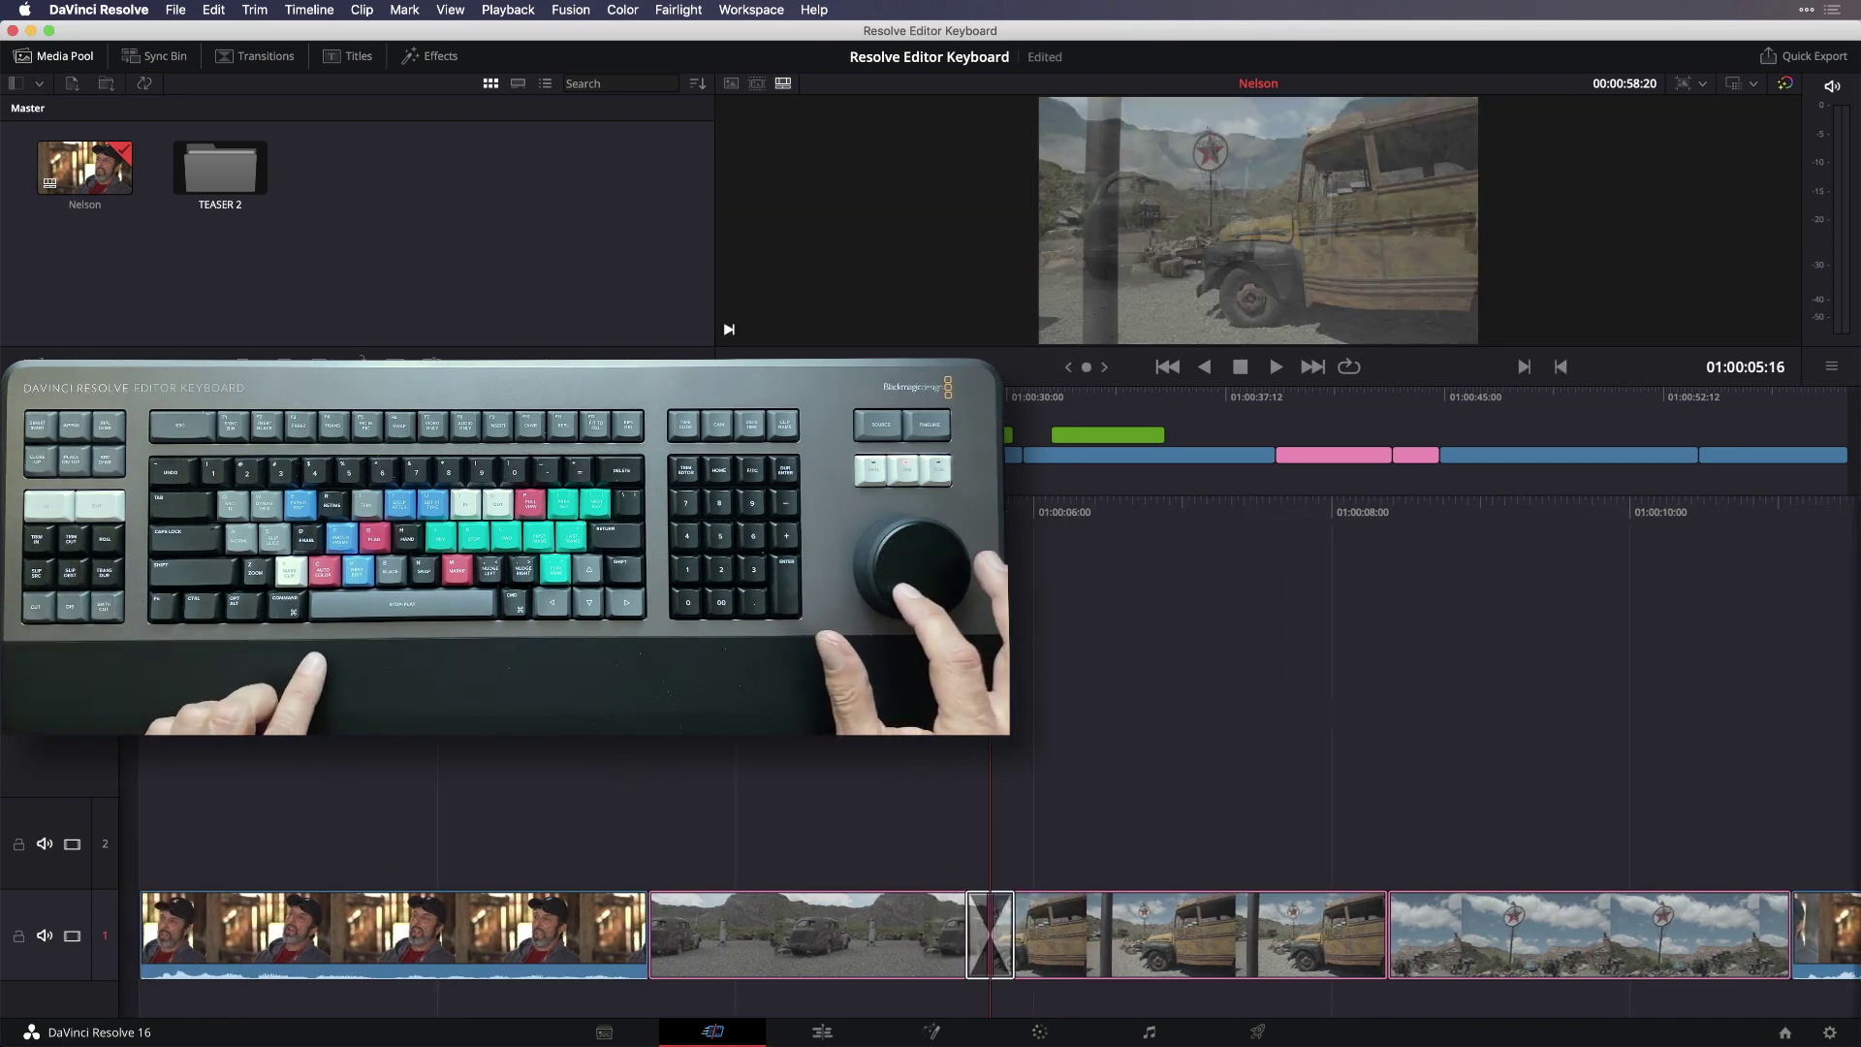
pyautogui.press('space')
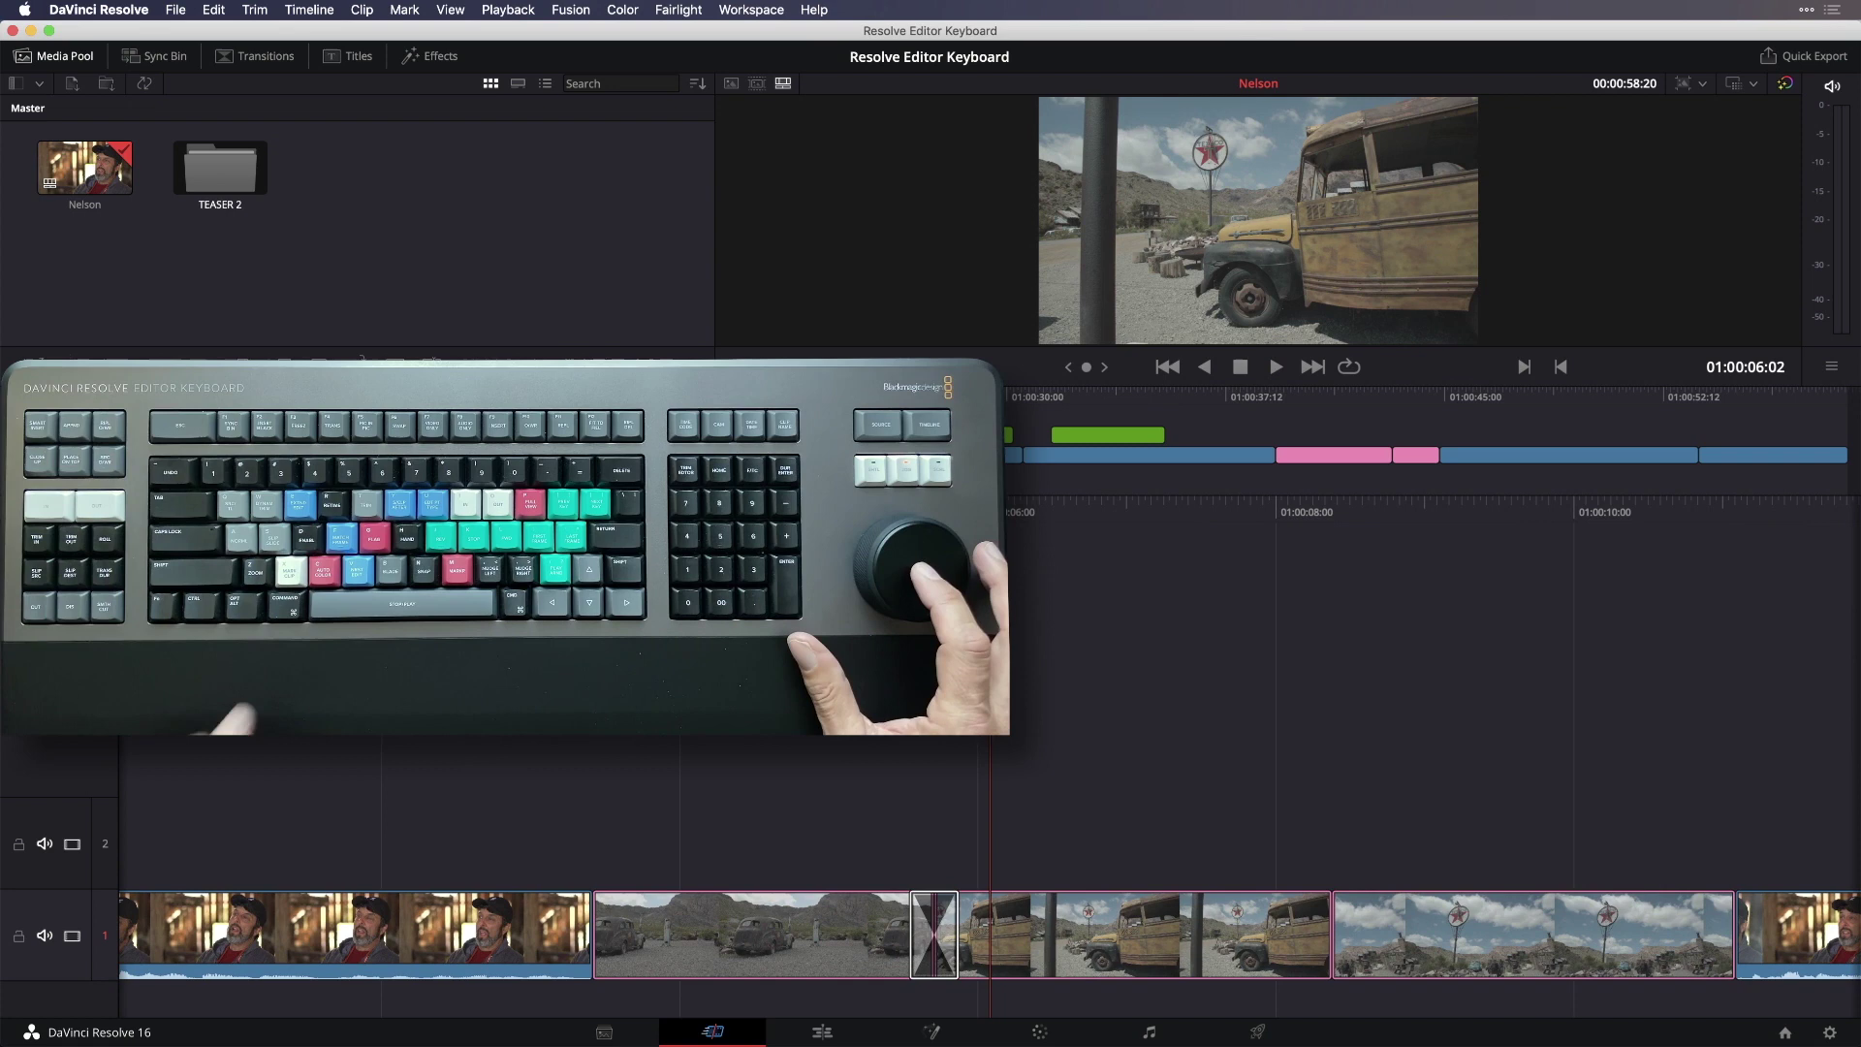
# Step: Browse the available transition styles between Additive Dissolve and Center Wipe
pyautogui.press('F4')
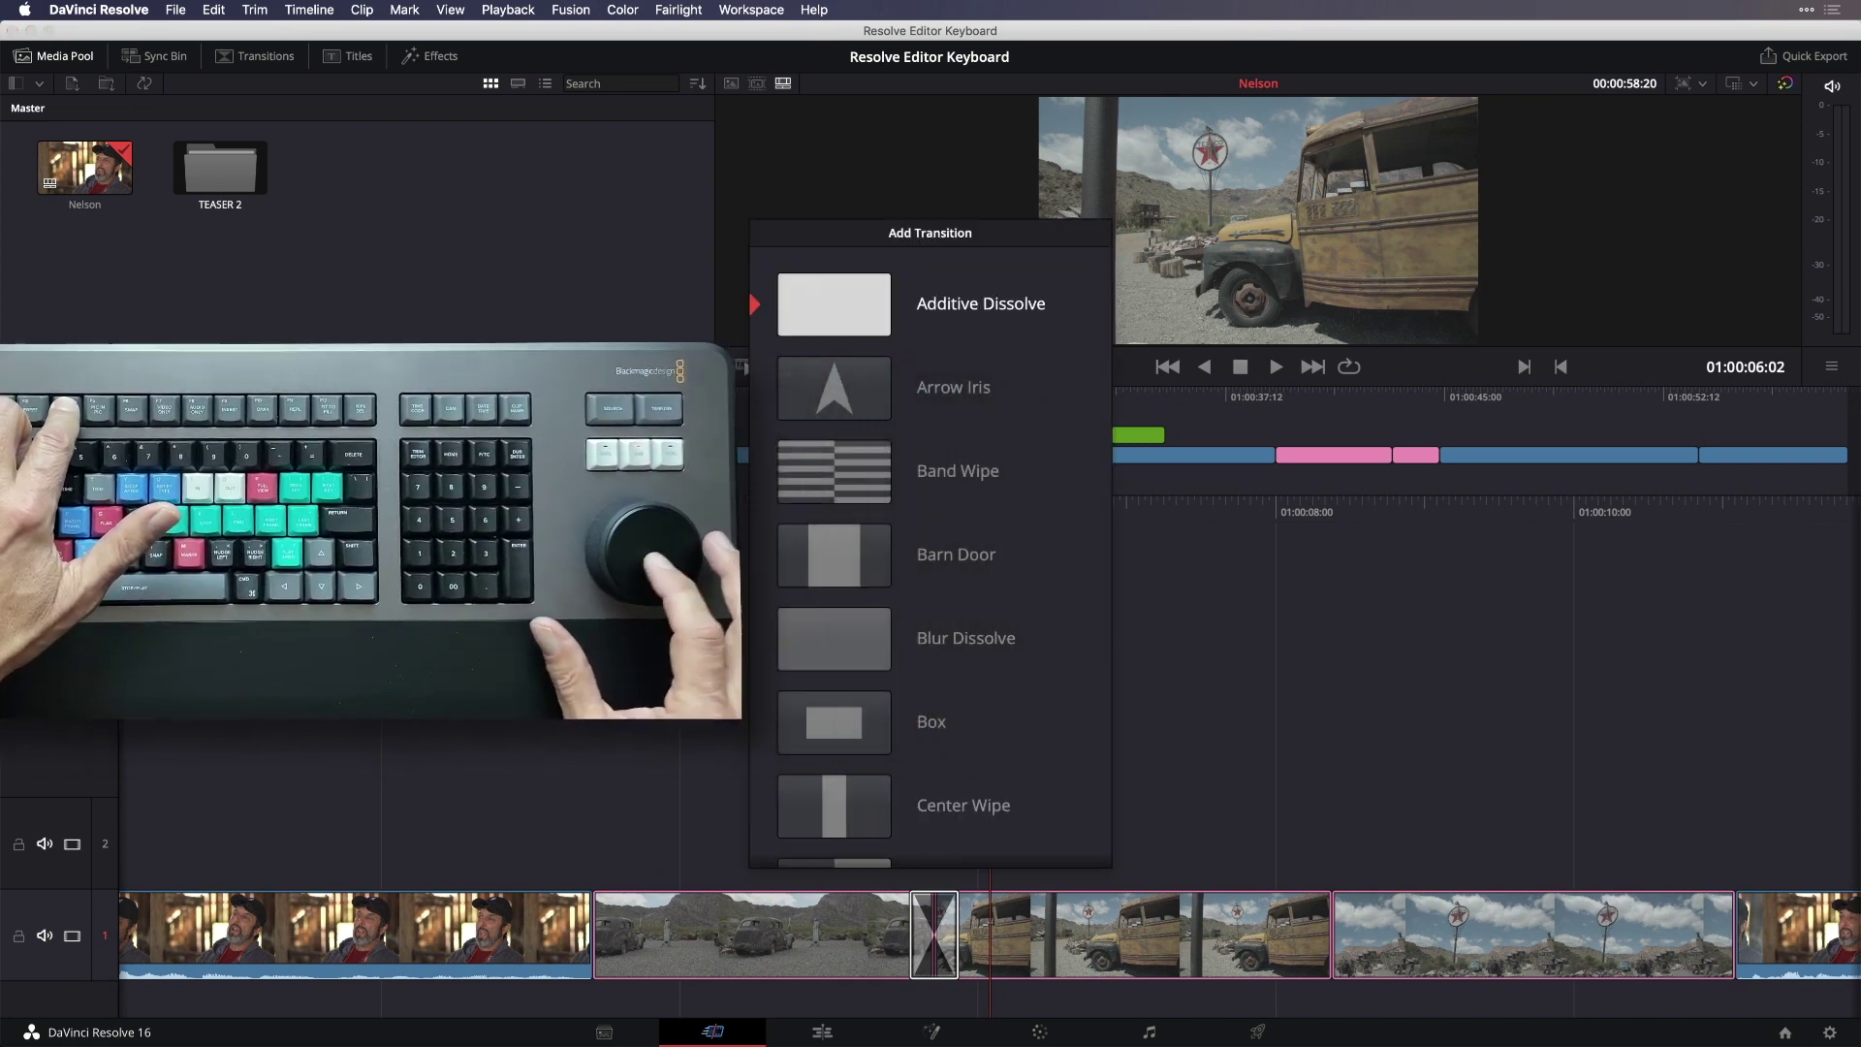
pyautogui.press('Down')
pyautogui.press('Down')
pyautogui.press('Down')
pyautogui.press('Down')
pyautogui.press('Down')
pyautogui.press('Down')
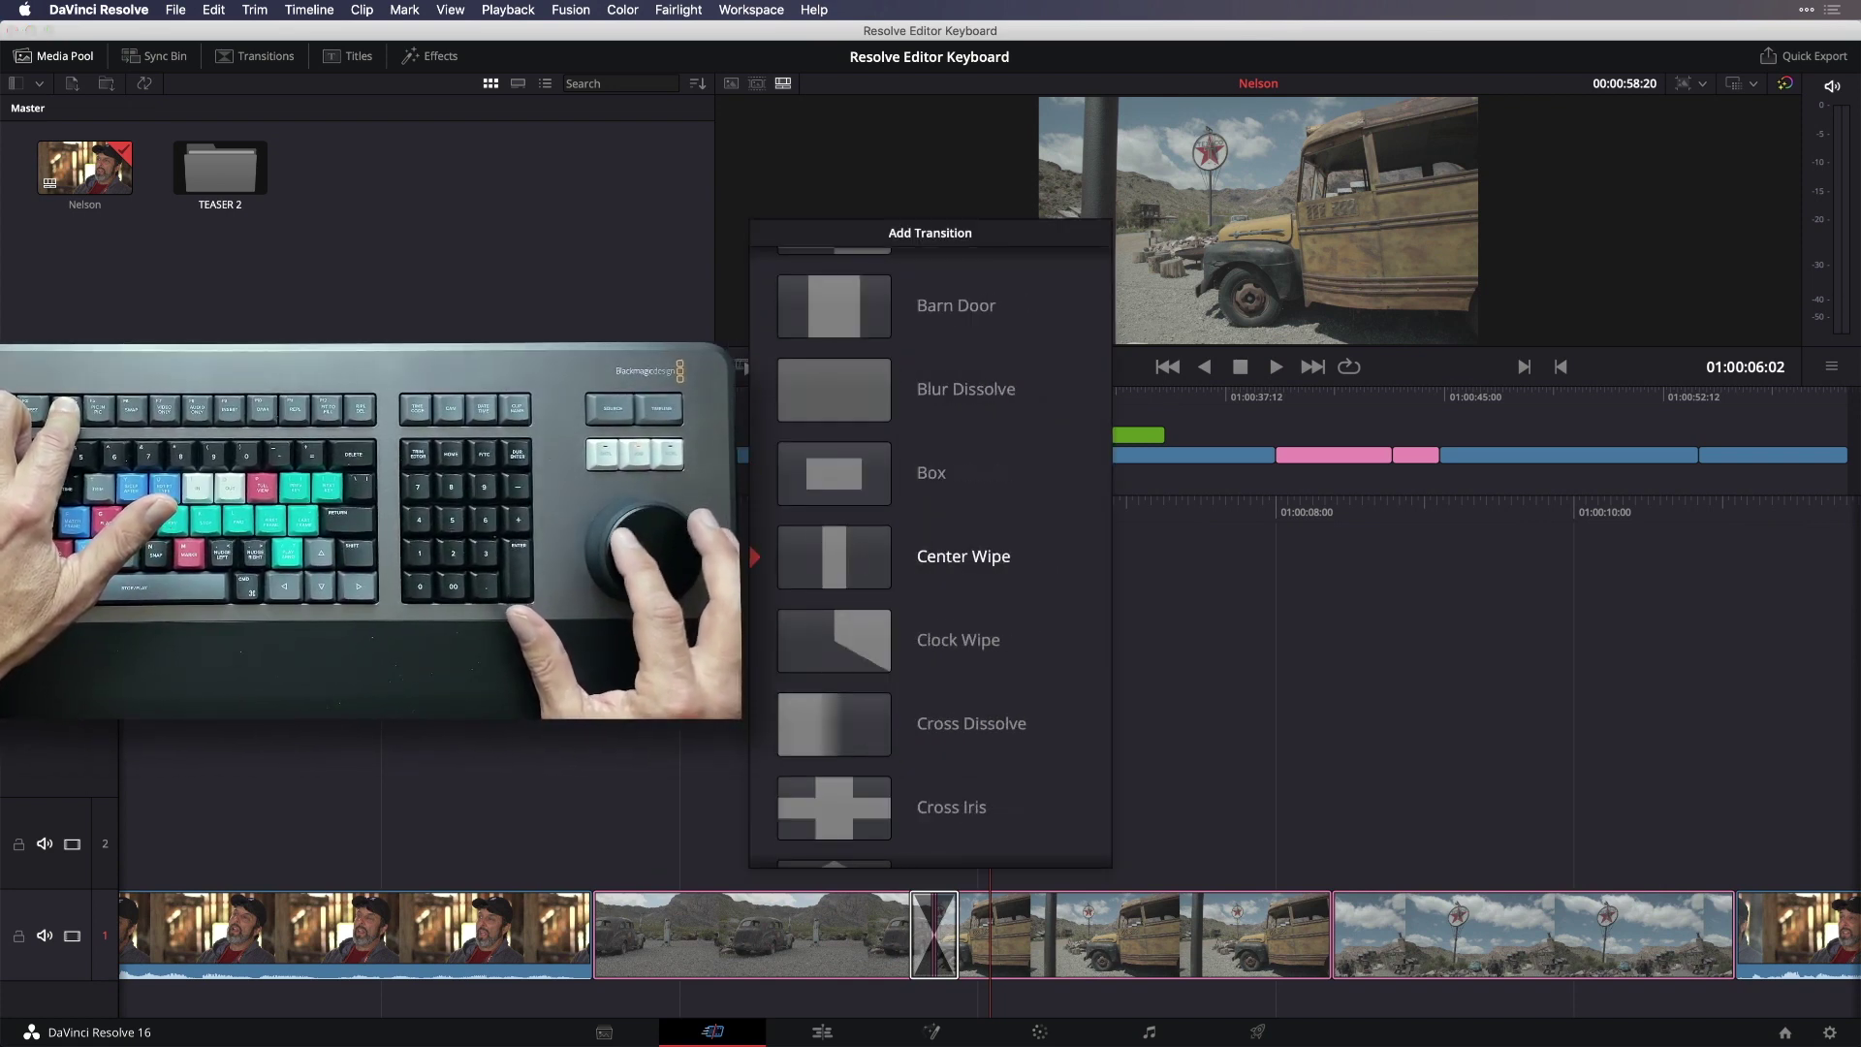
pyautogui.press('Up')
pyautogui.press('Up')
pyautogui.press('Up')
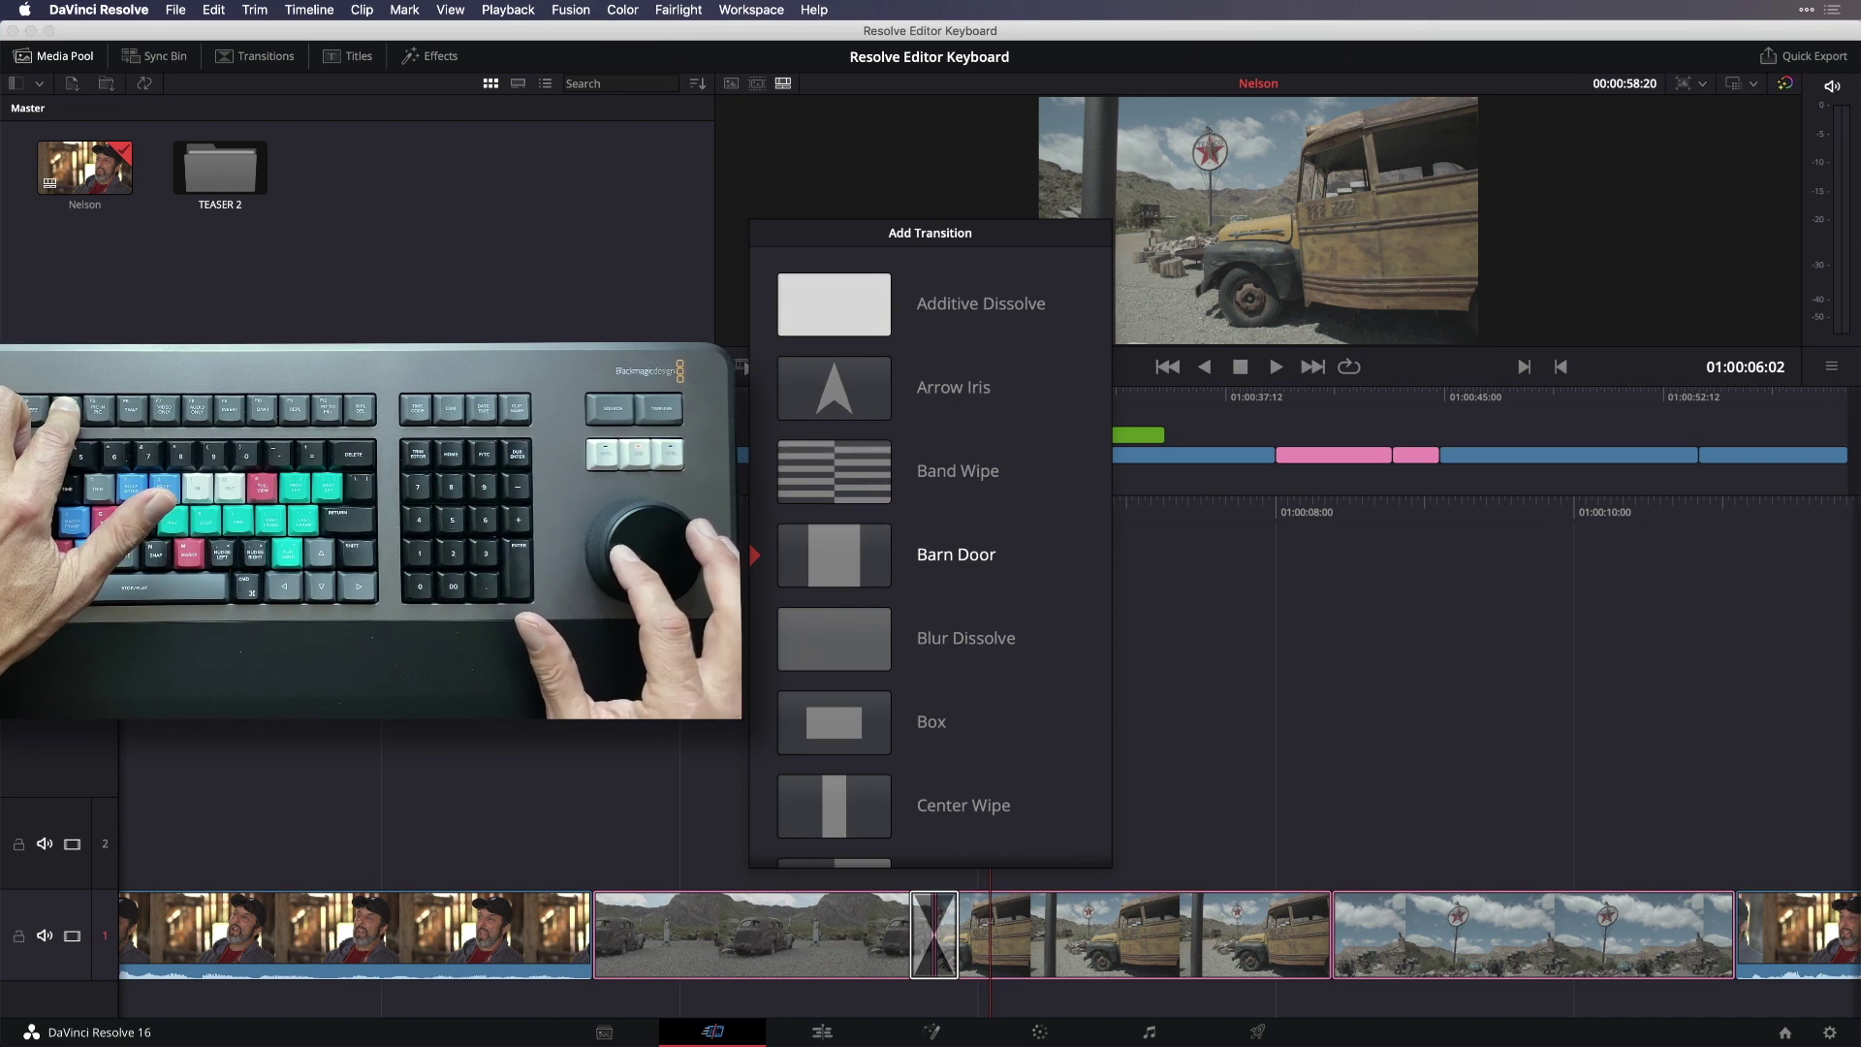
pyautogui.press('Down')
pyautogui.press('Down')
pyautogui.press('Up')
pyautogui.press('Up')
pyautogui.press('Up')
pyautogui.press('Up')
pyautogui.press('Up')
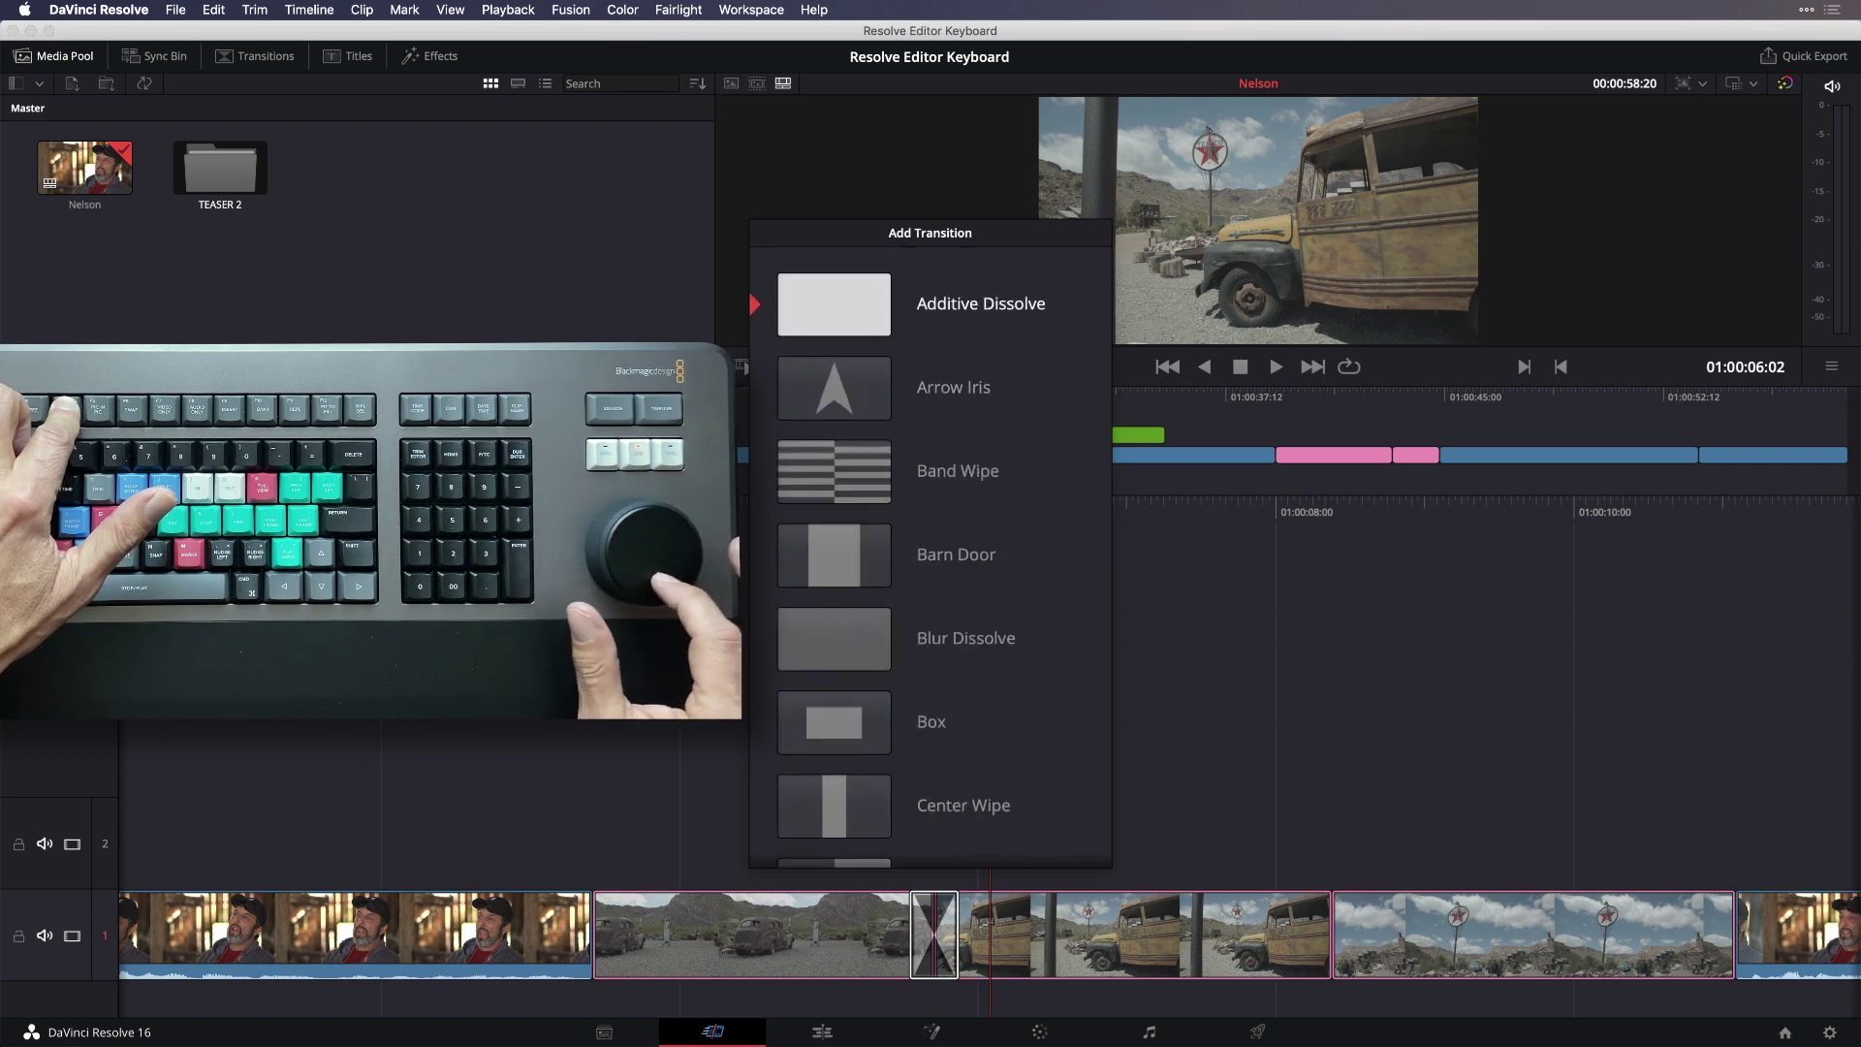
# Step: Replace the cross dissolve between the old car and yellow bus clips with an Oval Iris transition
pyautogui.press('Down')
pyautogui.press('Down')
pyautogui.press('Down')
pyautogui.press('Down')
pyautogui.press('Down')
pyautogui.press('Down')
pyautogui.press('Down')
pyautogui.press('Down')
pyautogui.press('Down')
pyautogui.press('Down')
pyautogui.press('Down')
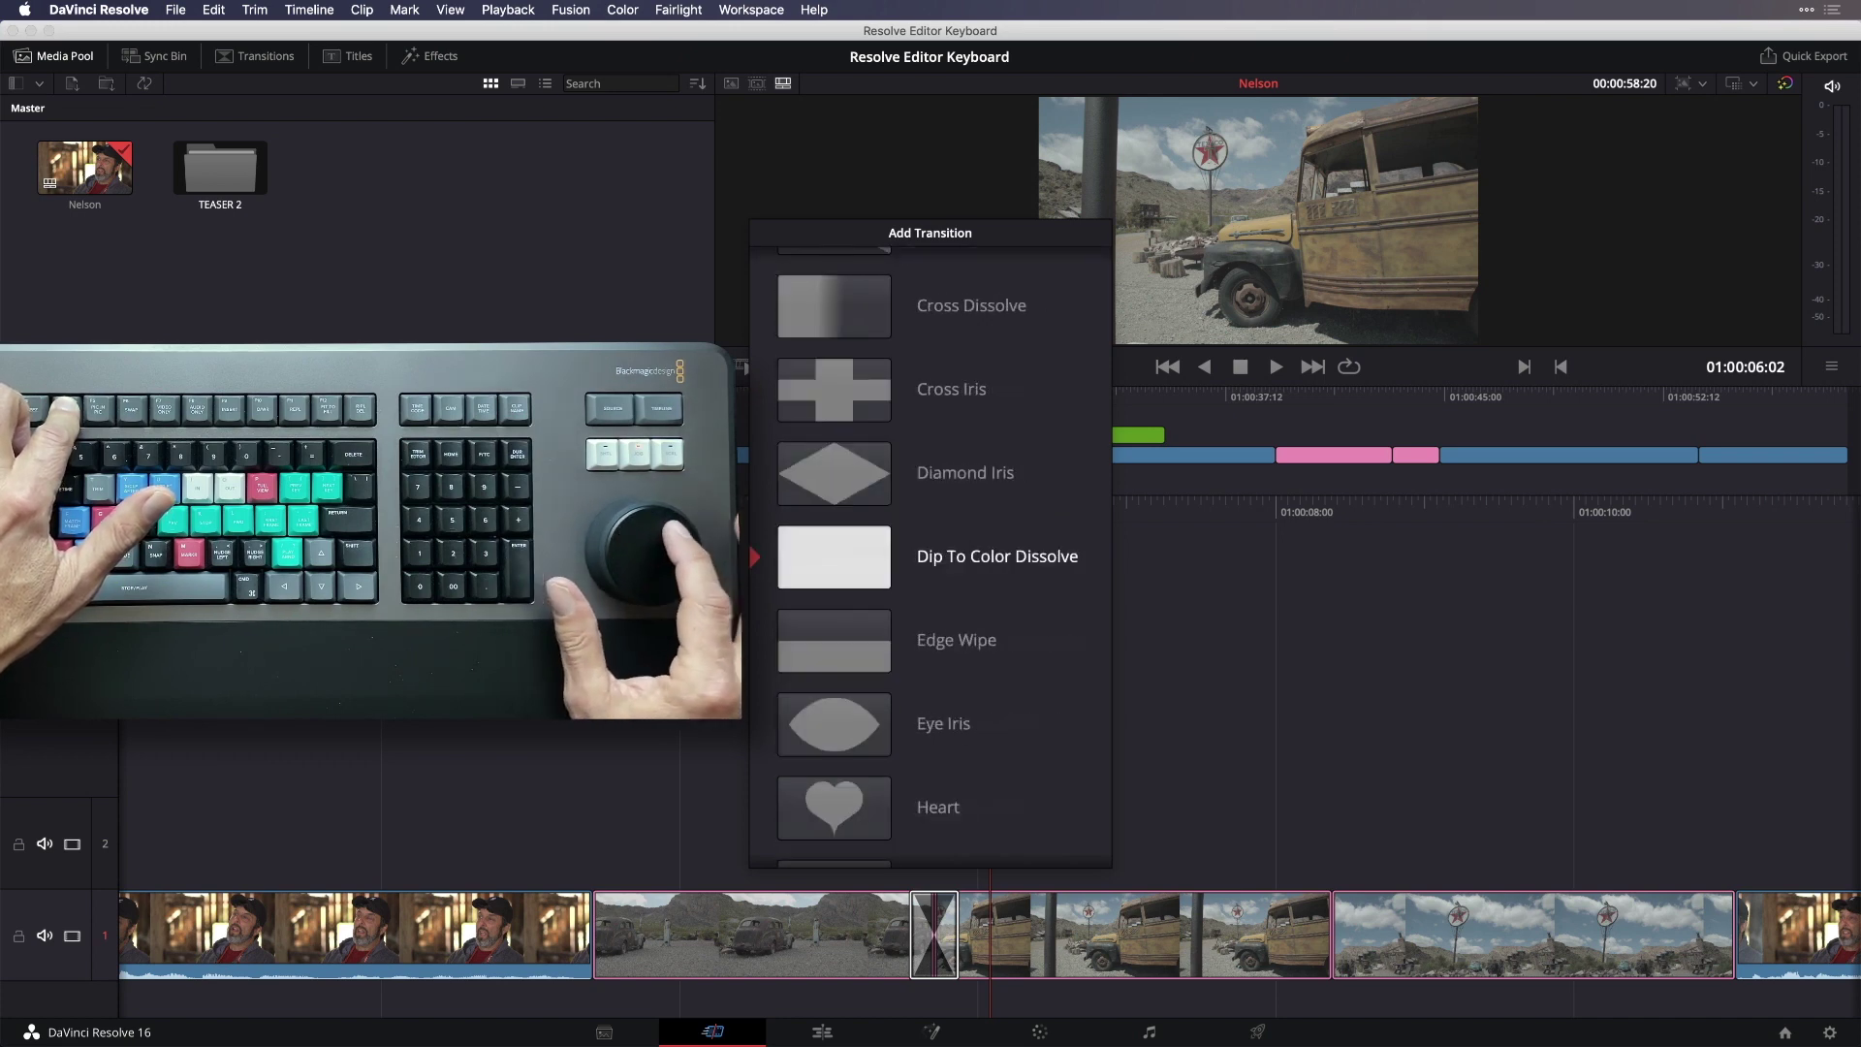
pyautogui.press('Down')
pyautogui.press('Down')
pyautogui.press('Down')
pyautogui.press('Down')
pyautogui.press('Down')
pyautogui.press('Down')
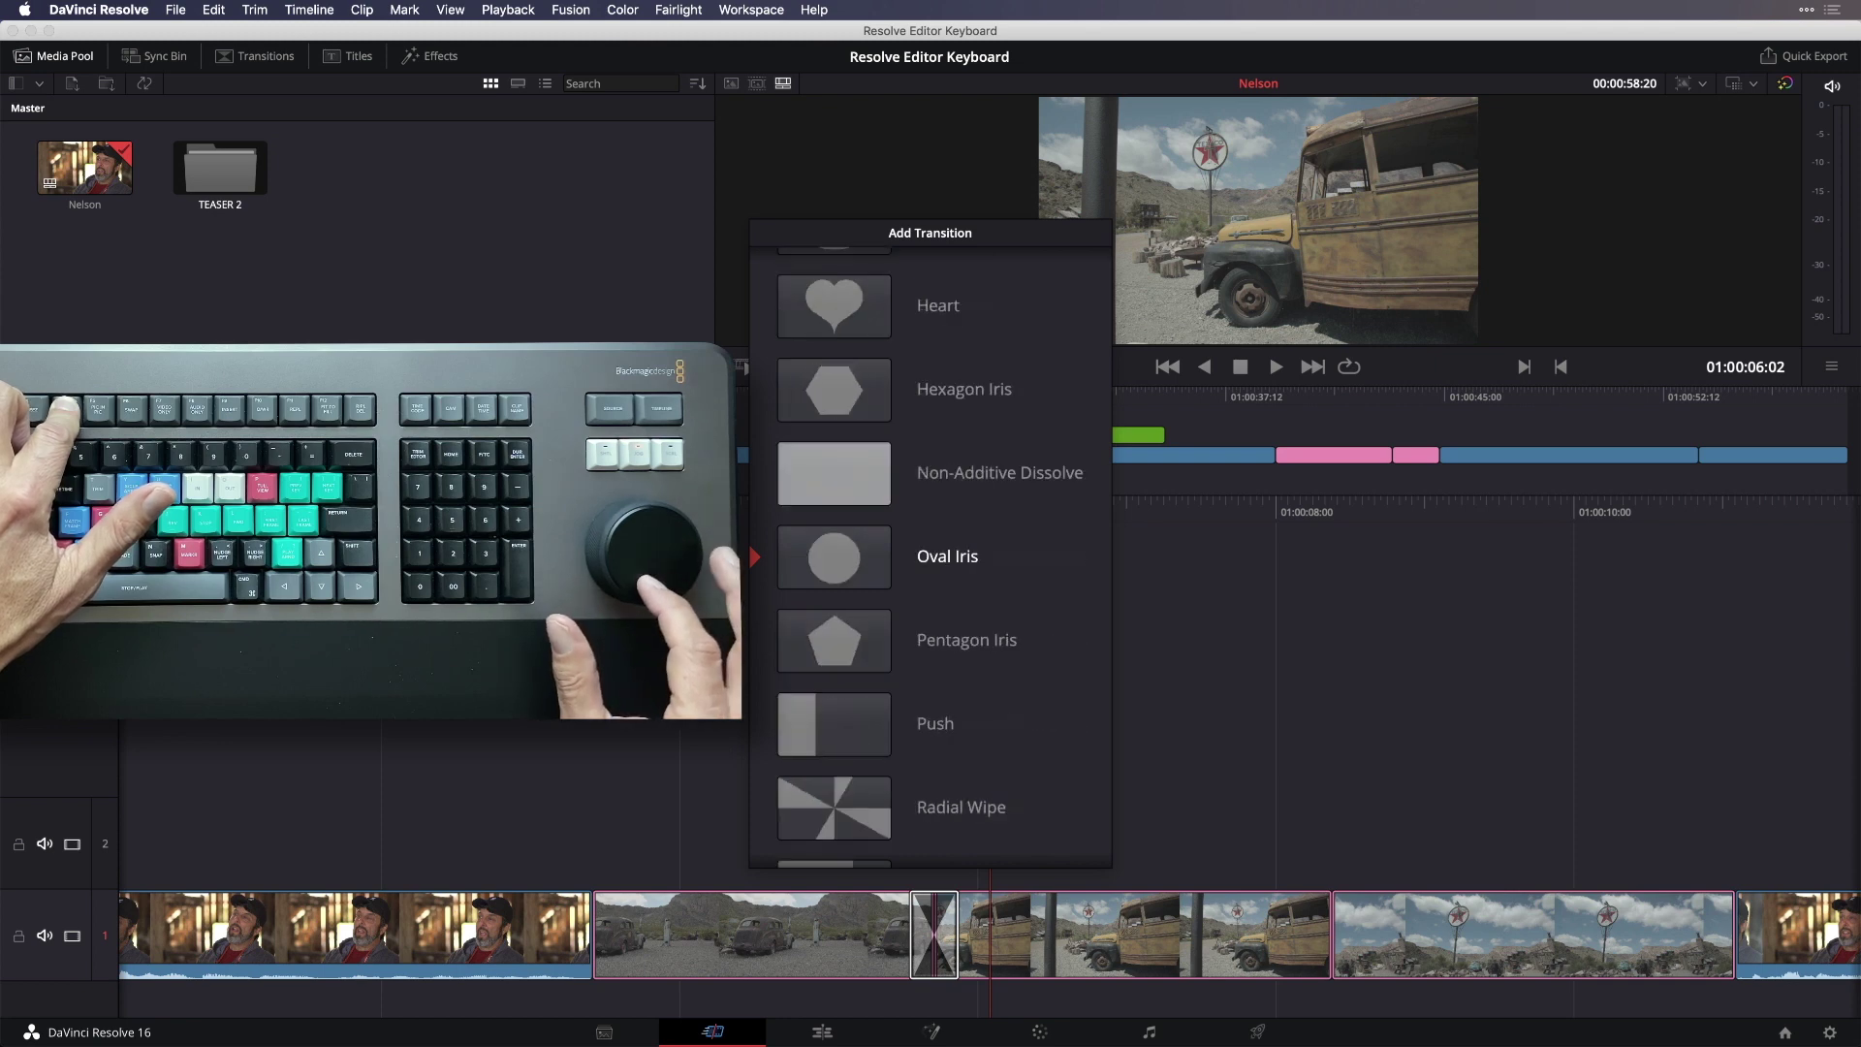
pyautogui.press('Return')
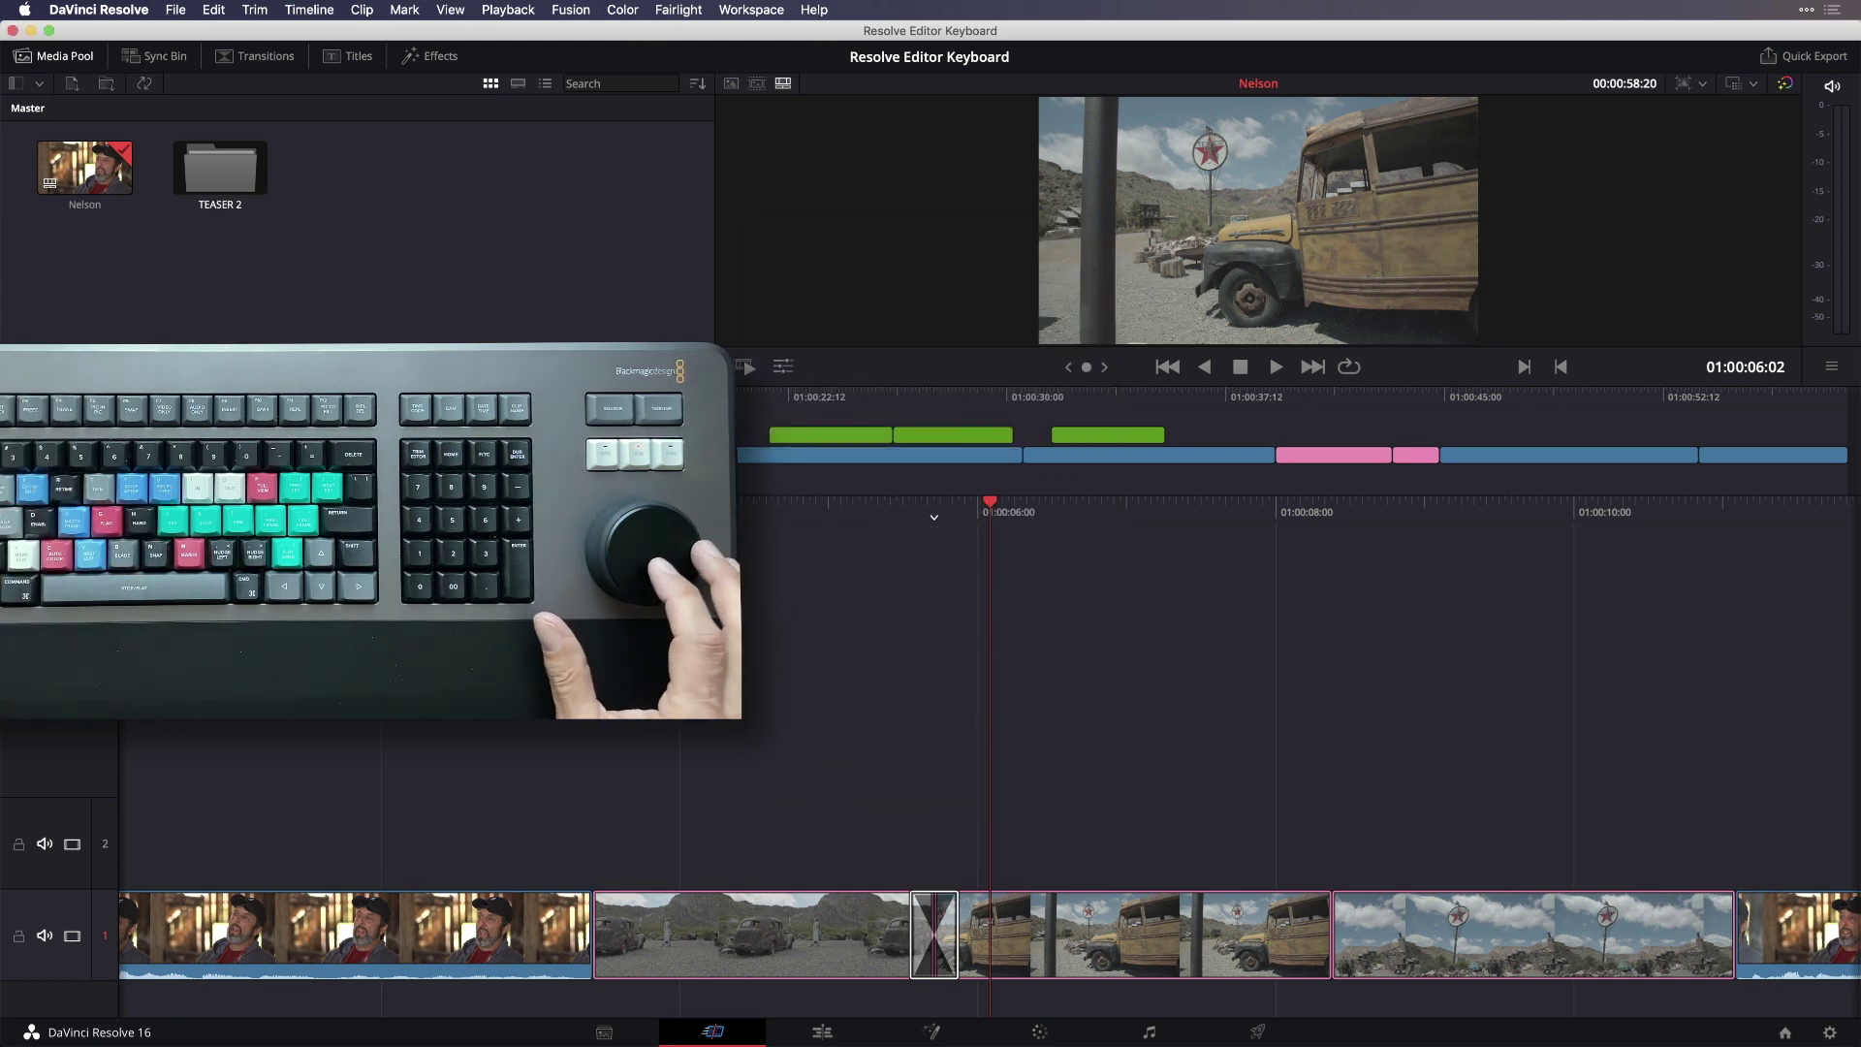
# Step: Play back the replaced transition from the old car clip into the yellow bus clip
pyautogui.press('Left')
pyautogui.press('Left')
pyautogui.press('Left')
pyautogui.press('Left')
pyautogui.press('Left')
pyautogui.press('Left')
pyautogui.press('Left')
pyautogui.press('Left')
pyautogui.press('Left')
pyautogui.press('Left')
pyautogui.press('Left')
pyautogui.press('Left')
pyautogui.press('Left')
pyautogui.press('Left')
pyautogui.press('Left')
pyautogui.press('Left')
pyautogui.press('Left')
pyautogui.press('Left')
pyautogui.press('Left')
pyautogui.press('Left')
pyautogui.press('space')
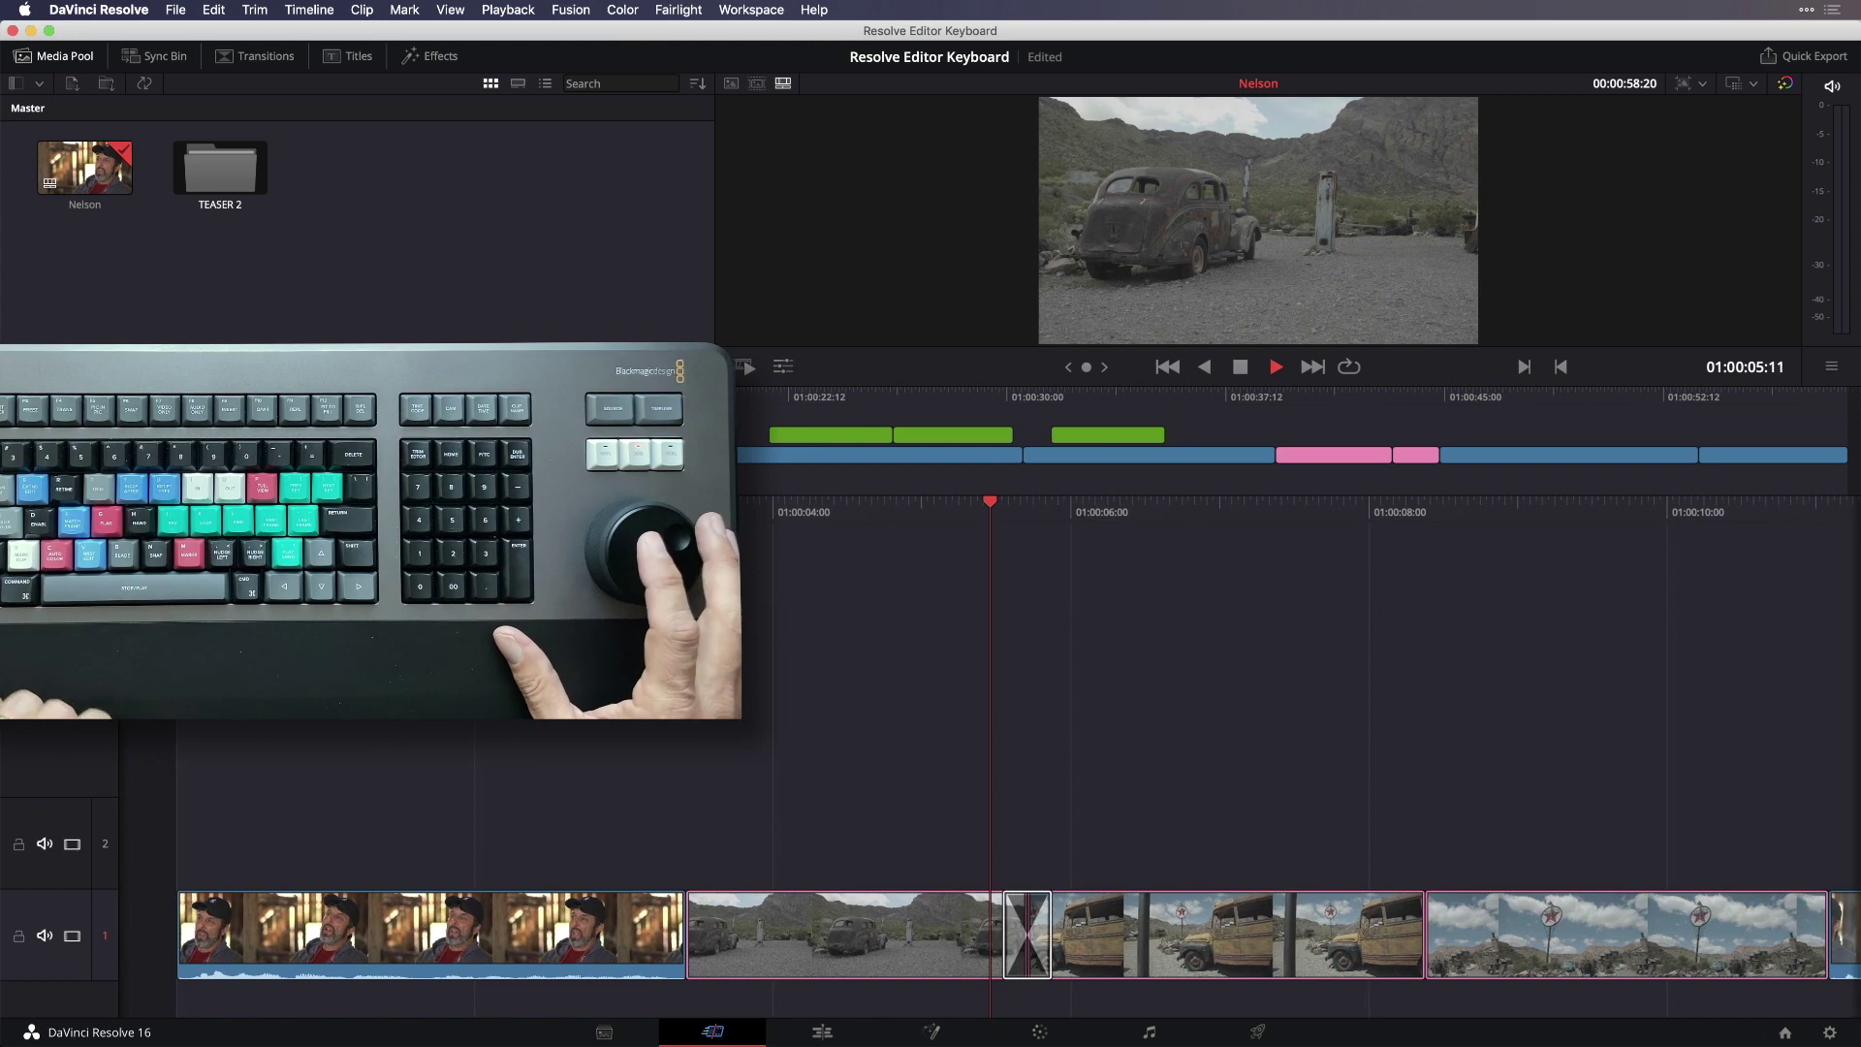
pyautogui.press('space')
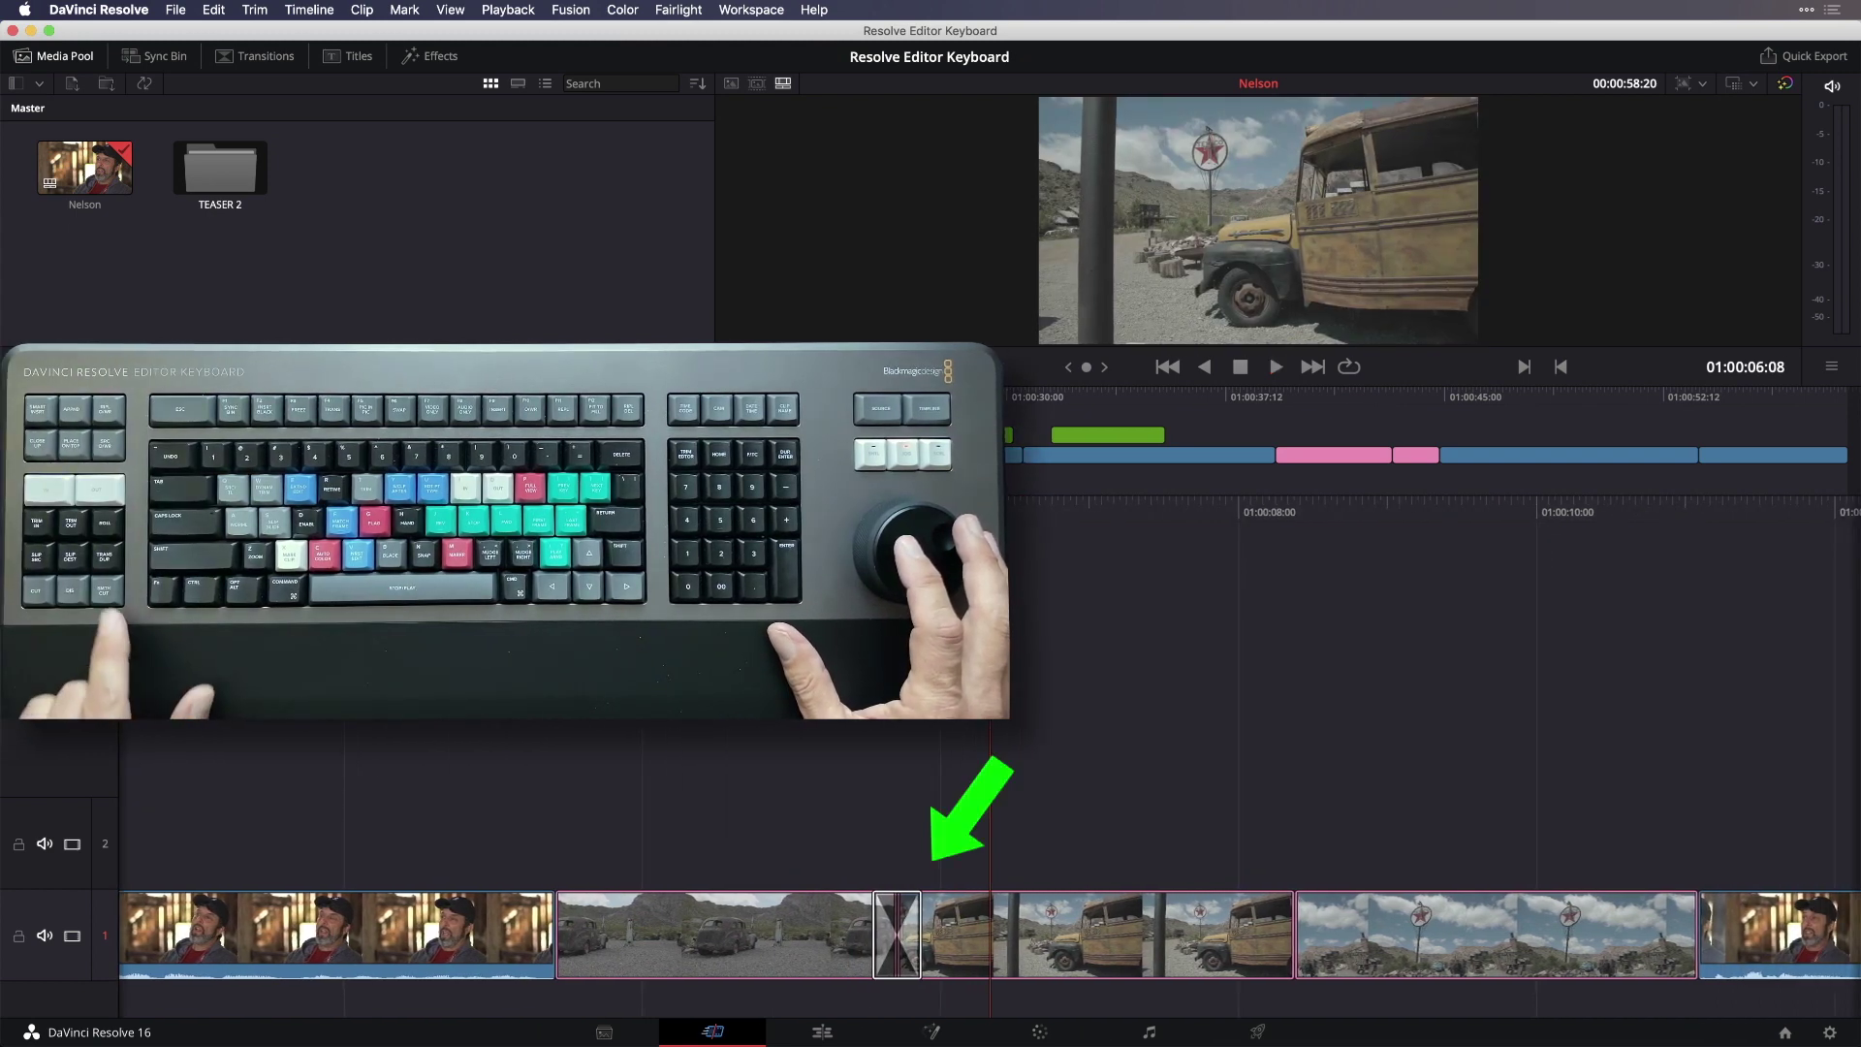
# Step: Remove the transition between the old car and yellow bus clips, leaving a straight cut
pyautogui.press('Delete')
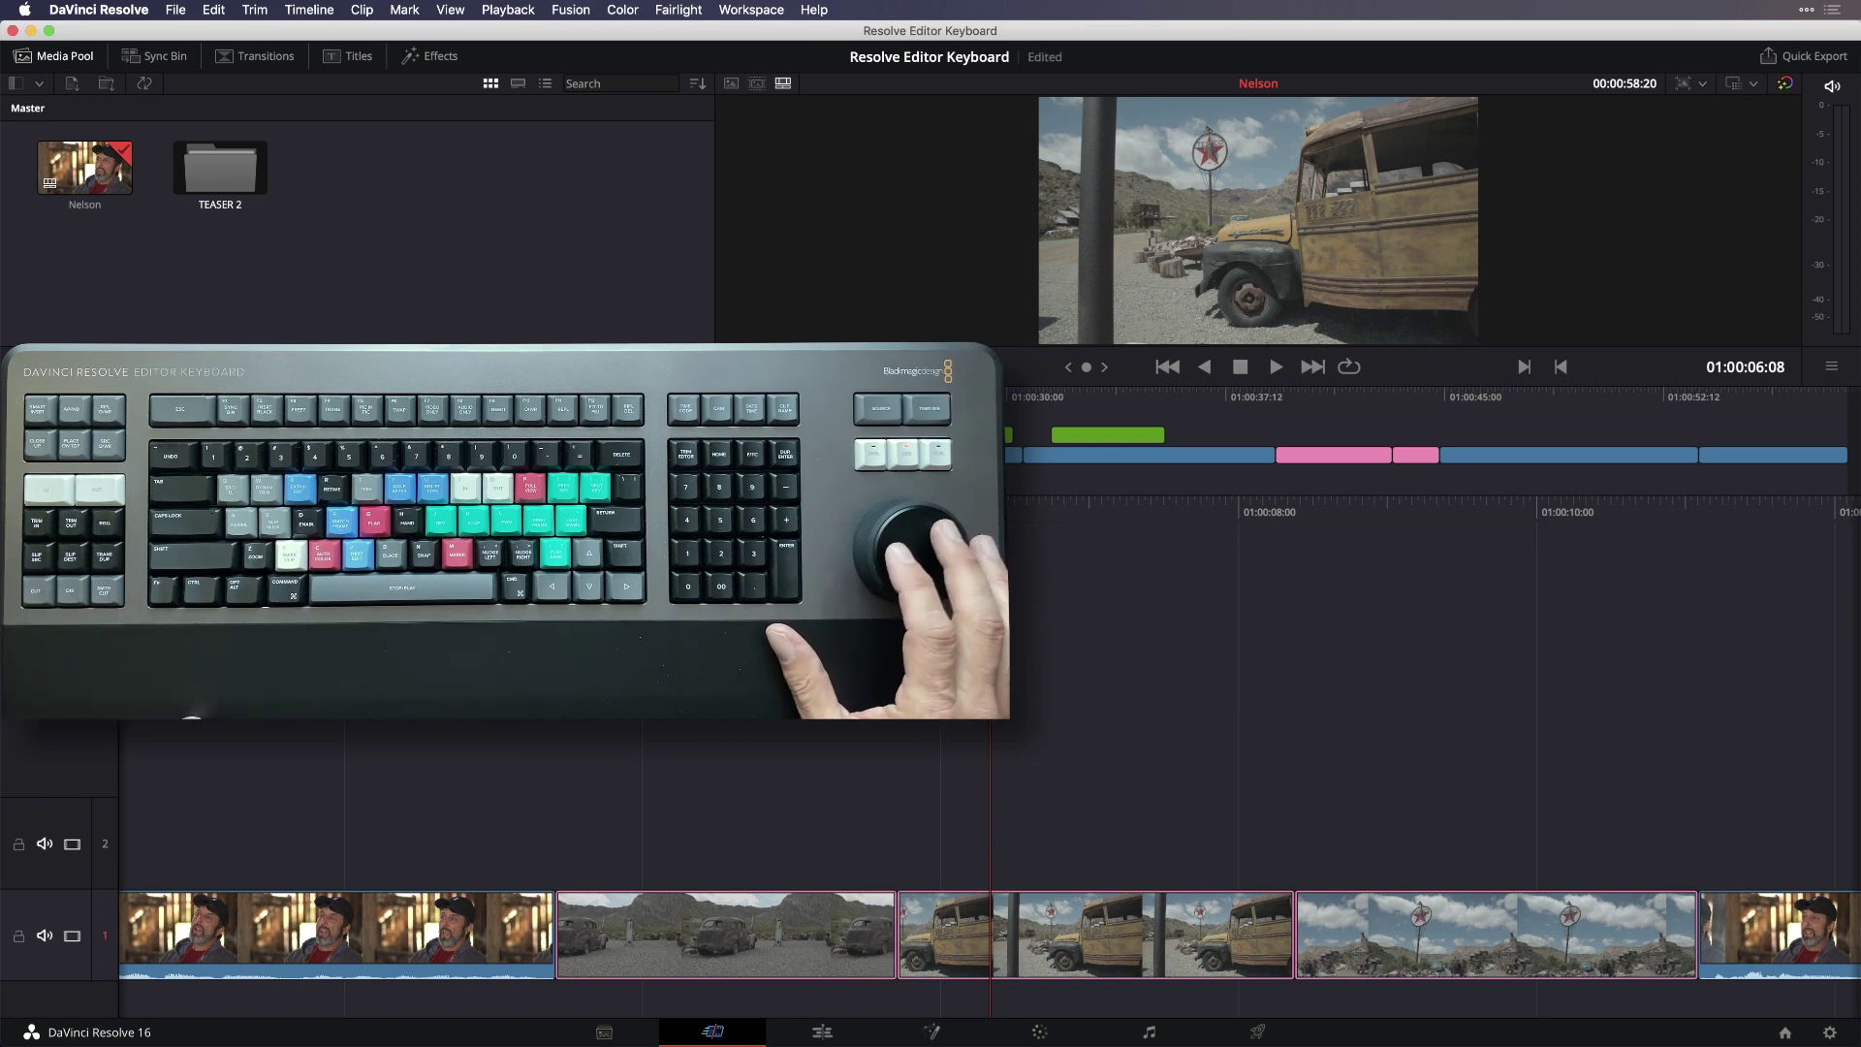
# Step: Live-move the yellow bus clip along the timeline past its neighbouring clips, placing it directly before the old car clip
pyautogui.press('Right')
pyautogui.press('Right')
pyautogui.press('Right')
pyautogui.press('Right')
pyautogui.press('Right')
pyautogui.press('Right')
pyautogui.press('Right')
pyautogui.press('Right')
pyautogui.press('Right')
pyautogui.press('Right')
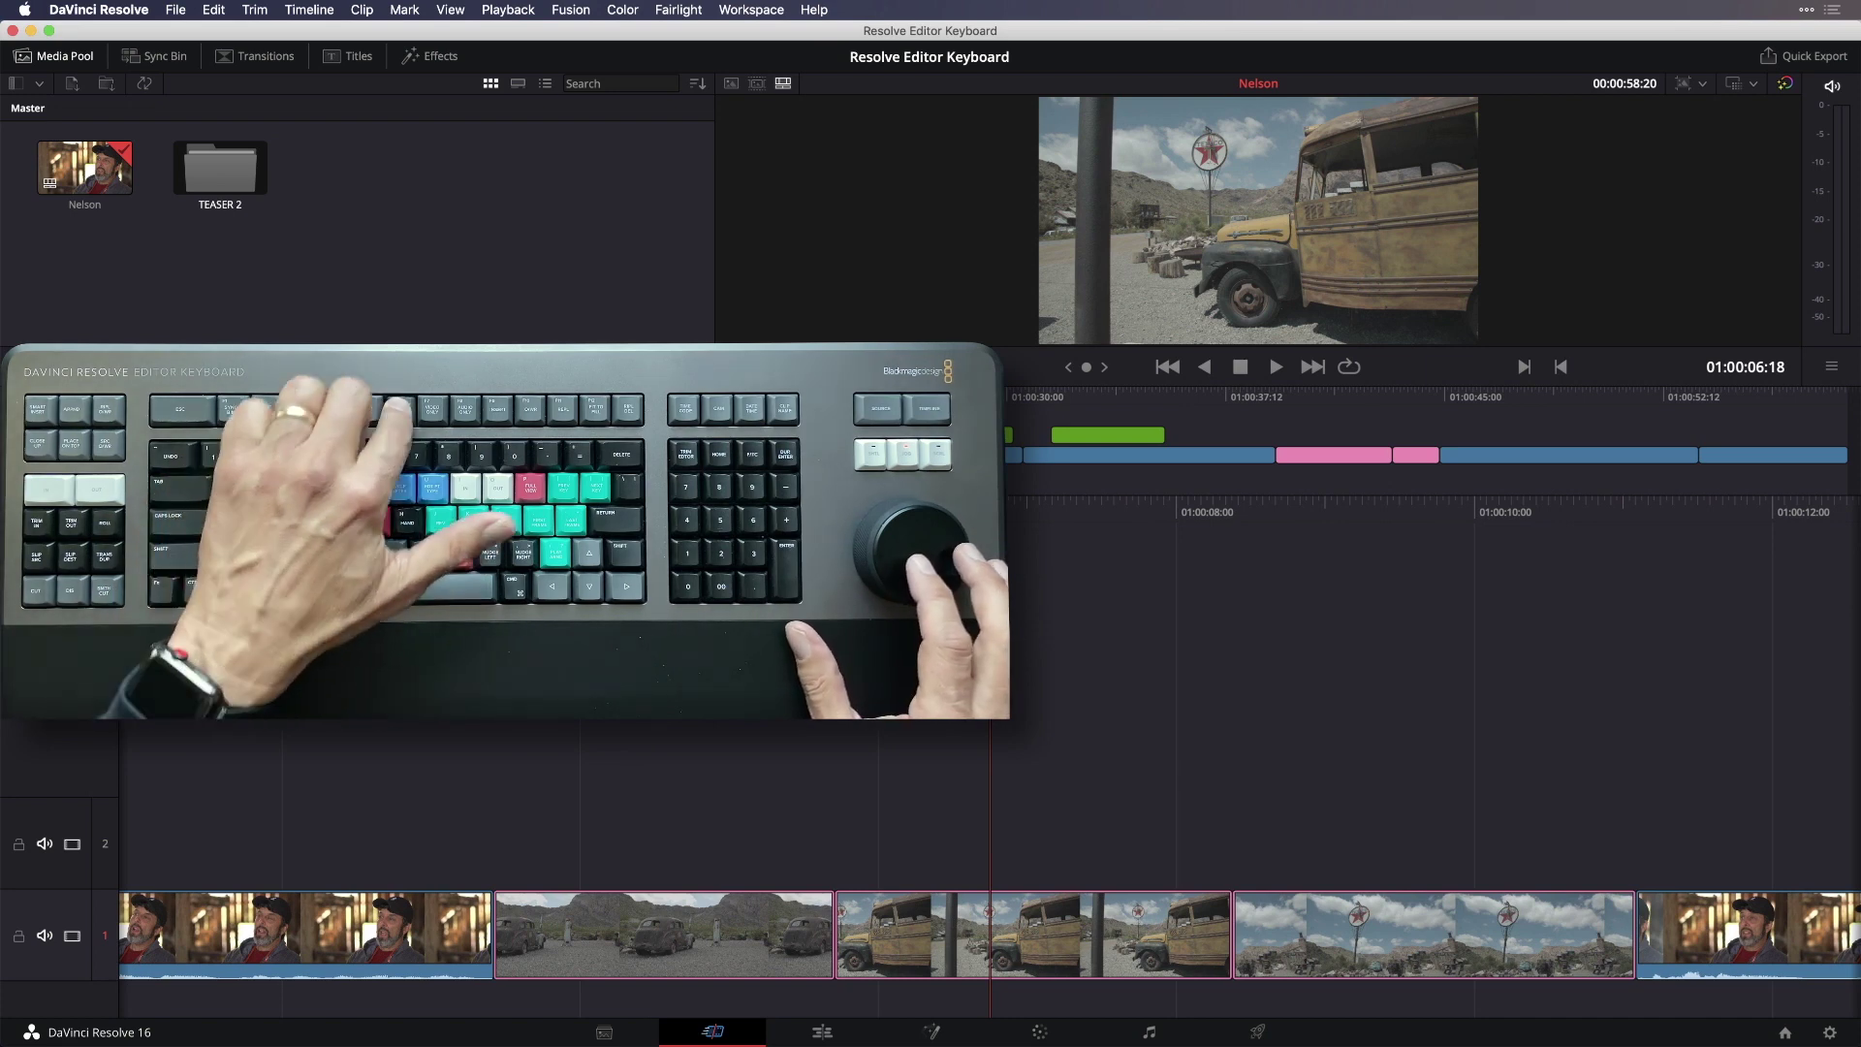
pyautogui.press('F6')
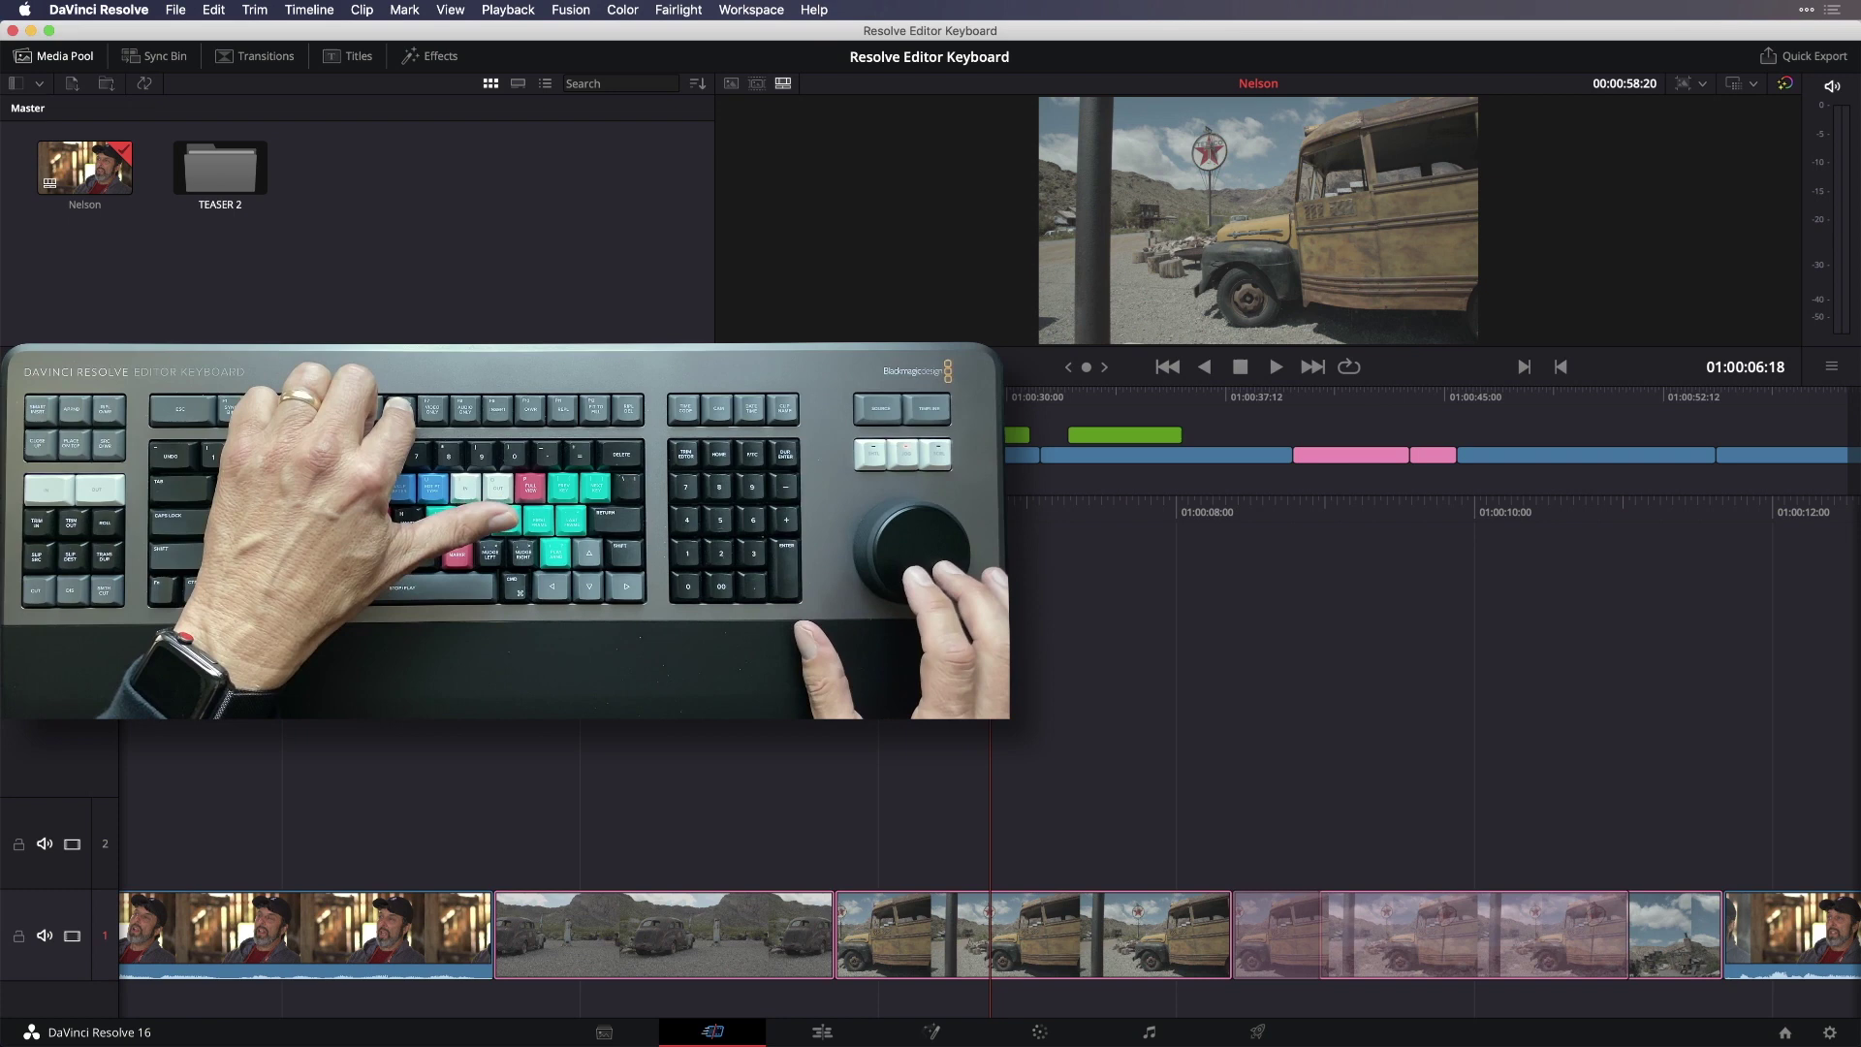
pyautogui.press('super+shift+period')
pyautogui.press('super+shift+comma')
pyautogui.press('super+shift+comma')
pyautogui.press('super+shift+comma')
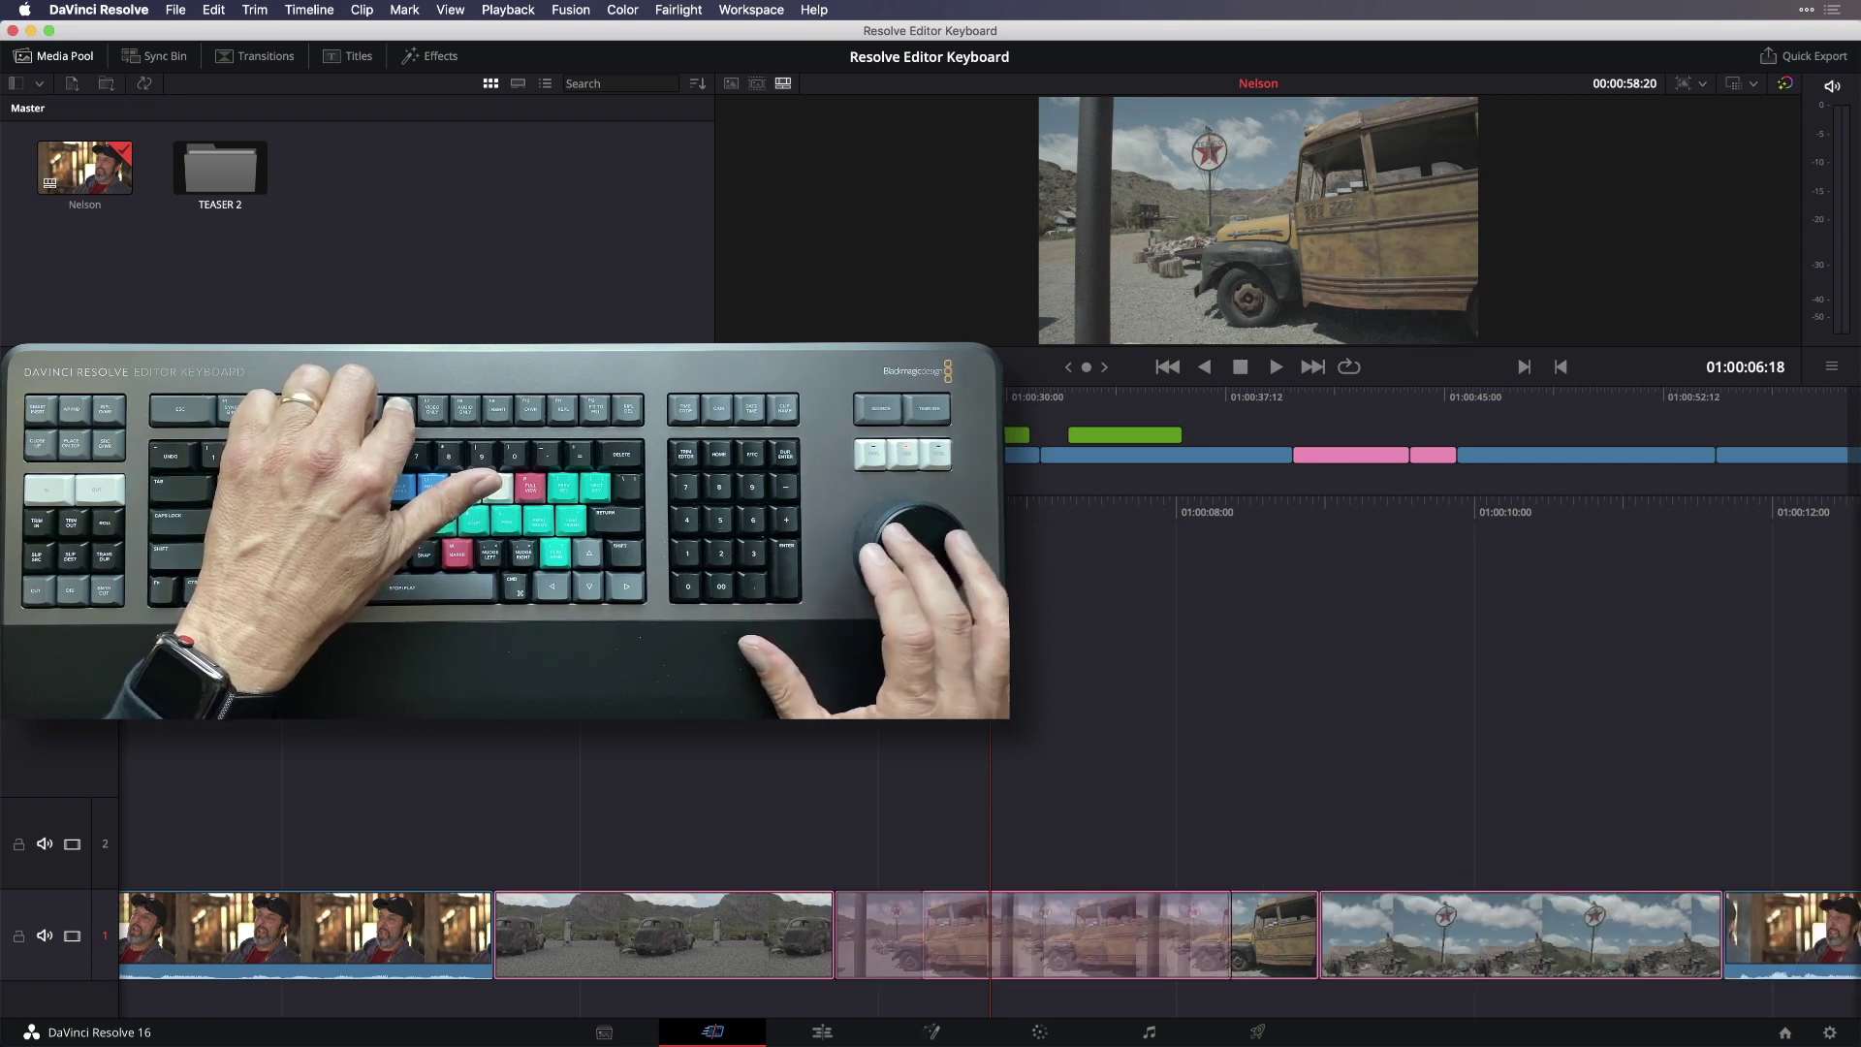
pyautogui.press('super+shift+period')
pyautogui.press('super+shift+period')
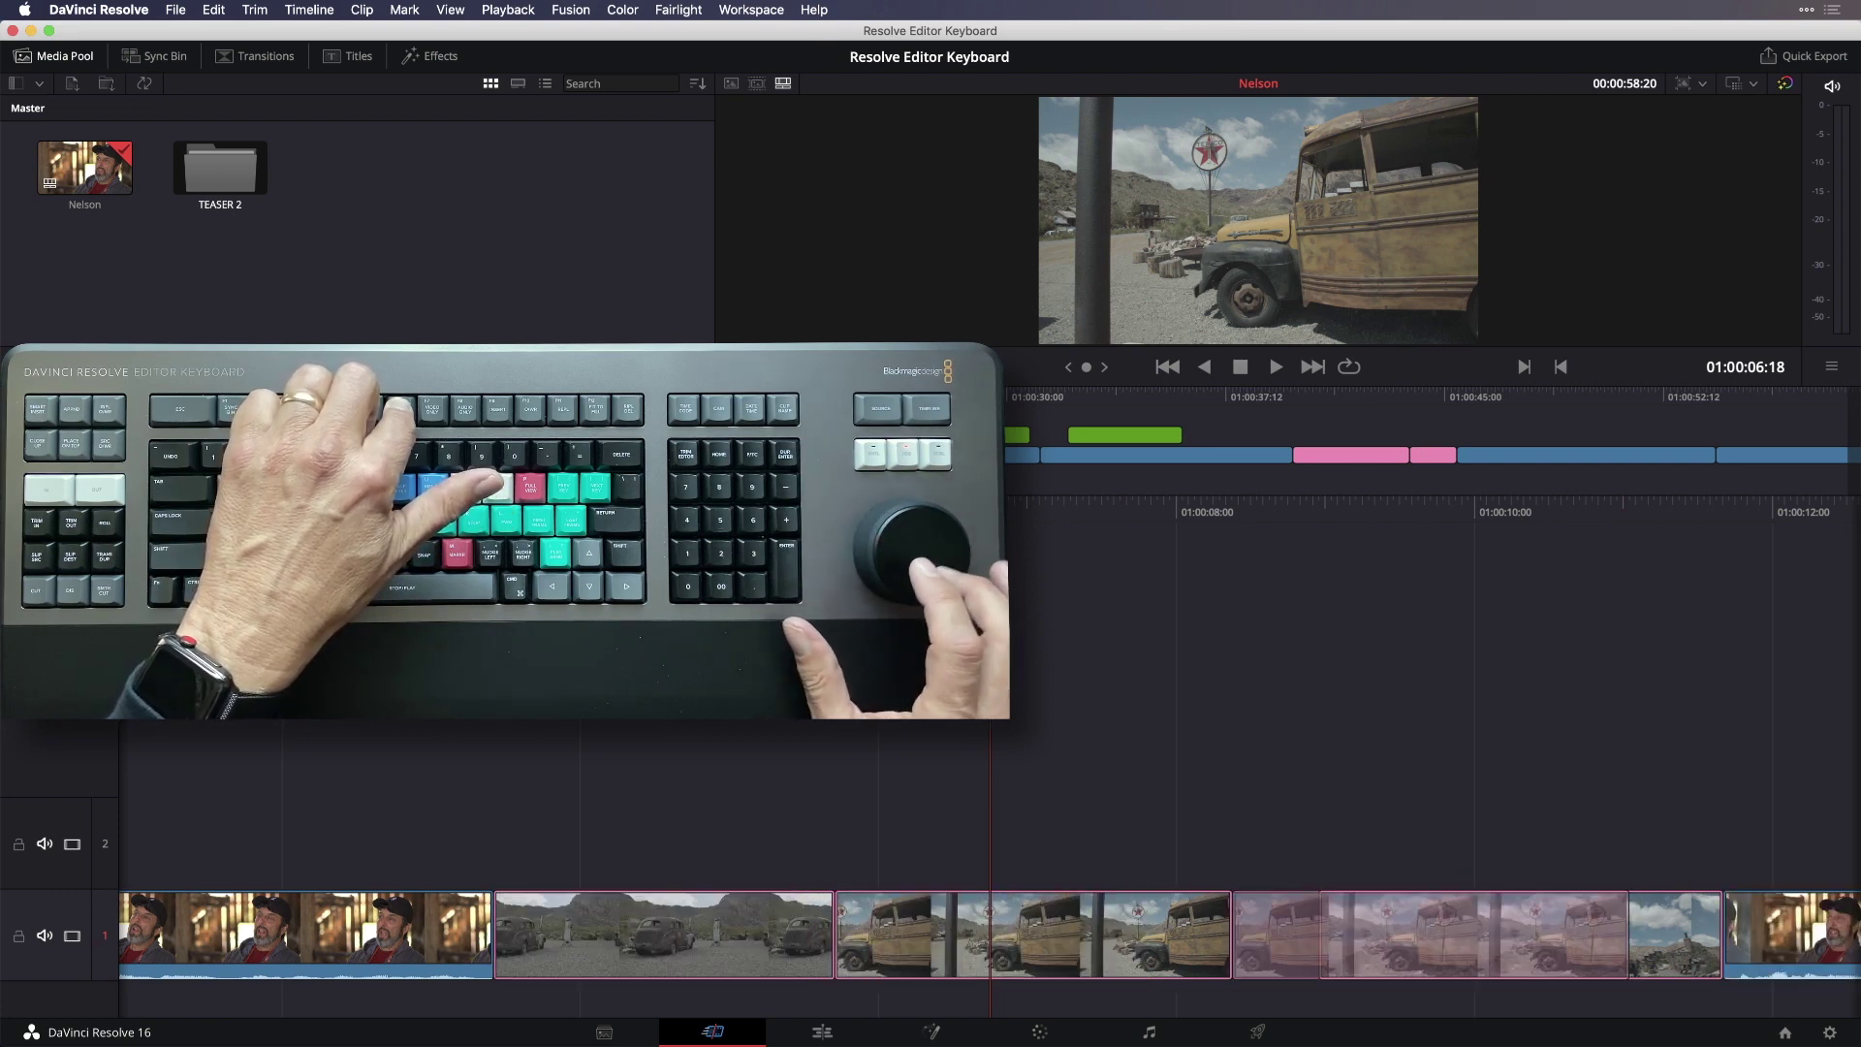
pyautogui.press('super+shift+comma')
pyautogui.press('super+shift+comma')
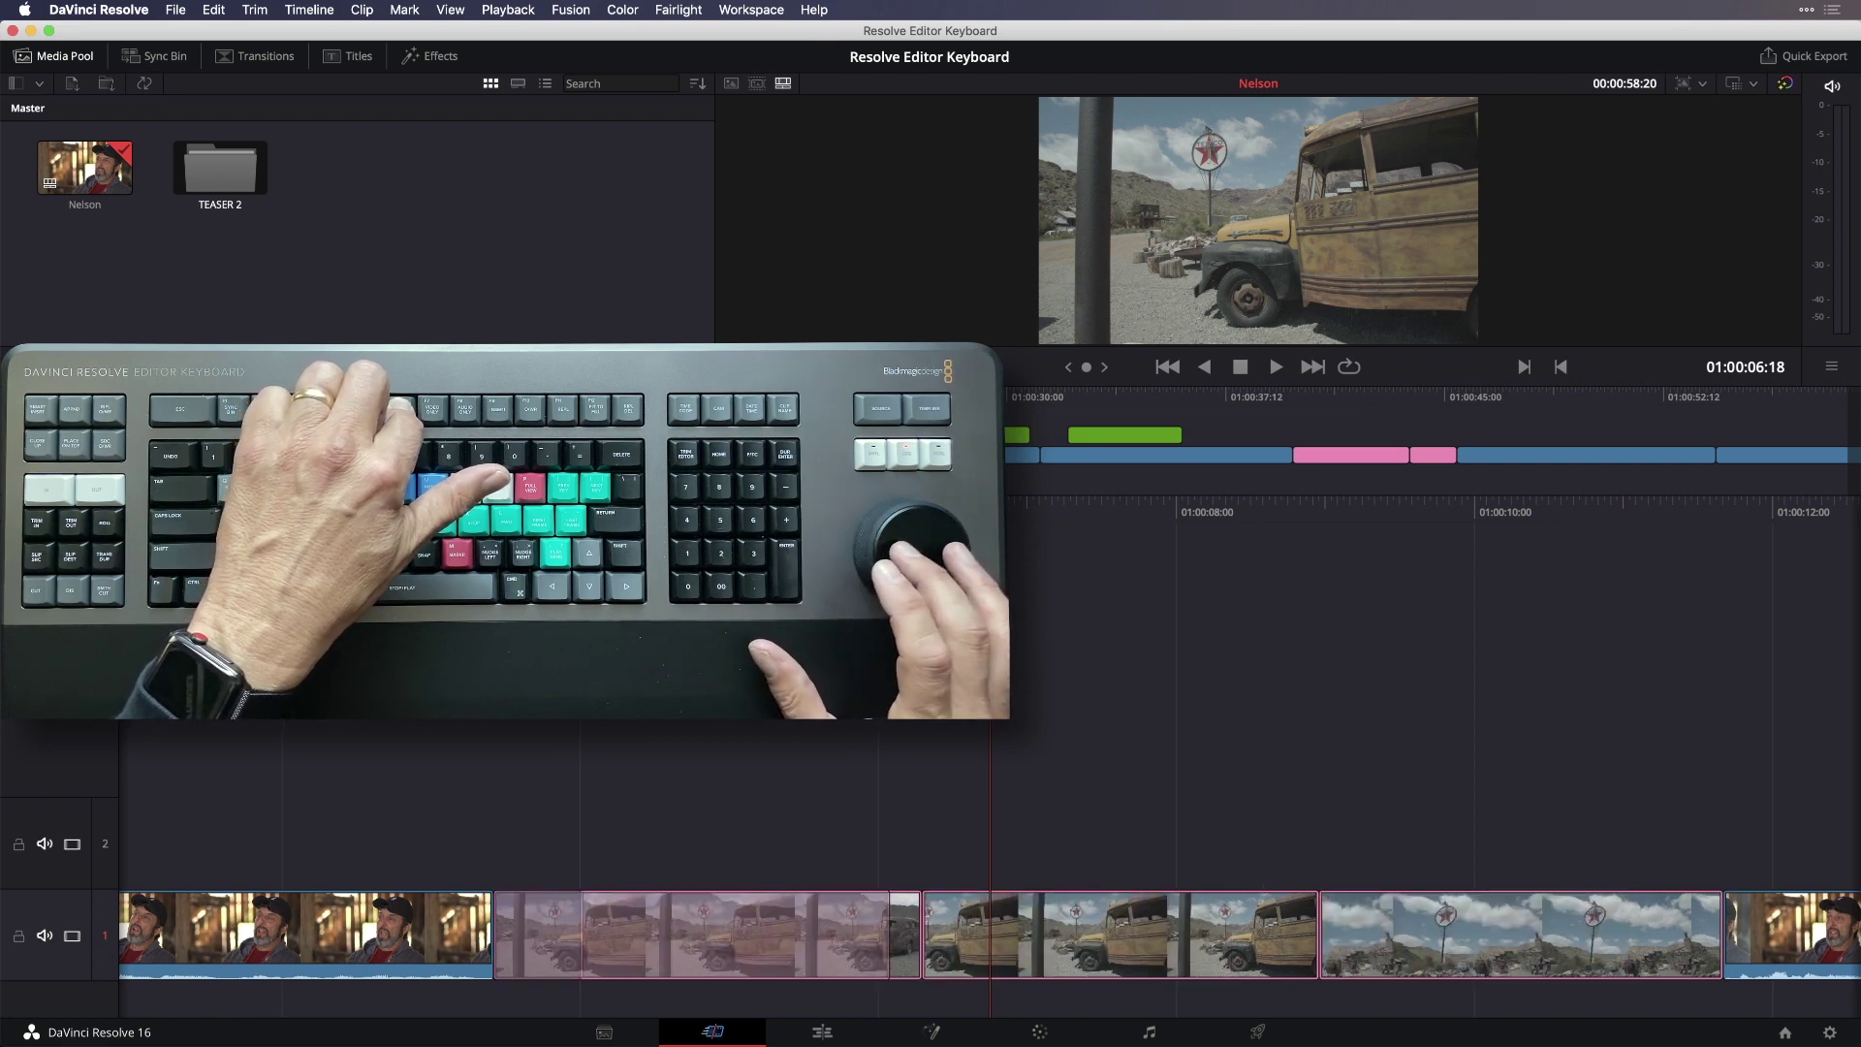
pyautogui.hotkey('ctrl', 'z')
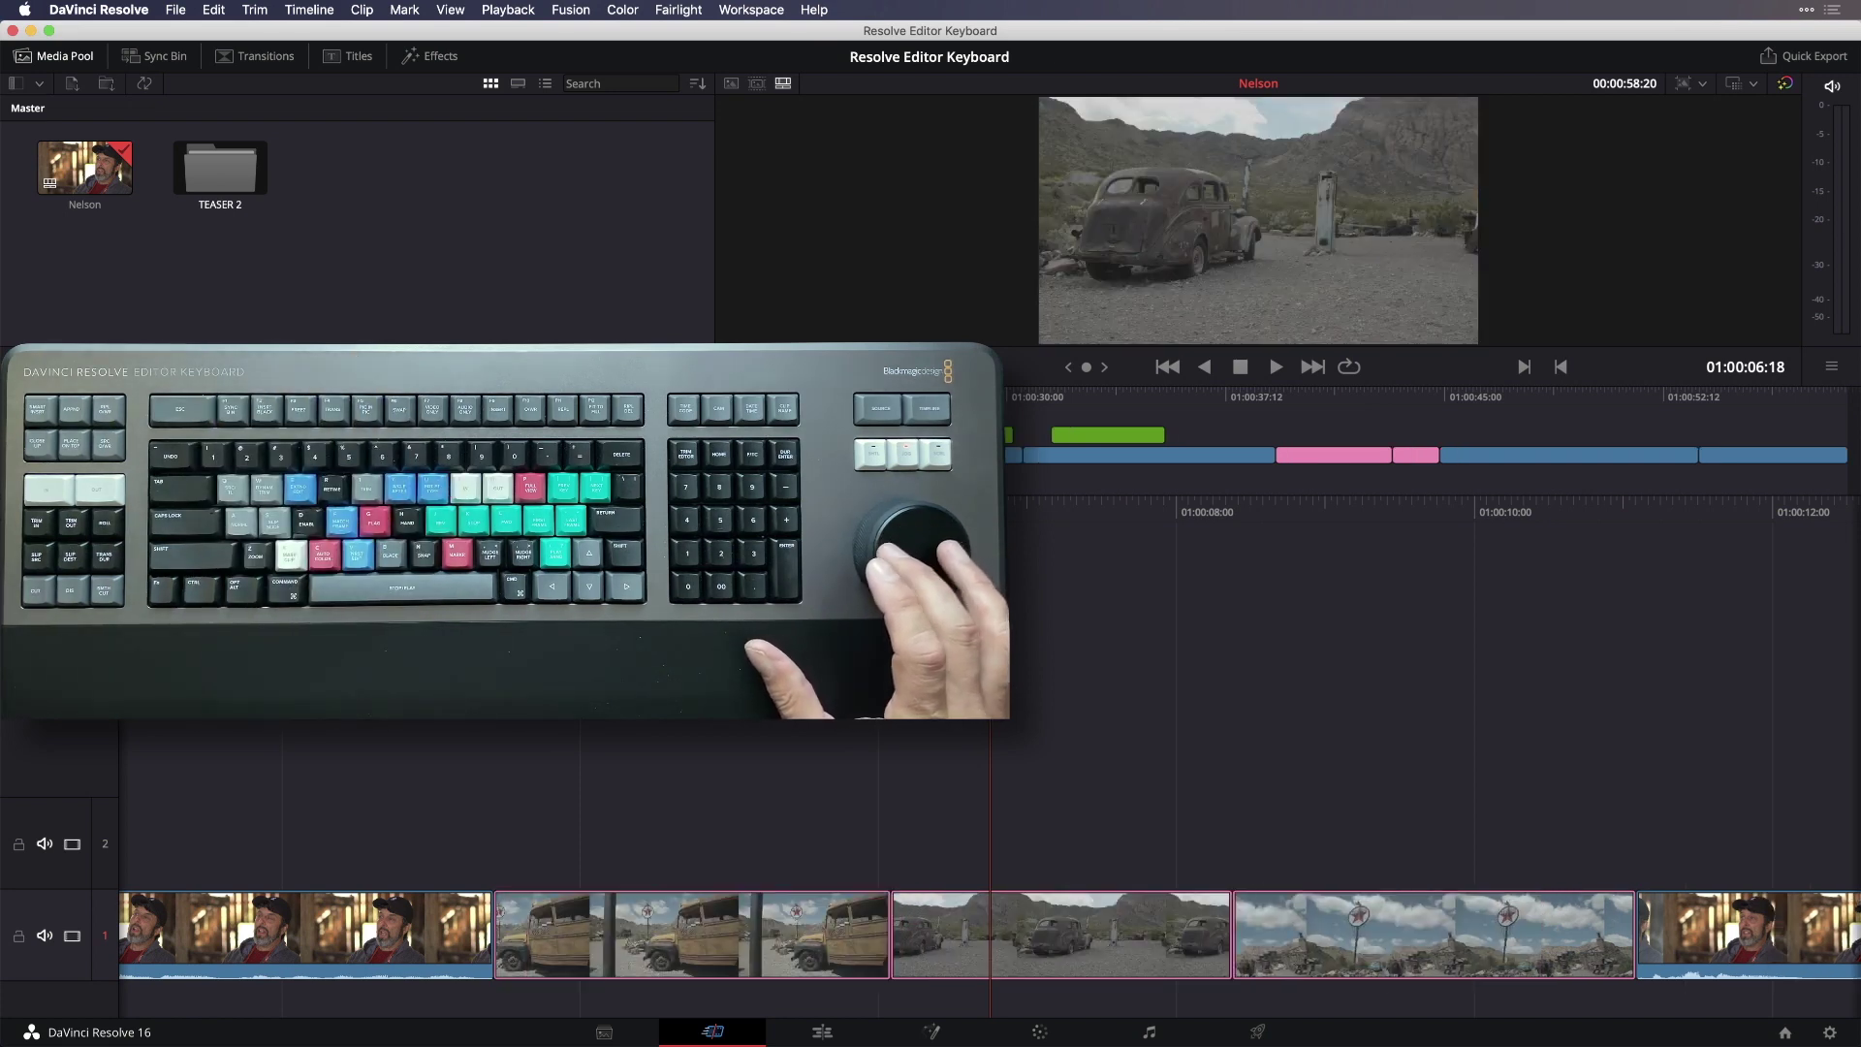
# Step: Scrub back and forth through the reordered yellow bus and old car clips
pyautogui.hscroll(-5, 990, 935)
pyautogui.hscroll(5, 990, 935)
pyautogui.hscroll(-8, 990, 935)
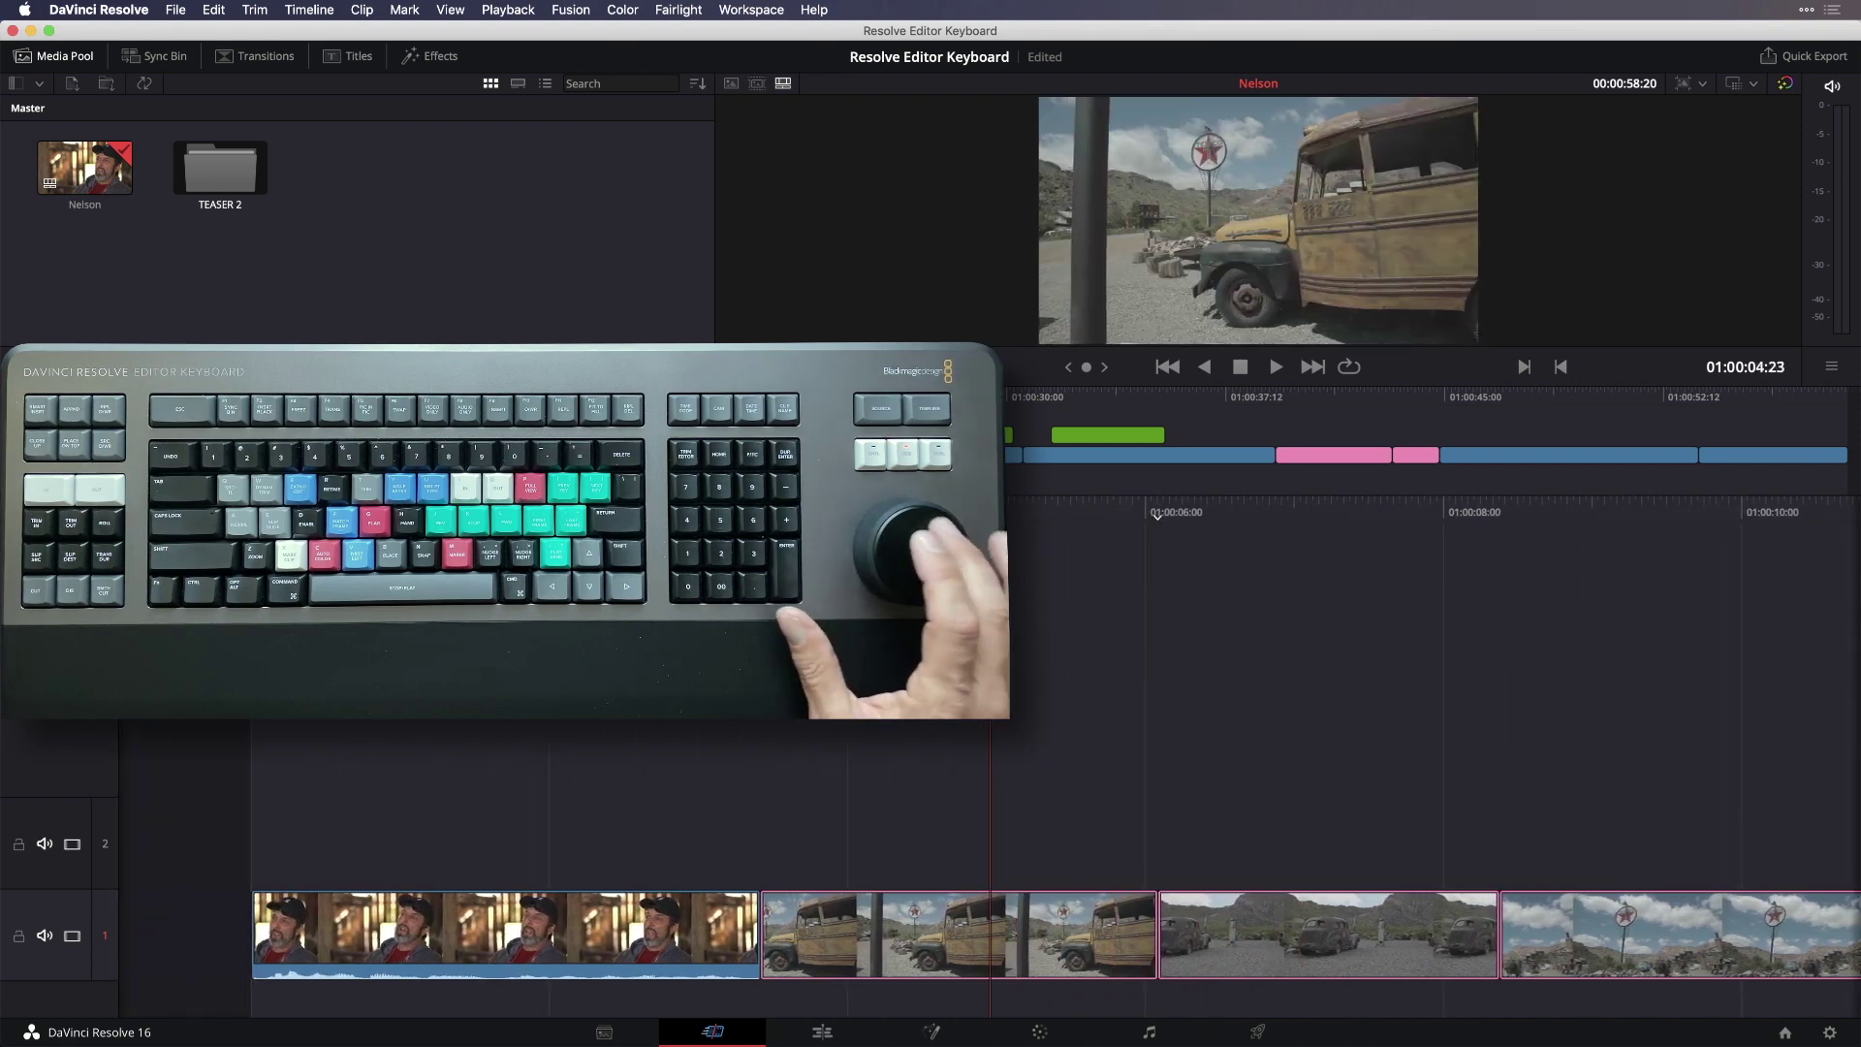
pyautogui.hscroll(-1, 990, 934)
pyautogui.hscroll(8, 990, 935)
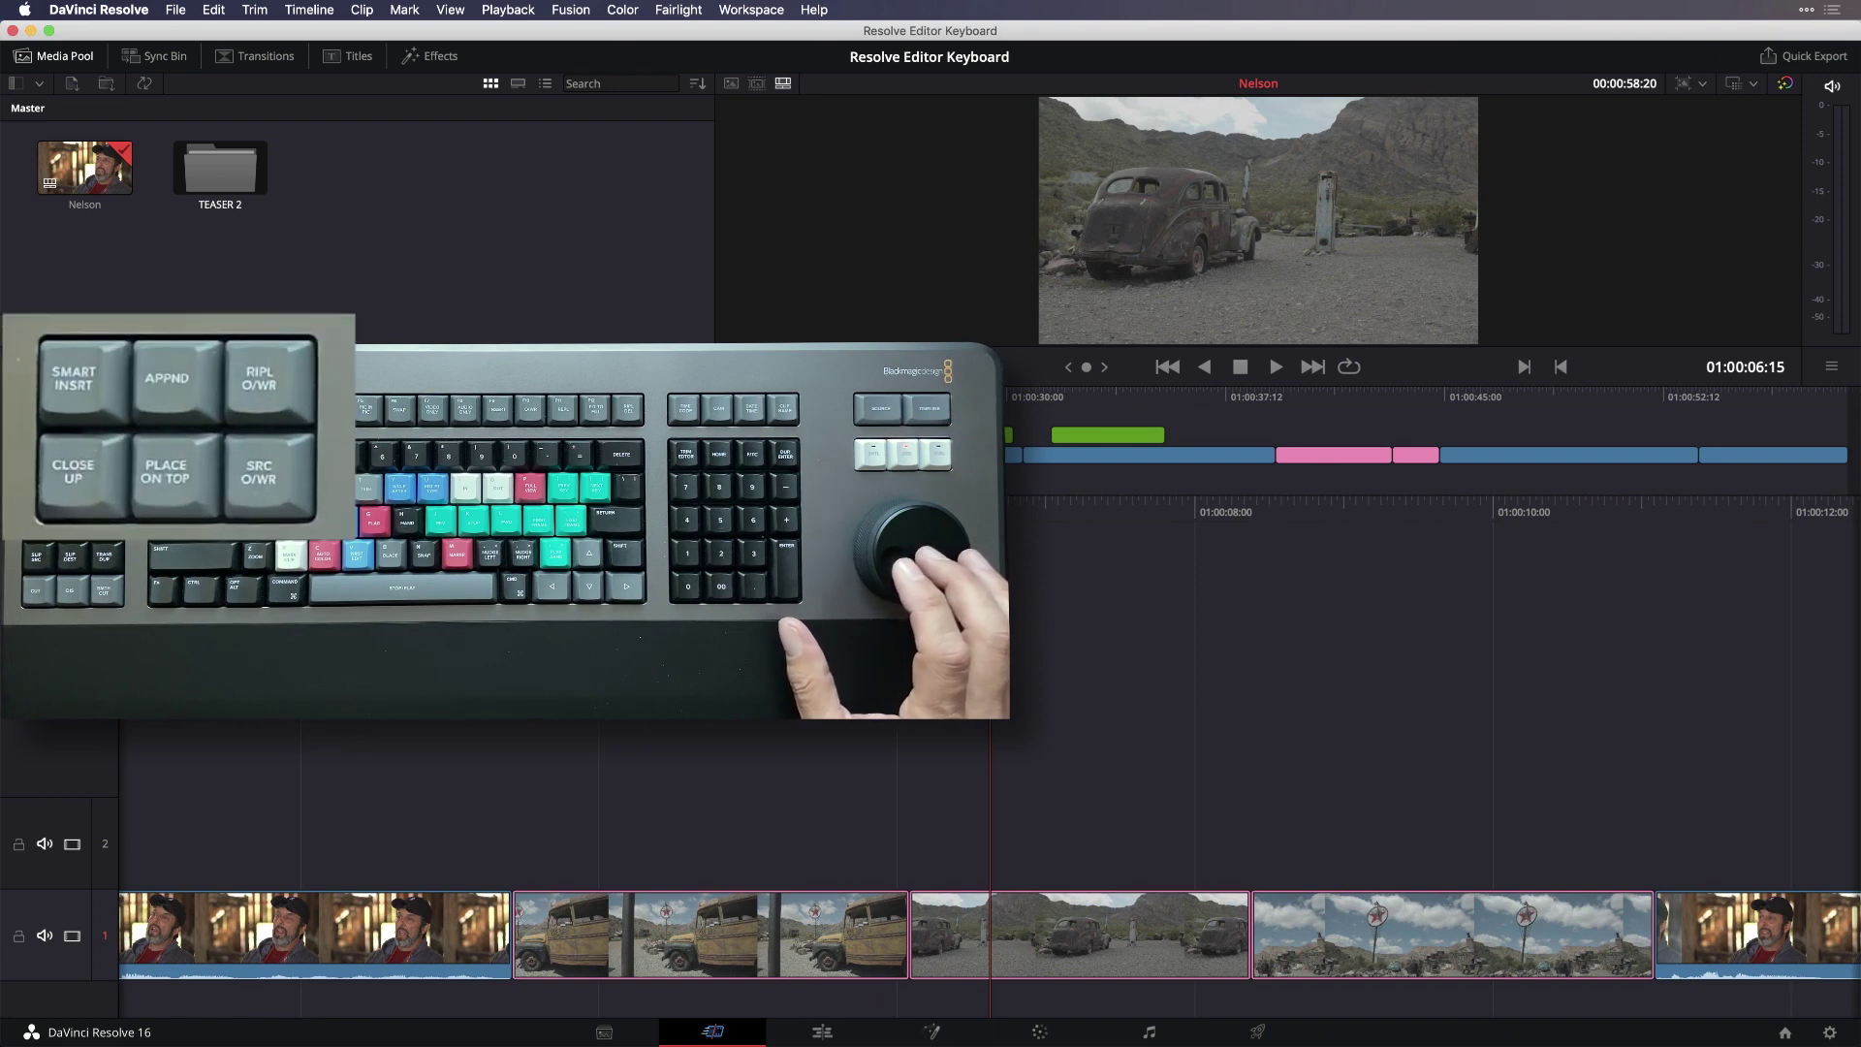
# Step: Ripple overwrite the old car clip in the timeline with Pink-Cadillac.mov from the B-ROLL bin
pyautogui.click(38, 85)
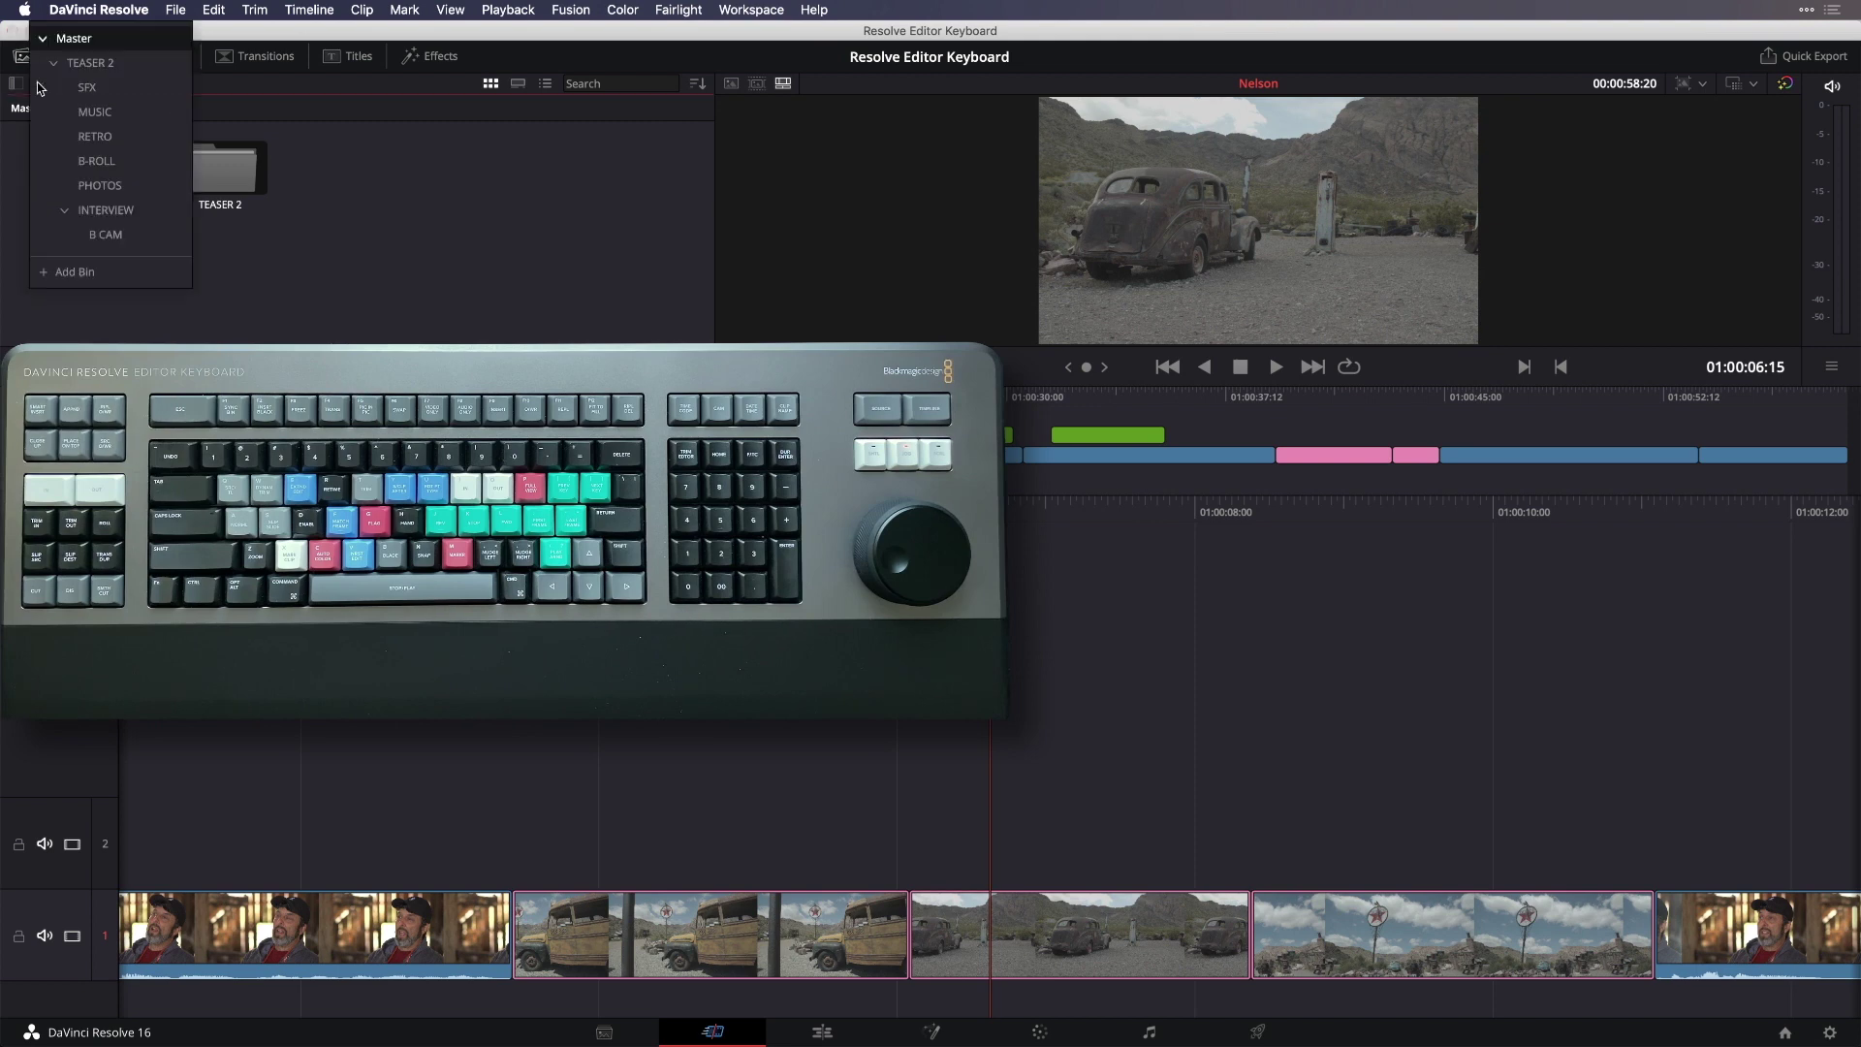
pyautogui.click(97, 161)
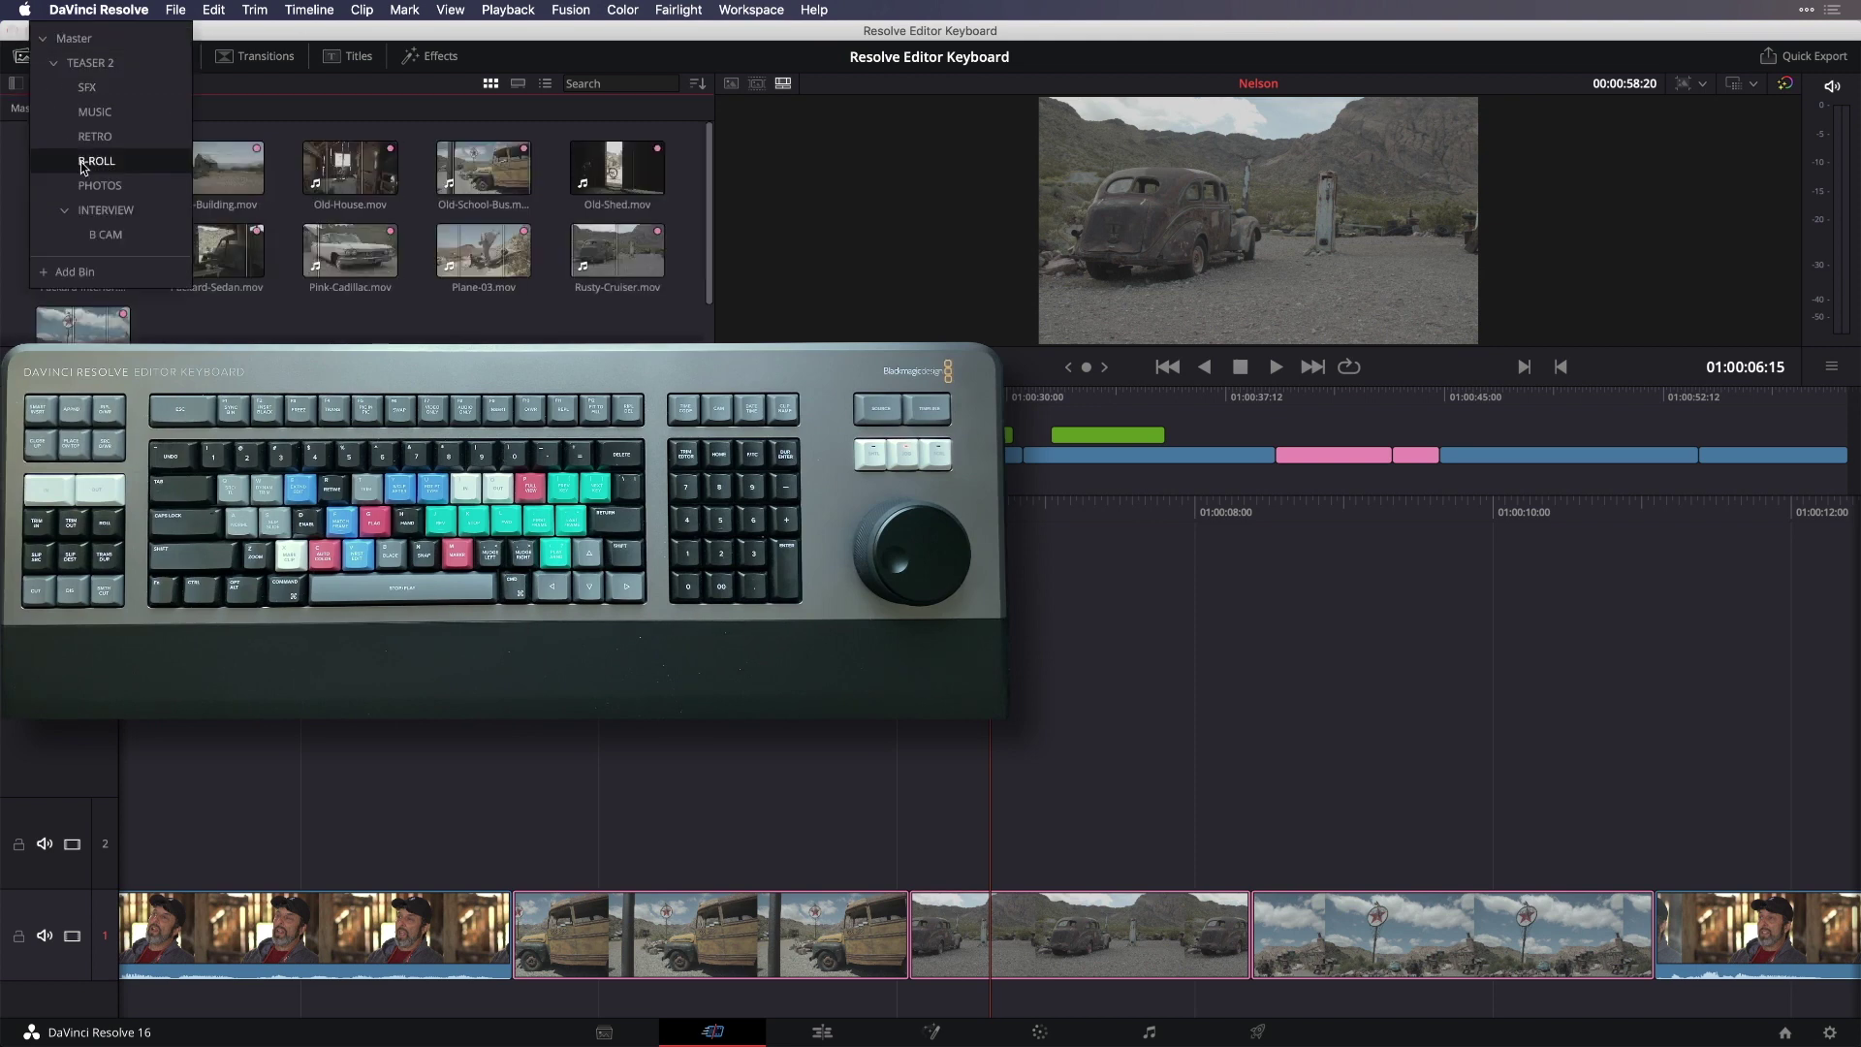
pyautogui.click(240, 322)
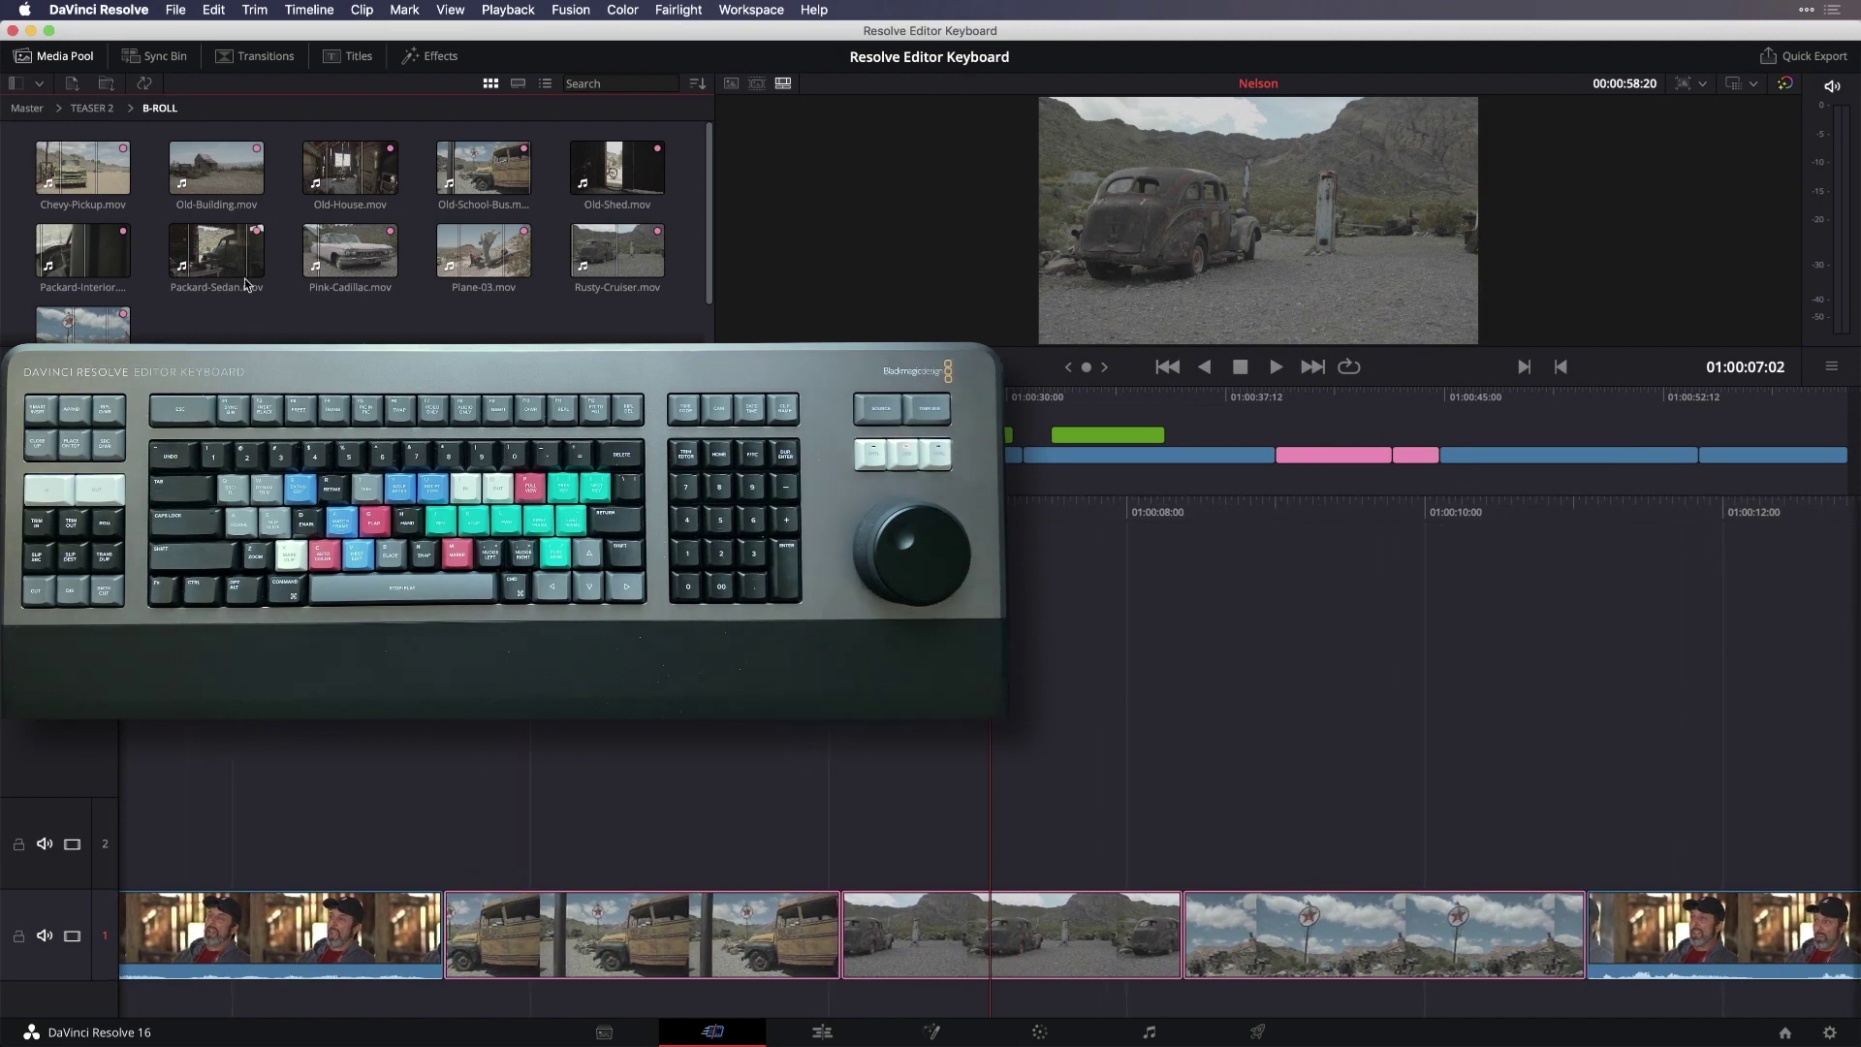
pyautogui.click(330, 267)
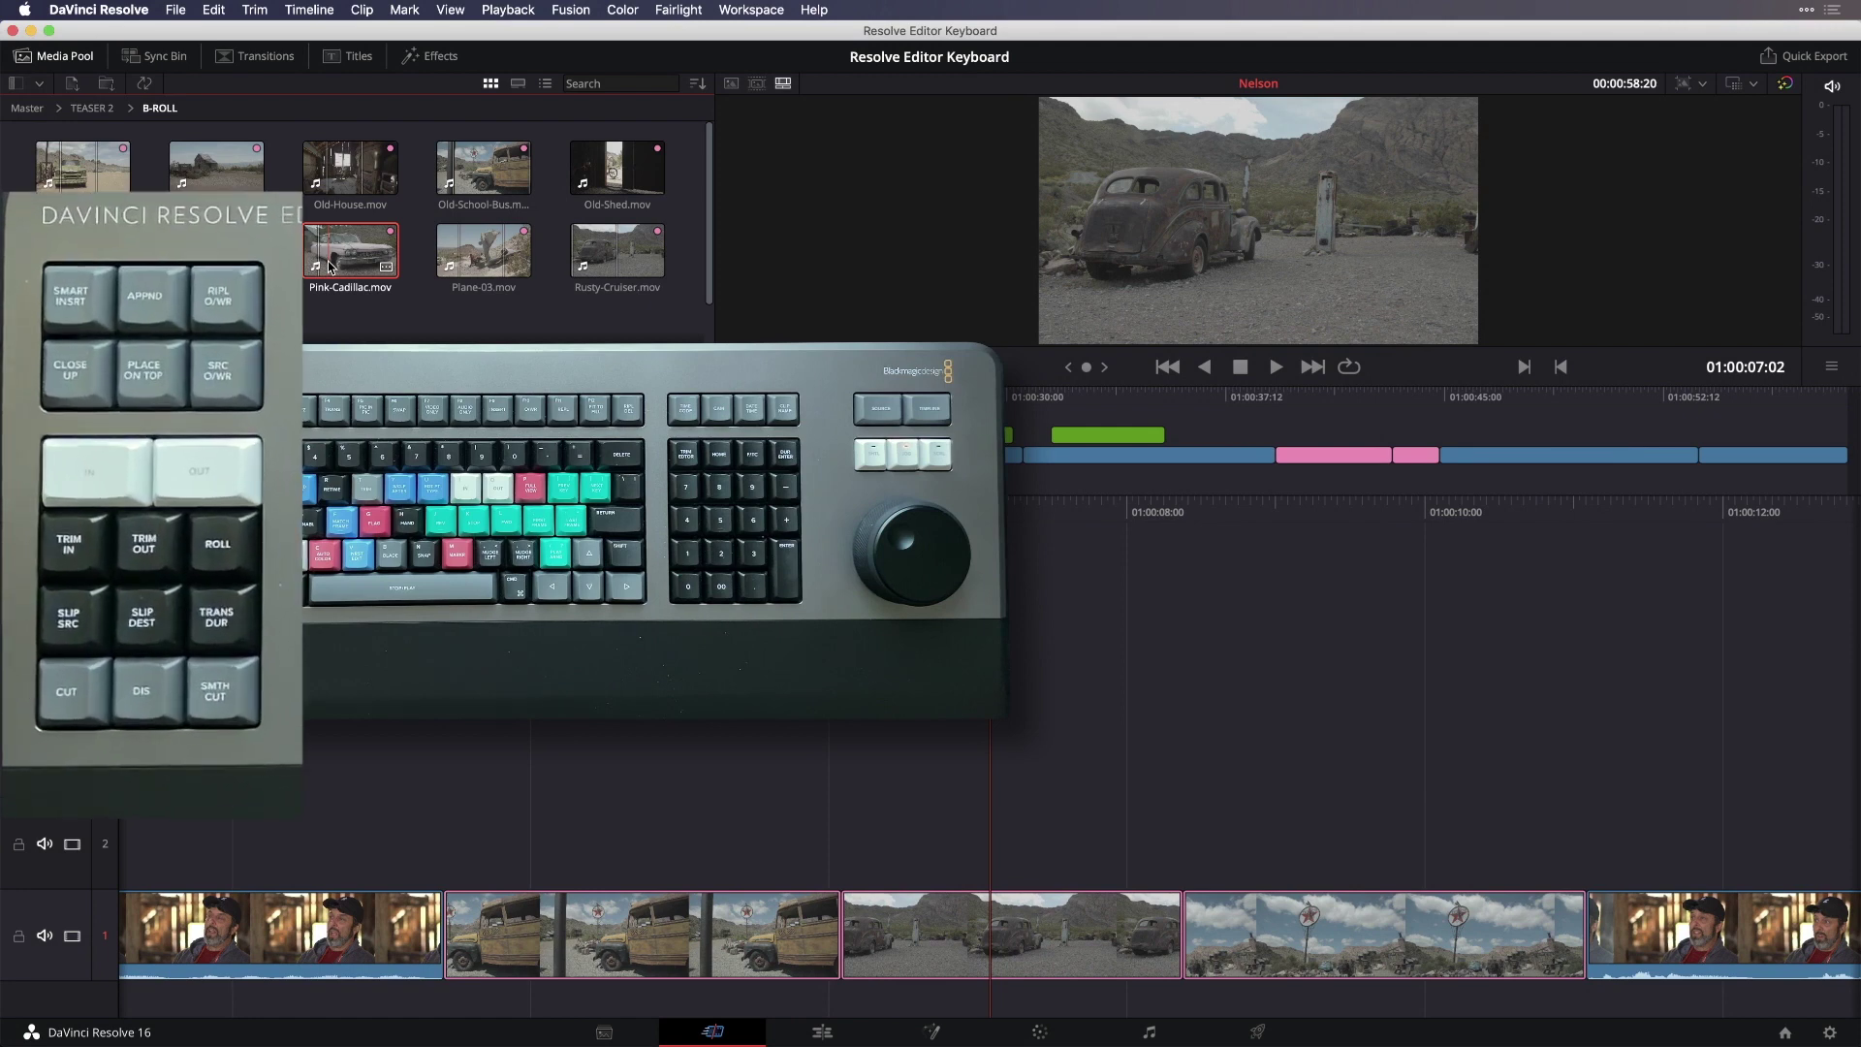
pyautogui.hotkey('shift', 'F10')
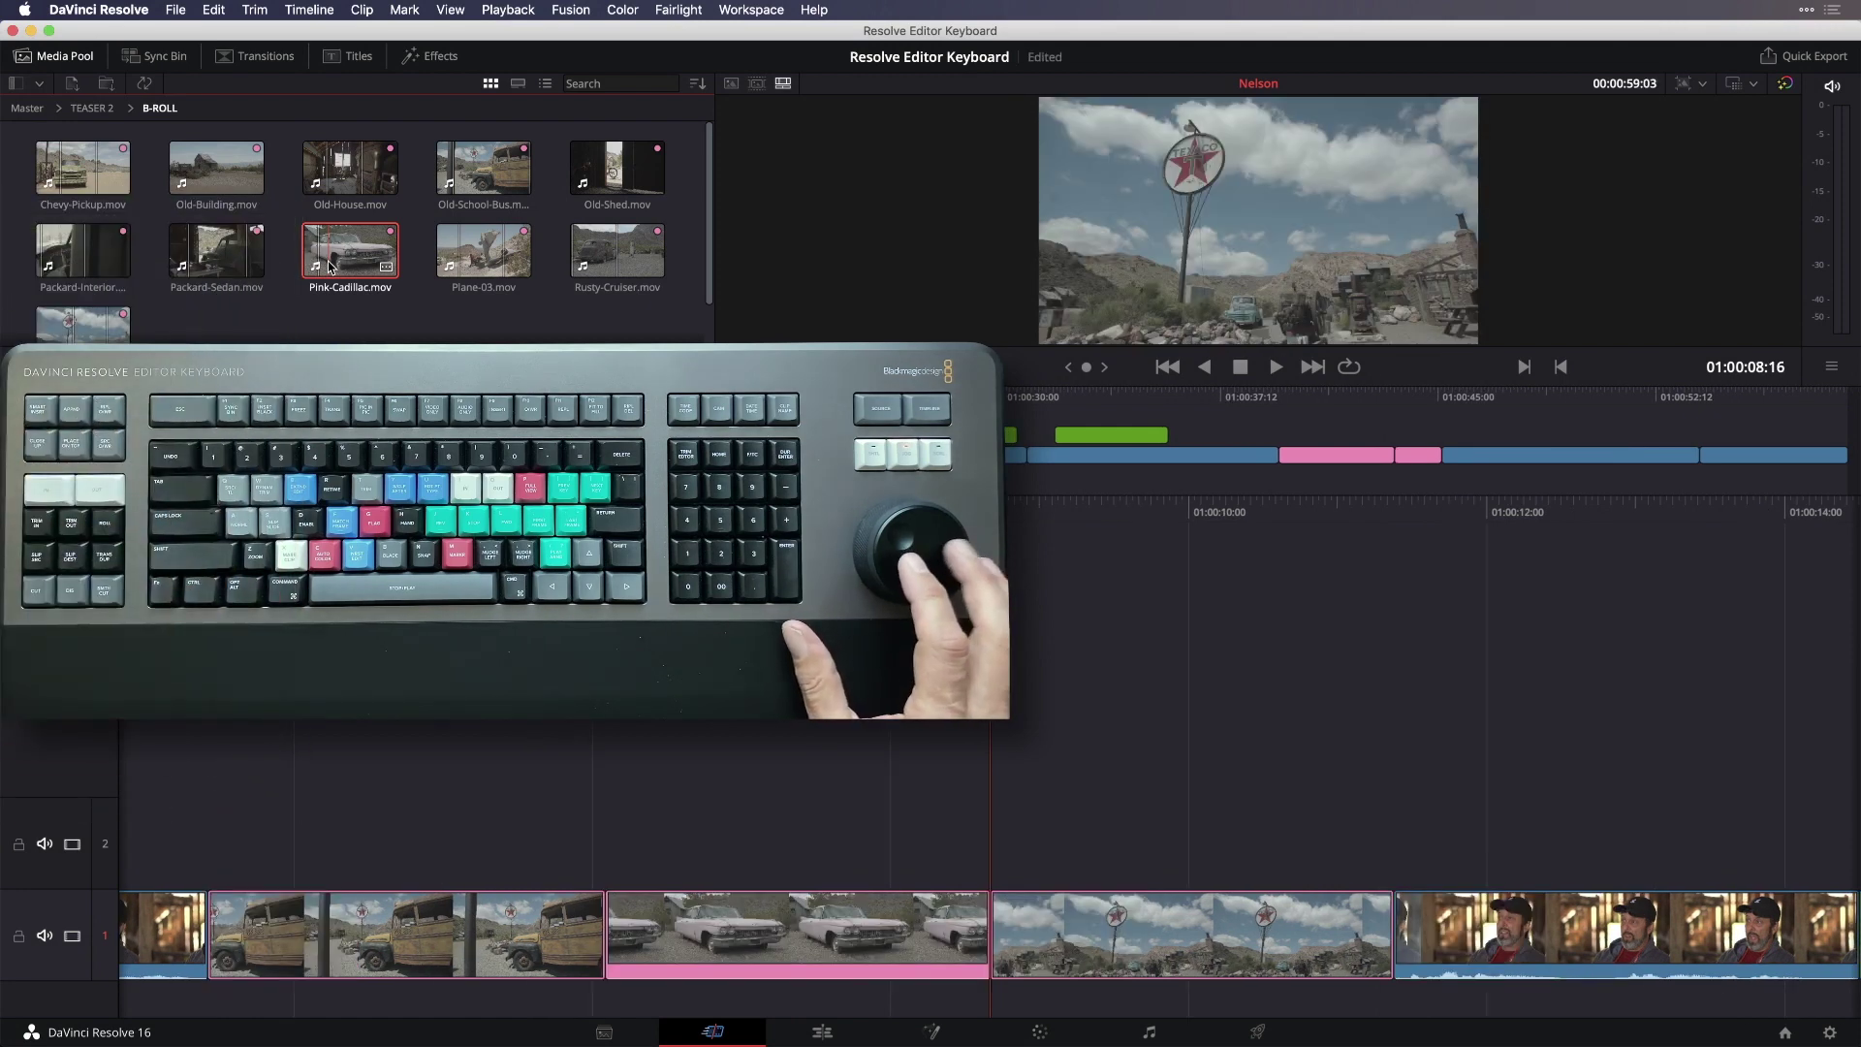
# Step: Scrub back and forth through the newly placed pink Cadillac clip and its cuts to the neighbouring shots
pyautogui.press('Left')
pyautogui.press('Left')
pyautogui.press('Left')
pyautogui.press('Left')
pyautogui.press('Left')
pyautogui.press('Left')
pyautogui.press('Left')
pyautogui.press('Left')
pyautogui.press('Left')
pyautogui.press('Left')
pyautogui.press('Left')
pyautogui.press('Left')
pyautogui.press('Left')
pyautogui.press('Left')
pyautogui.press('Left')
pyautogui.press('Left')
pyautogui.press('Left')
pyautogui.press('Left')
pyautogui.press('Left')
pyautogui.press('Left')
pyautogui.press('Left')
pyautogui.press('Left')
pyautogui.press('Right')
pyautogui.press('Right')
pyautogui.press('Right')
pyautogui.press('Right')
pyautogui.press('Right')
pyautogui.press('Right')
pyautogui.press('Right')
pyautogui.press('Right')
pyautogui.press('Right')
pyautogui.press('Right')
pyautogui.press('Right')
pyautogui.press('Right')
pyautogui.press('Right')
pyautogui.press('Right')
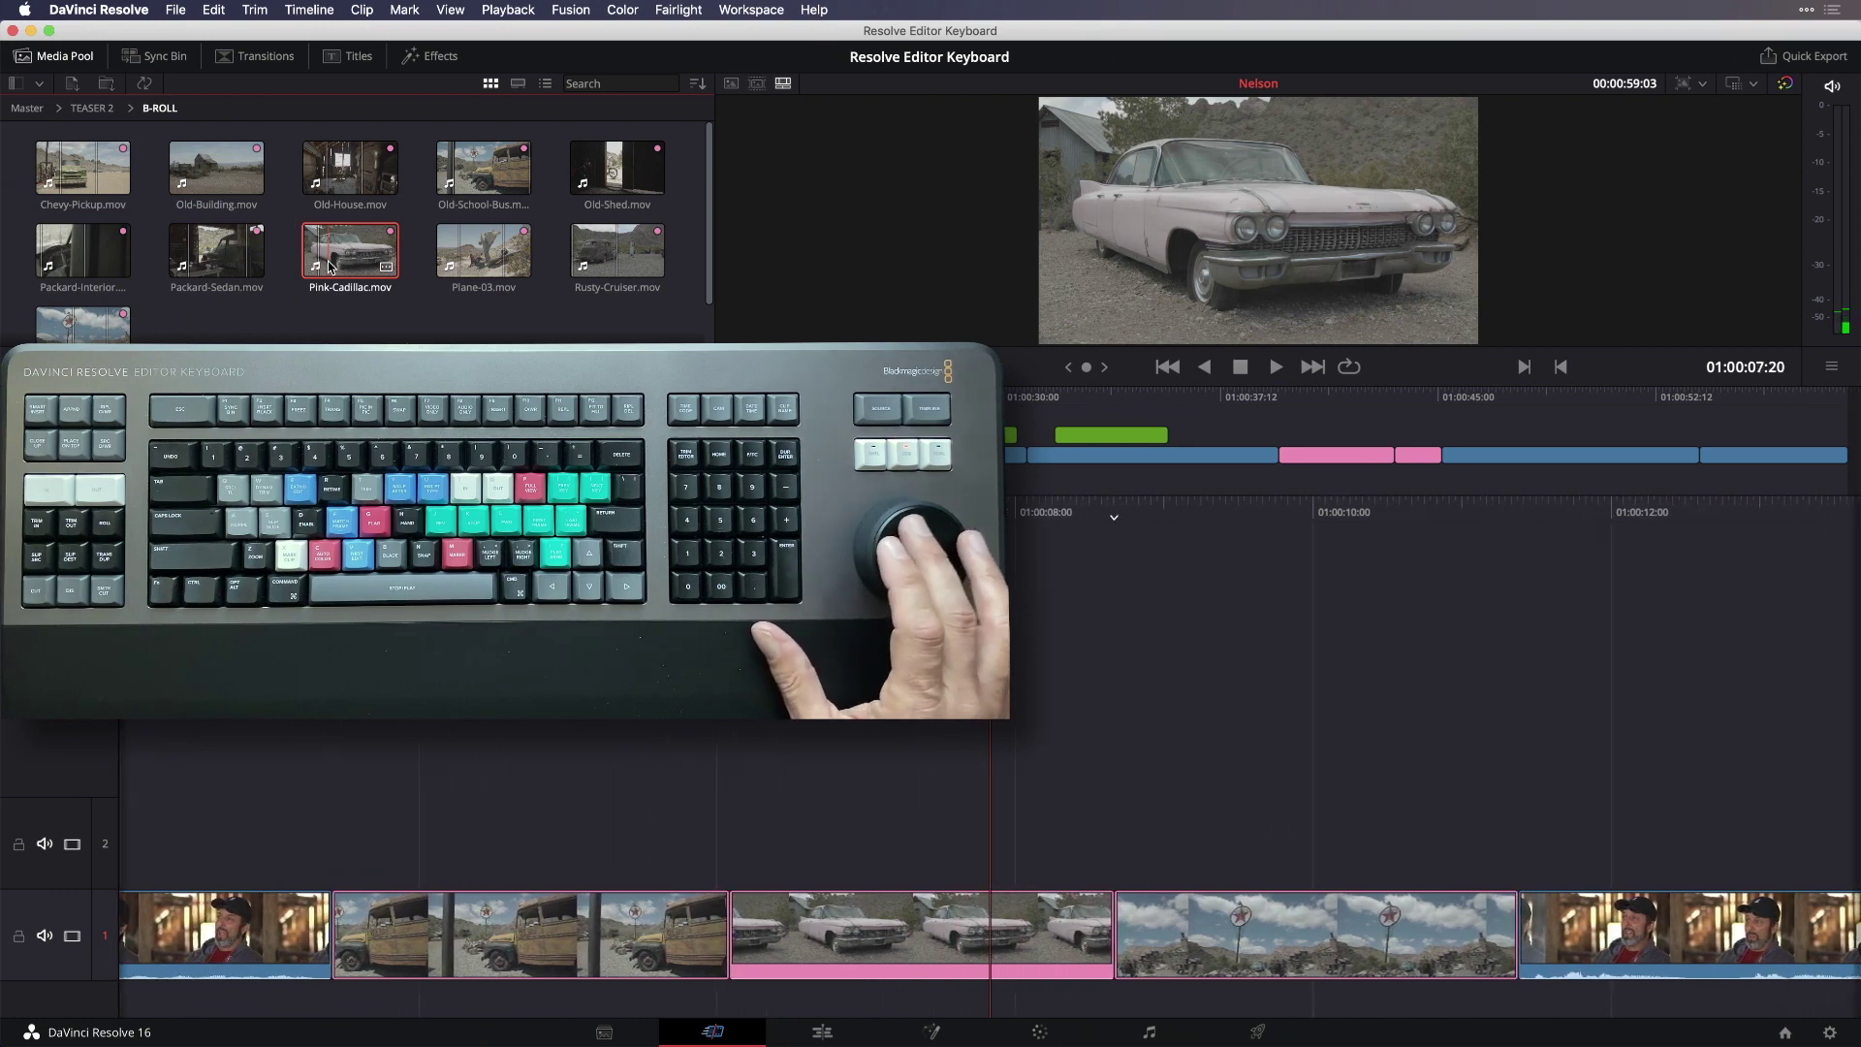
pyautogui.press('Left')
pyautogui.press('Left')
pyautogui.press('Left')
pyautogui.press('Left')
pyautogui.press('Left')
pyautogui.press('Left')
pyautogui.press('Left')
pyautogui.press('Left')
pyautogui.press('Left')
pyautogui.press('Left')
pyautogui.press('Left')
pyautogui.press('Left')
pyautogui.press('Left')
pyautogui.press('Left')
pyautogui.press('Left')
pyautogui.press('Left')
pyautogui.press('Left')
pyautogui.press('Left')
pyautogui.press('Left')
pyautogui.press('Left')
pyautogui.press('Right')
pyautogui.press('Right')
pyautogui.press('Right')
pyautogui.press('Right')
pyautogui.press('Right')
pyautogui.press('Right')
pyautogui.press('Right')
pyautogui.press('Right')
pyautogui.press('Right')
pyautogui.press('Right')
pyautogui.press('Right')
pyautogui.press('Right')
pyautogui.press('Right')
pyautogui.press('Right')
pyautogui.press('Right')
pyautogui.press('Right')
pyautogui.press('Right')
pyautogui.press('Right')
pyautogui.press('Right')
pyautogui.press('Right')
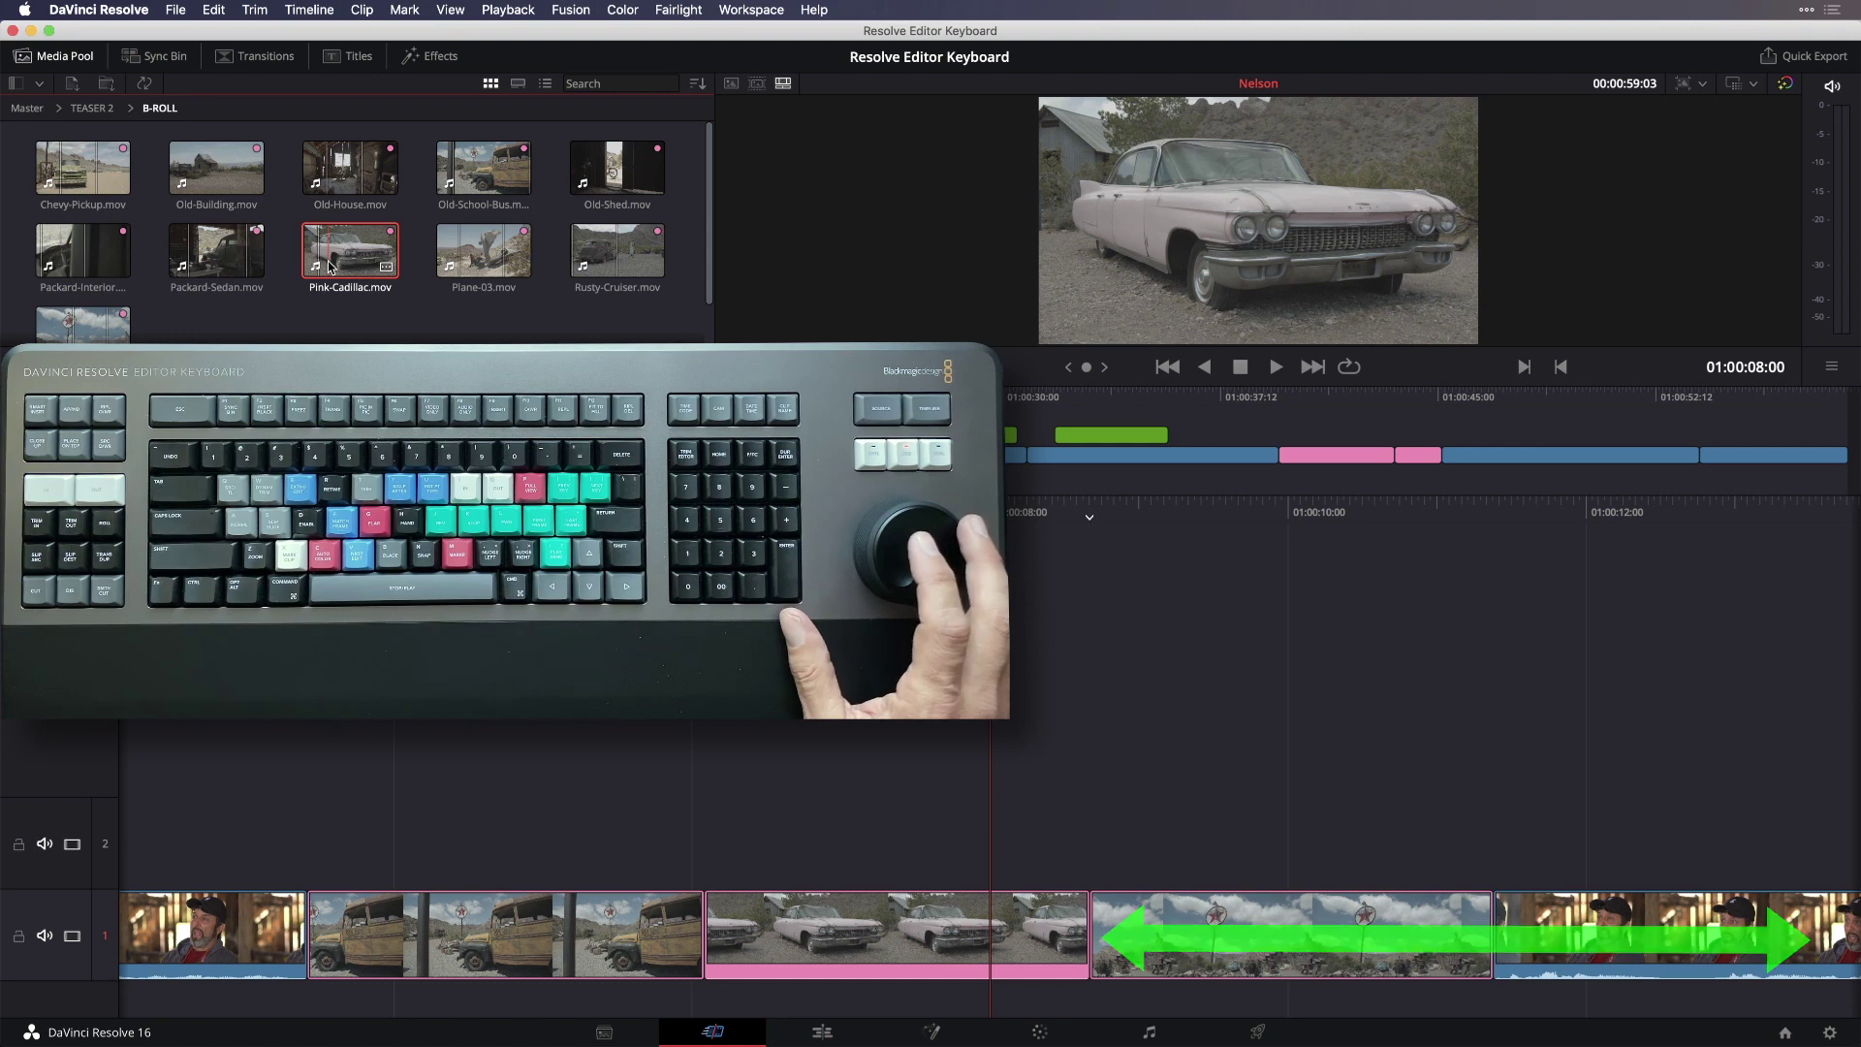
# Step: Add a close-up of the pink Cadillac clip on track 2, starting at 01:00:07:09
pyautogui.press('Left')
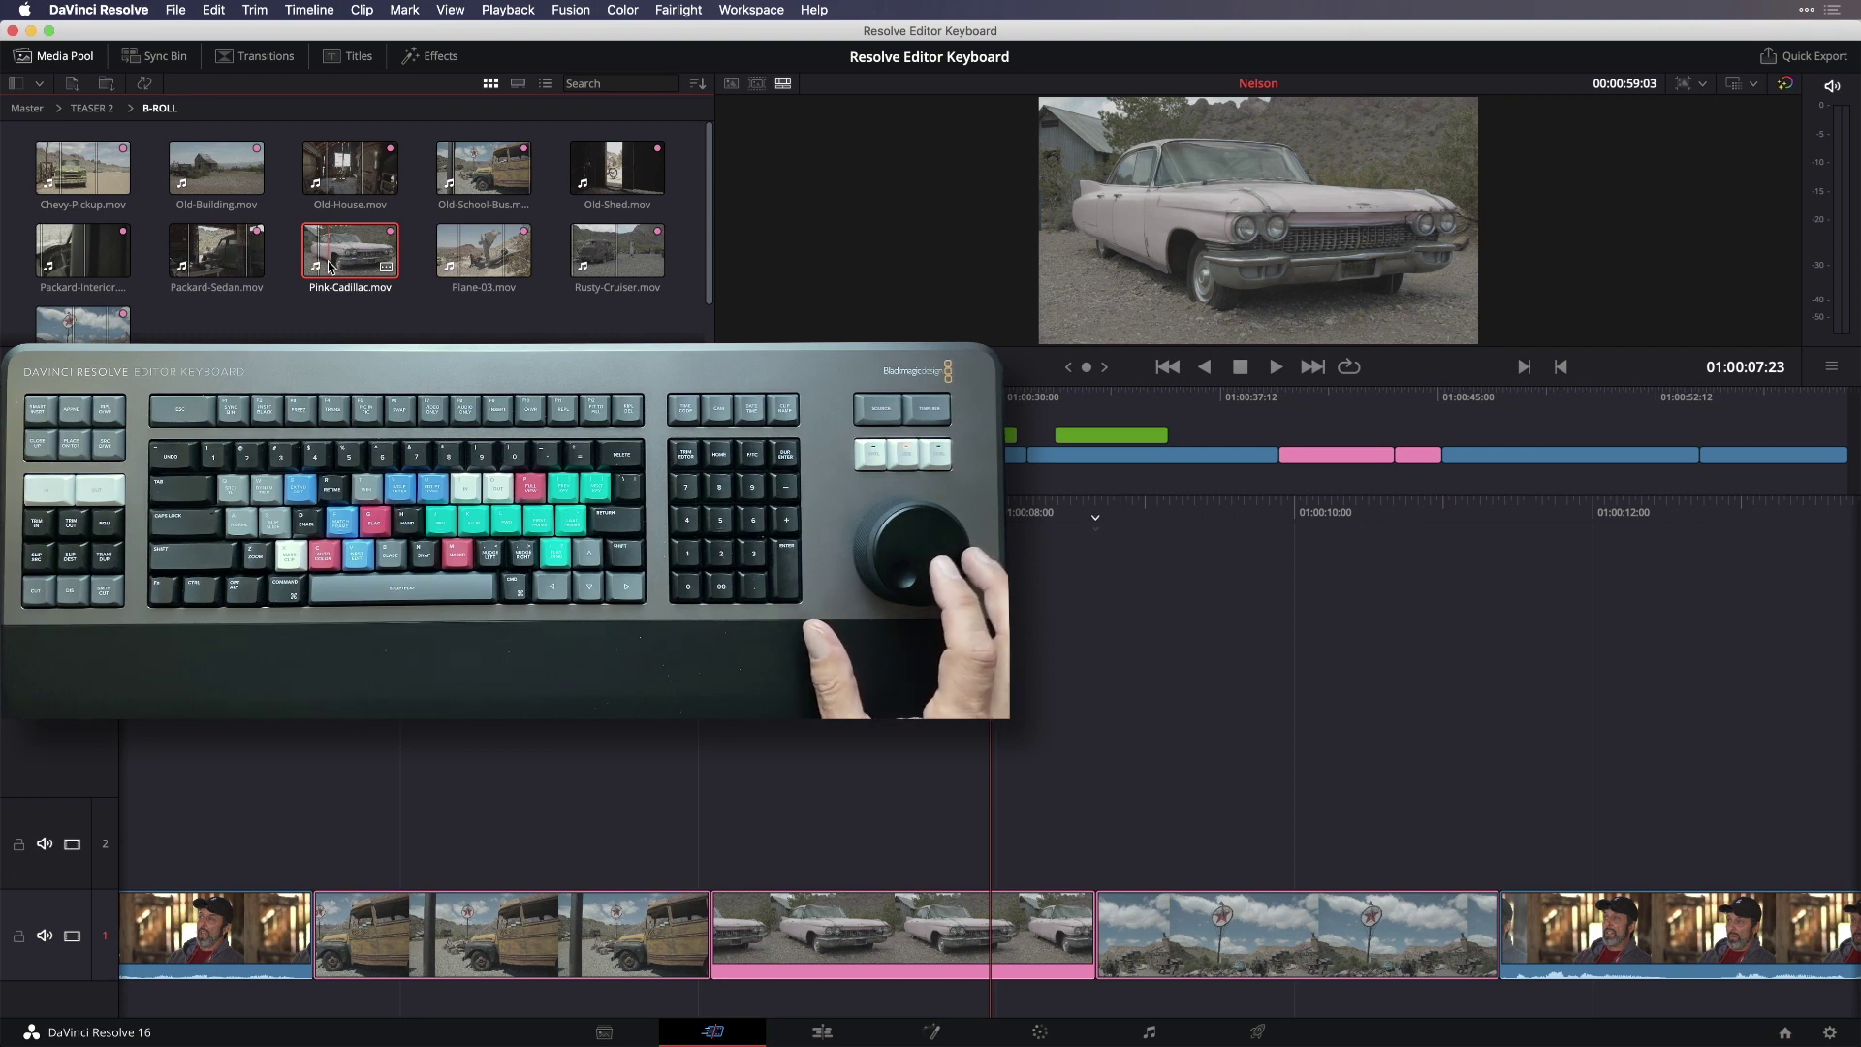
pyautogui.press('Left')
pyautogui.press('Left')
pyautogui.press('Left')
pyautogui.press('Left')
pyautogui.press('Left')
pyautogui.press('Left')
pyautogui.press('Left')
pyautogui.press('Left')
pyautogui.press('Left')
pyautogui.press('Left')
pyautogui.press('Left')
pyautogui.press('Left')
pyautogui.press('Left')
pyautogui.press('Left')
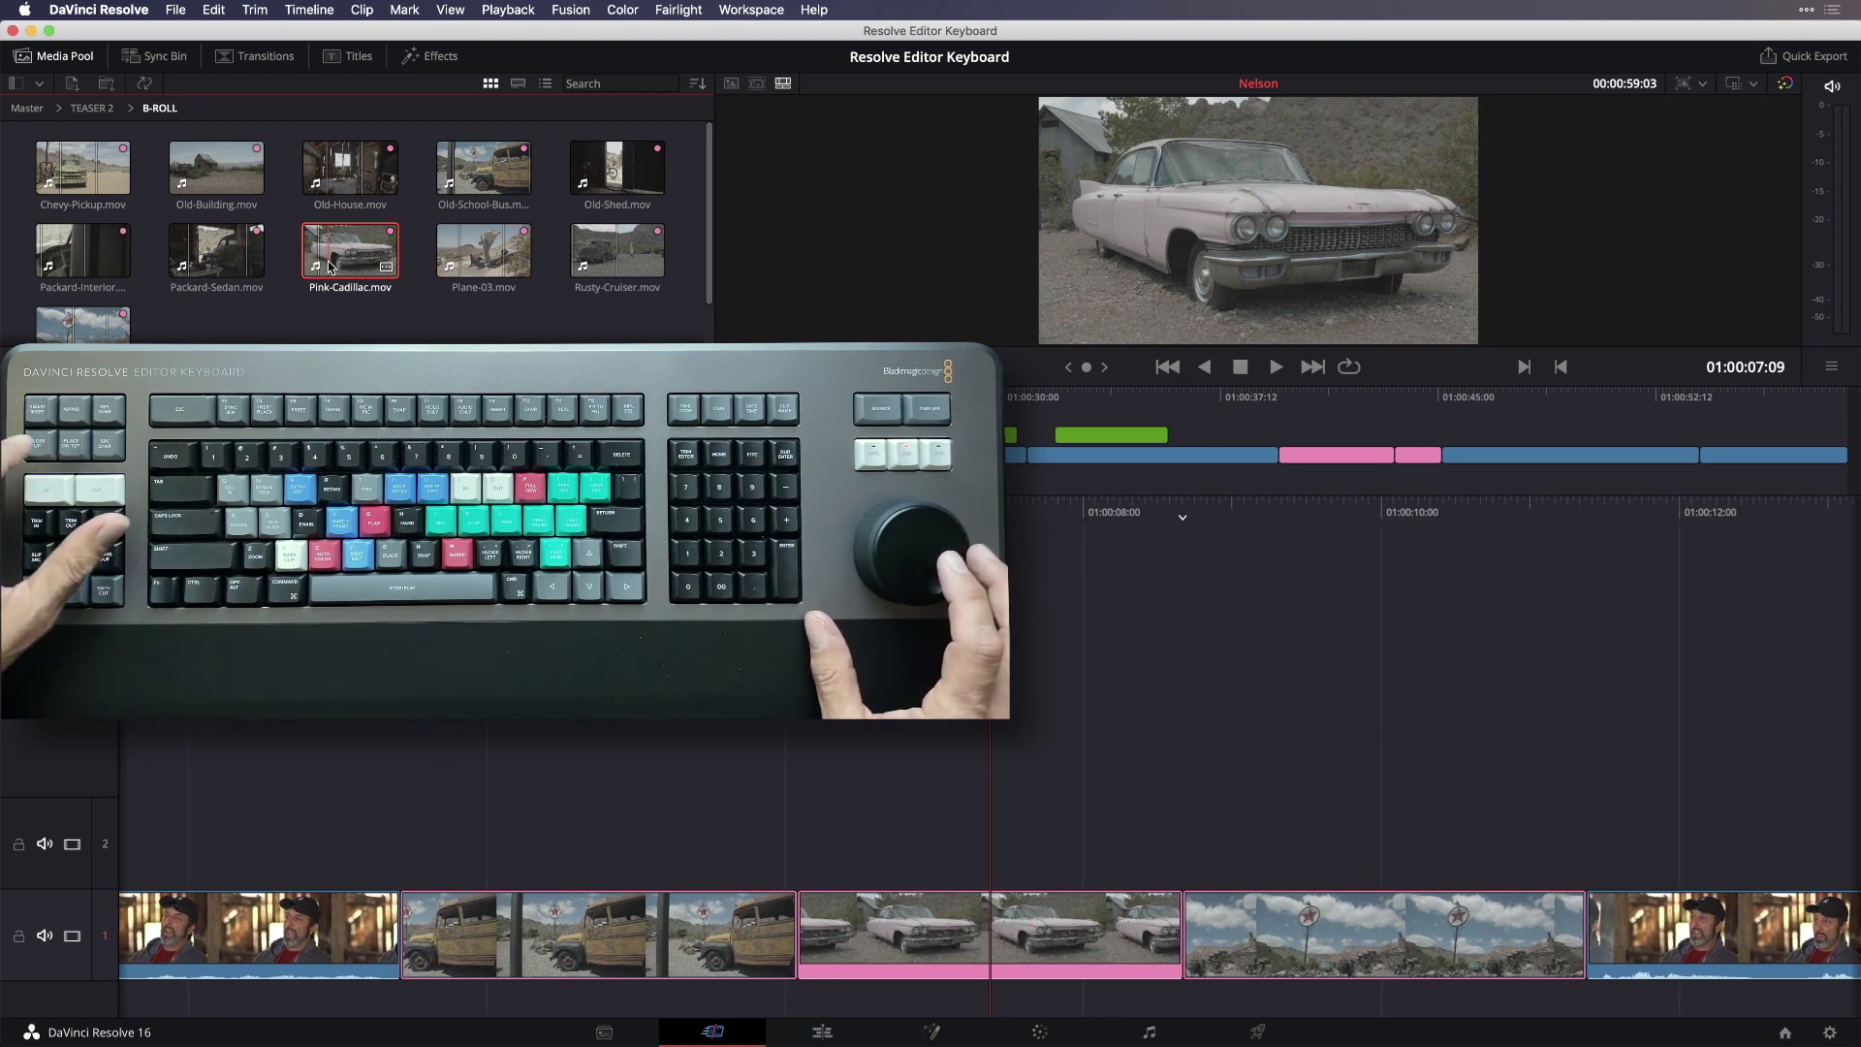
pyautogui.press('F12')
# Step: Scrub across the close-up on track 2 to compare it with the wider Cadillac shot beneath it
pyautogui.press('Left')
pyautogui.press('Left')
pyautogui.press('Left')
pyautogui.press('Left')
pyautogui.press('Left')
pyautogui.press('Left')
pyautogui.press('Left')
pyautogui.press('Left')
pyautogui.press('Left')
pyautogui.press('Left')
pyautogui.press('Left')
pyautogui.press('Left')
pyautogui.press('Left')
pyautogui.press('Left')
pyautogui.press('Left')
pyautogui.press('Left')
pyautogui.press('Left')
pyautogui.press('Left')
pyautogui.press('Left')
pyautogui.press('Left')
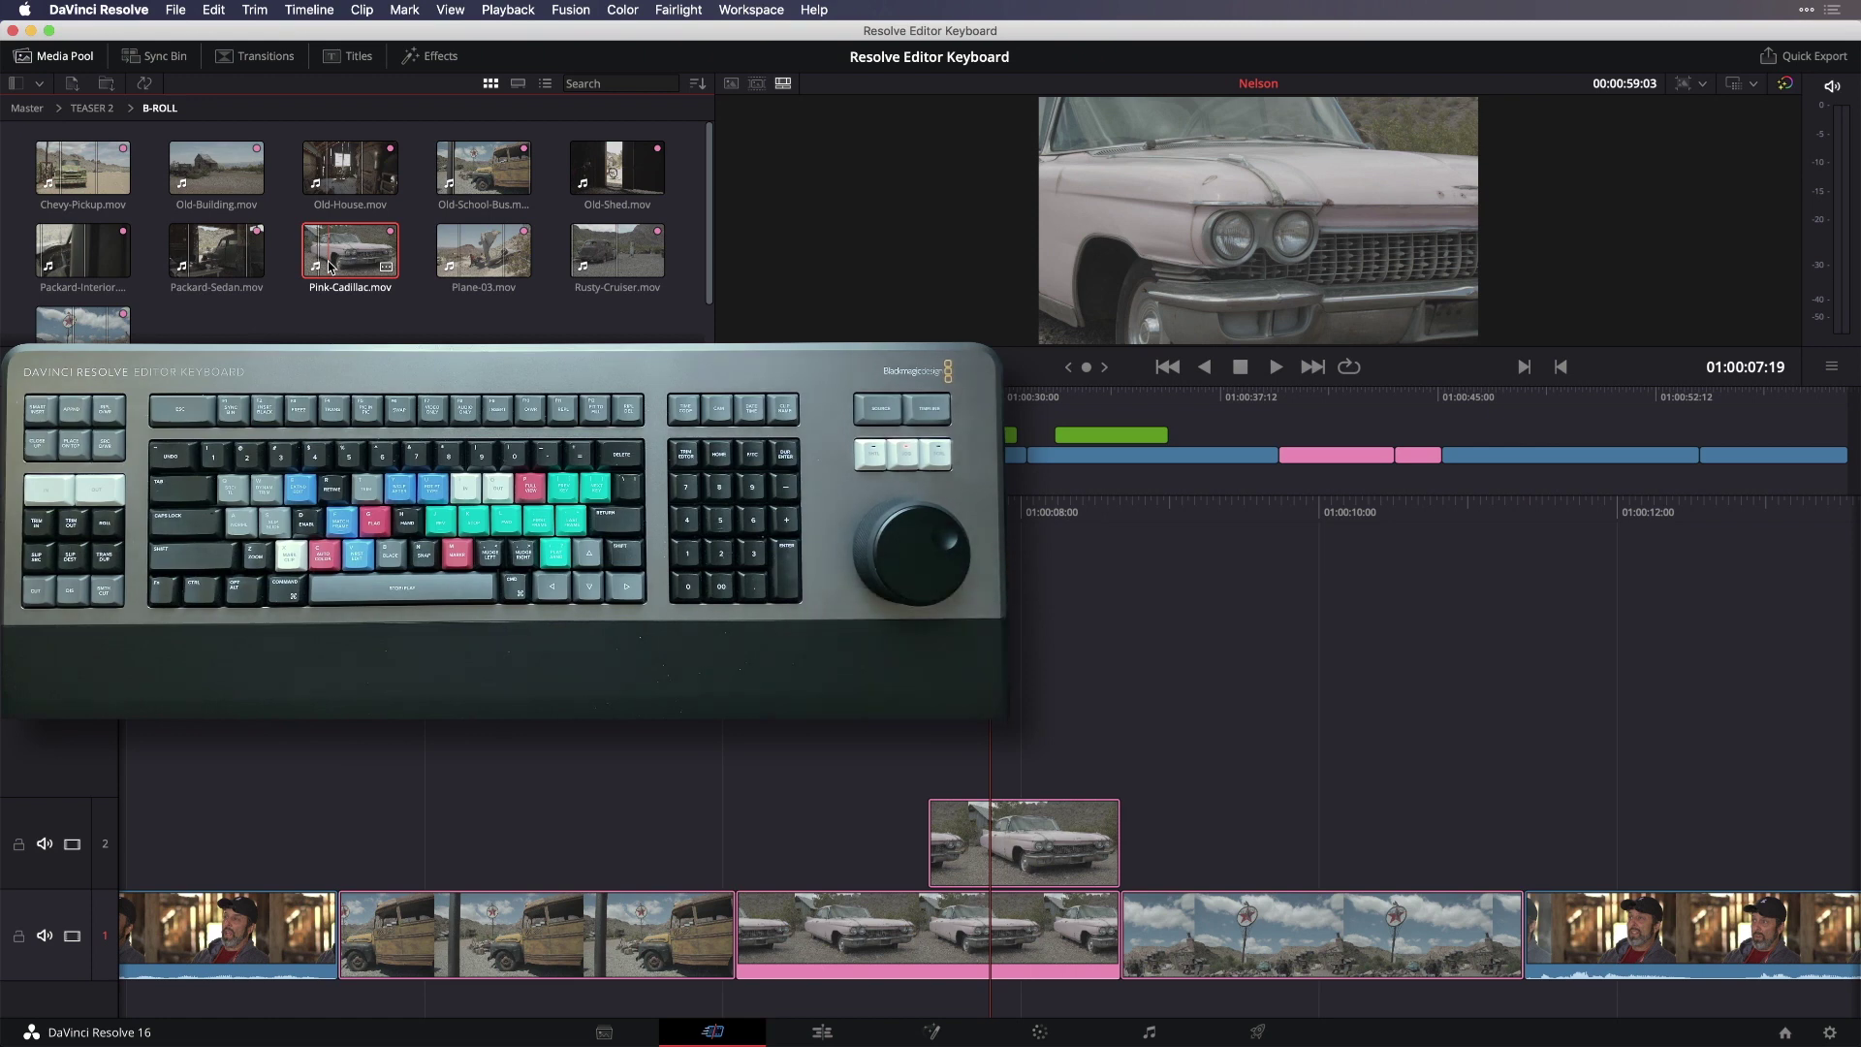
# Step: Reframe the Cadillac close-up with the viewer's transform handles to bring more of the windshield and hood into frame
pyautogui.hotkey('shift', '`')
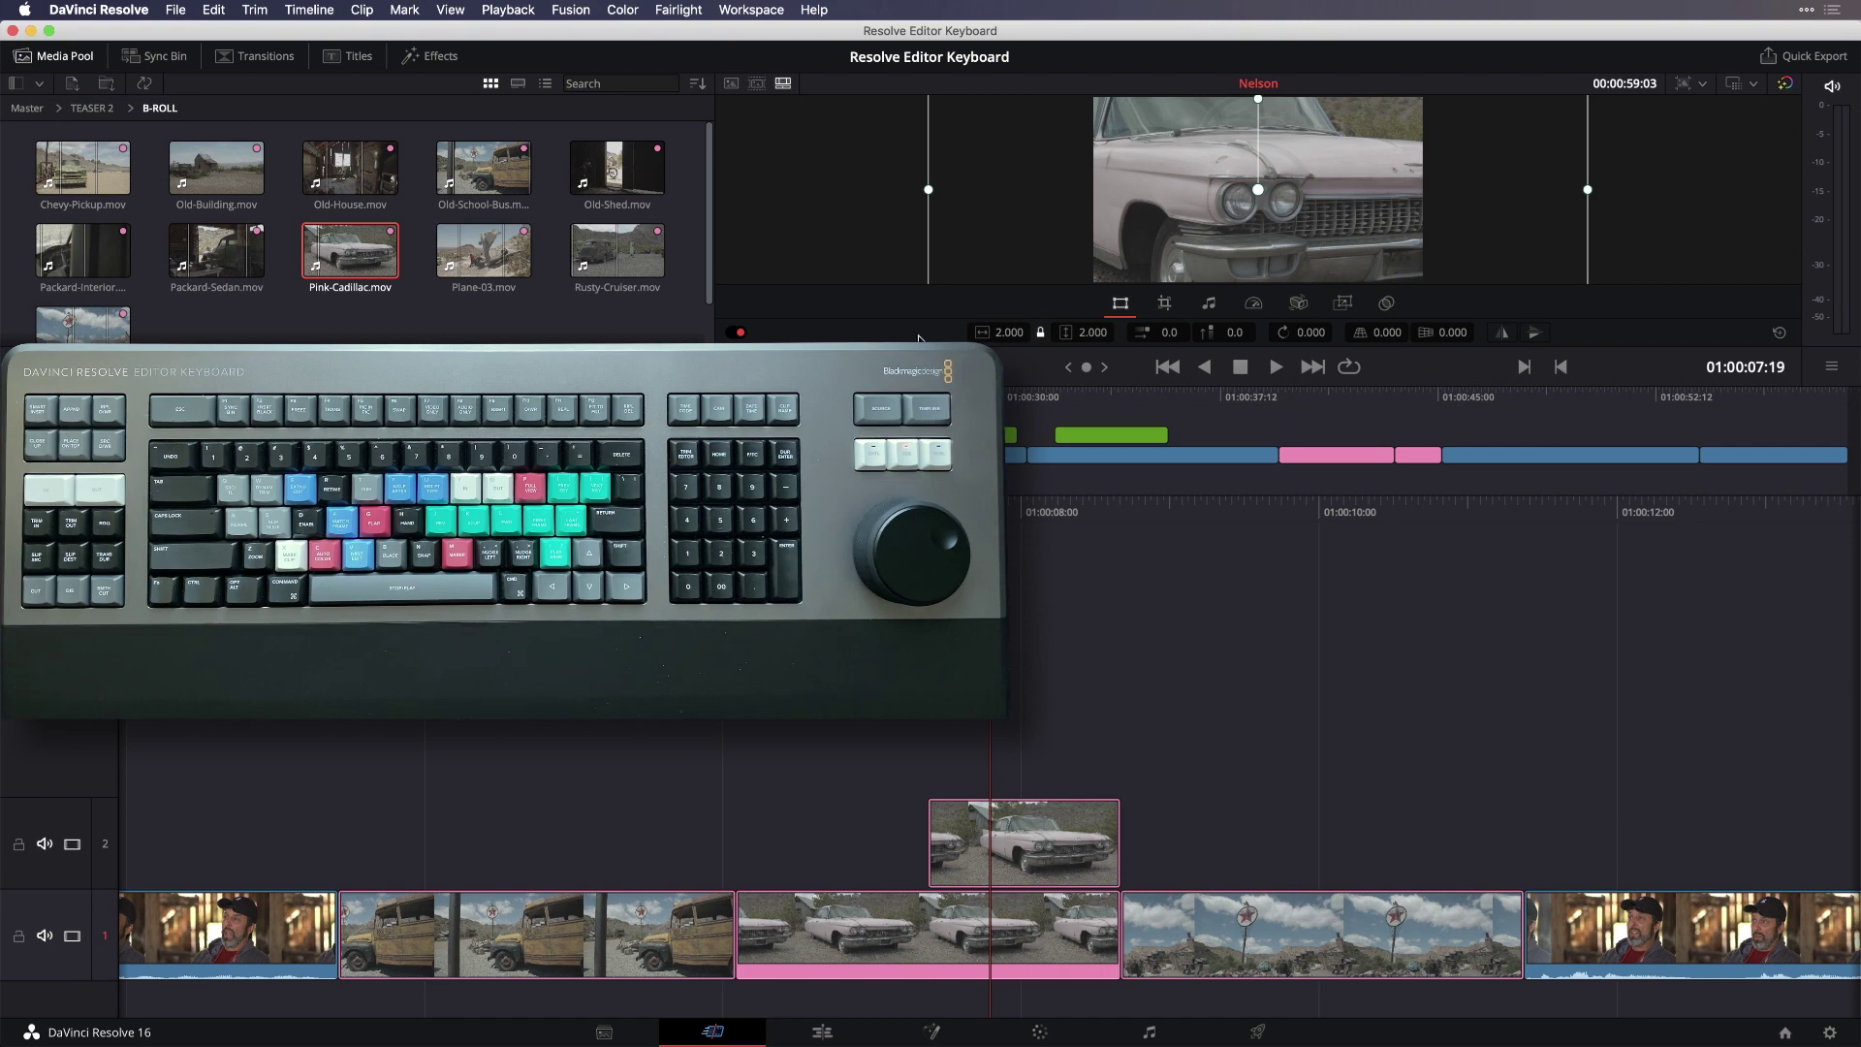
pyautogui.moveTo(1258, 191); pyautogui.dragTo(1206, 150)
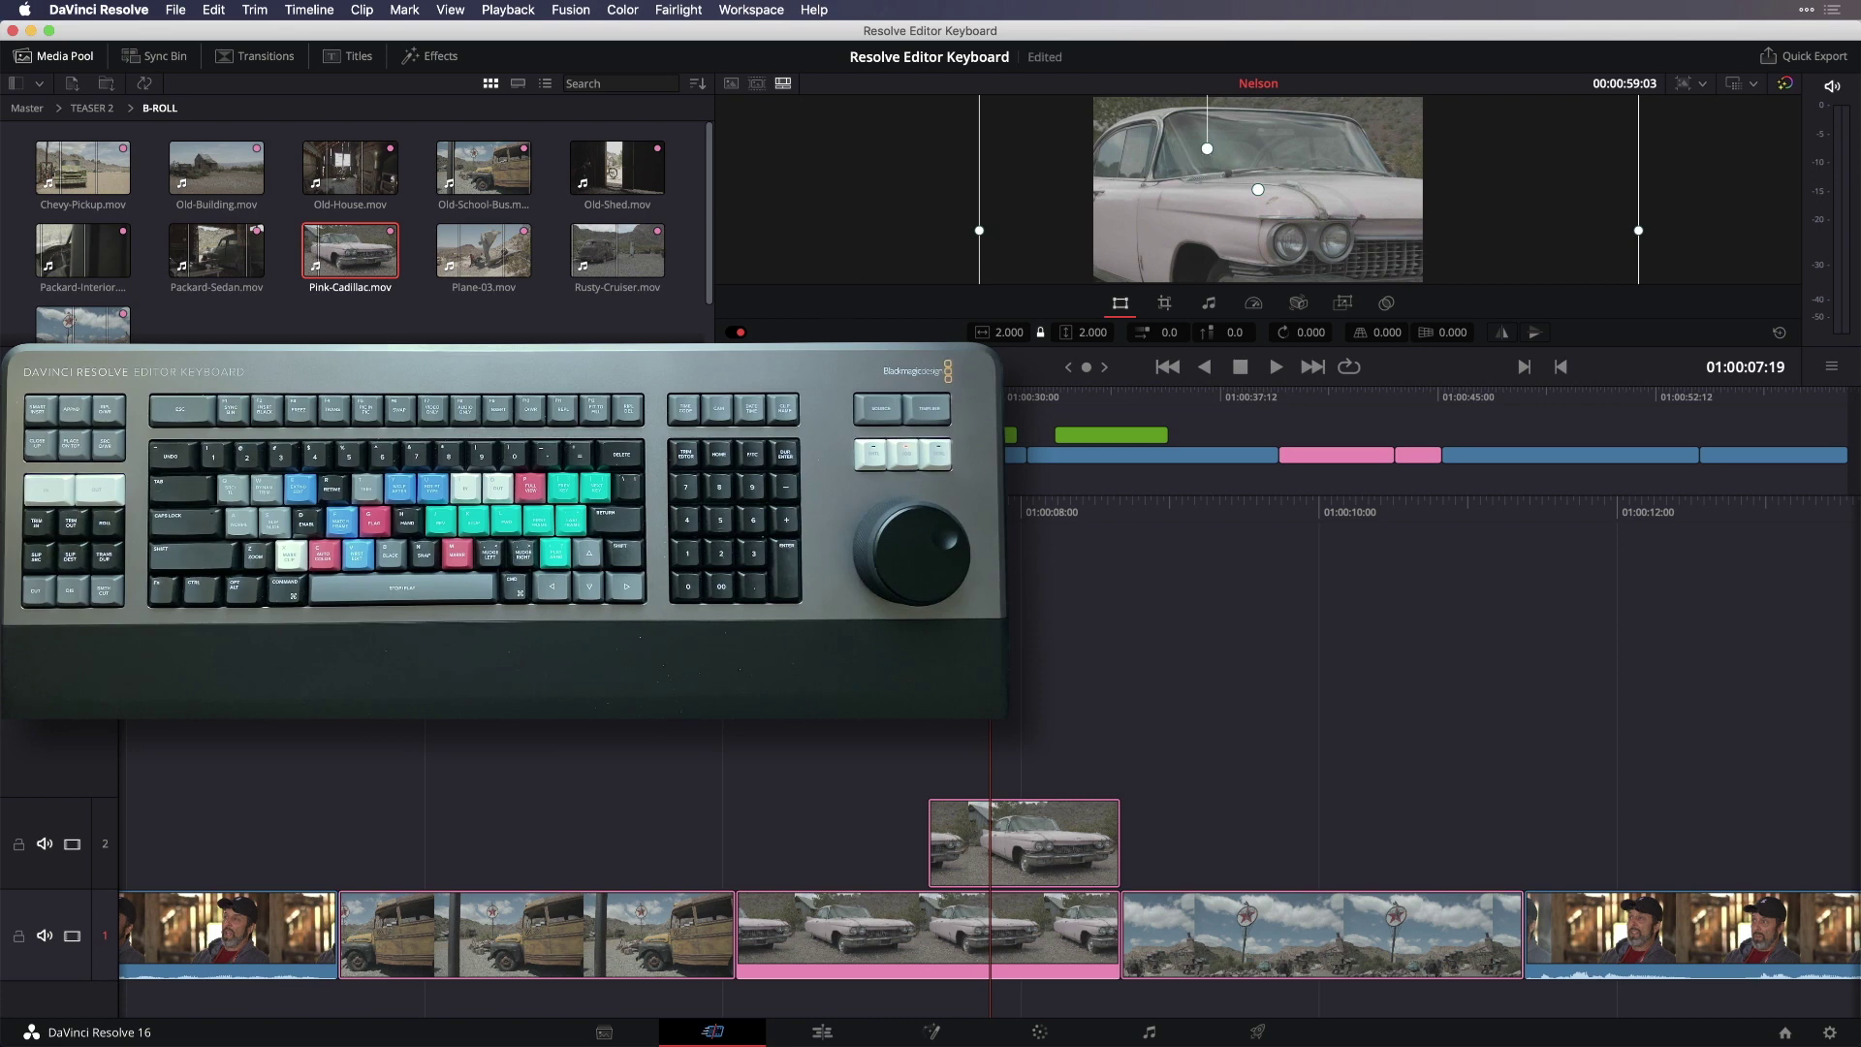
pyautogui.press('Escape')
# Step: Scrub back and forth through the reframed close-up of the pink Cadillac
pyautogui.press('Left')
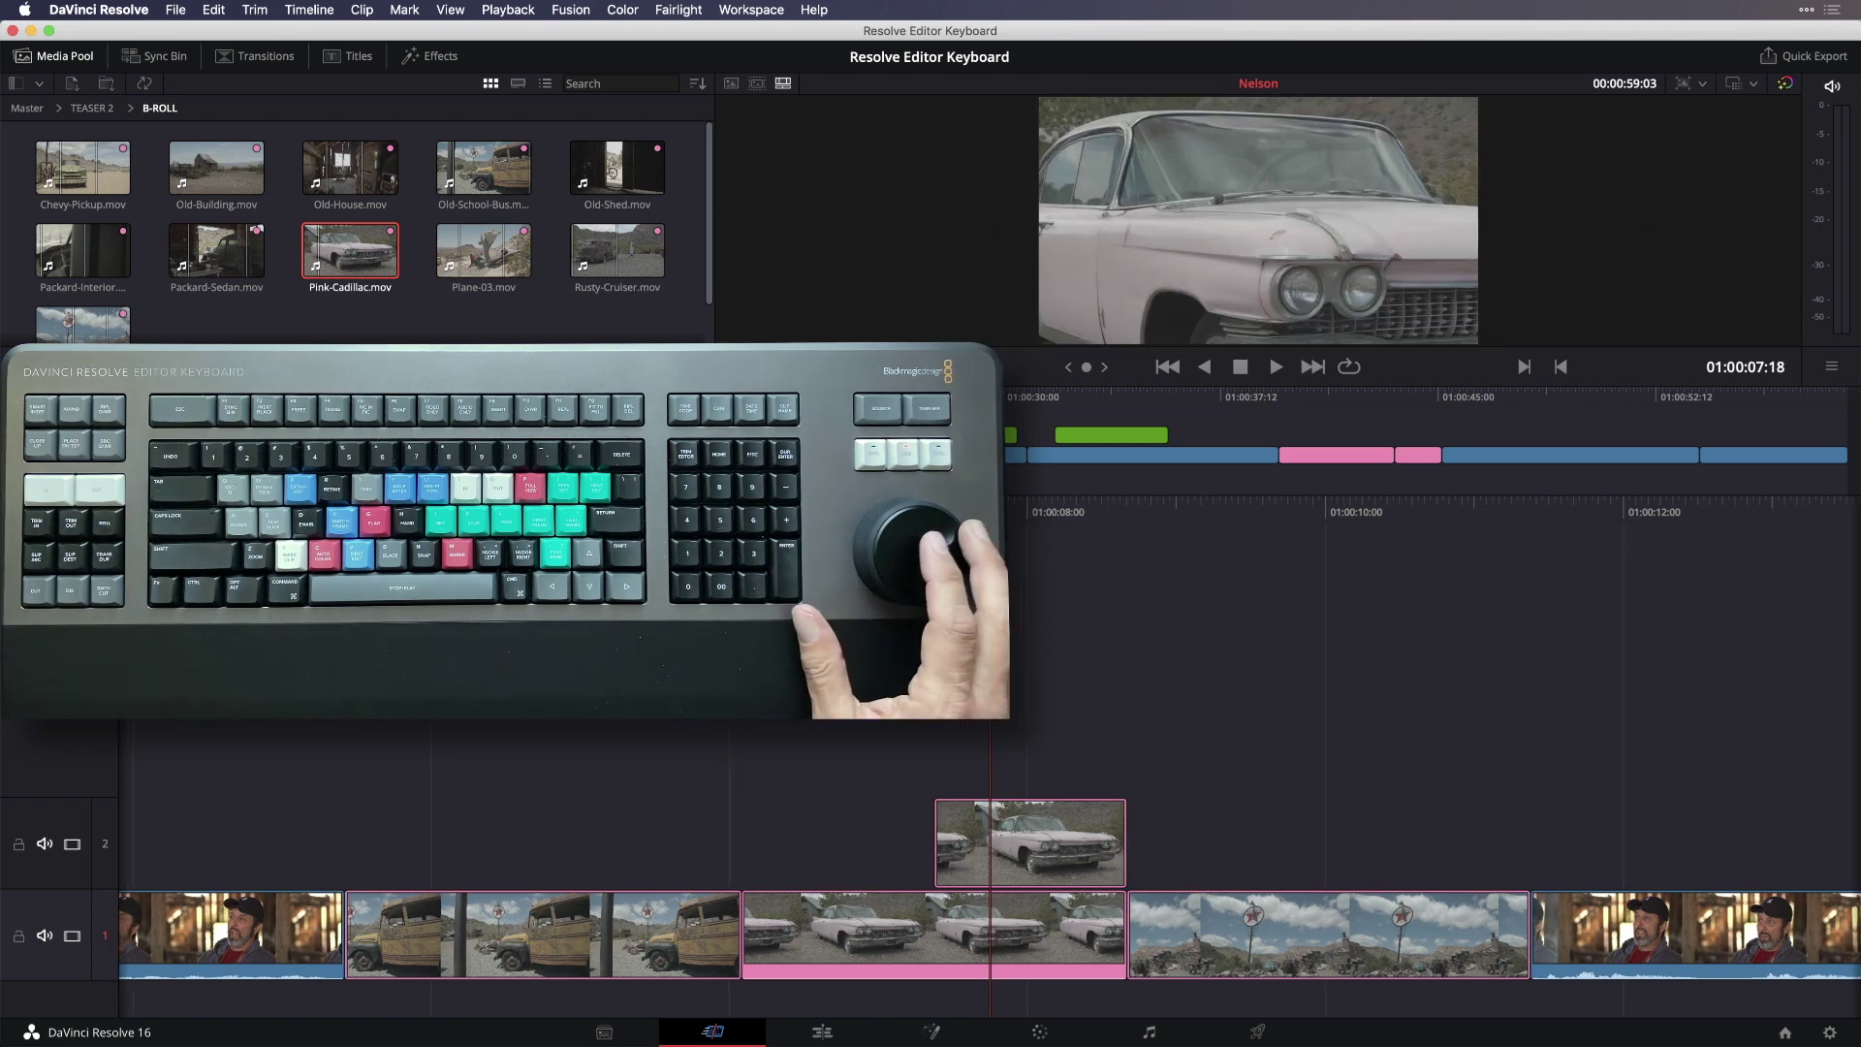
pyautogui.press('Left')
pyautogui.press('Right')
pyautogui.press('Right')
pyautogui.press('Right')
pyautogui.press('Right')
pyautogui.press('Right')
pyautogui.press('Right')
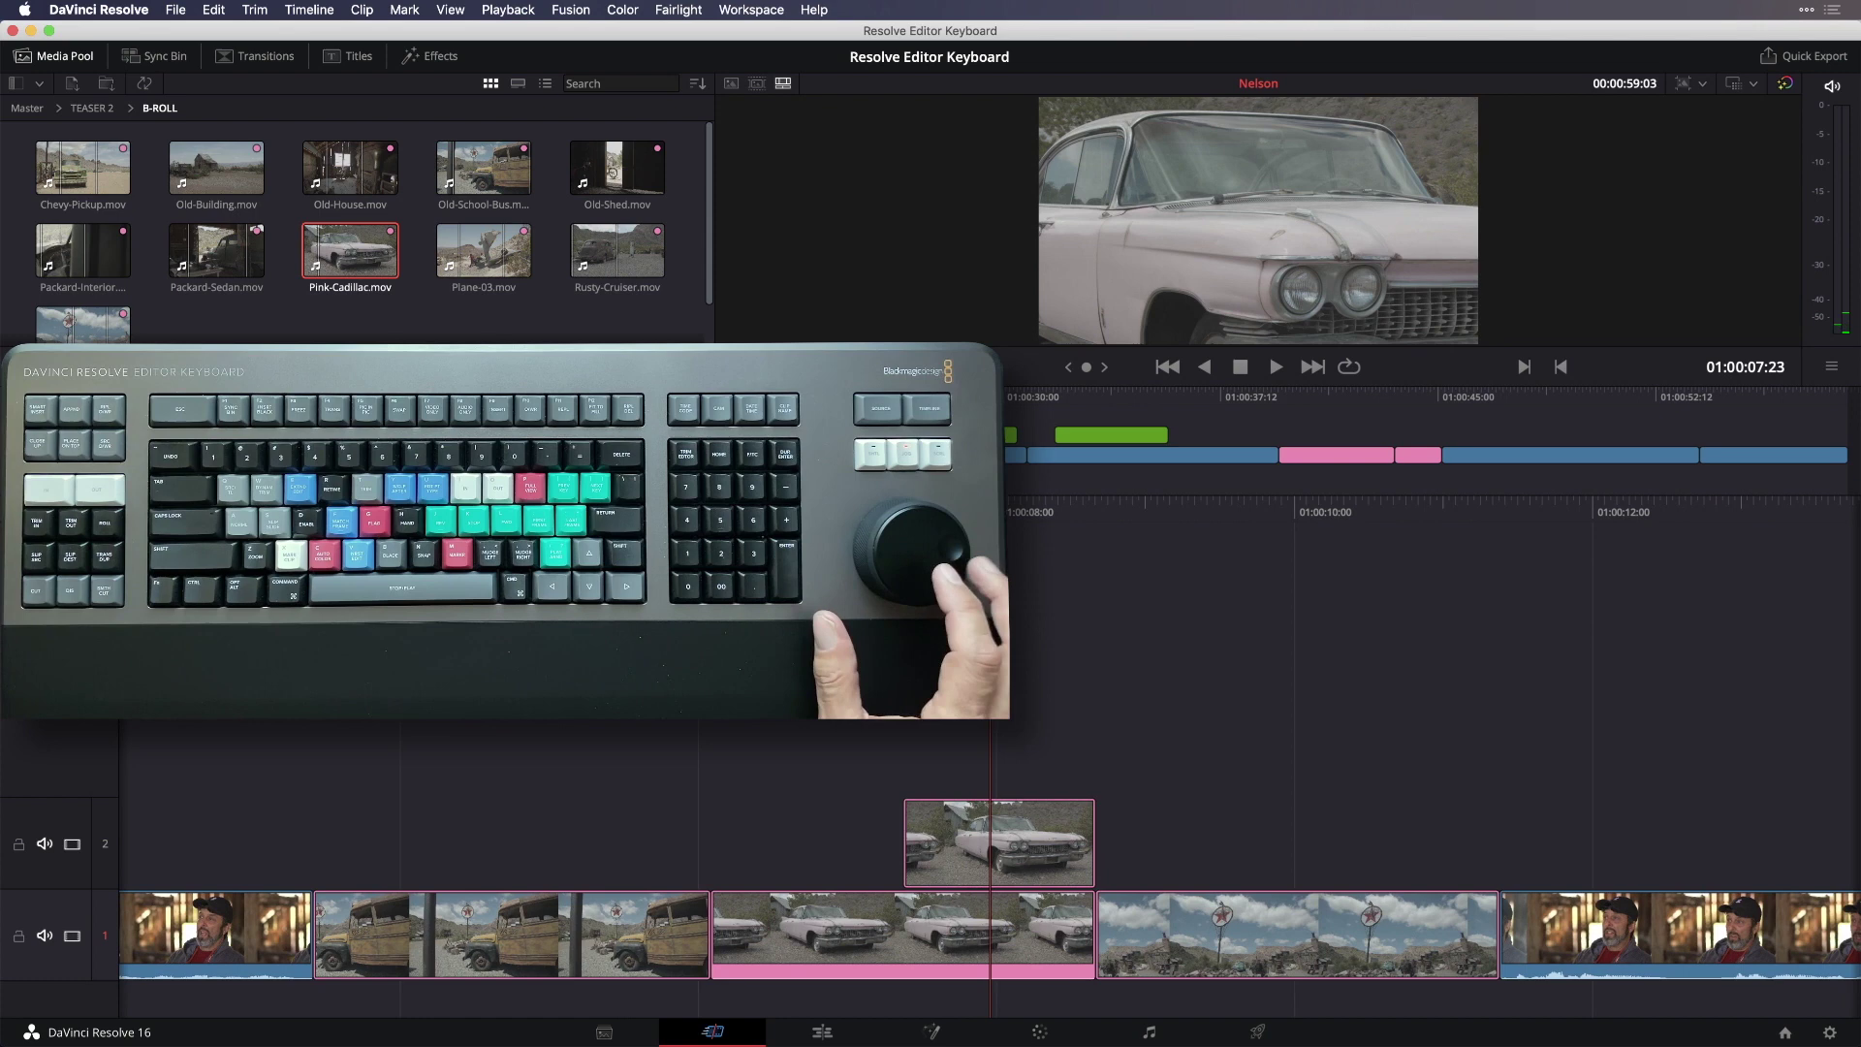
# Step: Apply Auto Color to the wide pink Cadillac clip on track 1, with the playhead at 01:00:06:15
pyautogui.press('Left')
pyautogui.press('Left')
pyautogui.press('Left')
pyautogui.press('Left')
pyautogui.press('Left')
pyautogui.press('Left')
pyautogui.press('Left')
pyautogui.press('Left')
pyautogui.press('Left')
pyautogui.press('Left')
pyautogui.press('Left')
pyautogui.press('Left')
pyautogui.press('Left')
pyautogui.press('Left')
pyautogui.press('Left')
pyautogui.press('Left')
pyautogui.press('Left')
pyautogui.press('Left')
pyautogui.press('Left')
pyautogui.press('Left')
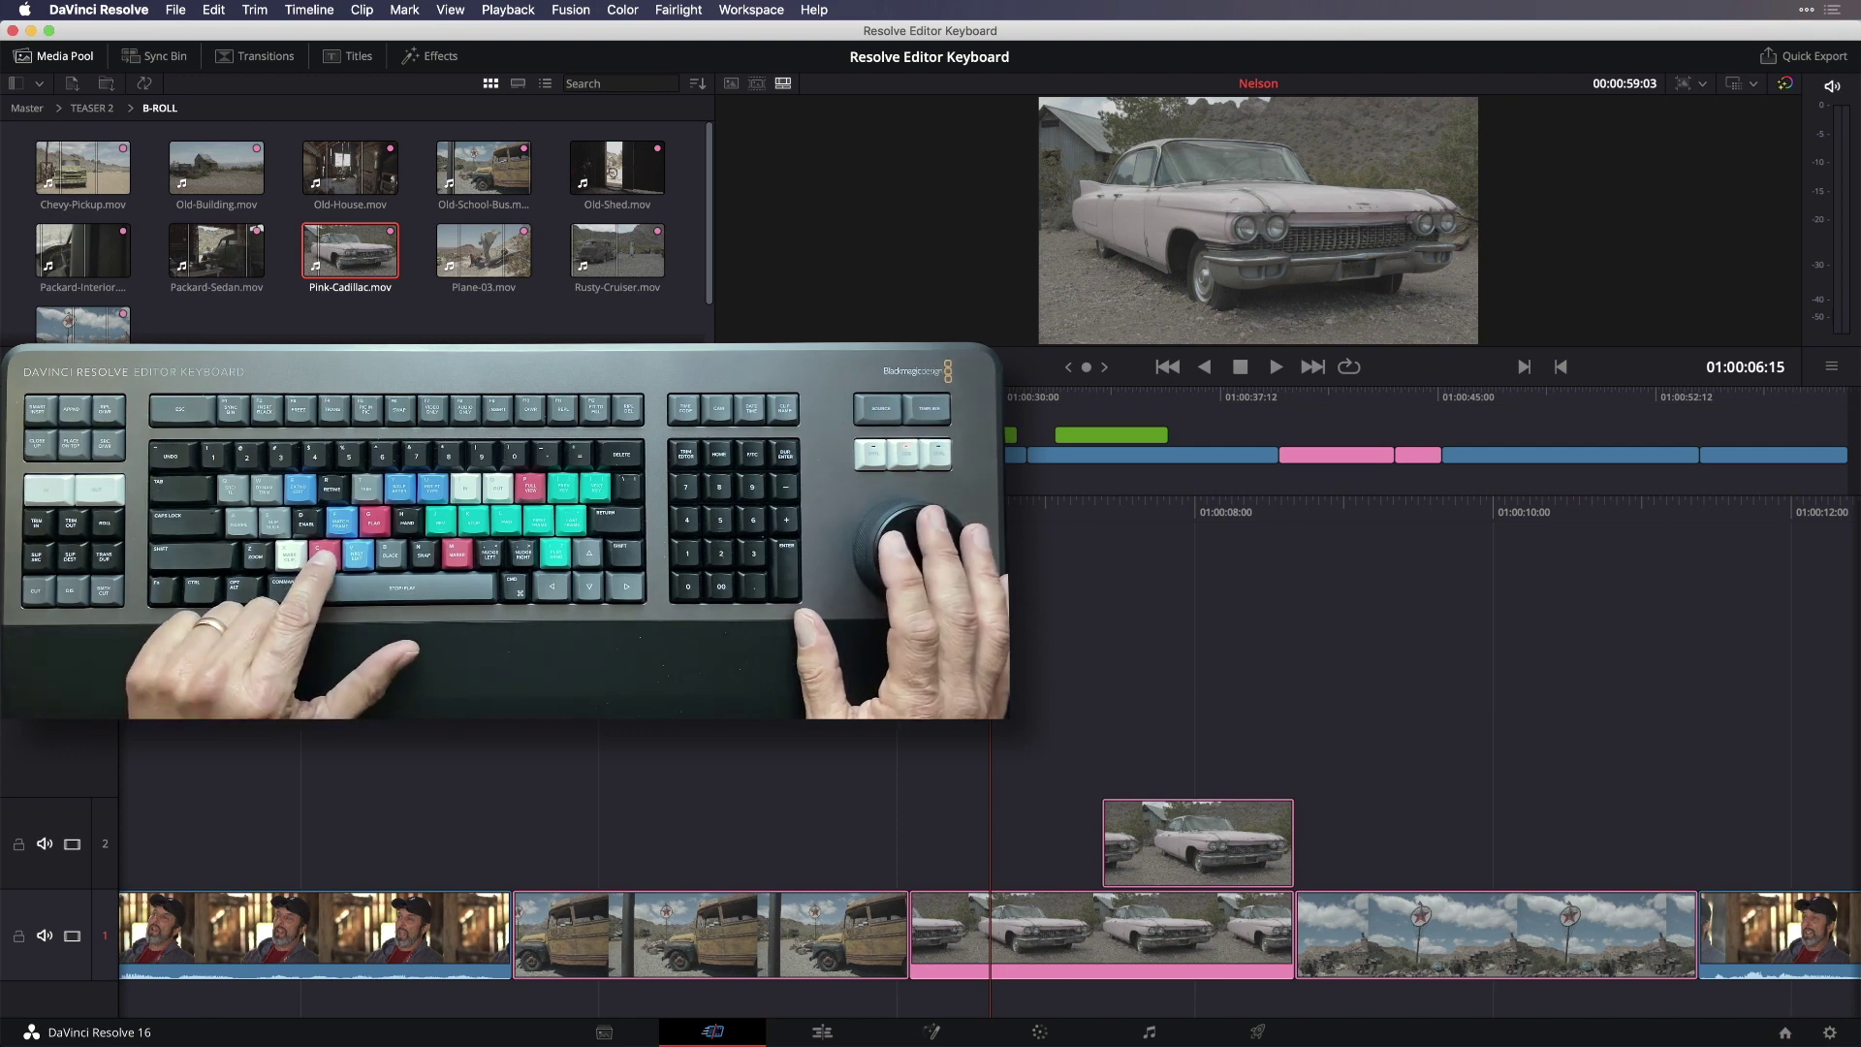
pyautogui.press('c')
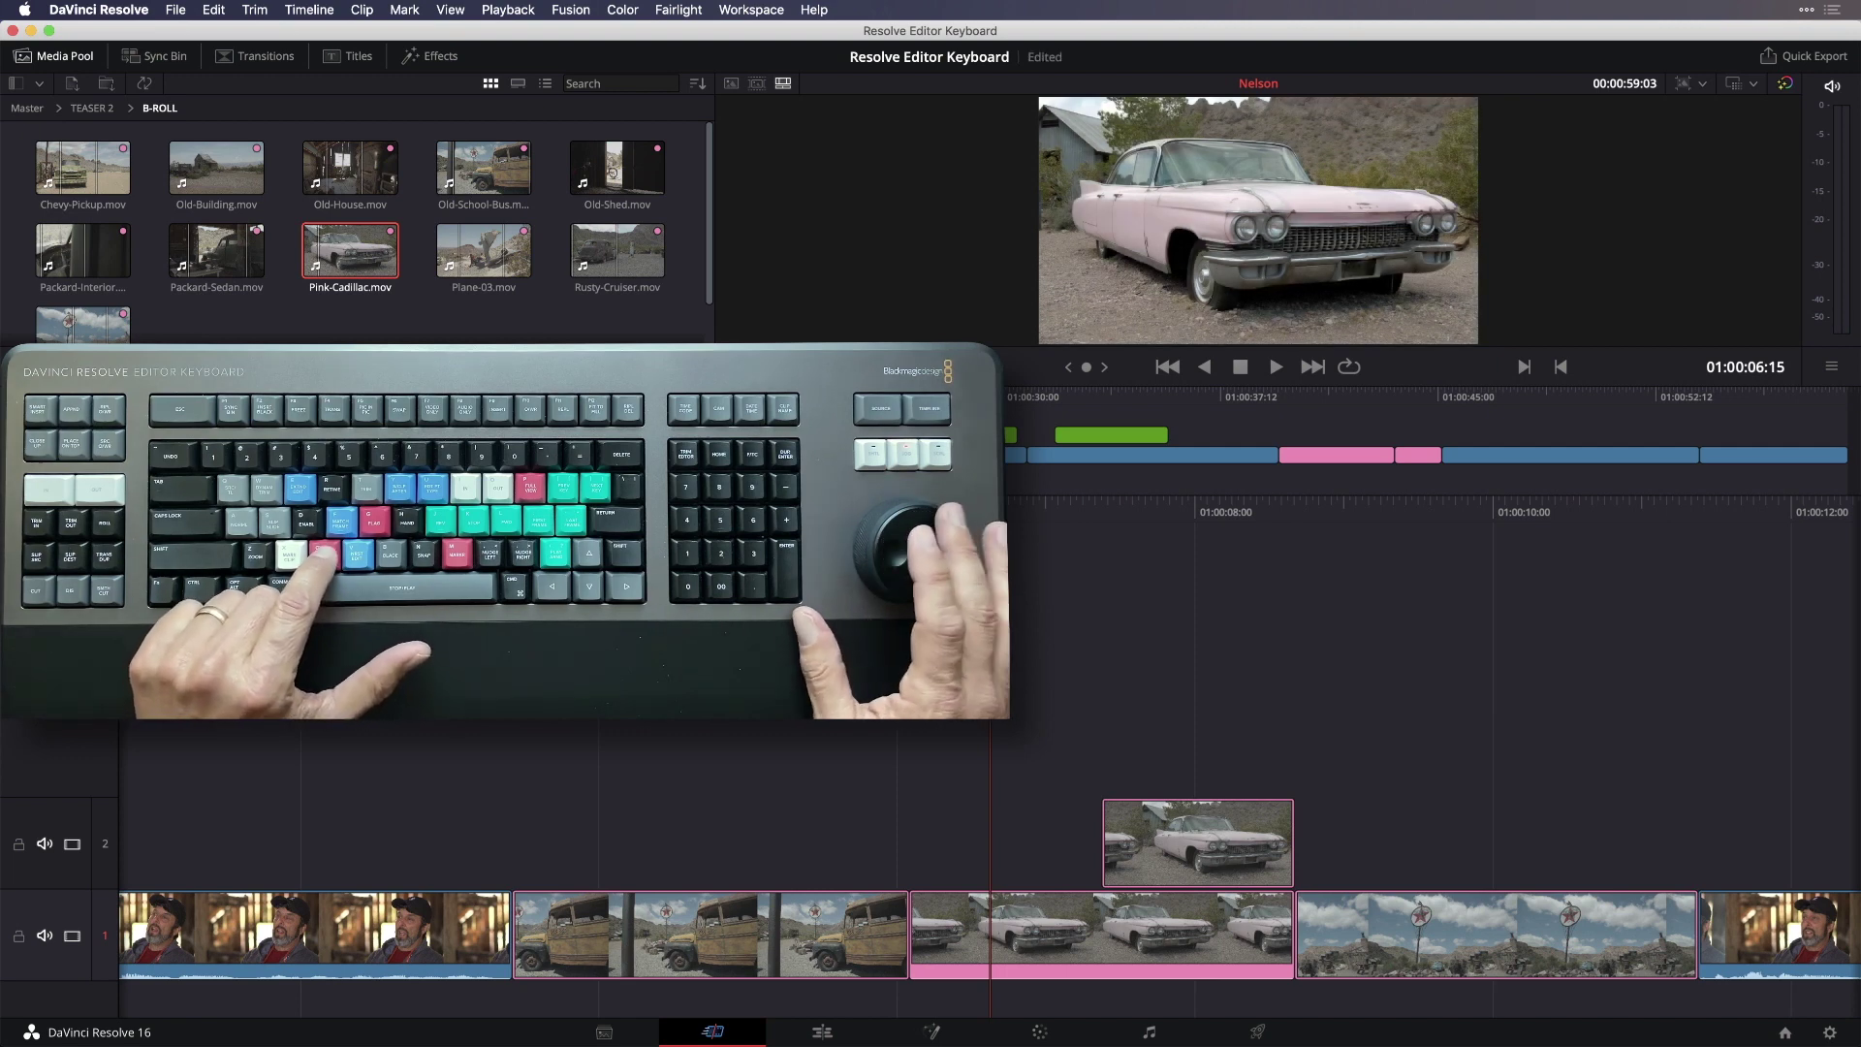
# Step: Apply Auto Color to the Cadillac close-up on track 2, with the playhead at 01:00:07:13
pyautogui.press('Right')
pyautogui.press('Right')
pyautogui.press('Right')
pyautogui.press('Right')
pyautogui.press('Right')
pyautogui.press('Right')
pyautogui.press('Right')
pyautogui.press('Right')
pyautogui.press('Right')
pyautogui.press('Right')
pyautogui.press('Right')
pyautogui.press('Right')
pyautogui.press('Right')
pyautogui.press('Right')
pyautogui.press('Right')
pyautogui.press('Right')
pyautogui.press('Right')
pyautogui.press('Right')
pyautogui.press('Right')
pyautogui.press('Right')
pyautogui.press('c')
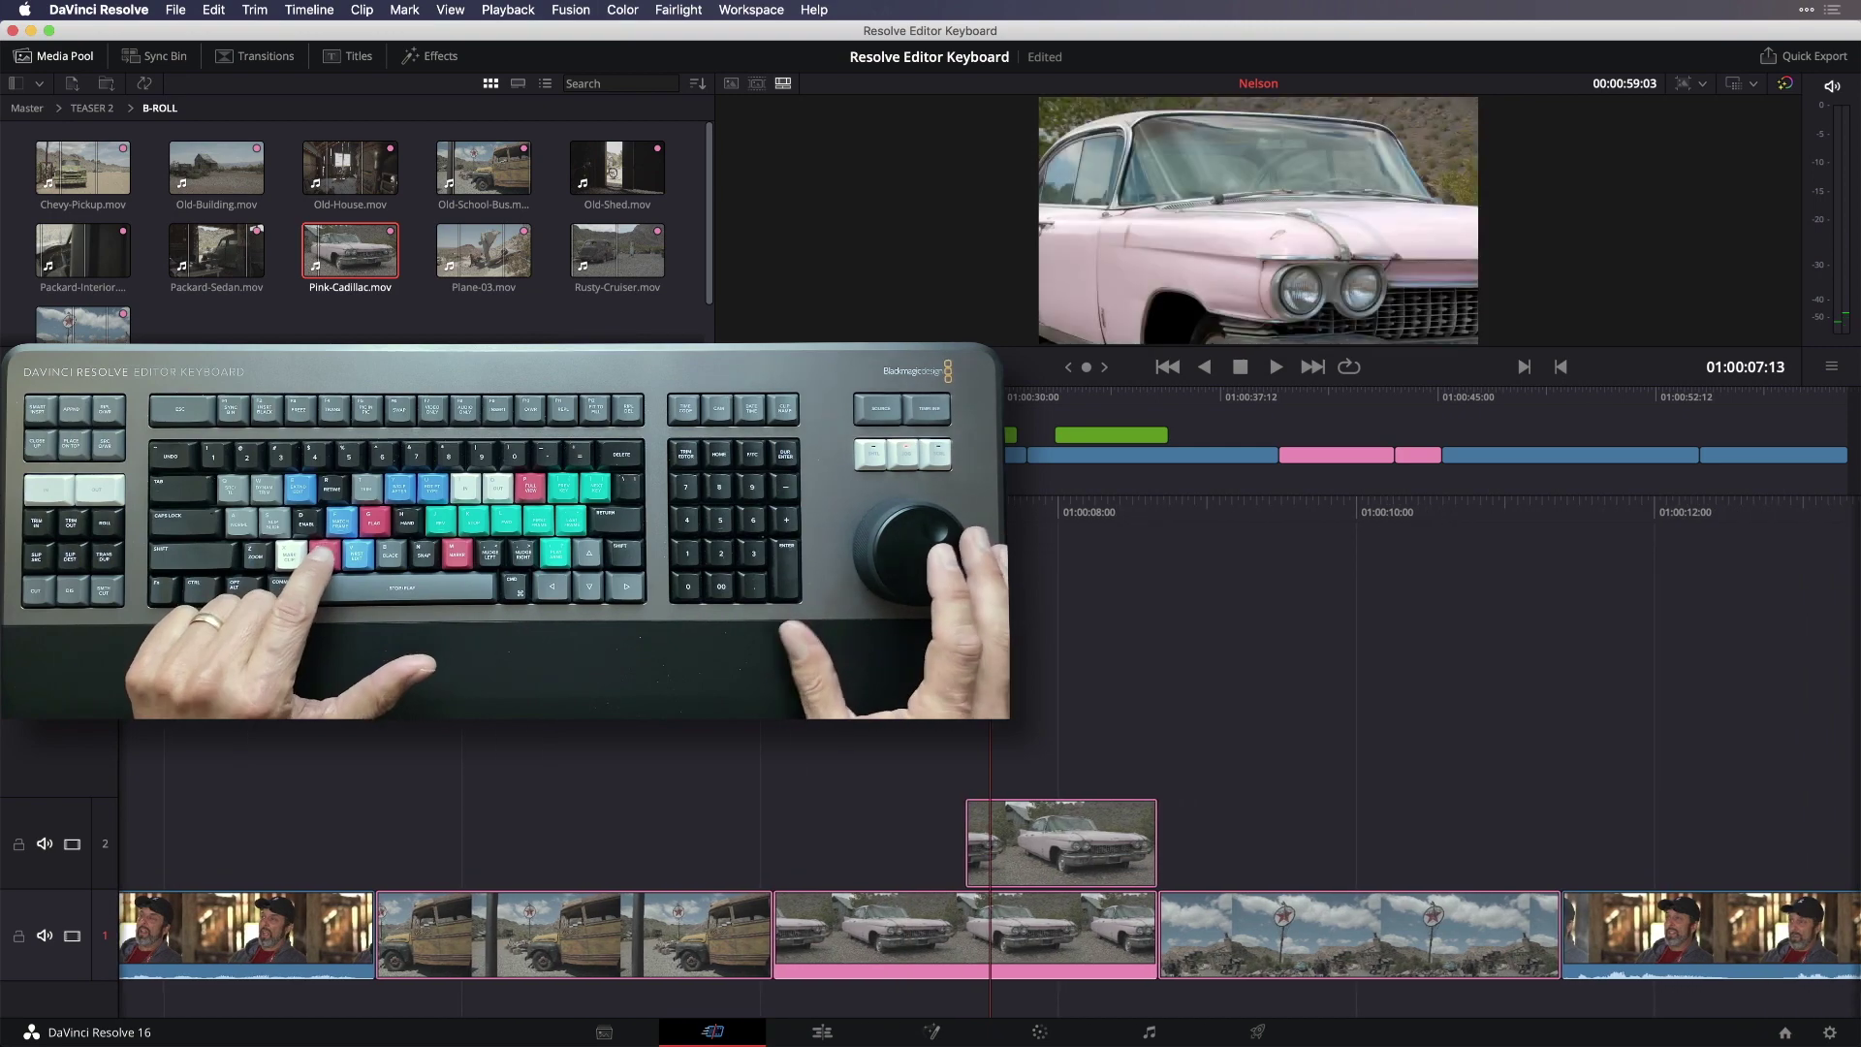
# Step: Apply Auto Color to the old school bus clip just before the wide Cadillac shot on track 1
pyautogui.press('Left')
pyautogui.press('Left')
pyautogui.press('Left')
pyautogui.press('Left')
pyautogui.press('Left')
pyautogui.press('Left')
pyautogui.press('Left')
pyautogui.press('Left')
pyautogui.press('Left')
pyautogui.press('Left')
pyautogui.press('Left')
pyautogui.press('Left')
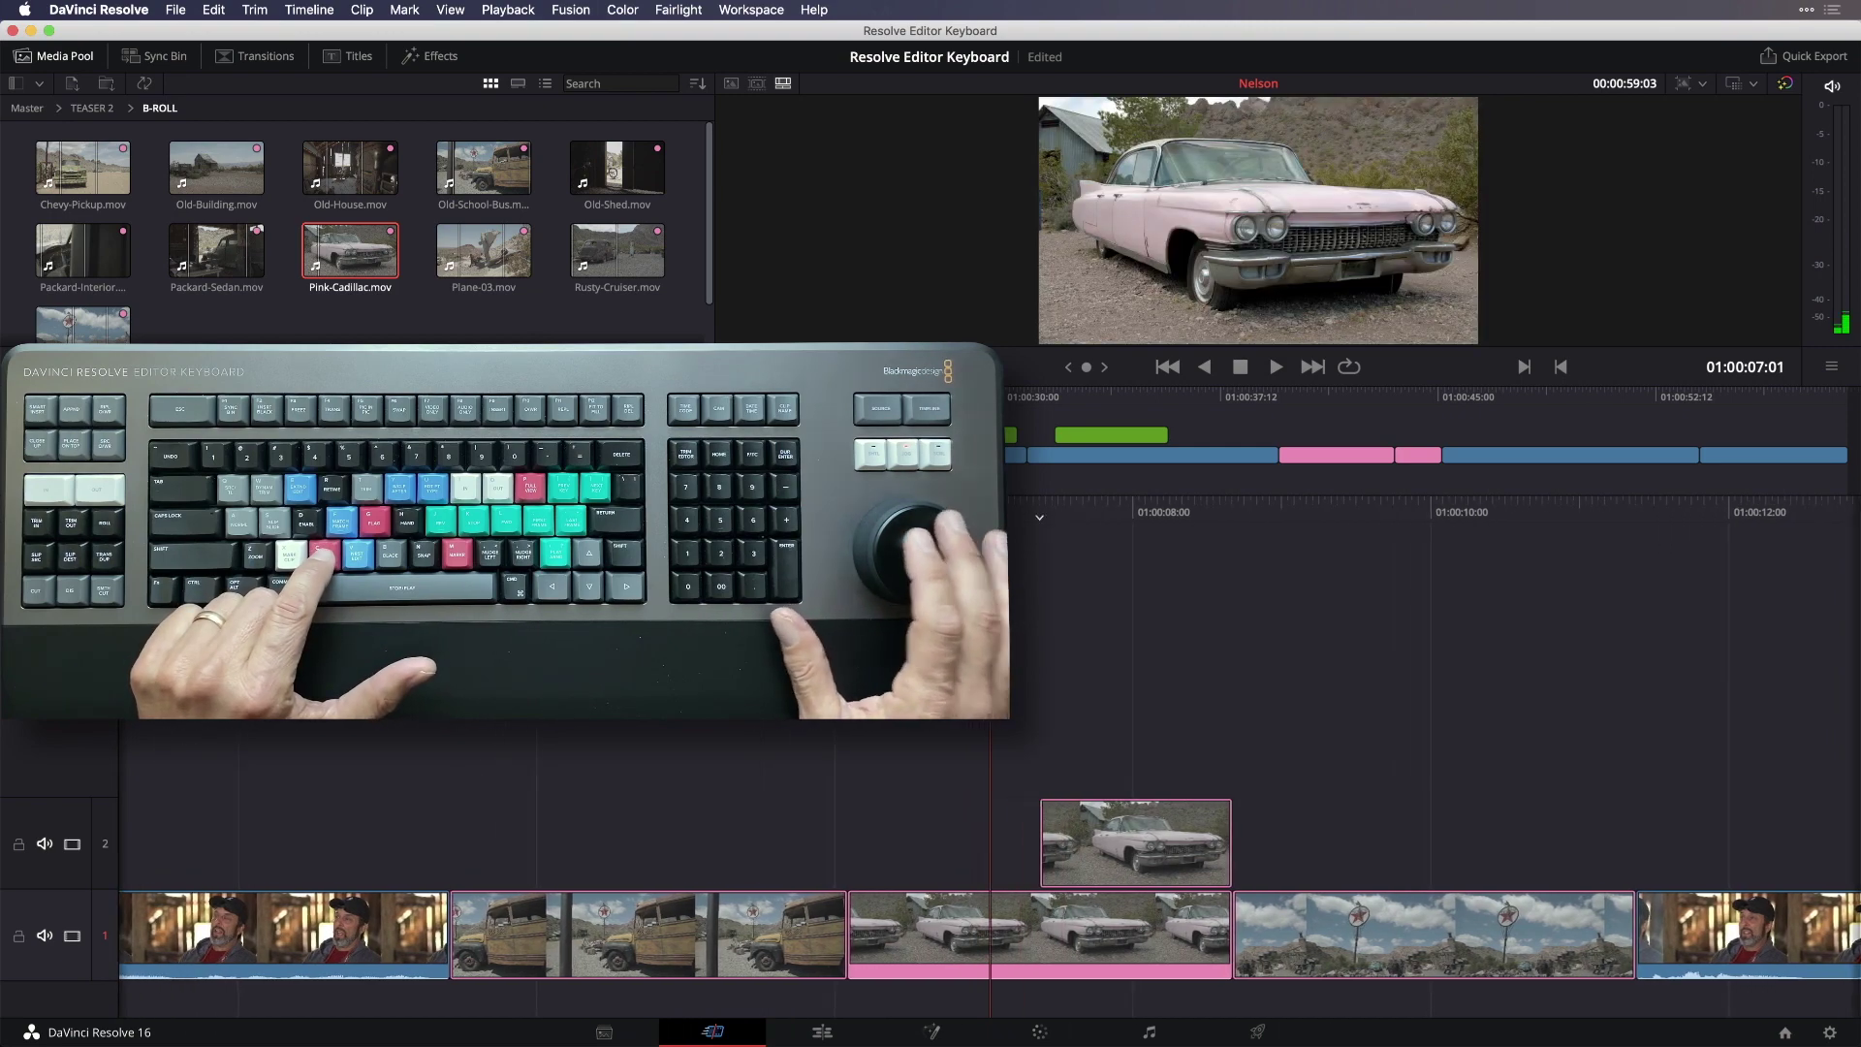
pyautogui.press('Left')
pyautogui.press('Left')
pyautogui.press('Left')
pyautogui.press('Left')
pyautogui.press('Left')
pyautogui.press('Left')
pyautogui.press('Left')
pyautogui.press('Left')
pyautogui.press('Left')
pyautogui.press('Left')
pyautogui.press('Left')
pyautogui.press('Left')
pyautogui.press('Left')
pyautogui.press('Left')
pyautogui.press('Left')
pyautogui.press('Left')
pyautogui.press('Left')
pyautogui.press('Left')
pyautogui.press('Left')
pyautogui.press('Left')
pyautogui.press('c')
# Step: Scrub forward through the bus and Cadillac shots to review their color correction
pyautogui.press('Right')
pyautogui.press('Right')
pyautogui.press('Right')
pyautogui.press('Right')
pyautogui.press('Right')
pyautogui.press('Right')
pyautogui.press('Right')
pyautogui.press('Right')
pyautogui.press('Right')
pyautogui.press('Right')
pyautogui.press('Right')
pyautogui.press('Right')
pyautogui.press('Right')
pyautogui.press('Right')
pyautogui.press('Right')
pyautogui.press('Right')
pyautogui.press('Right')
pyautogui.press('Right')
pyautogui.press('Right')
pyautogui.press('Right')
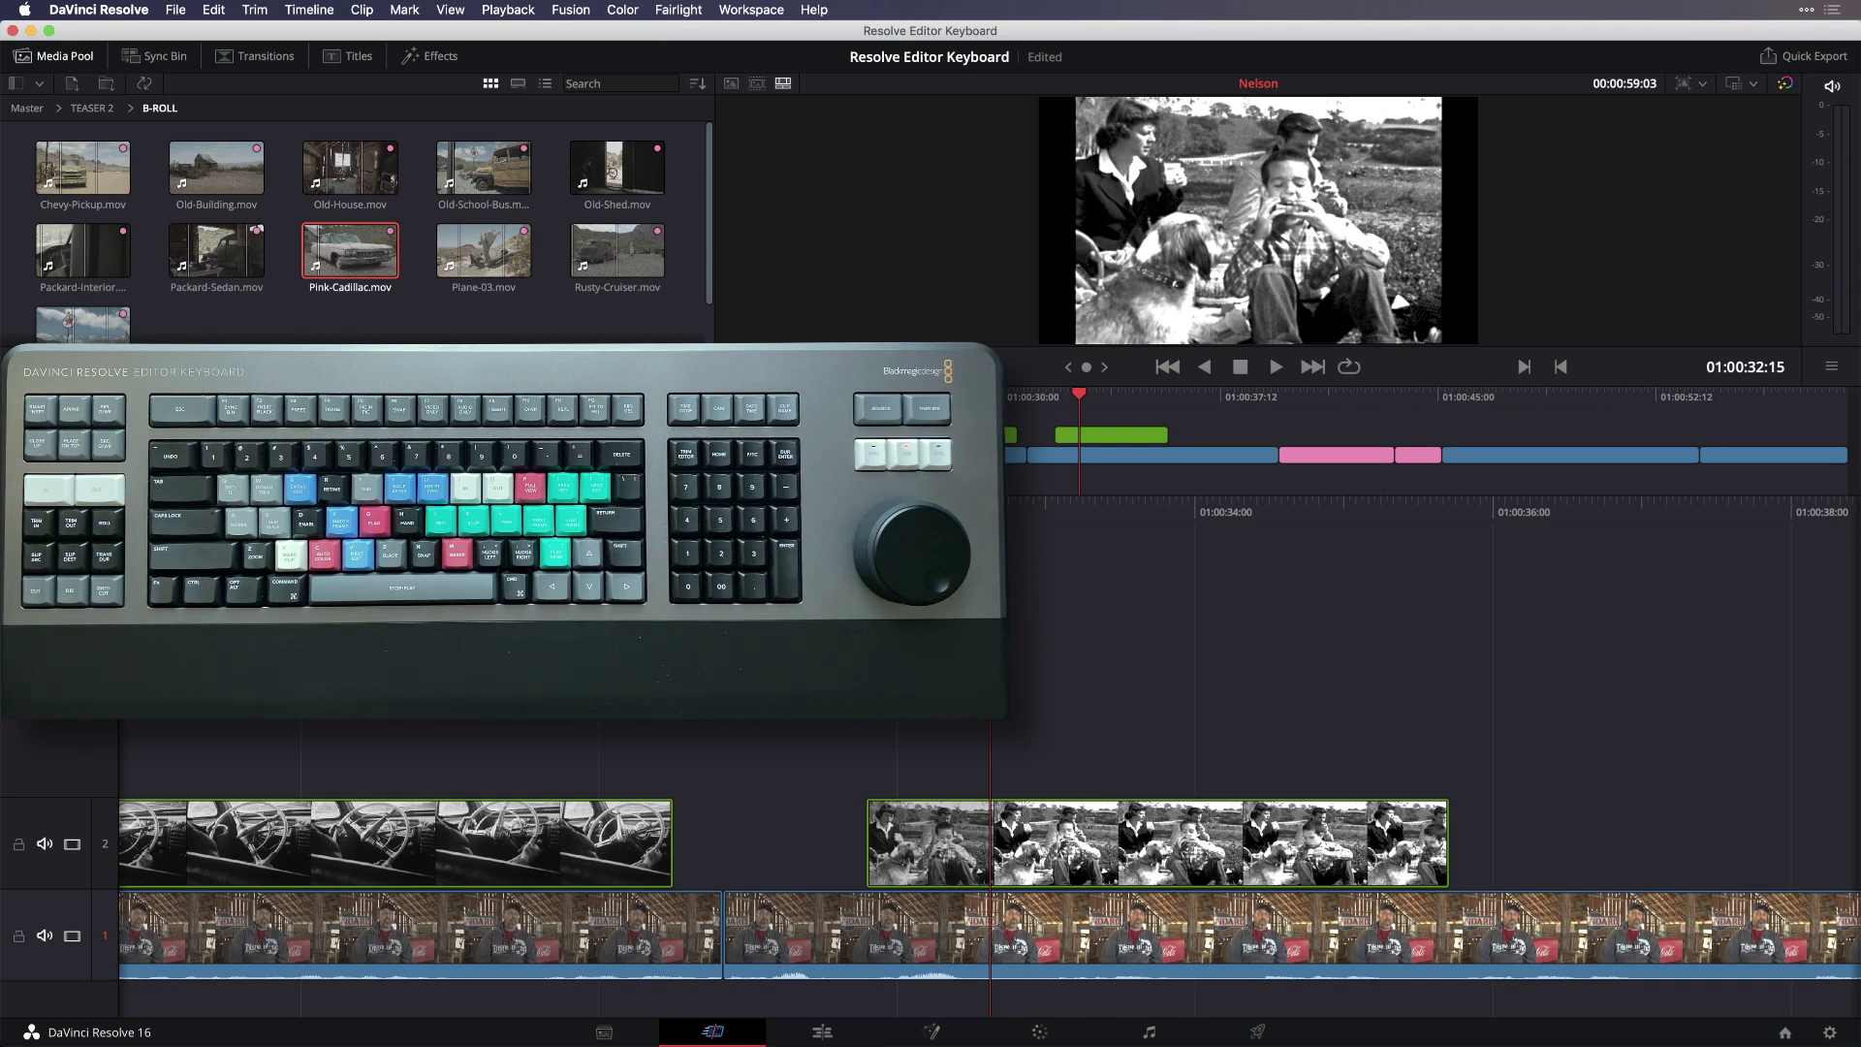
# Step: Jump the playhead to timecode 01:00:53:14 by entering 53.14
pyautogui.write('53')
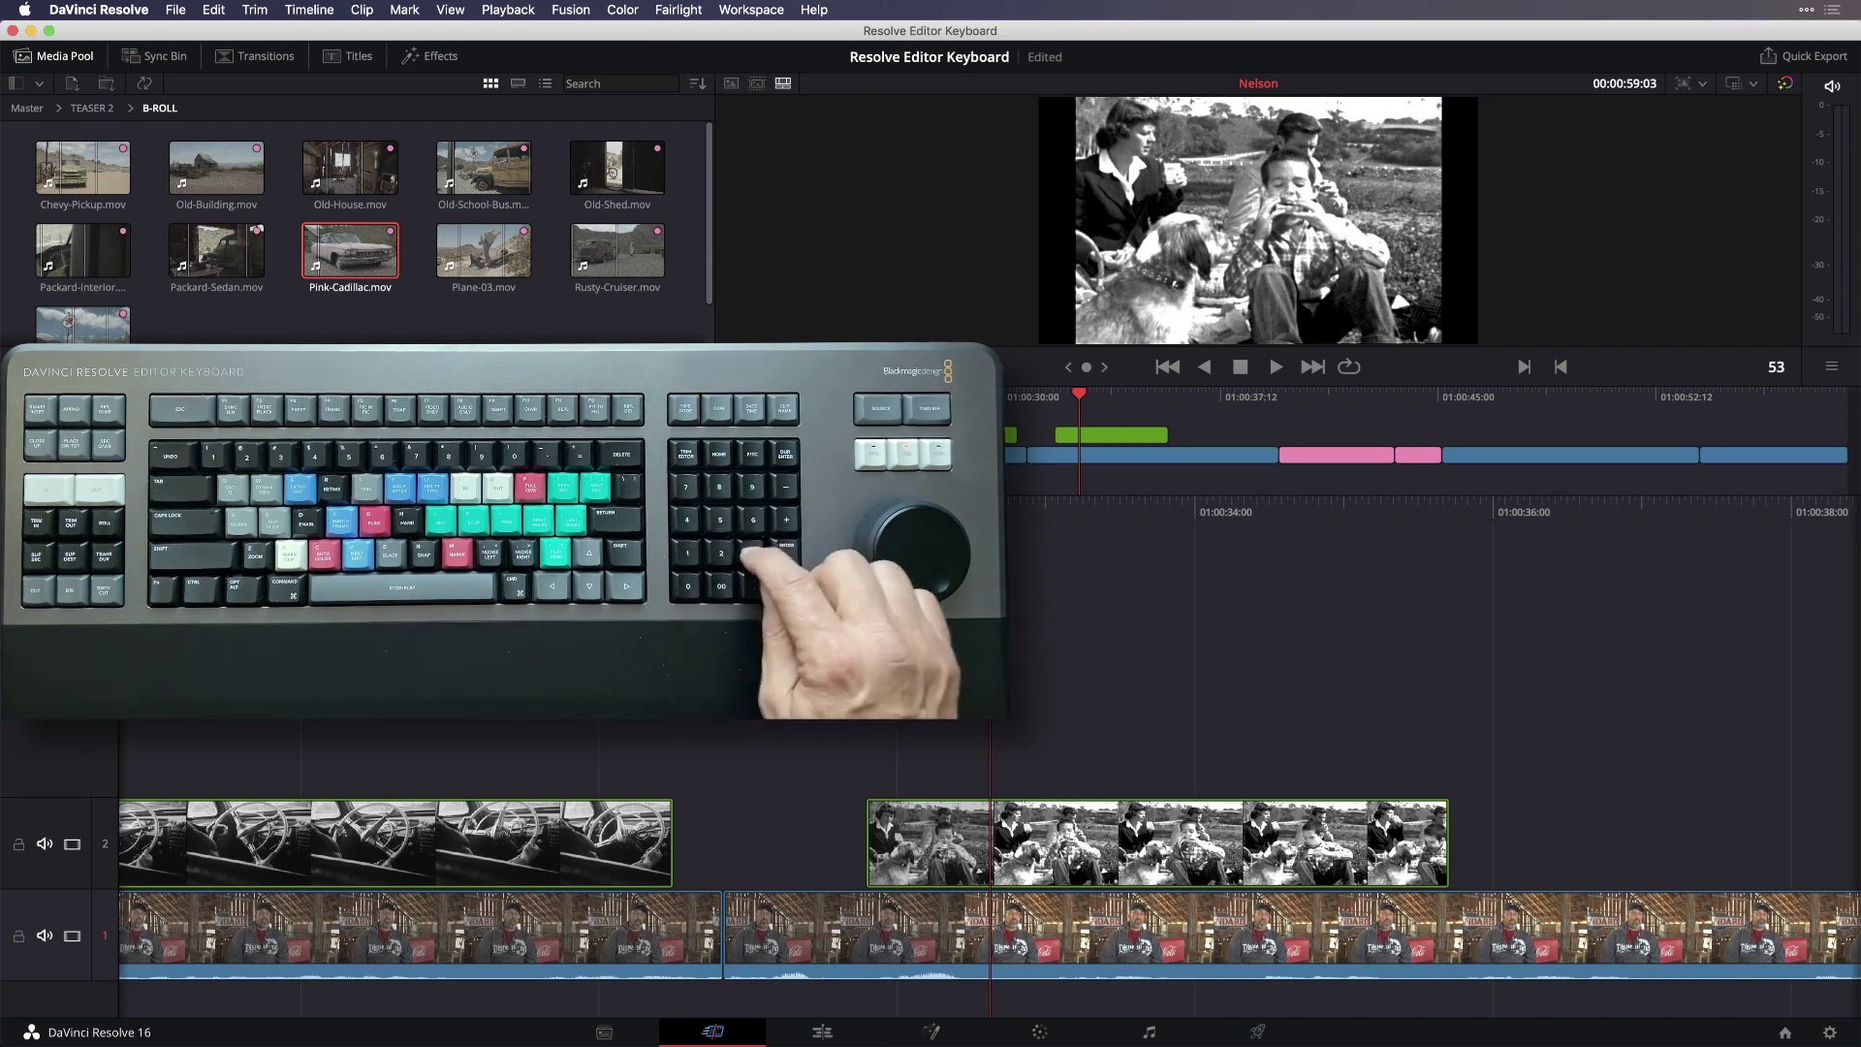
pyautogui.write('.14')
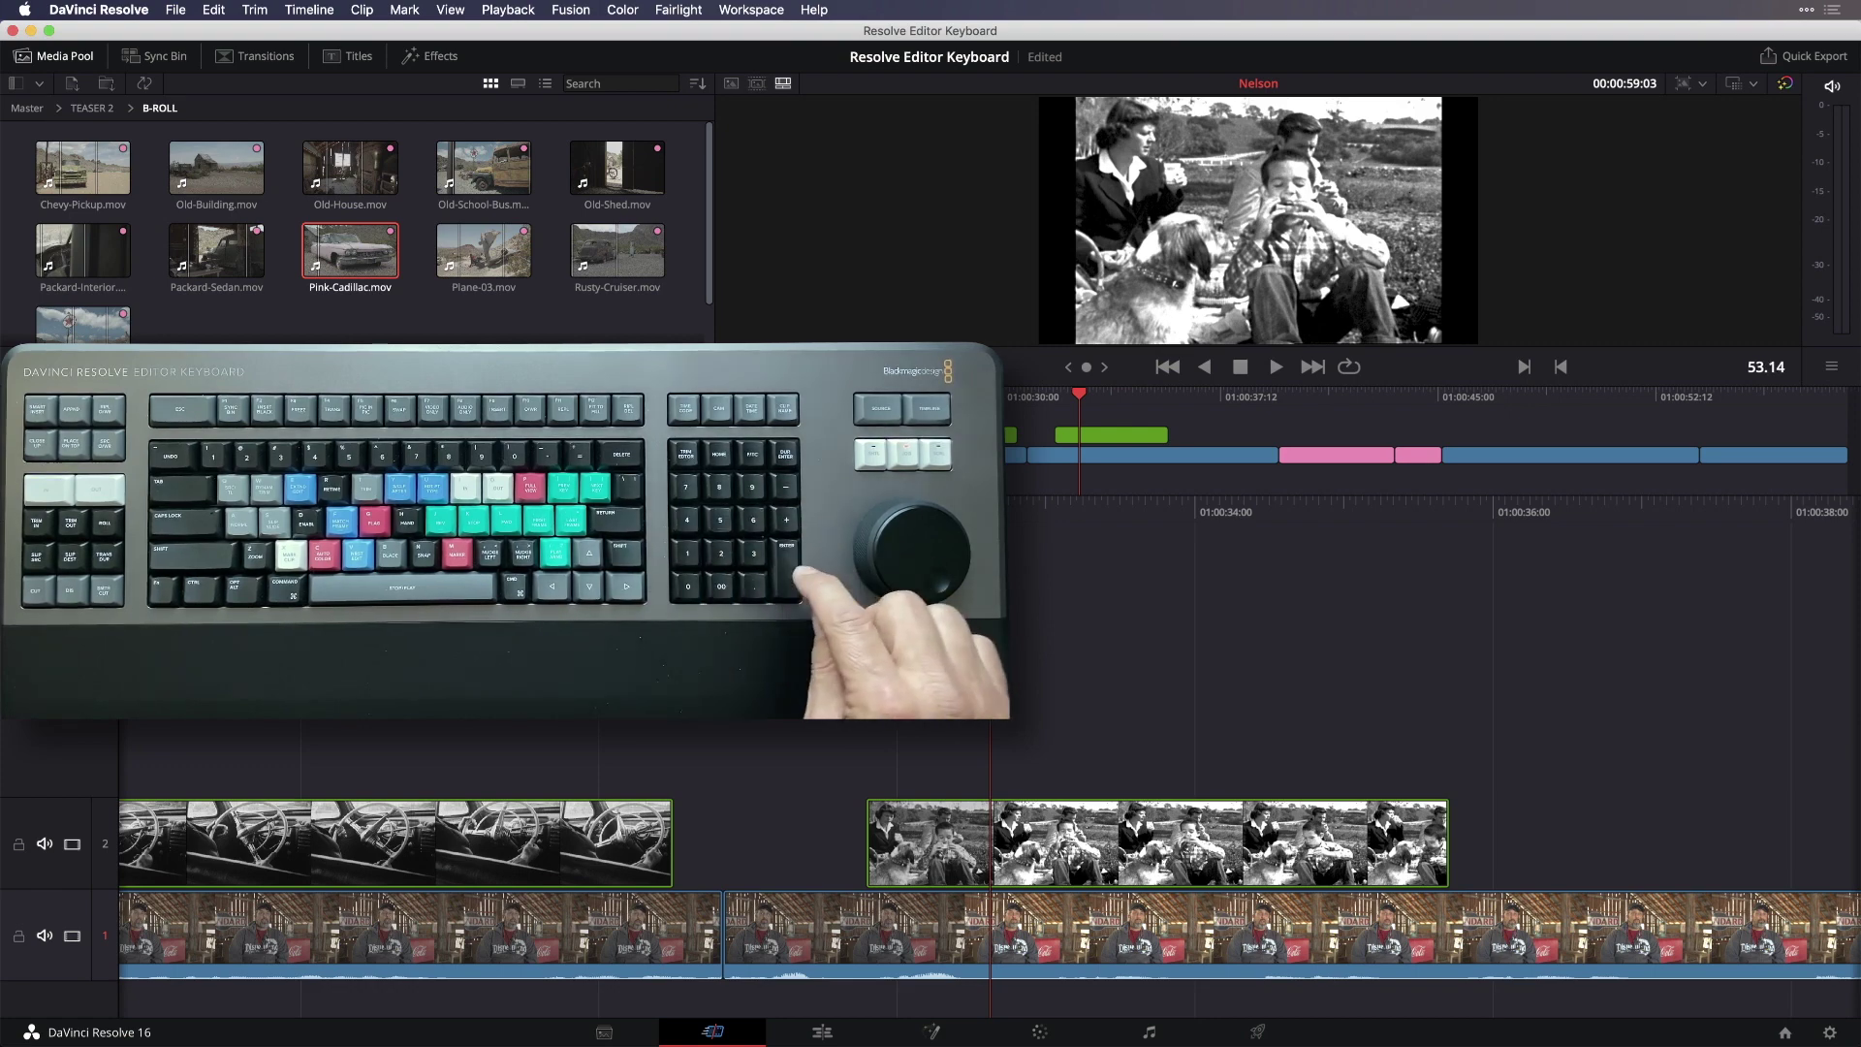
pyautogui.press('Return')
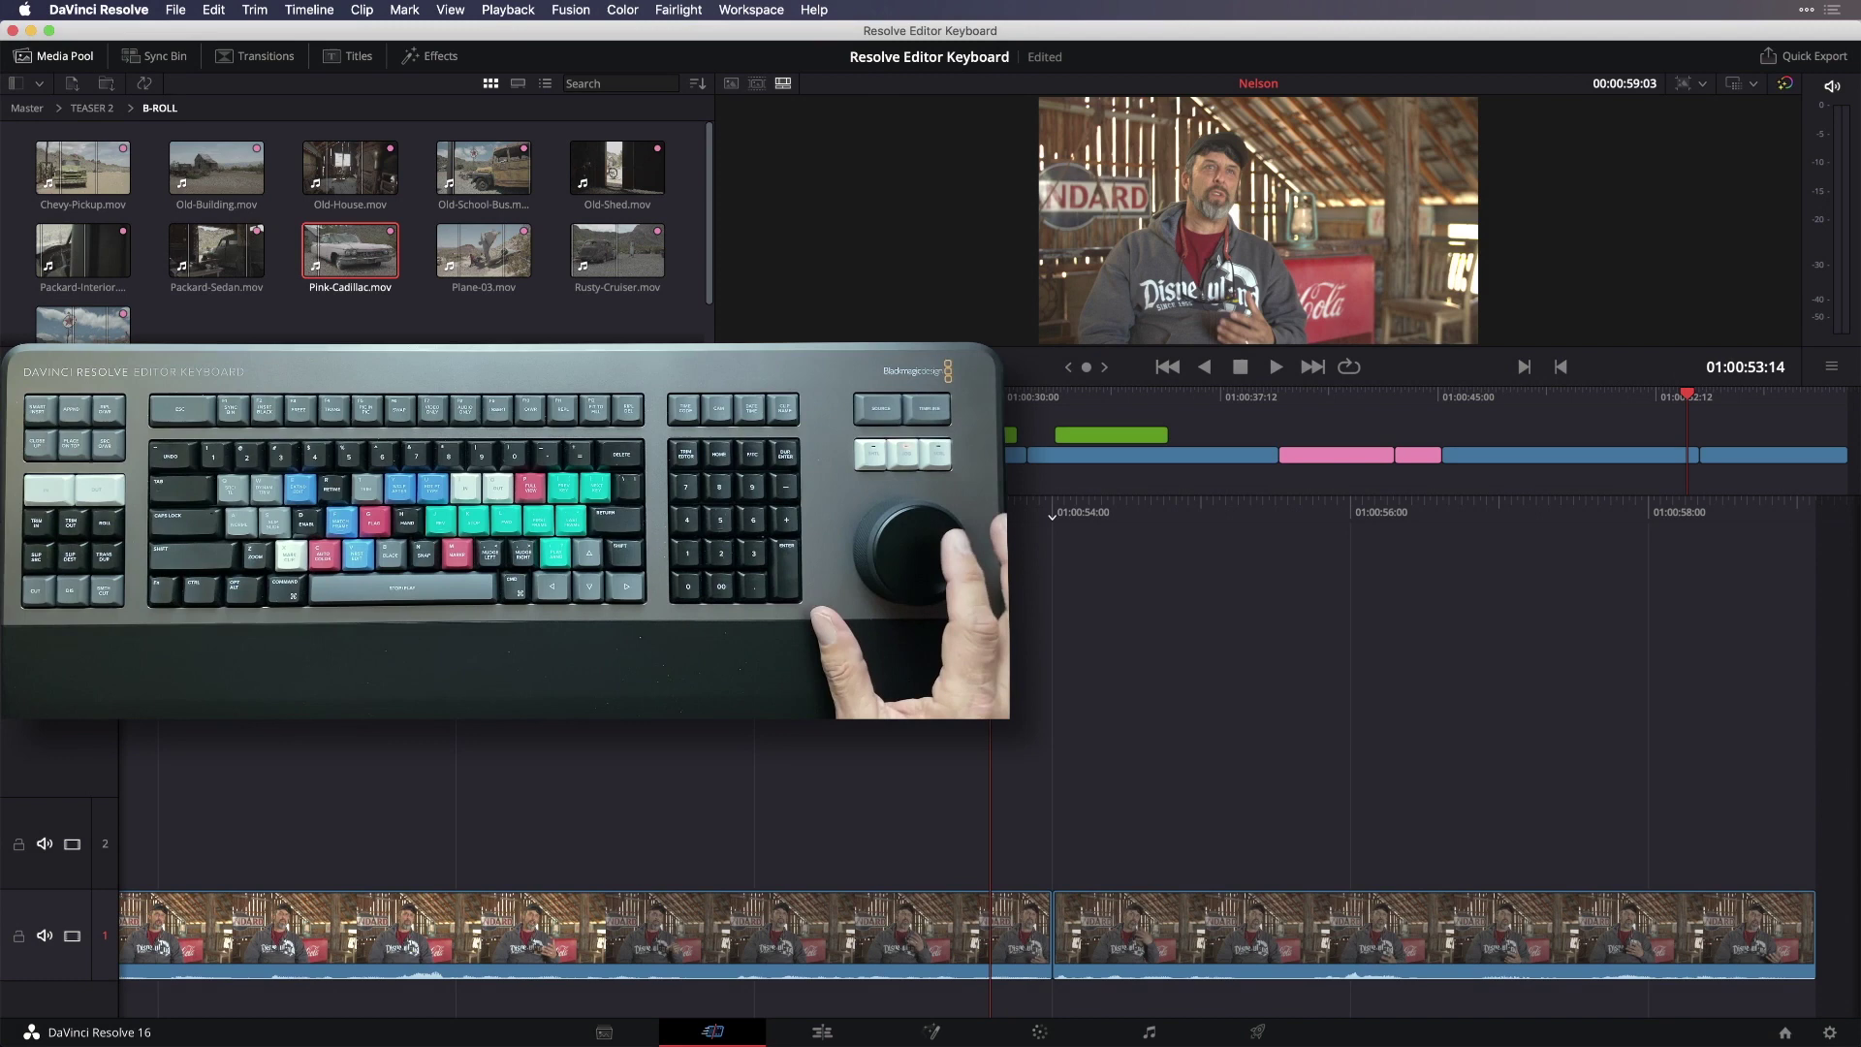
# Step: Scrub forward and back around 01:00:53:14 to examine the interview near the cut at about 01:00:54:00
pyautogui.press('Right')
pyautogui.press('Right')
pyautogui.press('Right')
pyautogui.press('Right')
pyautogui.press('Right')
pyautogui.press('Right')
pyautogui.press('Right')
pyautogui.press('Right')
pyautogui.press('Right')
pyautogui.press('Right')
pyautogui.press('Right')
pyautogui.press('Right')
pyautogui.press('Right')
pyautogui.press('Right')
pyautogui.press('Right')
pyautogui.press('Right')
pyautogui.press('Left')
pyautogui.press('Left')
pyautogui.press('Left')
pyautogui.press('Left')
pyautogui.press('Left')
pyautogui.press('Left')
pyautogui.press('Left')
pyautogui.press('Left')
pyautogui.press('Left')
pyautogui.press('Left')
pyautogui.press('Left')
pyautogui.press('Left')
pyautogui.press('Left')
pyautogui.press('Left')
pyautogui.press('Left')
pyautogui.press('Left')
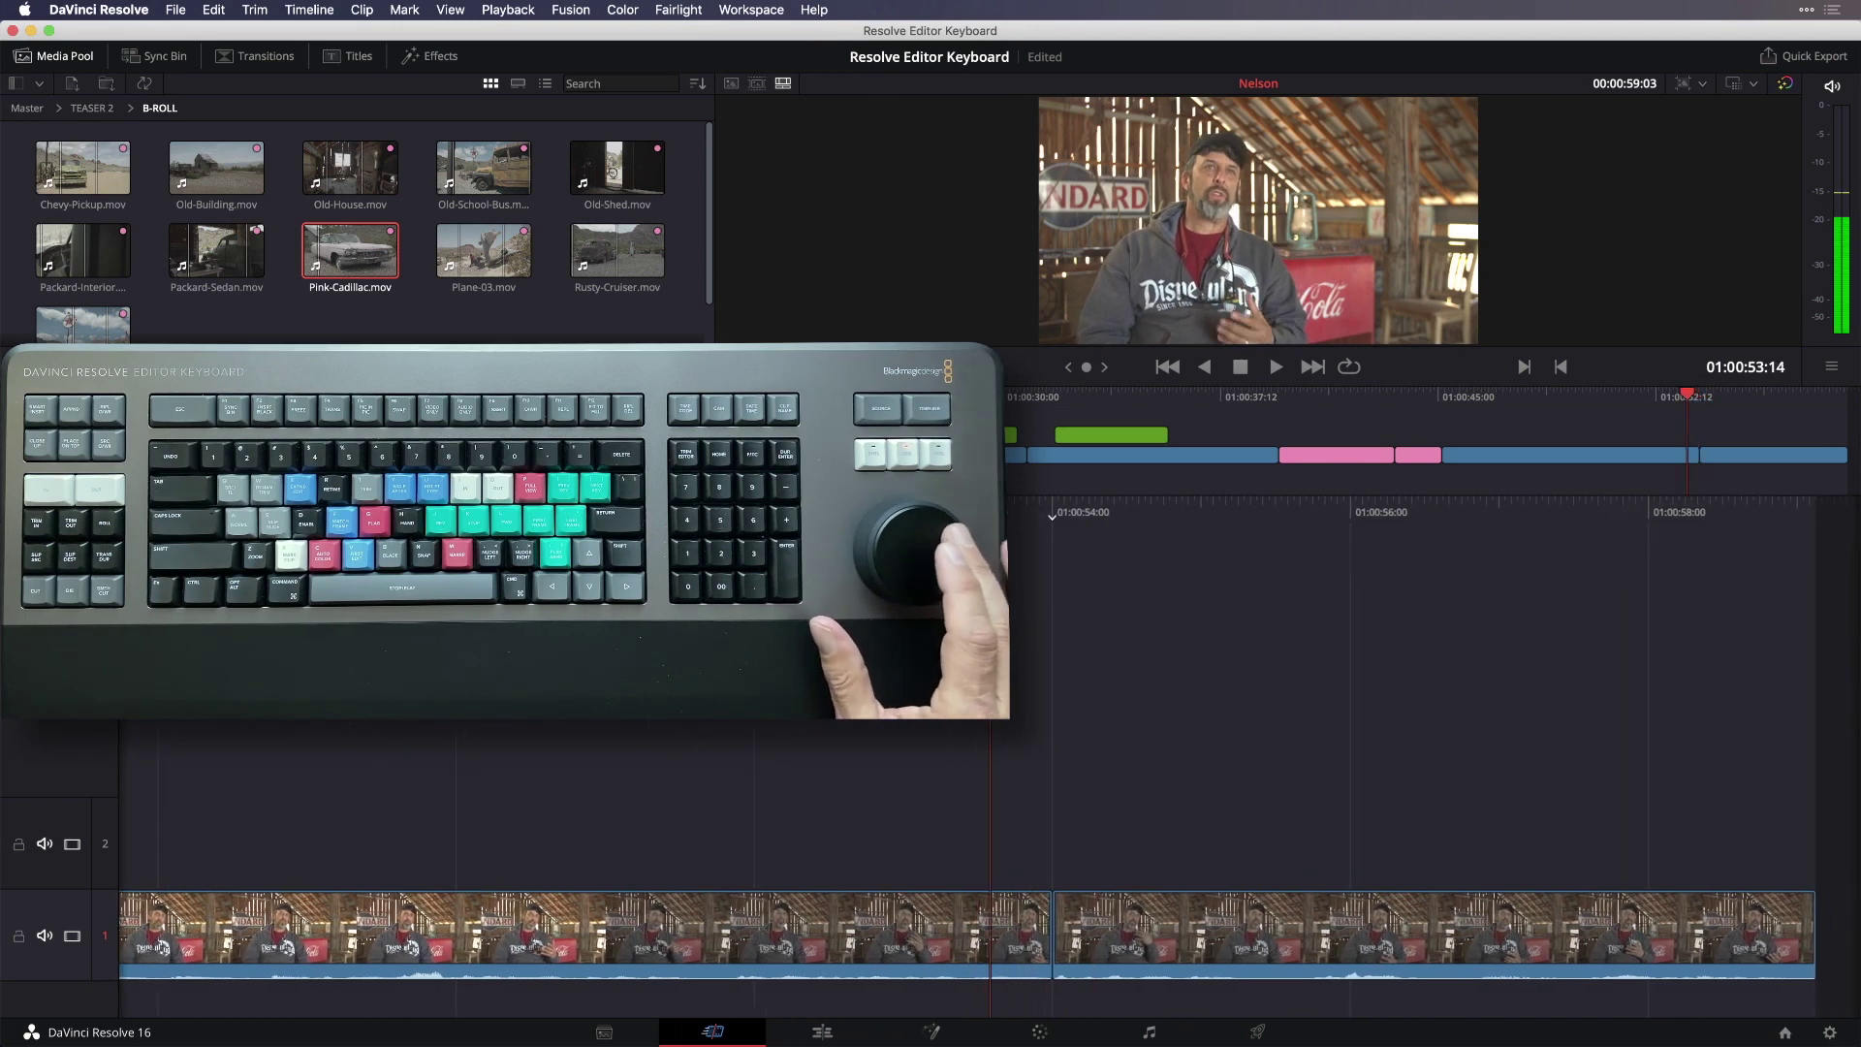
# Step: Jog forward and back through the interview frames just before the 01:00:54:00 cut to examine them frame by frame
pyautogui.press('Right')
pyautogui.press('Right')
pyautogui.press('Right')
pyautogui.press('Right')
pyautogui.press('Right')
pyautogui.press('Right')
pyautogui.press('Right')
pyautogui.press('Right')
pyautogui.press('Right')
pyautogui.press('Right')
pyautogui.press('Right')
pyautogui.press('Right')
pyautogui.press('Right')
pyautogui.press('Right')
pyautogui.press('Right')
pyautogui.press('Right')
pyautogui.press('Right')
pyautogui.press('Right')
pyautogui.press('Right')
pyautogui.press('Right')
pyautogui.press('Left')
pyautogui.press('Left')
pyautogui.press('Left')
pyautogui.press('Left')
pyautogui.press('Left')
pyautogui.press('Left')
pyautogui.press('Left')
pyautogui.press('Left')
pyautogui.press('Left')
pyautogui.press('Left')
pyautogui.press('Left')
pyautogui.press('Left')
pyautogui.press('Left')
pyautogui.press('Left')
pyautogui.press('Left')
pyautogui.press('Left')
pyautogui.press('Left')
pyautogui.press('Left')
pyautogui.press('Left')
pyautogui.press('Left')
pyautogui.press('Left')
pyautogui.press('Left')
pyautogui.press('Left')
pyautogui.press('Left')
pyautogui.press('Left')
pyautogui.press('Left')
pyautogui.press('Left')
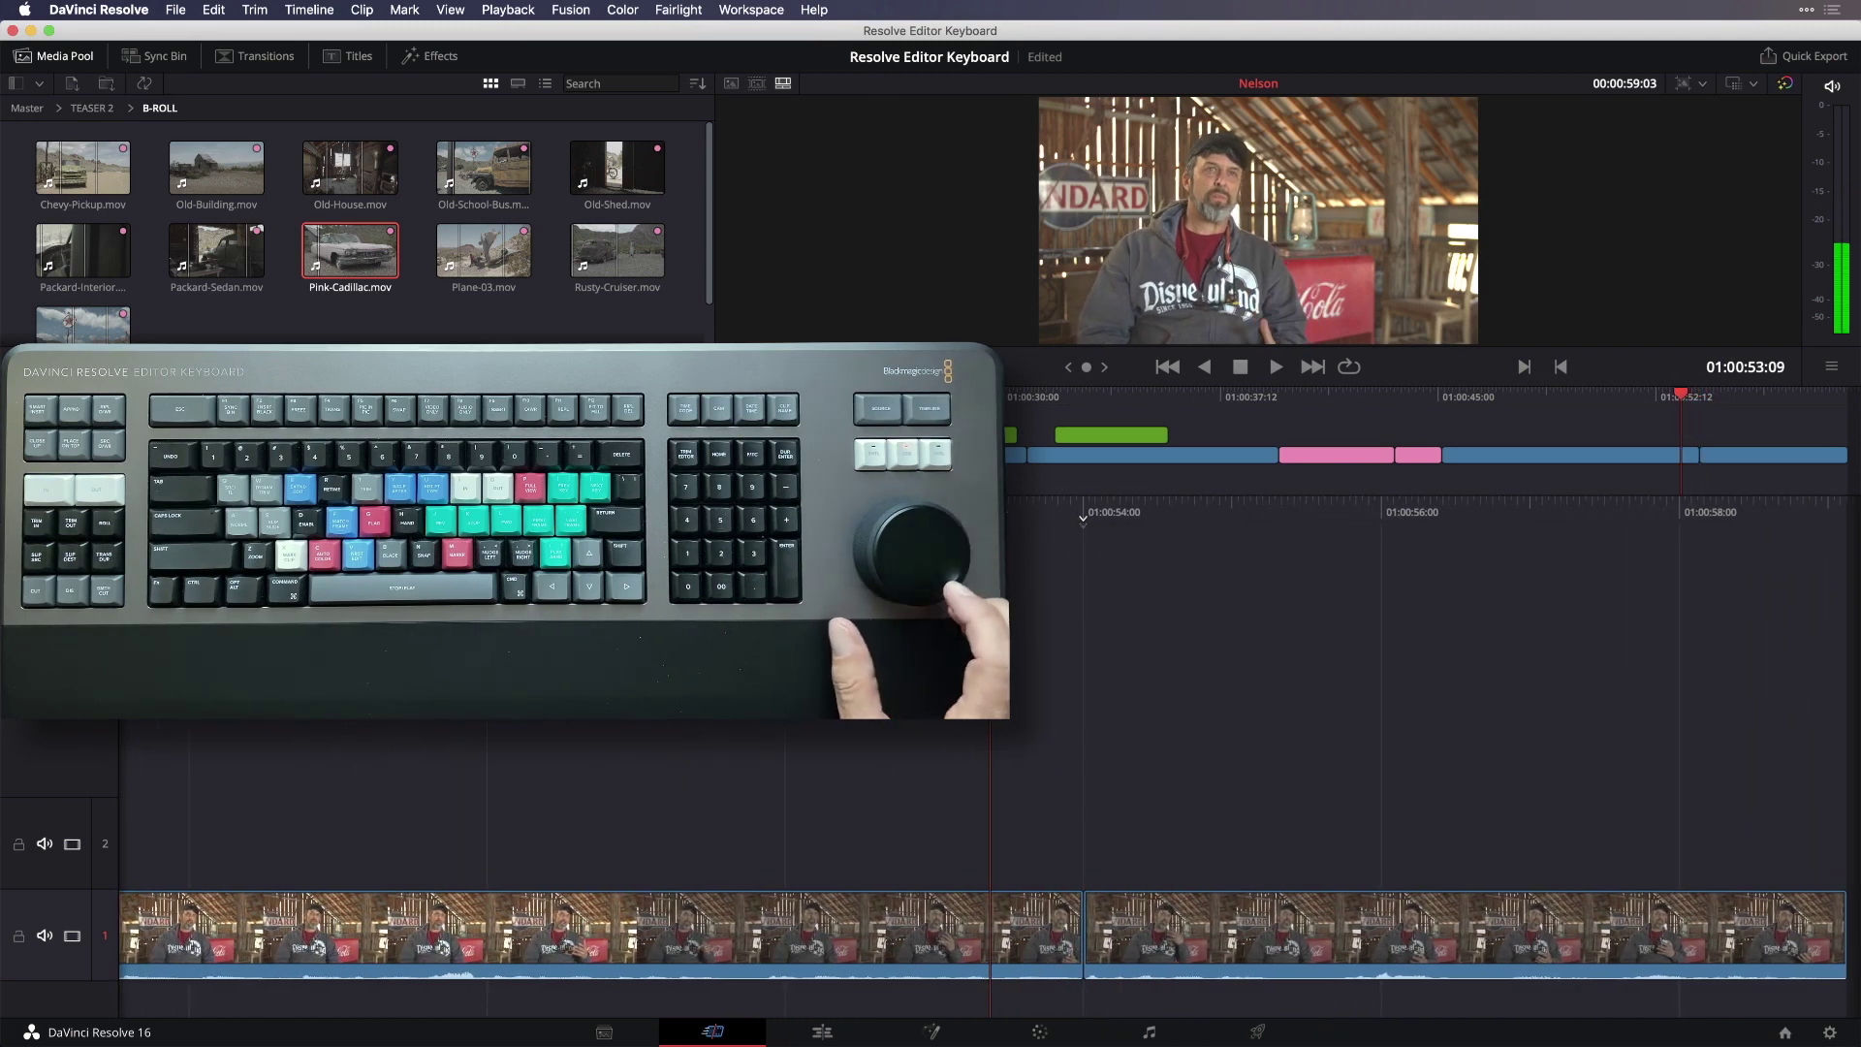
pyautogui.press('Left')
pyautogui.press('Left')
pyautogui.press('Left')
pyautogui.press('Left')
pyautogui.press('Left')
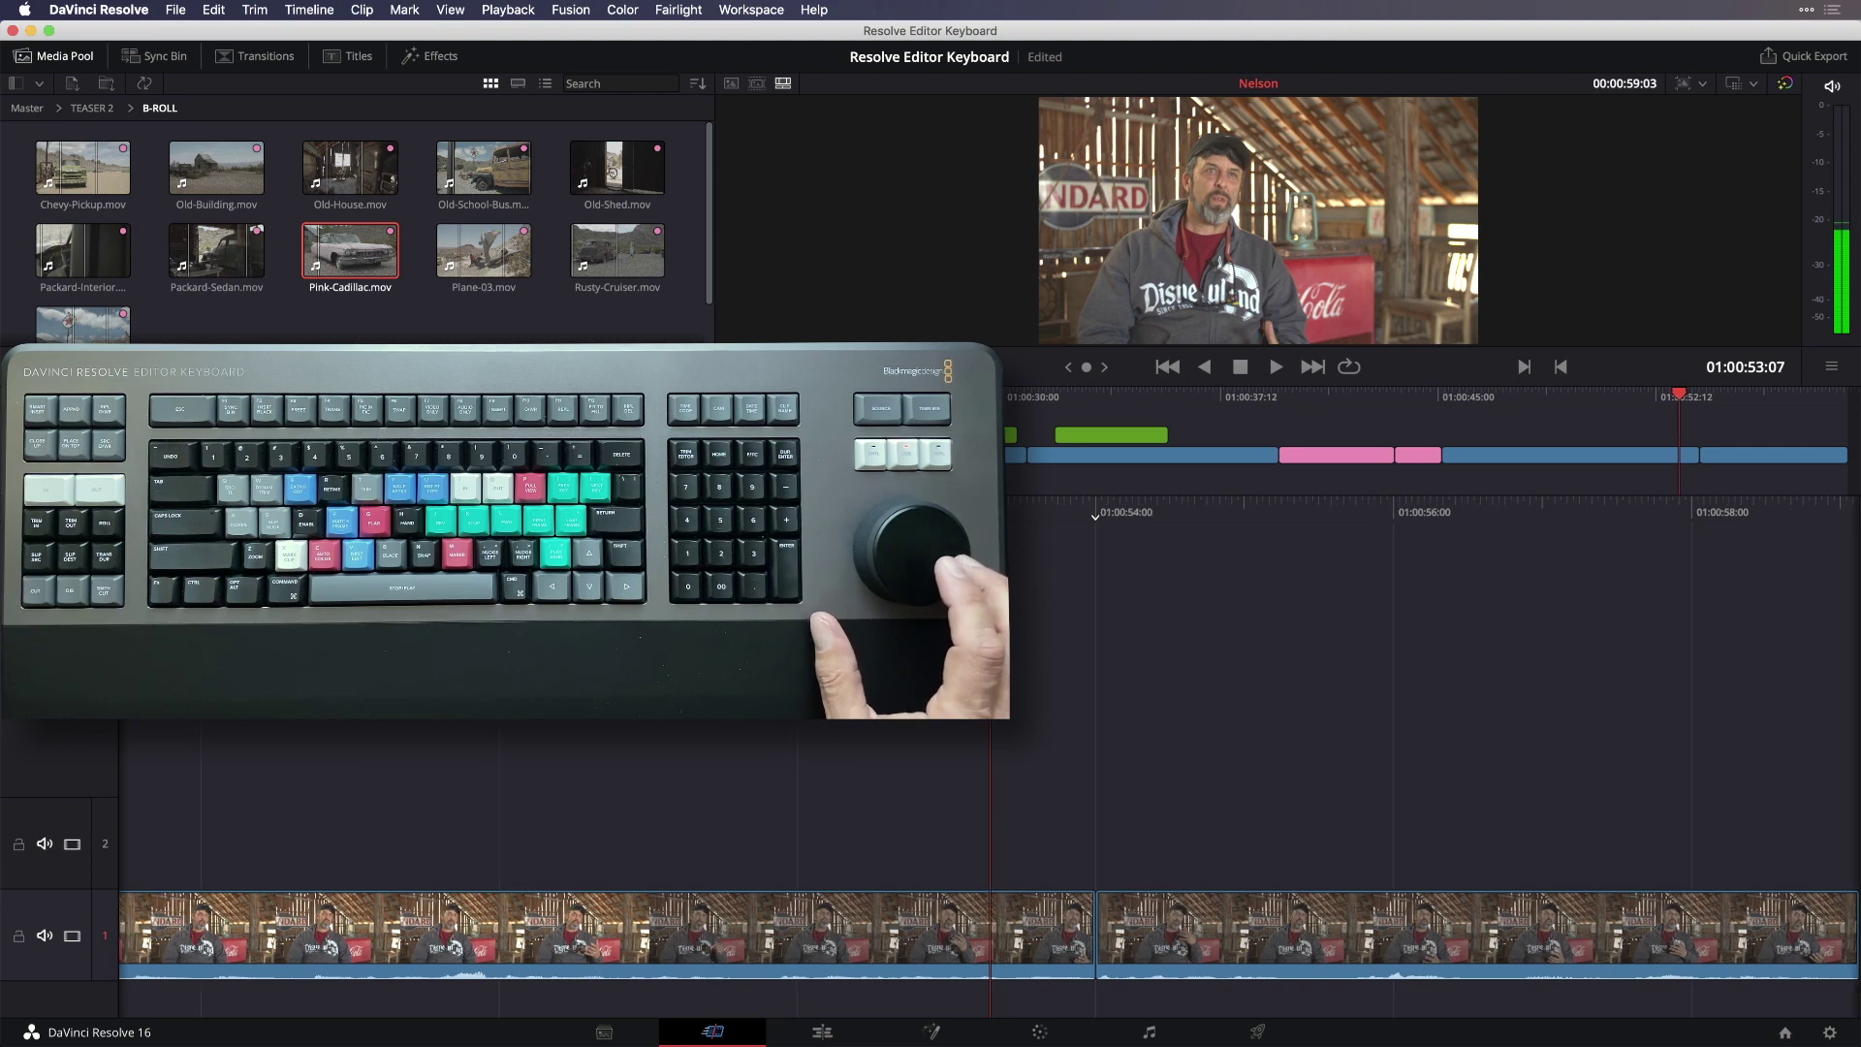
# Step: Mark an In point on the timeline at 01:00:51:15 in the interview
pyautogui.press('Left')
pyautogui.press('Left')
pyautogui.press('Left')
pyautogui.press('Left')
pyautogui.press('Left')
pyautogui.press('Left')
pyautogui.press('Left')
pyautogui.press('Left')
pyautogui.press('Left')
pyautogui.press('Left')
pyautogui.press('Left')
pyautogui.press('Left')
pyautogui.press('Left')
pyautogui.press('Left')
pyautogui.press('Left')
pyautogui.press('Left')
pyautogui.press('Left')
pyautogui.press('Left')
pyautogui.press('Left')
pyautogui.press('Left')
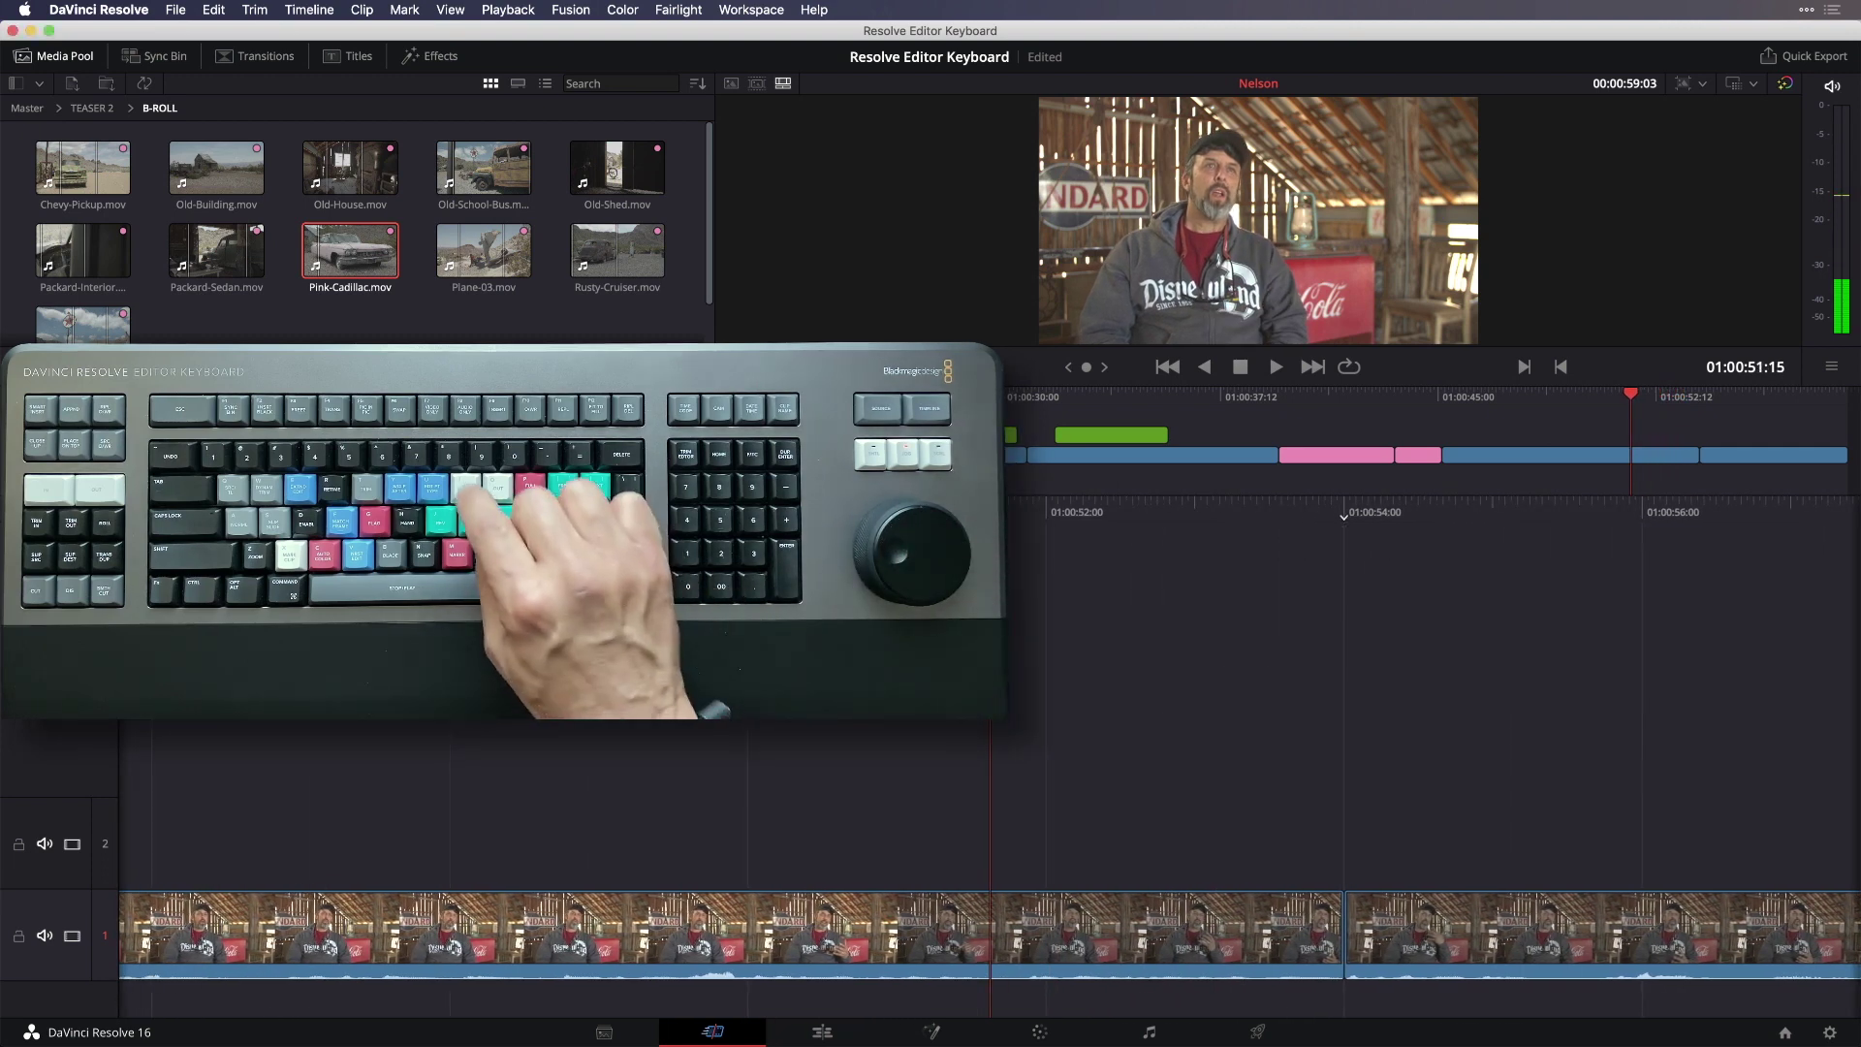
pyautogui.press('i')
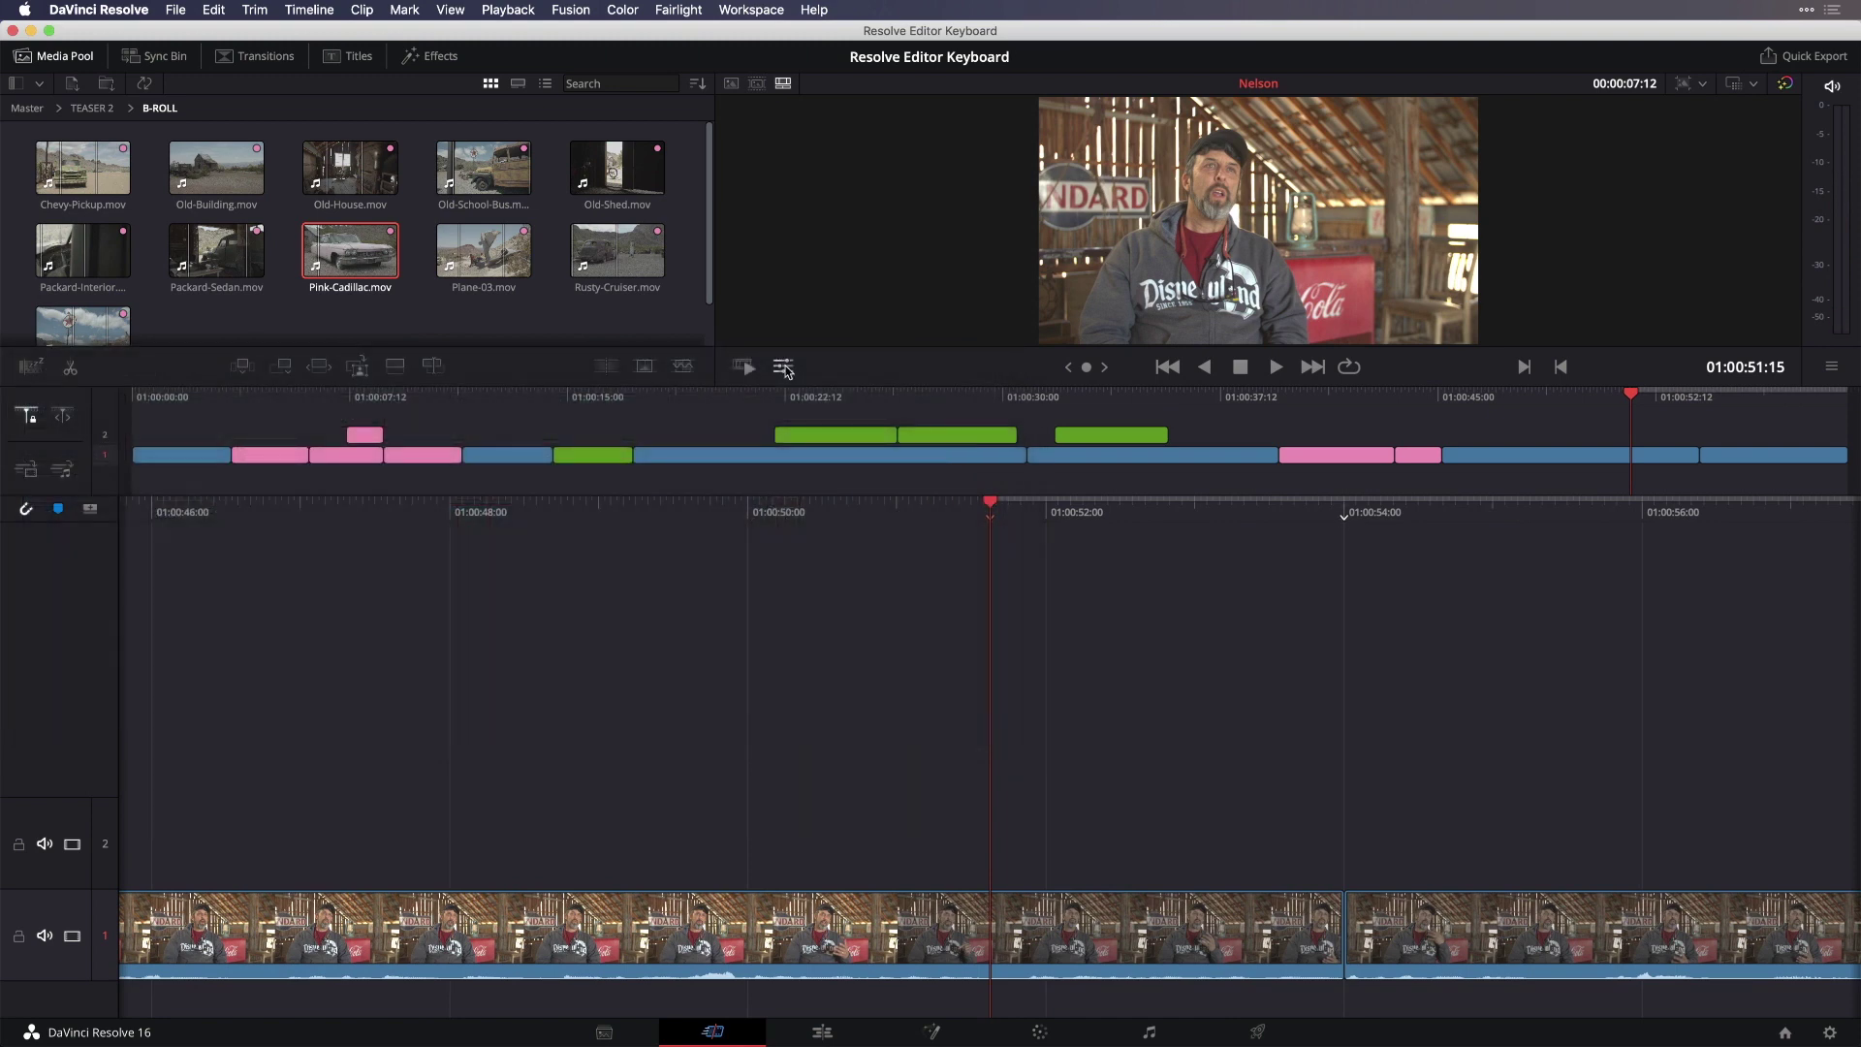
# Step: Mark an Out point on the timeline at 01:00:55:16 in the interview
pyautogui.press('Right')
pyautogui.press('Right')
pyautogui.press('Right')
pyautogui.press('Right')
pyautogui.press('Right')
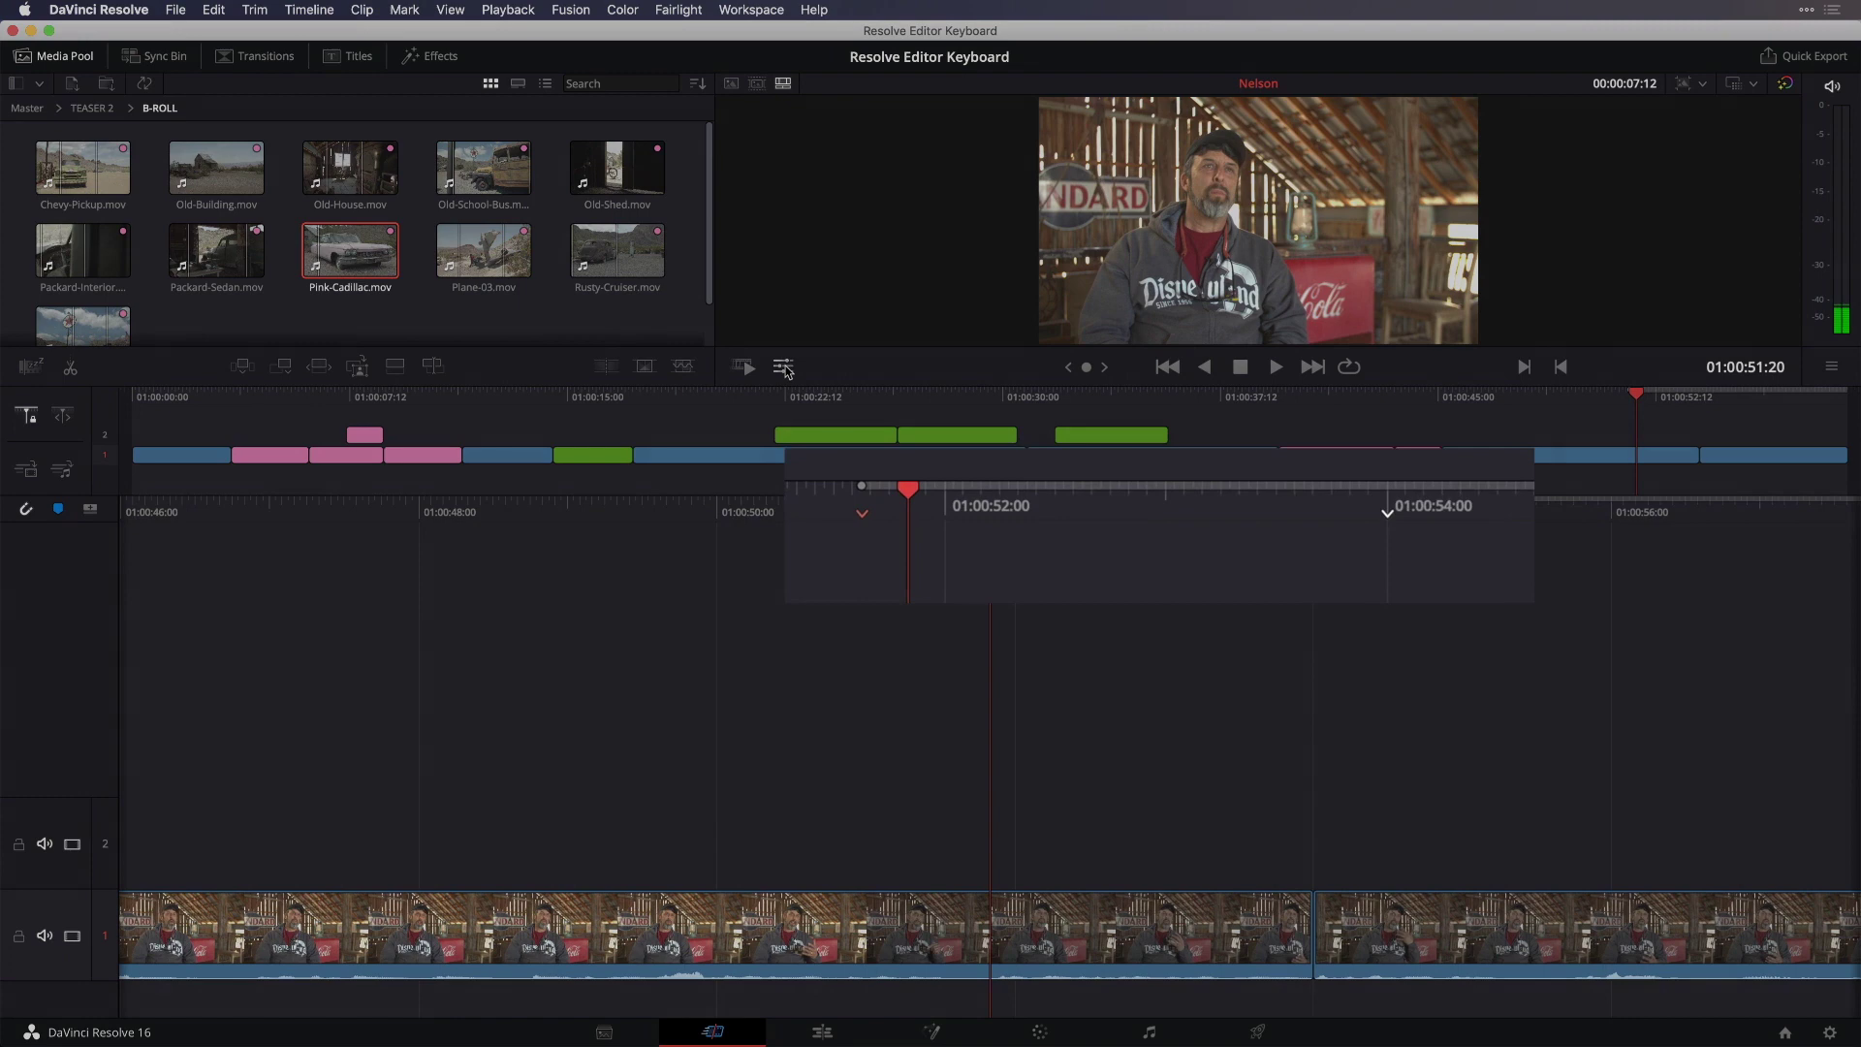
pyautogui.press('Right')
pyautogui.press('Right')
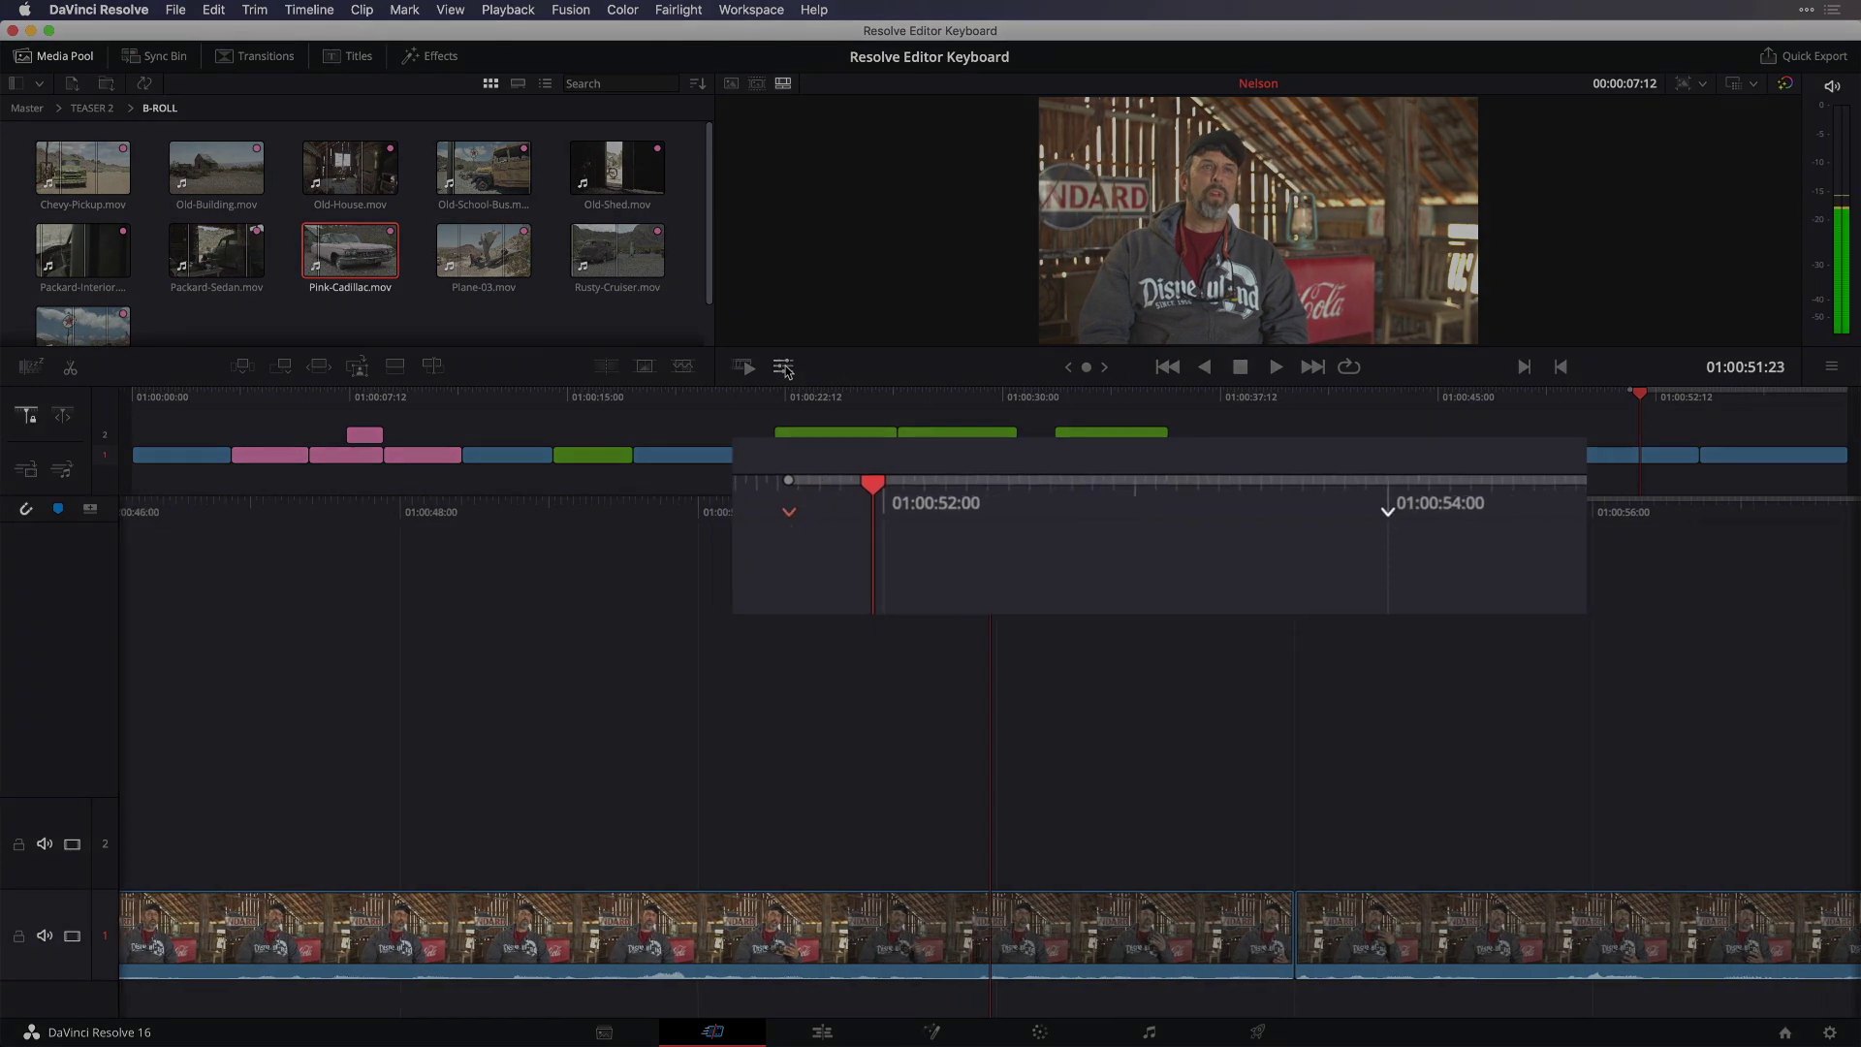
pyautogui.press('Right')
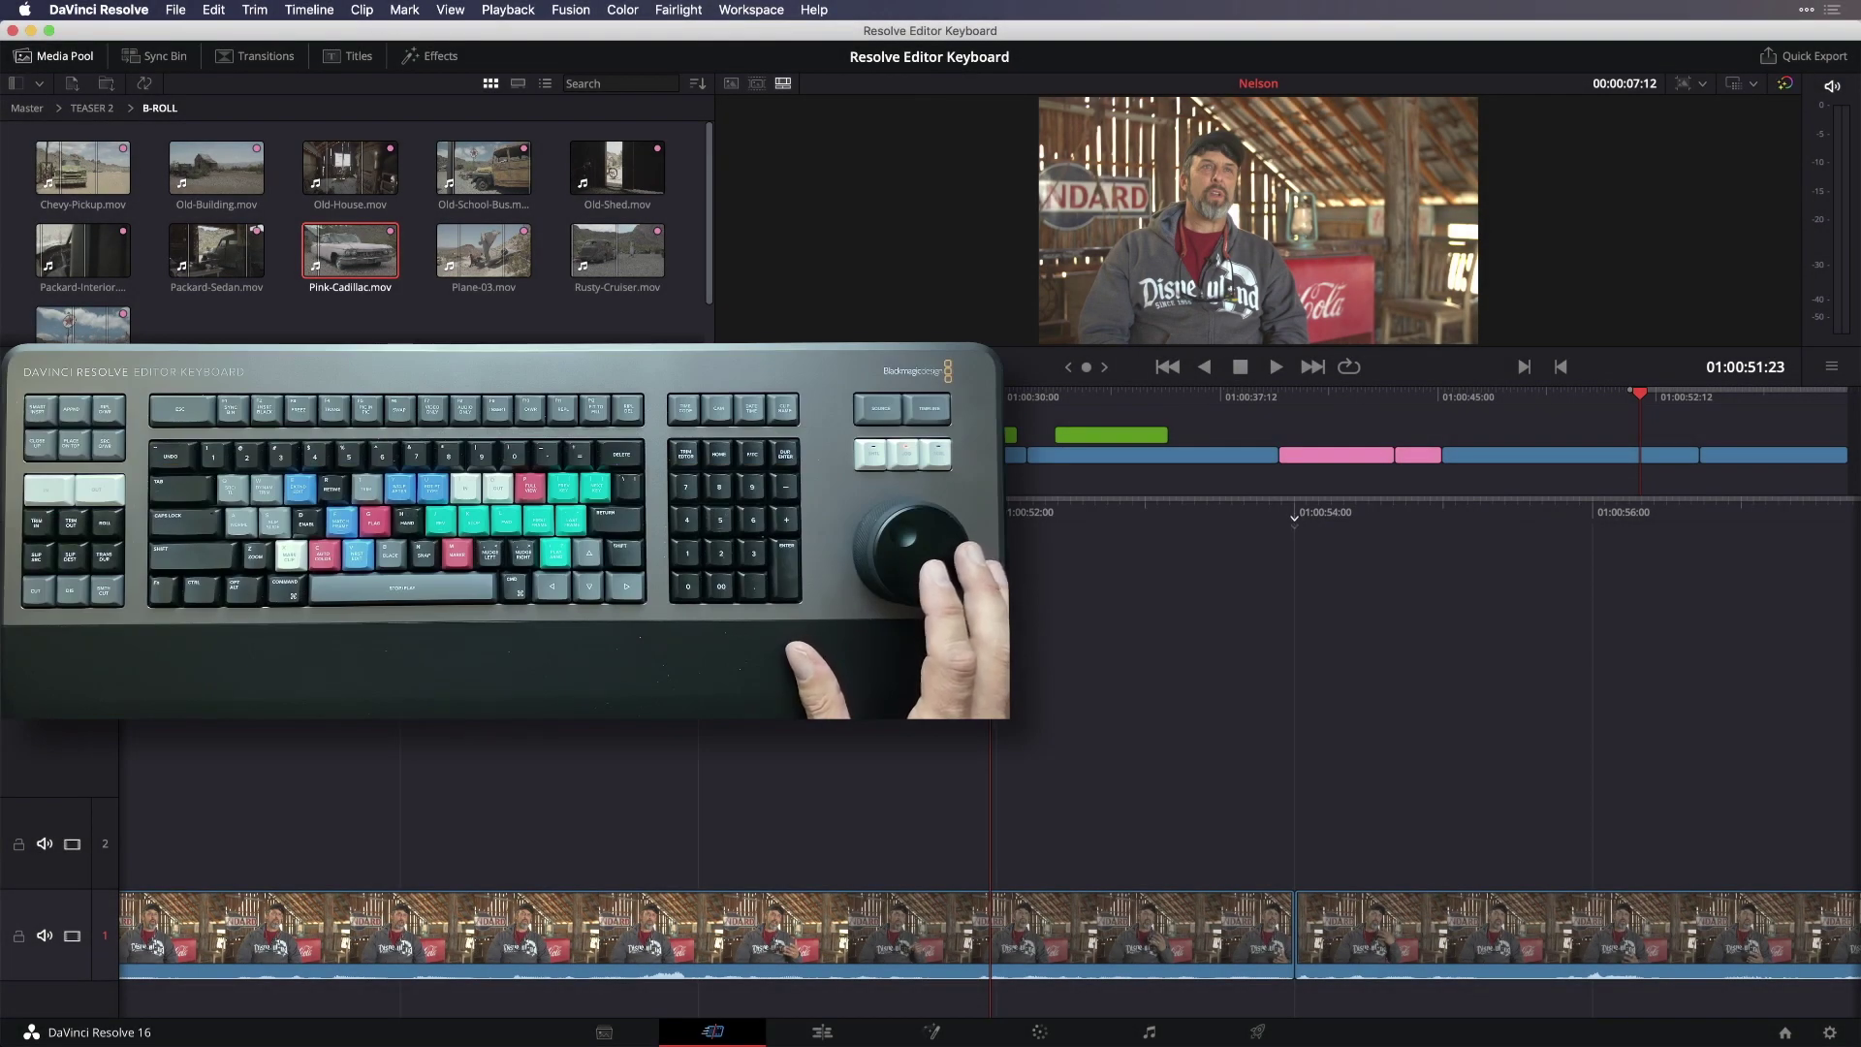
pyautogui.press('Right')
pyautogui.press('Right')
pyautogui.press('Right')
pyautogui.press('Right')
pyautogui.press('Right')
pyautogui.press('Right')
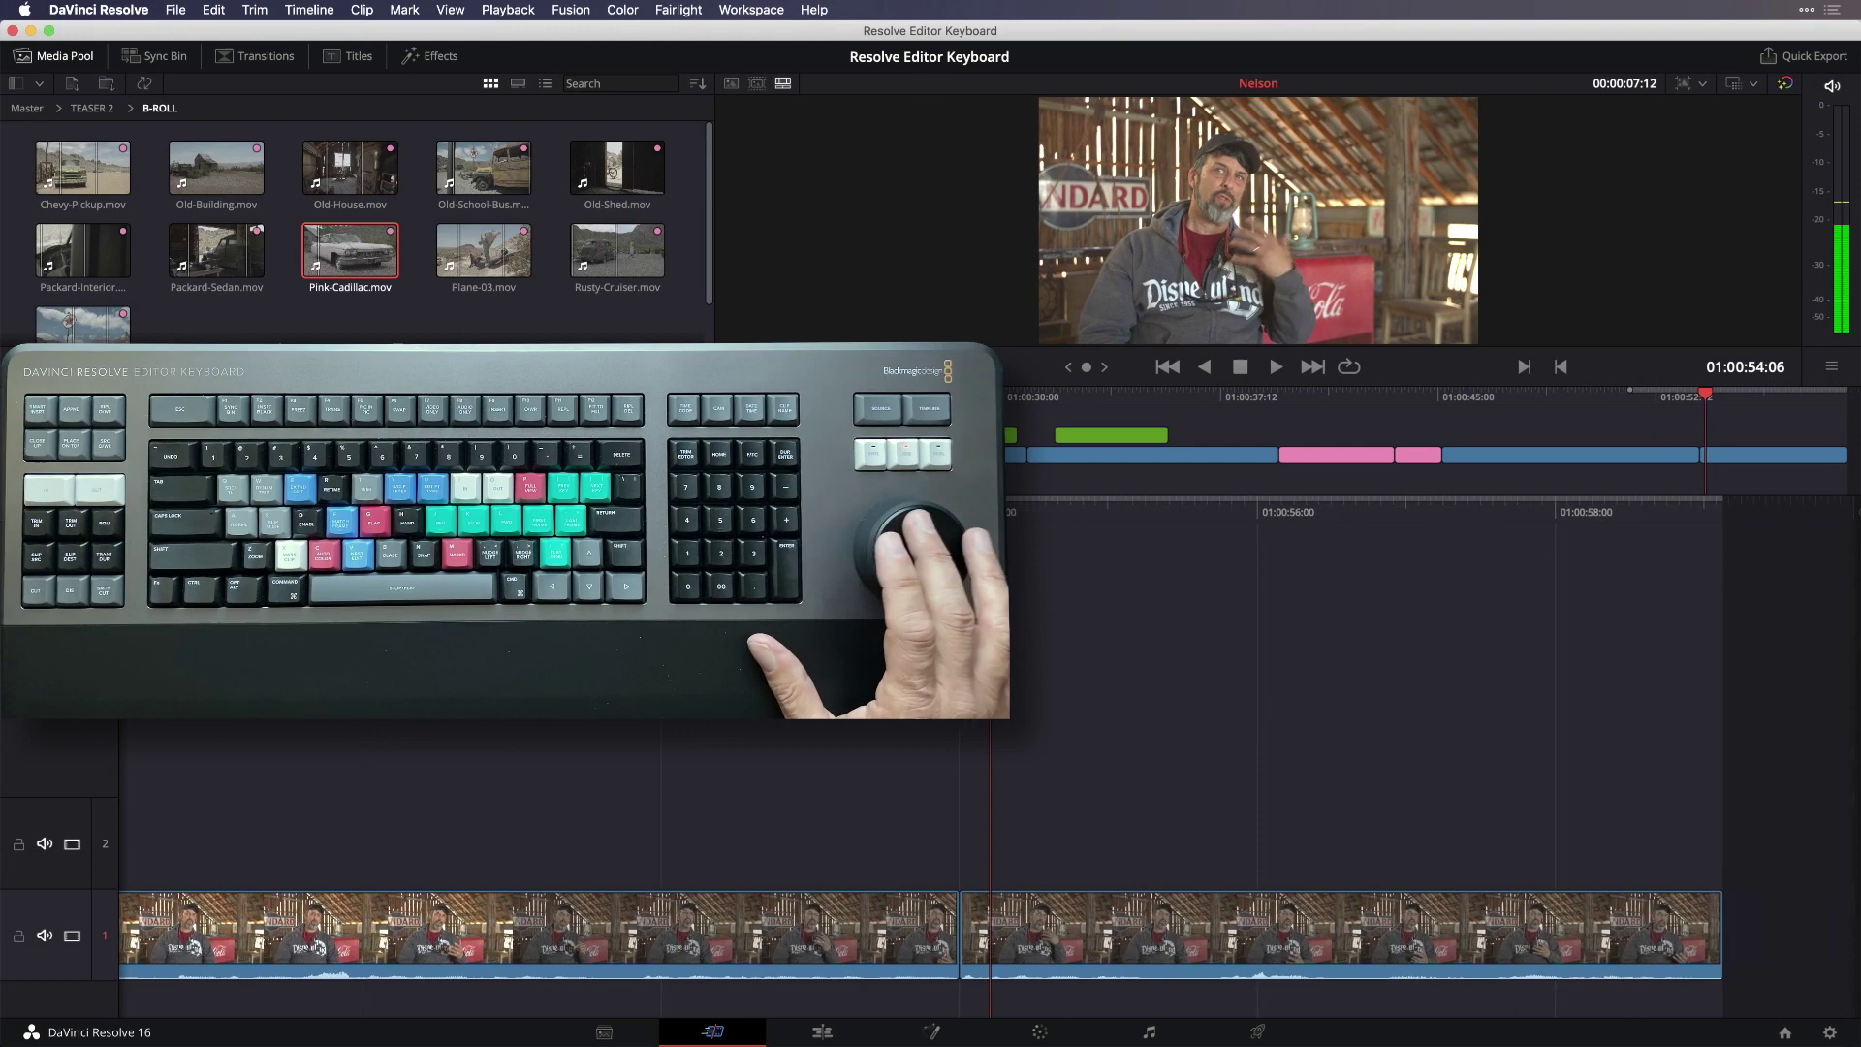
pyautogui.press('Right')
pyautogui.press('Right')
pyautogui.press('Right')
pyautogui.press('Right')
pyautogui.press('Right')
pyautogui.press('Right')
pyautogui.press('Right')
pyautogui.press('Right')
pyautogui.press('Right')
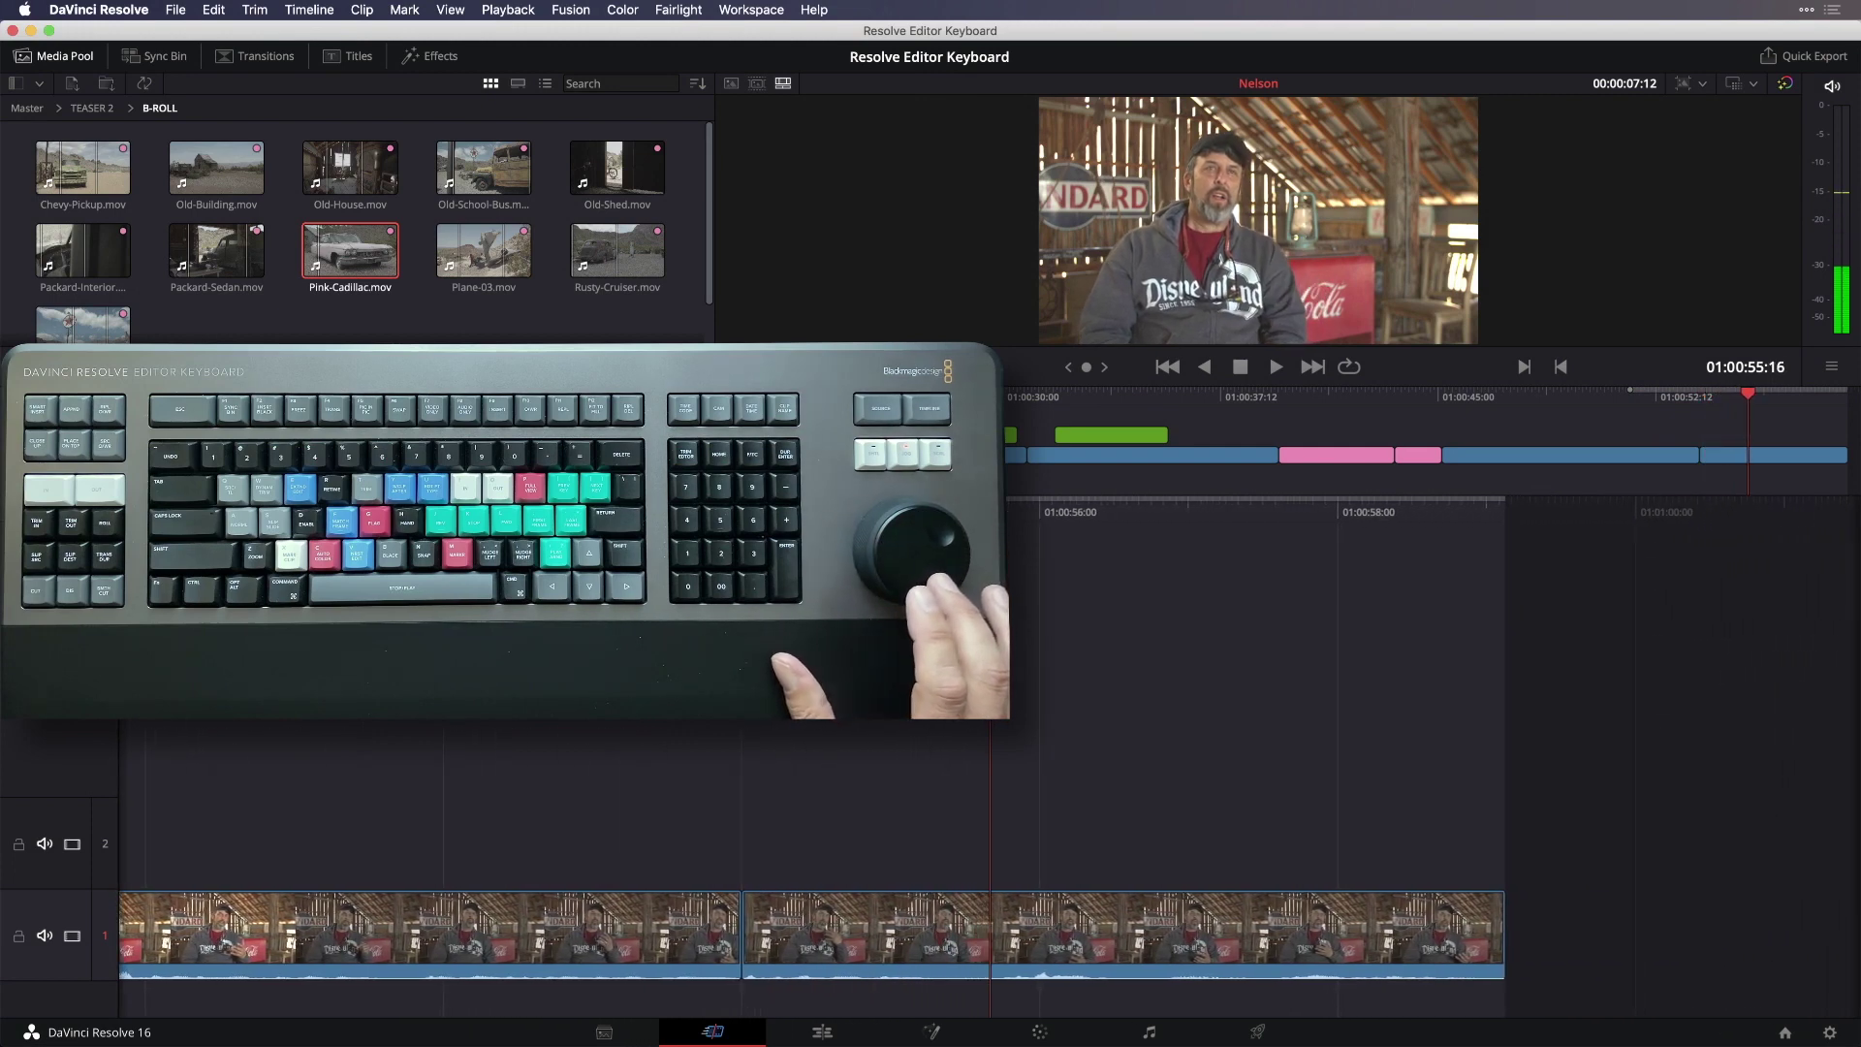
pyautogui.press('o')
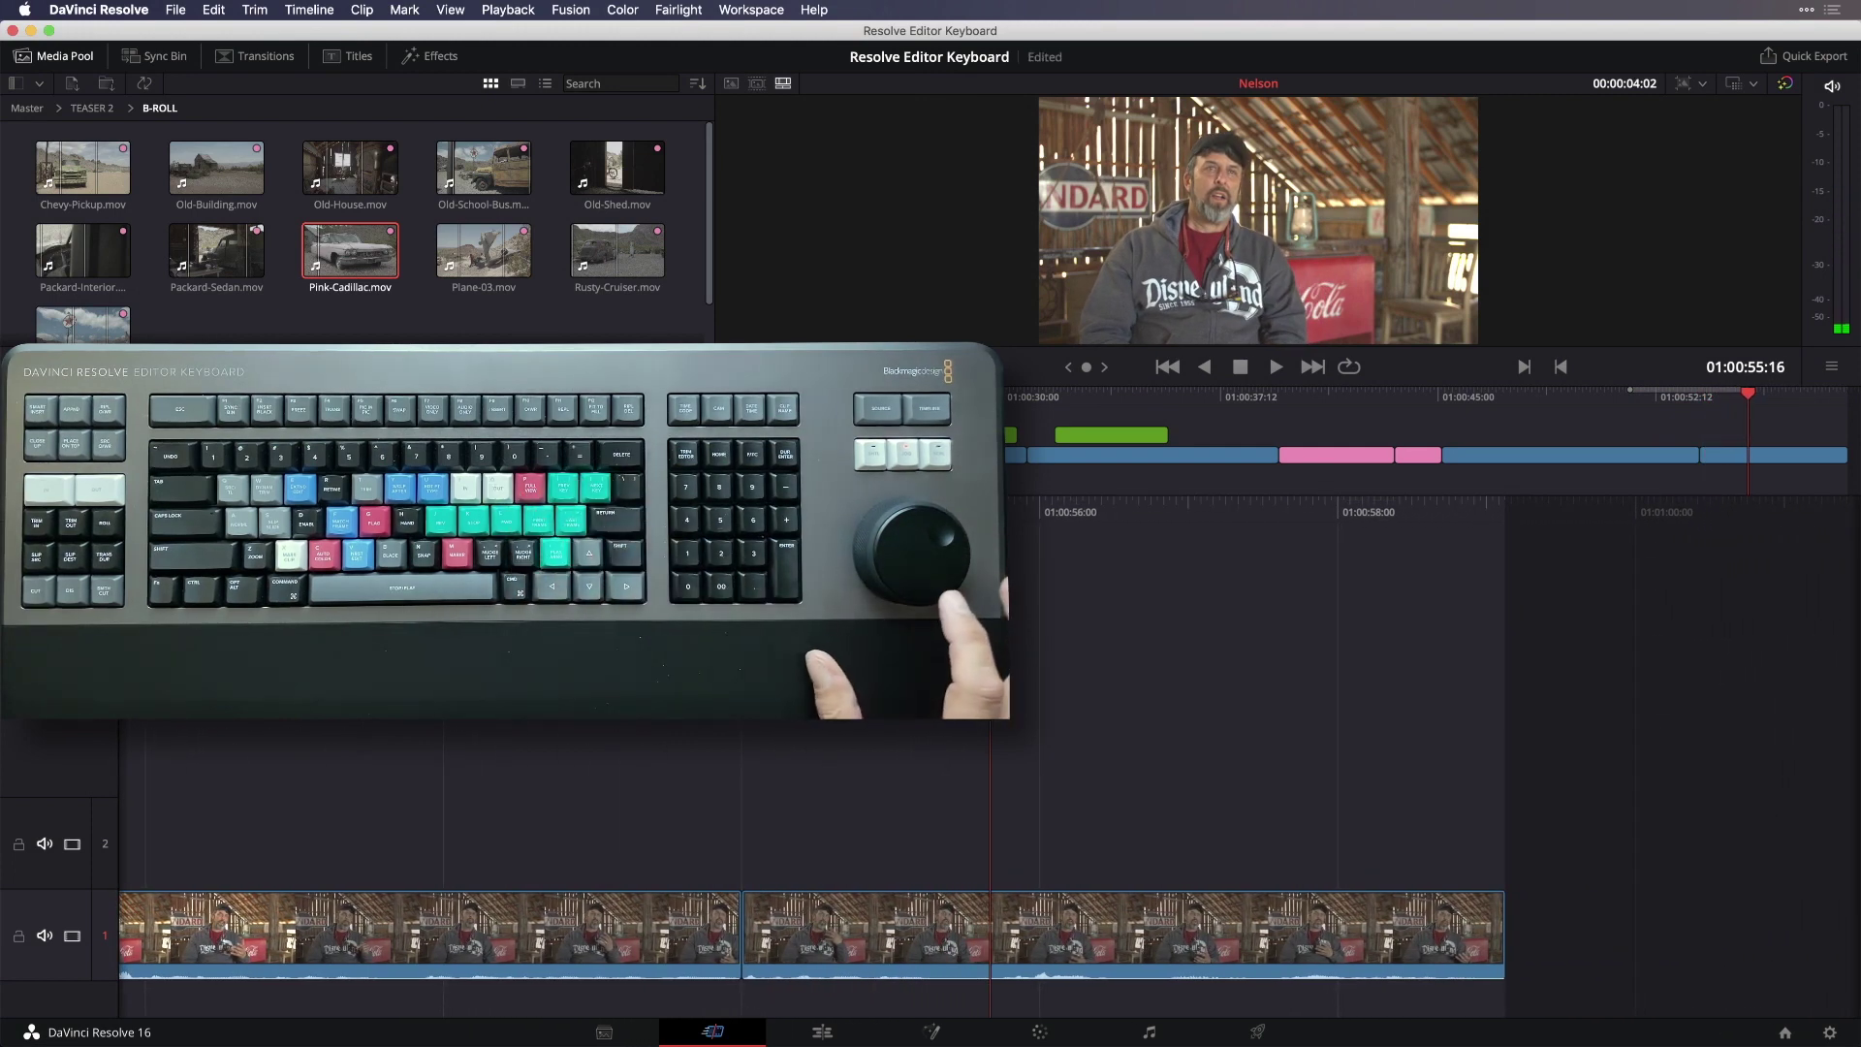
# Step: Place Old-Building.mov on track 2 over the marked range of the interview and scrub through it to check it
pyautogui.click(200, 172)
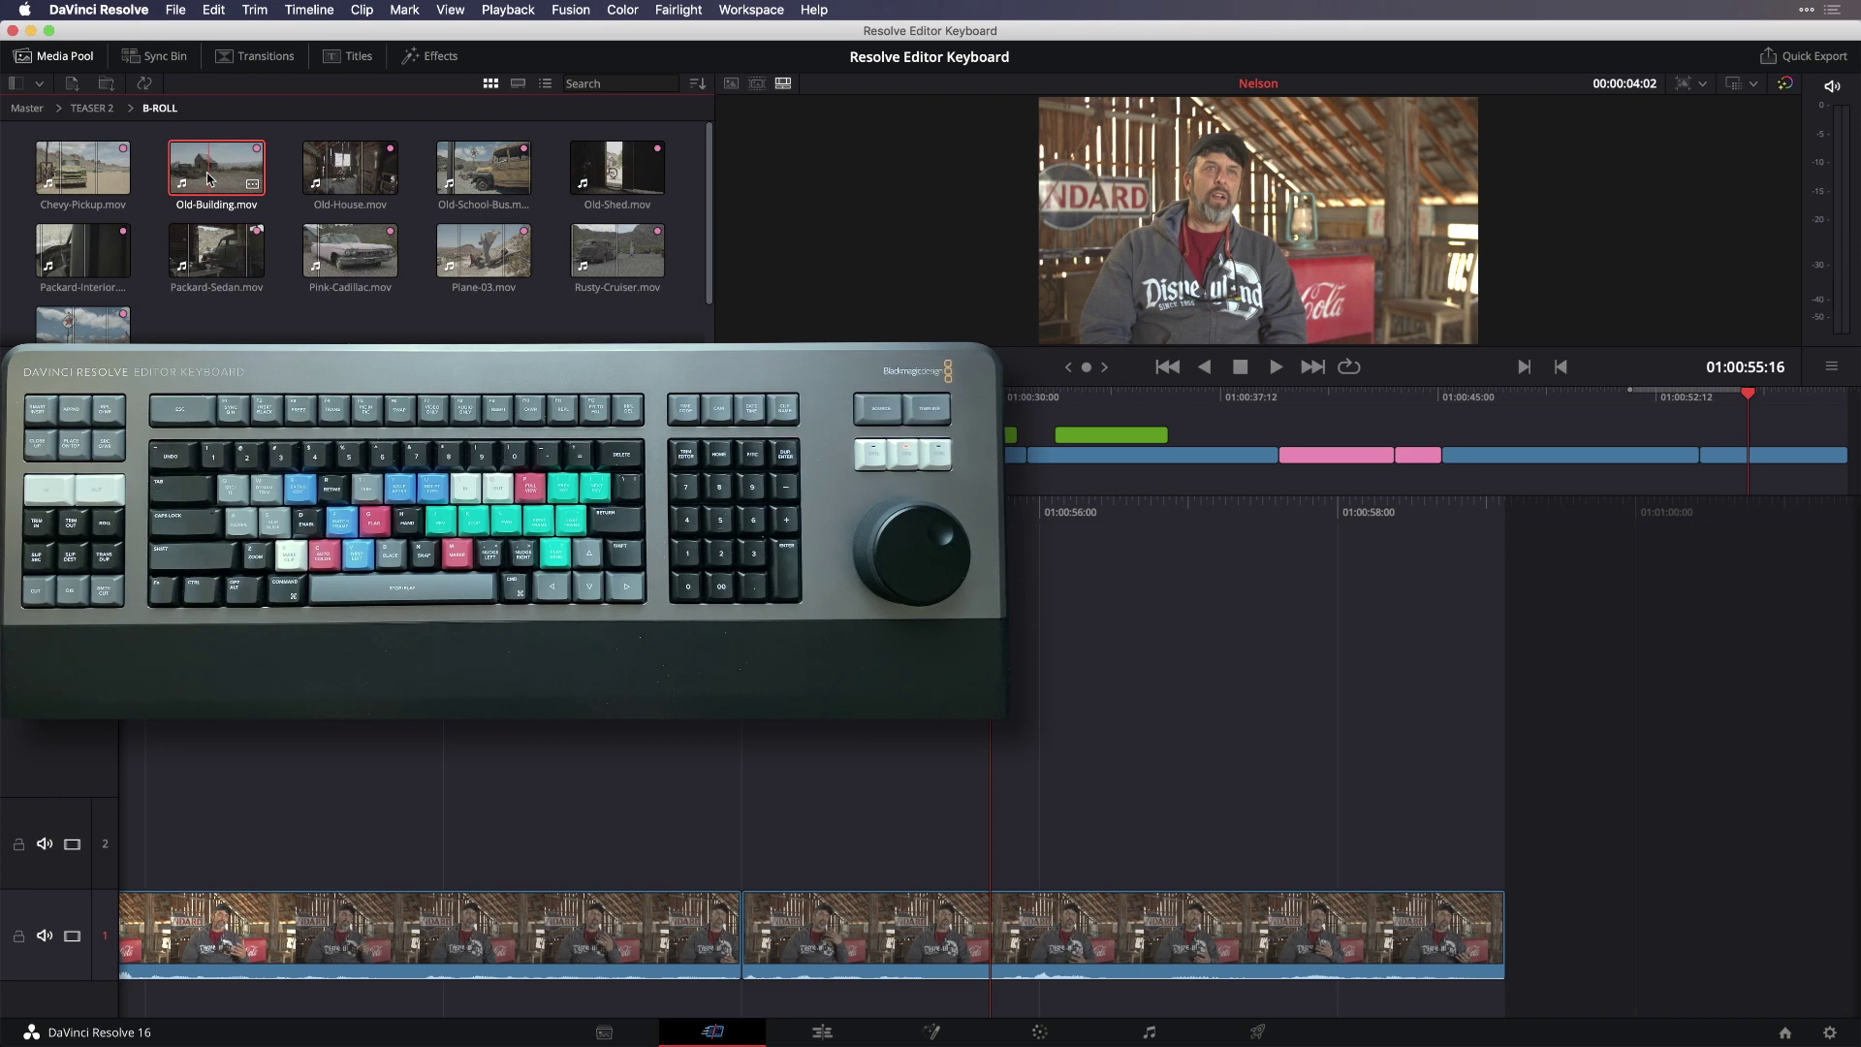
pyautogui.press('F12')
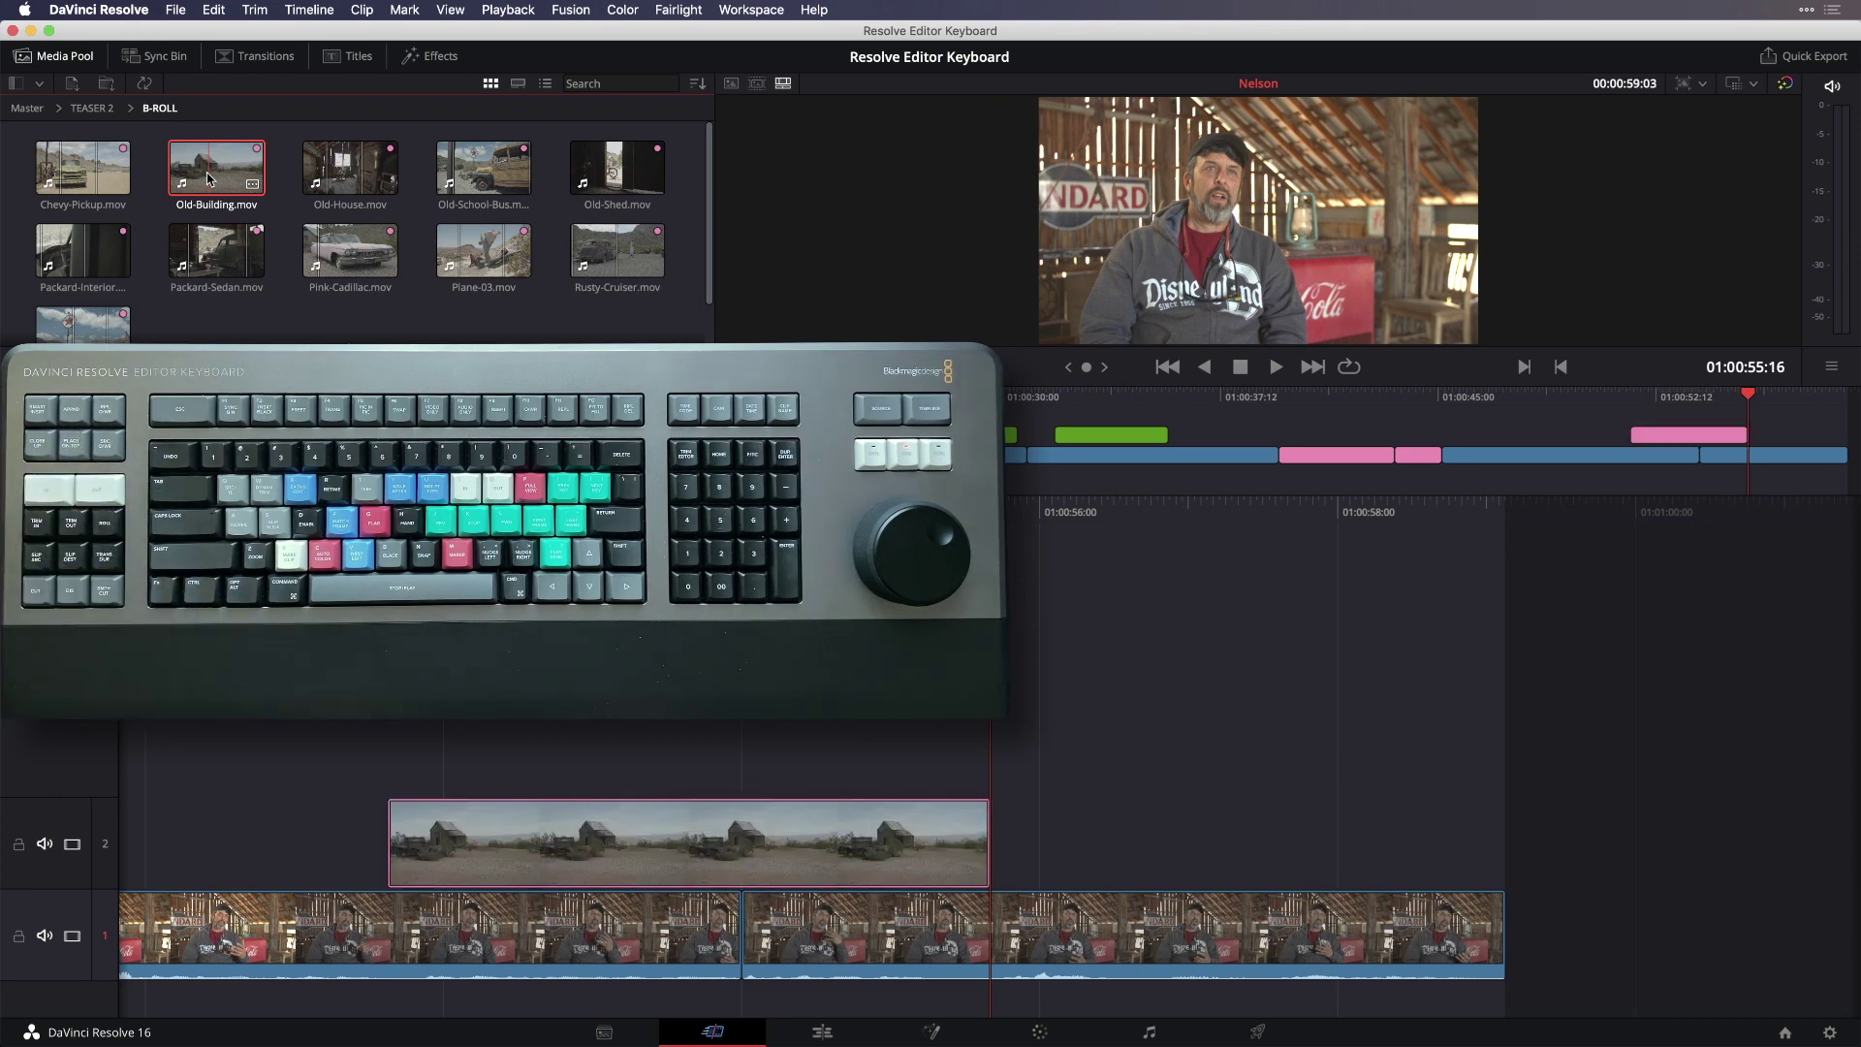
pyautogui.press('j')
pyautogui.press('j')
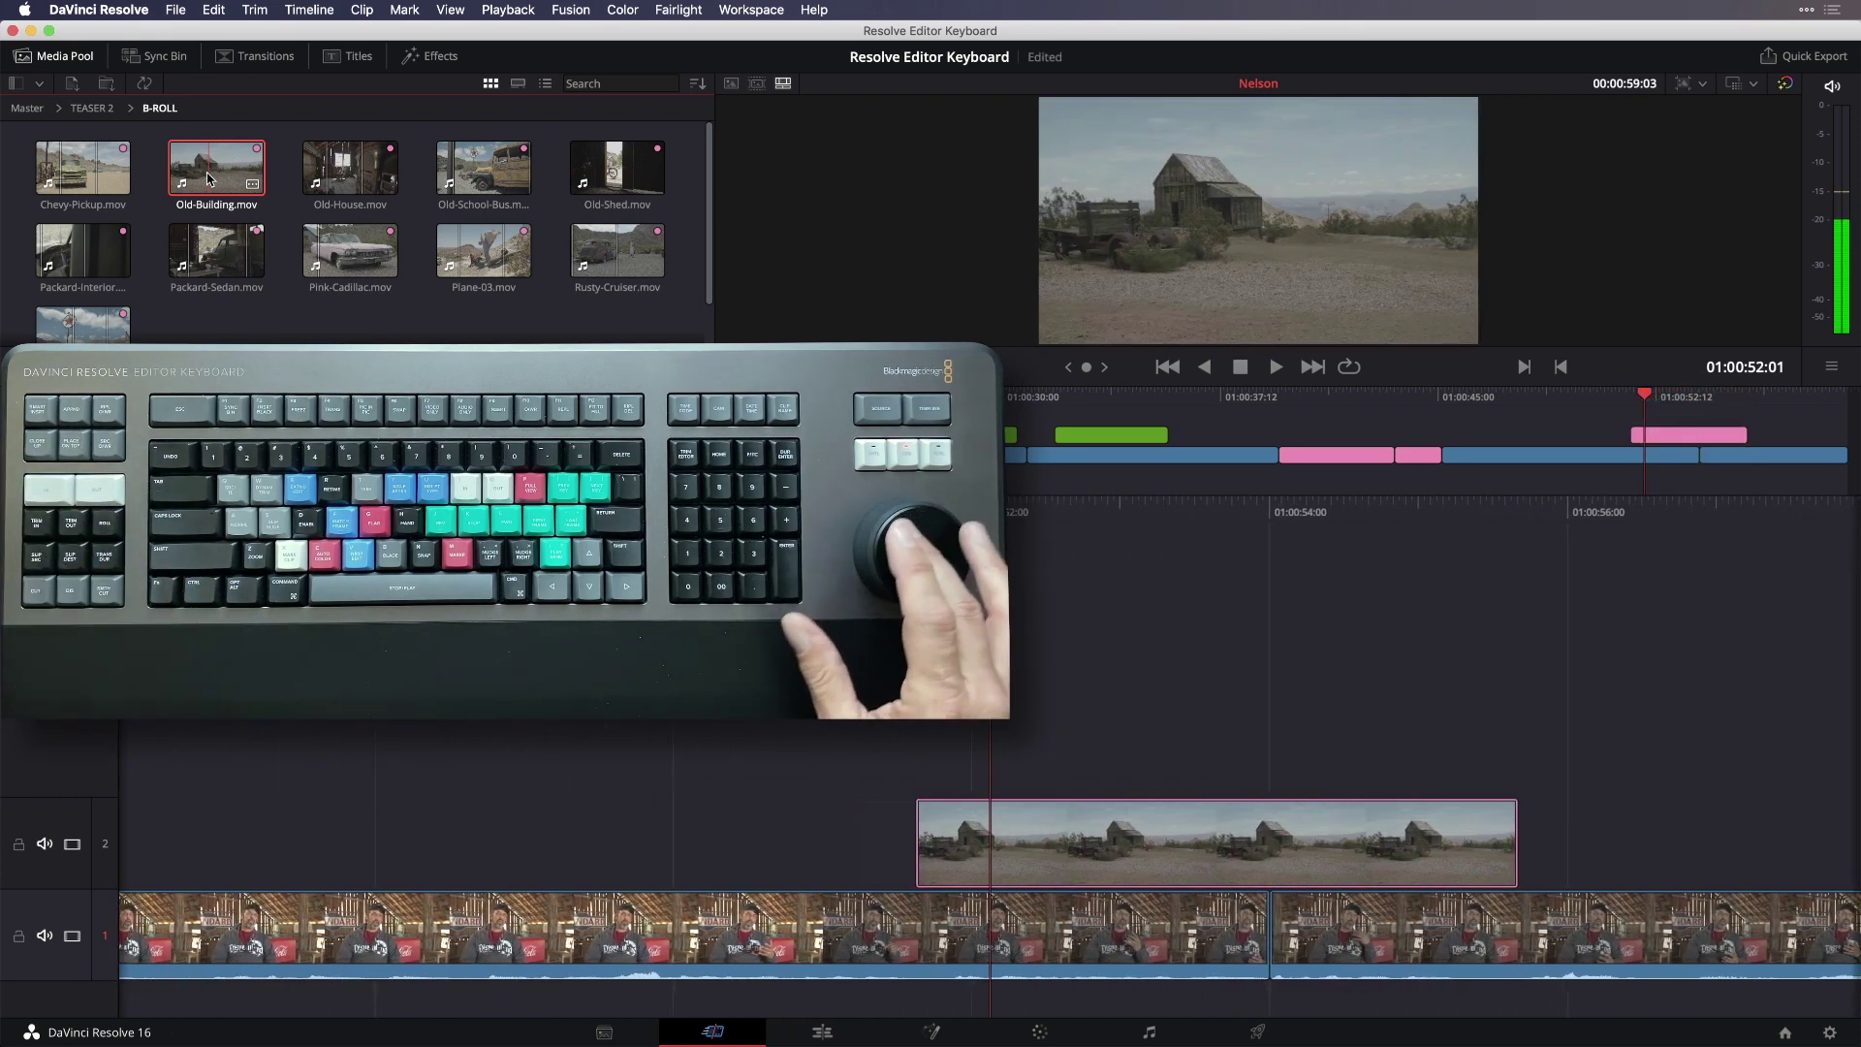
pyautogui.press('l')
pyautogui.press('l')
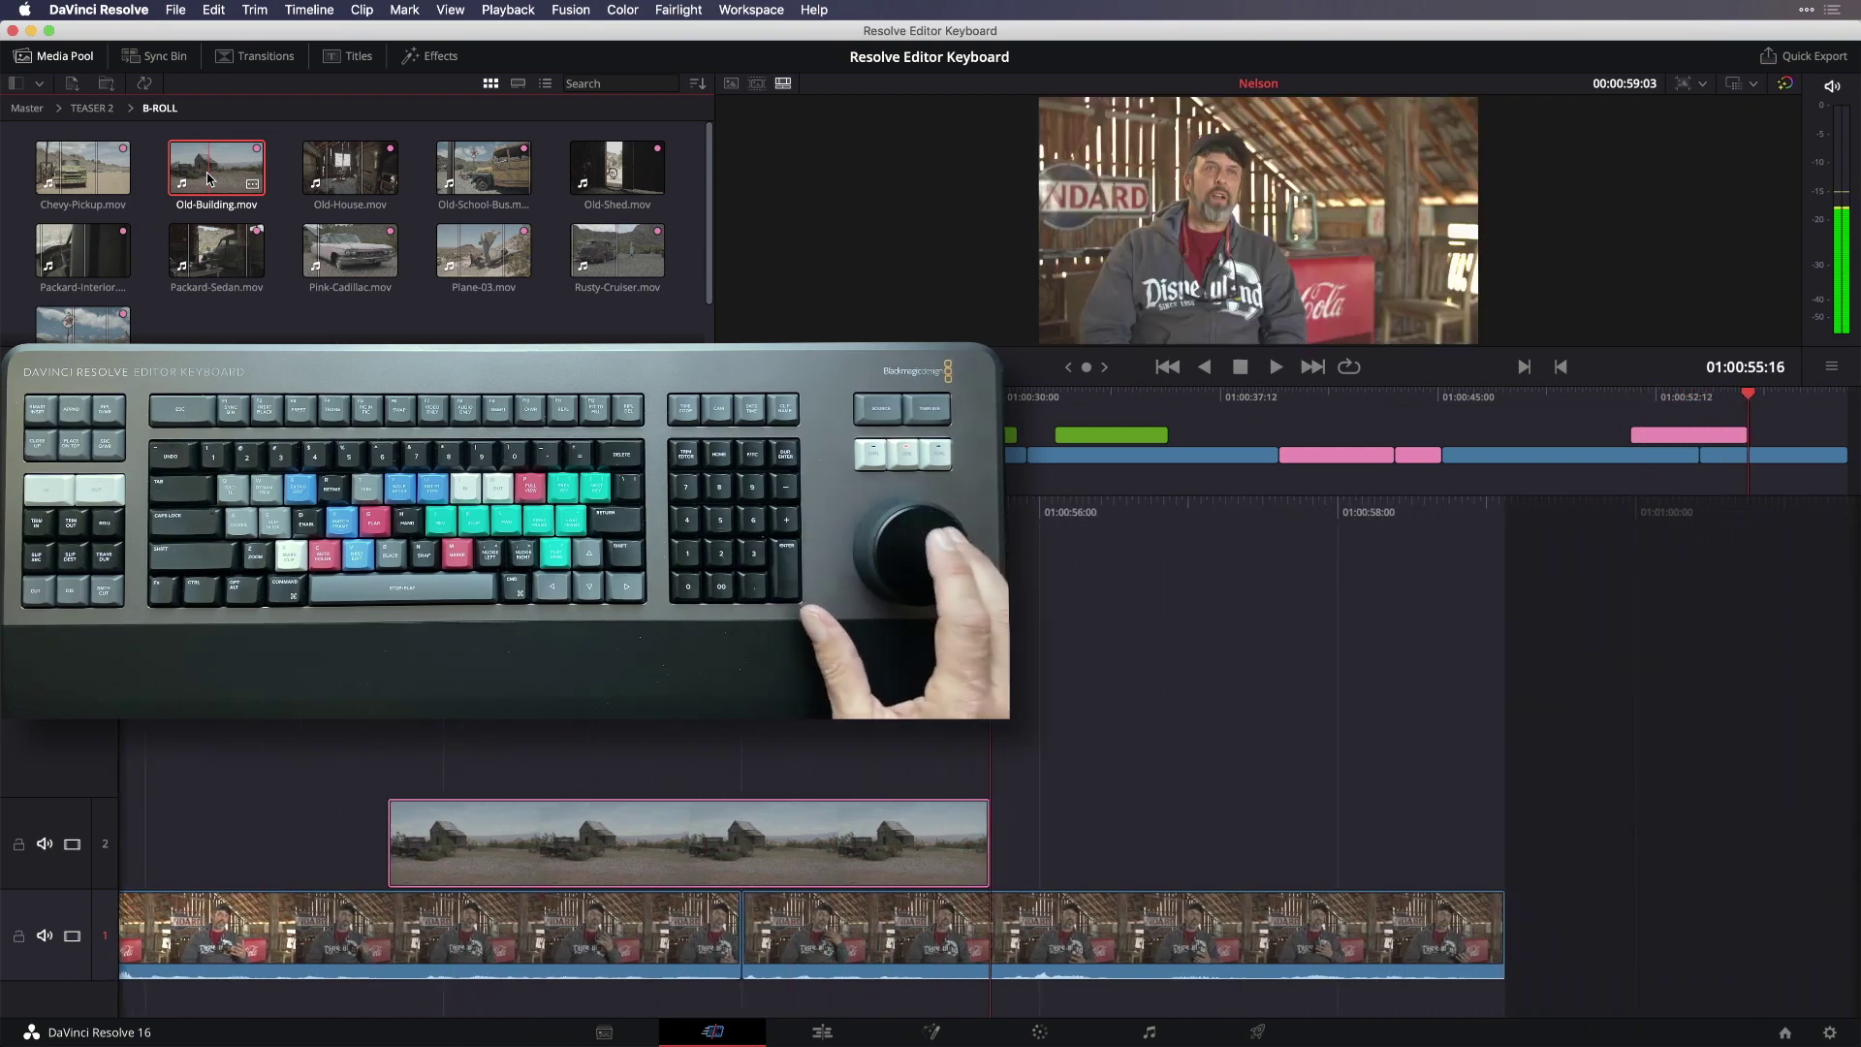
pyautogui.press('j')
pyautogui.press('j')
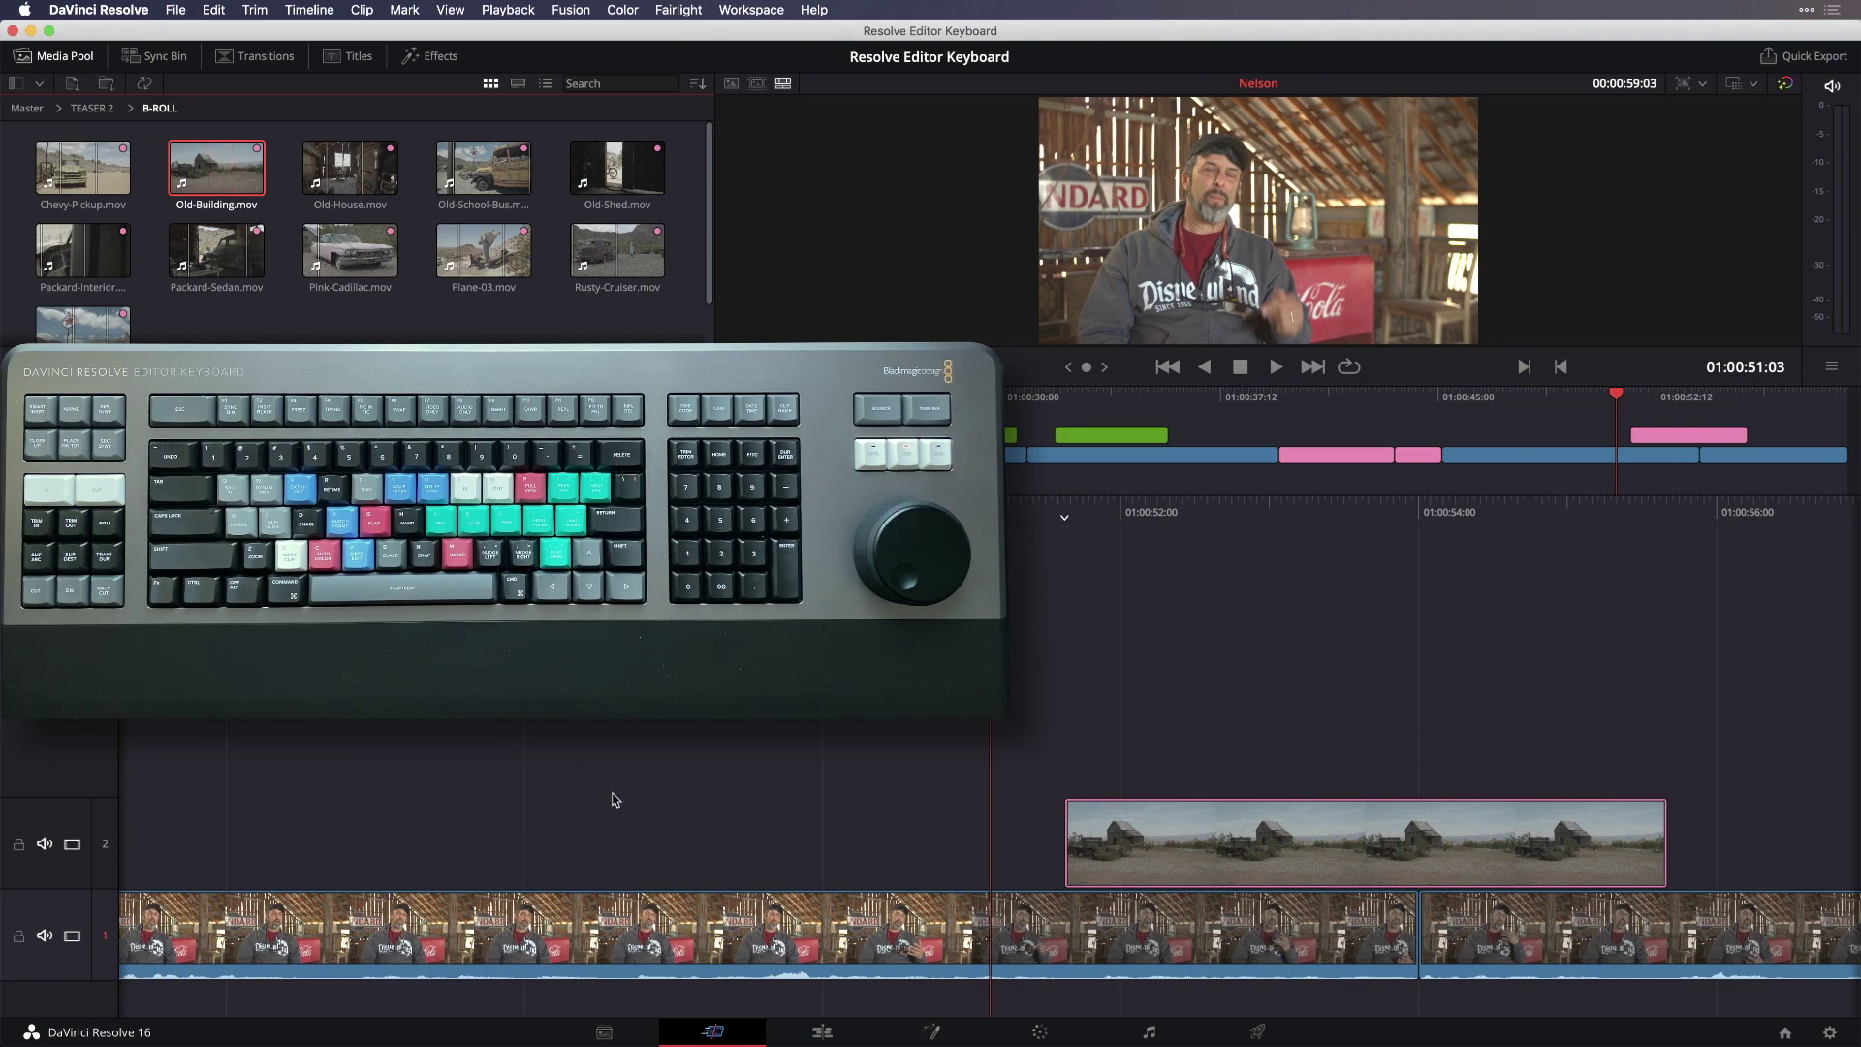
# Step: Switch to the Edit page and shuttle the playhead back past the Bus Stop clip to the Texaco-Sign clip on Video 1
pyautogui.click(815, 1036)
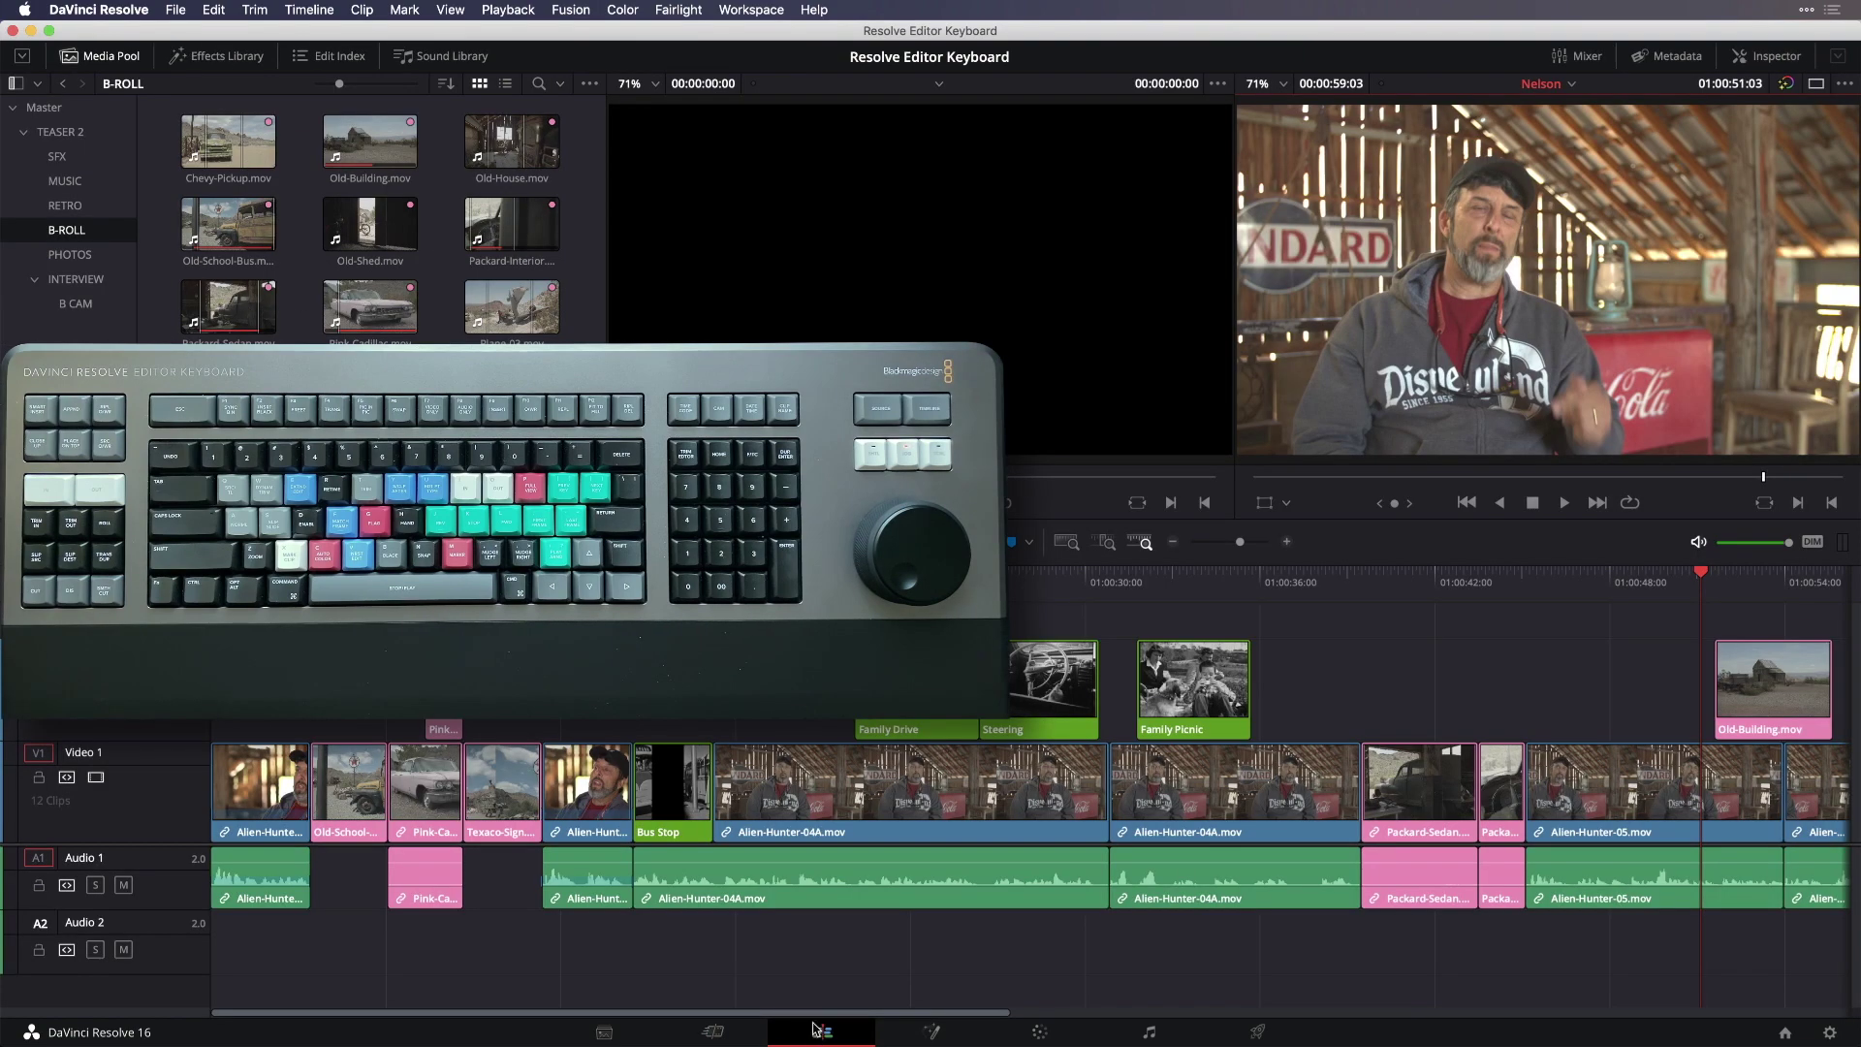
pyautogui.press('j')
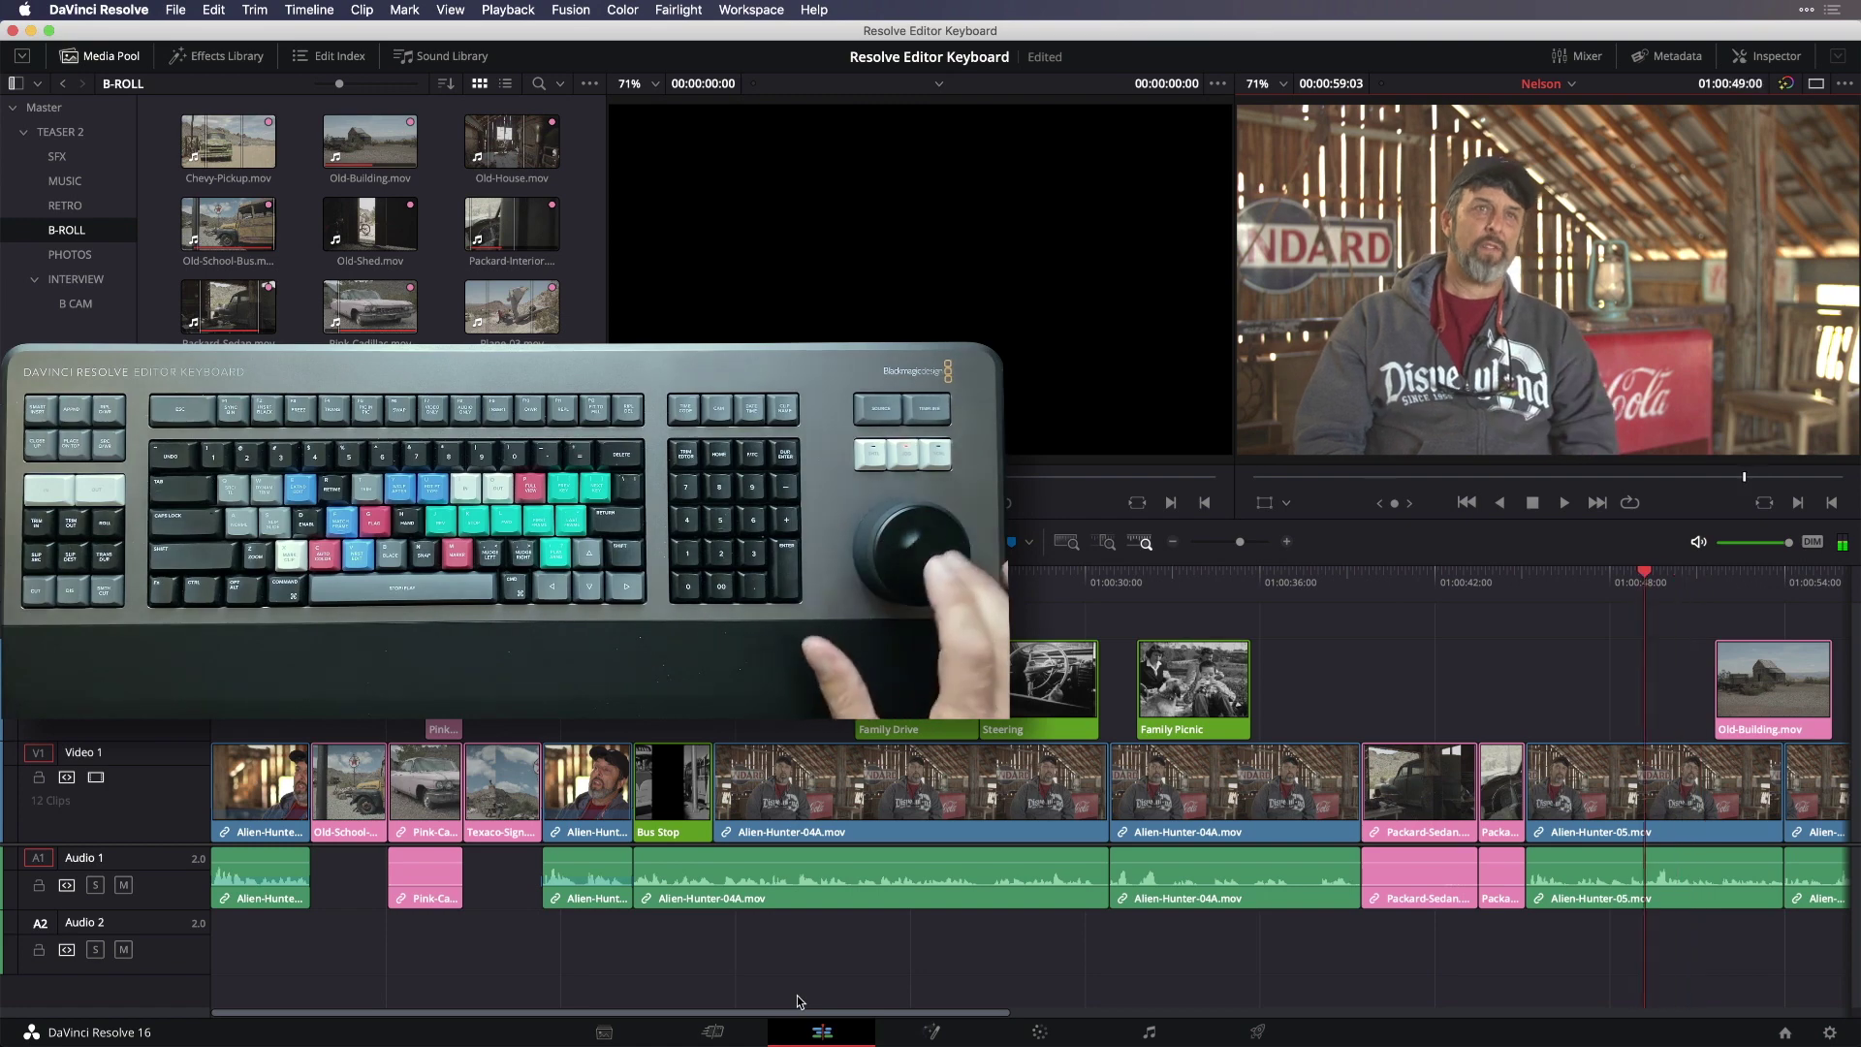
pyautogui.press('j')
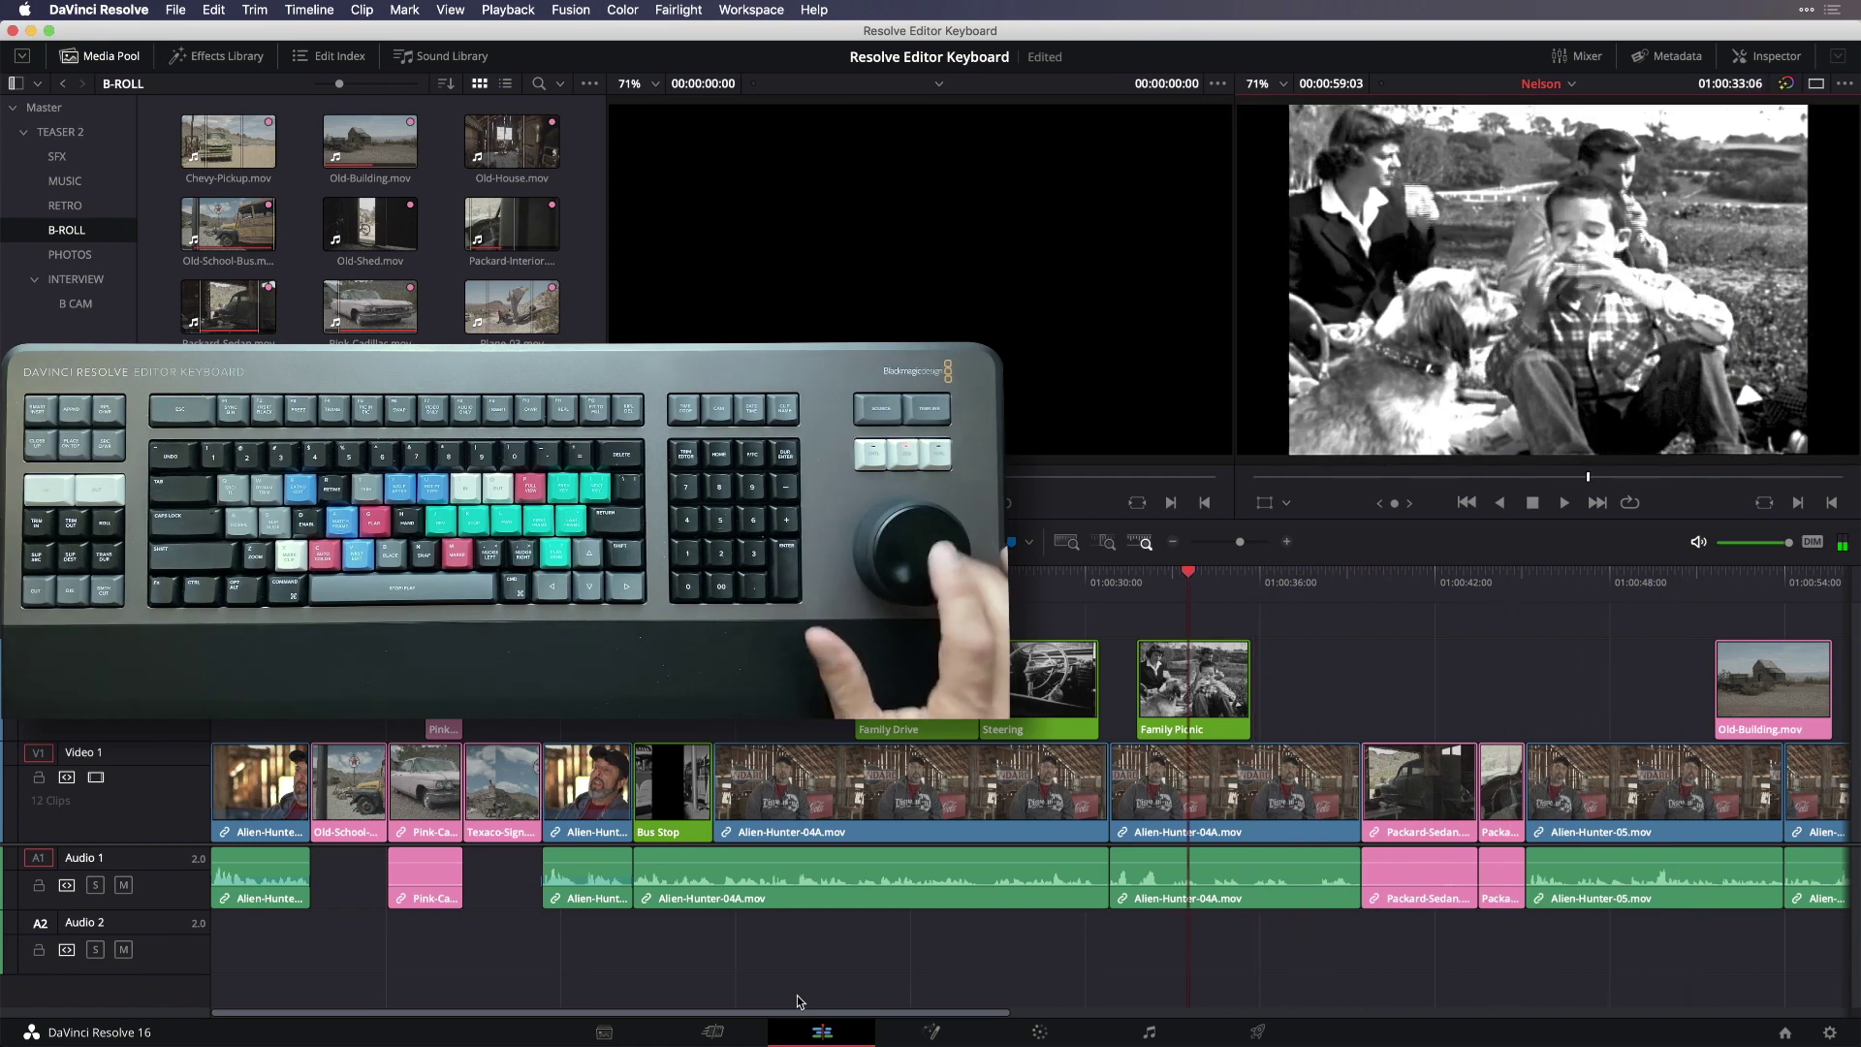
pyautogui.press('j')
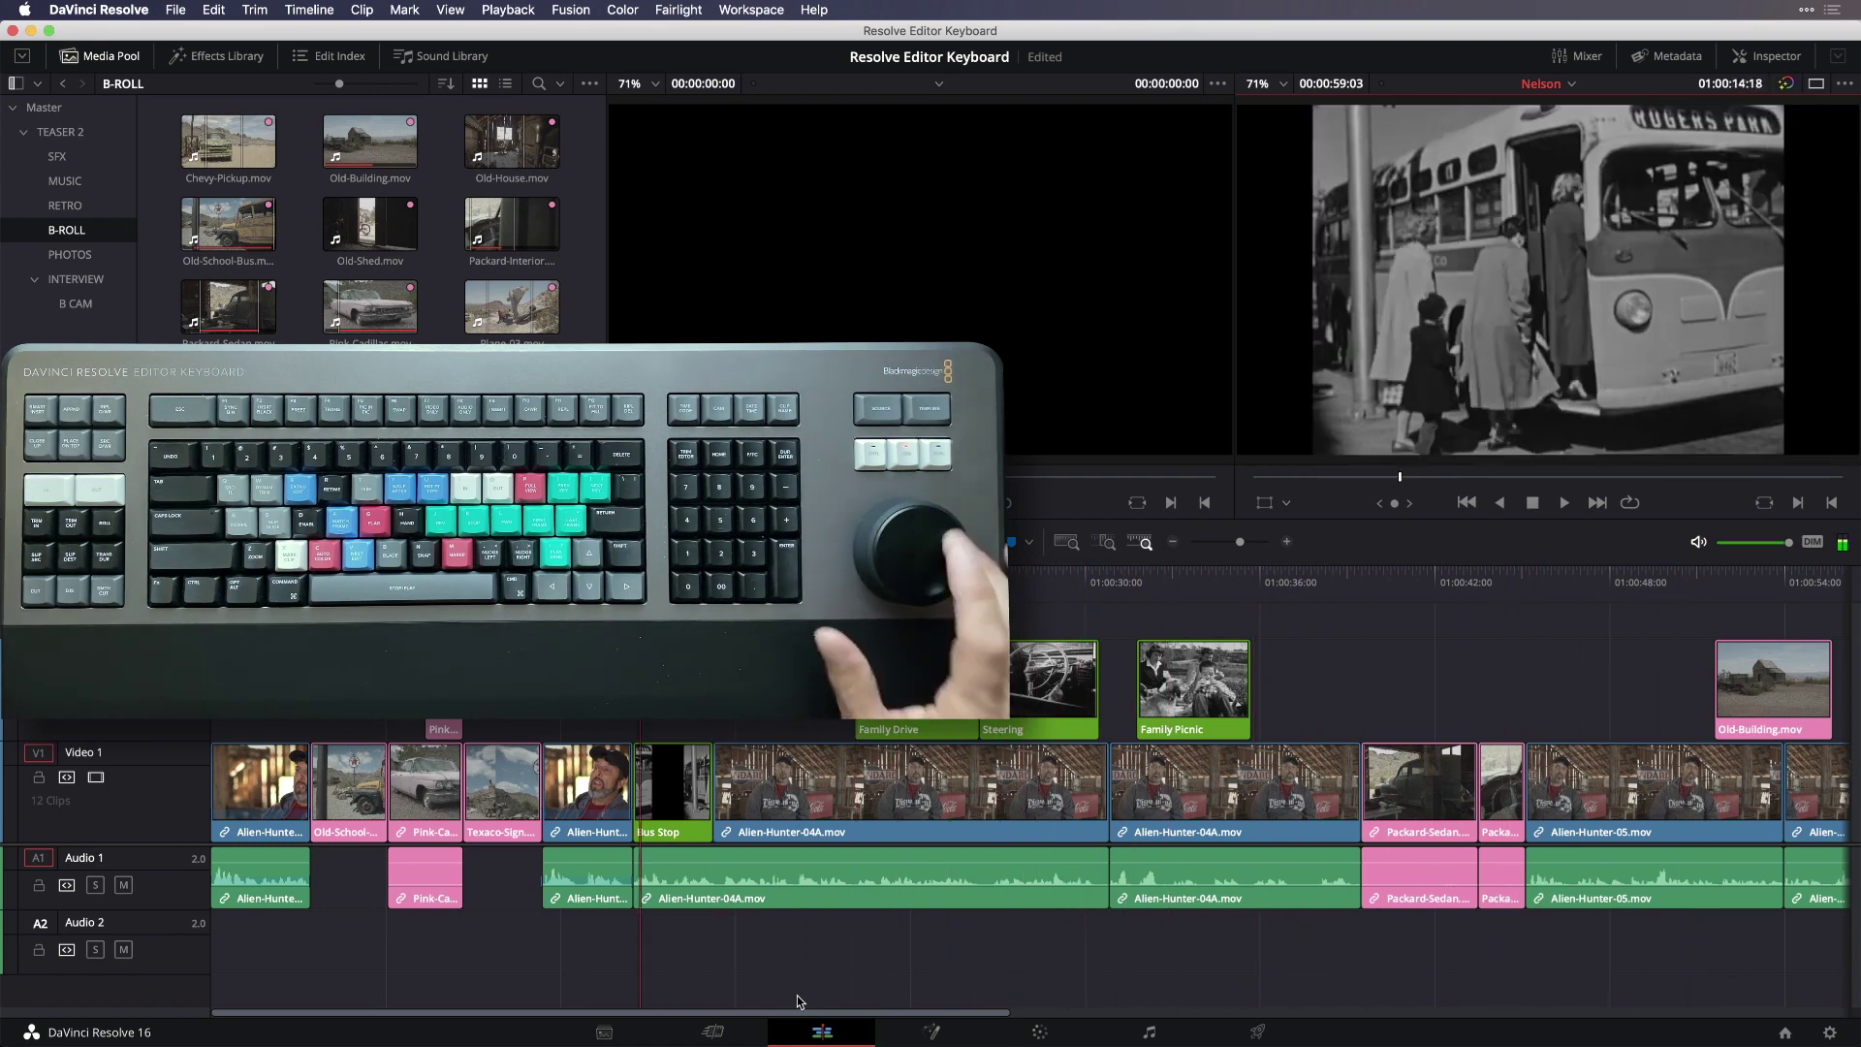
pyautogui.press('j')
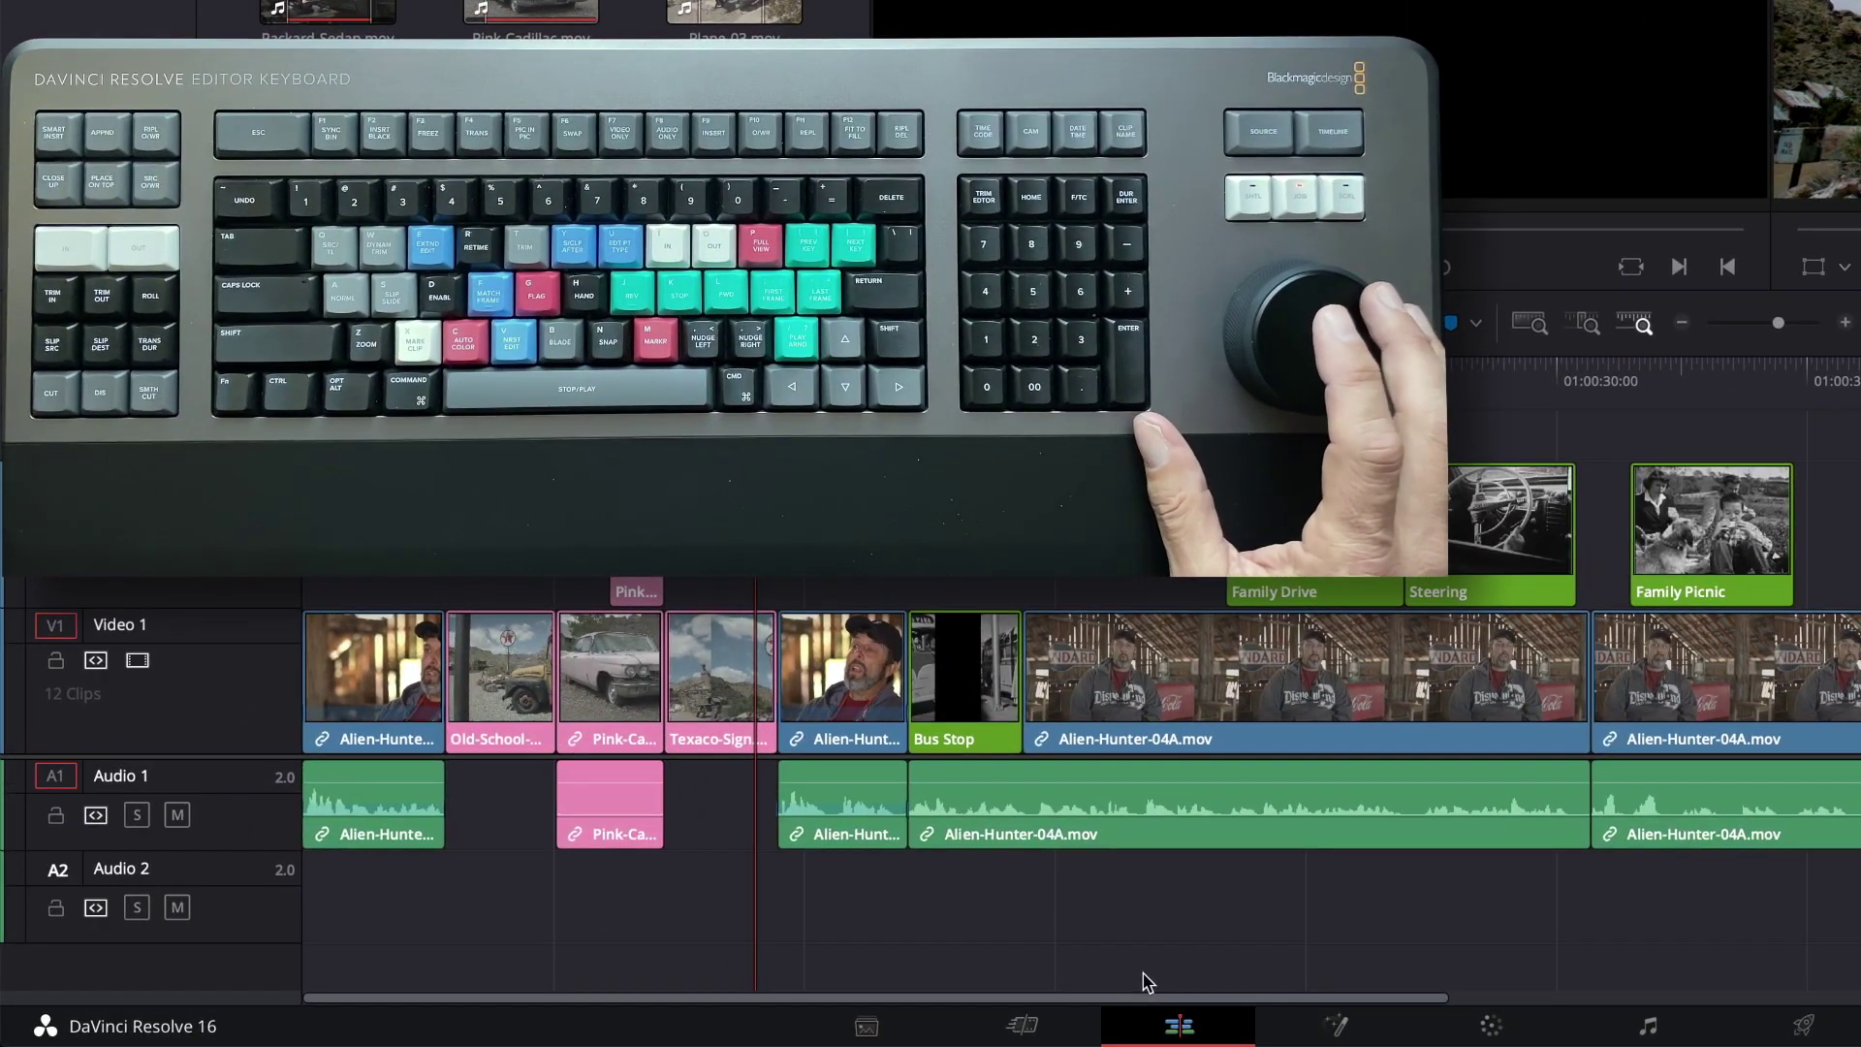
# Step: Select the edit after the Texaco-Sign clip on Video 1 and trim the clip's end back by 01:00 without rippling
pyautogui.press('v')
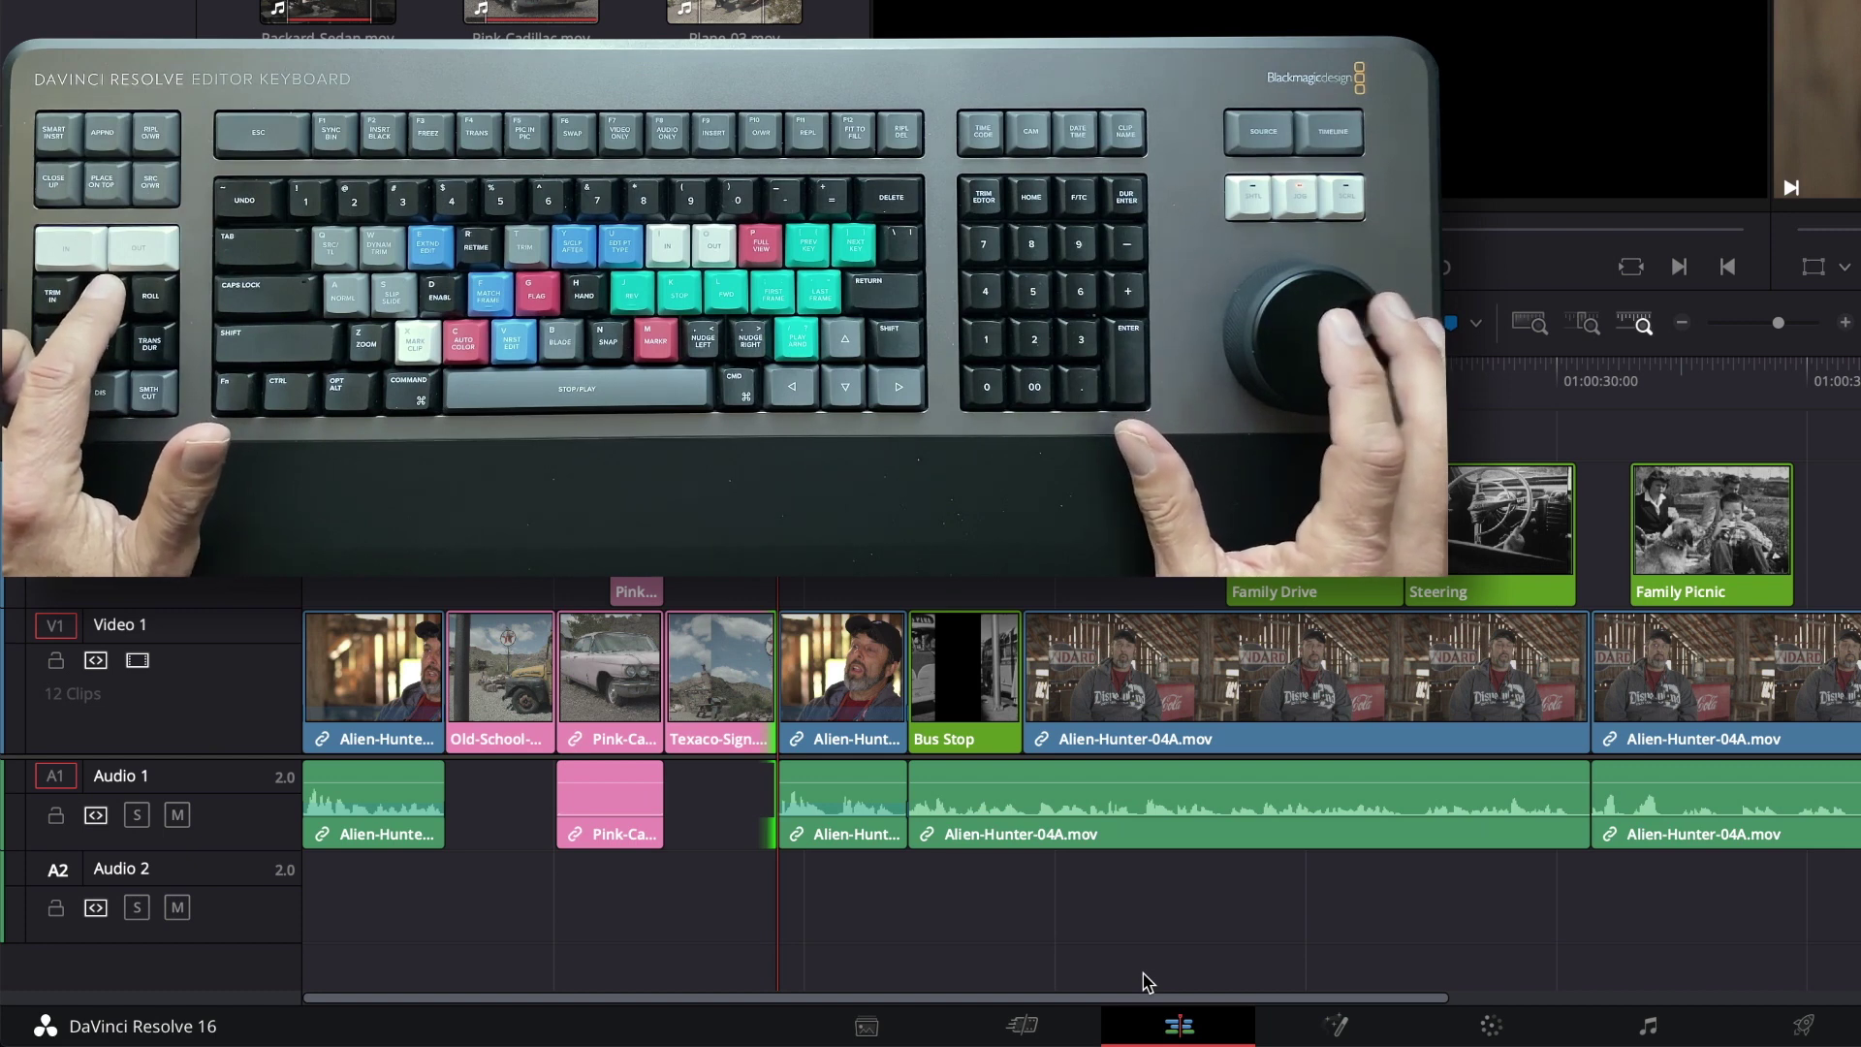
pyautogui.press(',')
pyautogui.press(',')
pyautogui.press(',')
pyautogui.press(',')
pyautogui.press(',')
pyautogui.press(',')
pyautogui.press(',')
pyautogui.press(',')
pyautogui.press(',')
pyautogui.press(',')
pyautogui.press(',')
pyautogui.press(',')
pyautogui.press(',')
pyautogui.press(',')
pyautogui.press(',')
pyautogui.press(',')
pyautogui.press(',')
pyautogui.press(',')
pyautogui.press(',')
pyautogui.press(',')
pyautogui.press(',')
pyautogui.press(',')
pyautogui.press(',')
pyautogui.press(',')
pyautogui.press('.')
pyautogui.press('.')
pyautogui.press('.')
pyautogui.press('.')
pyautogui.press('.')
pyautogui.press('.')
pyautogui.press('.')
pyautogui.press('.')
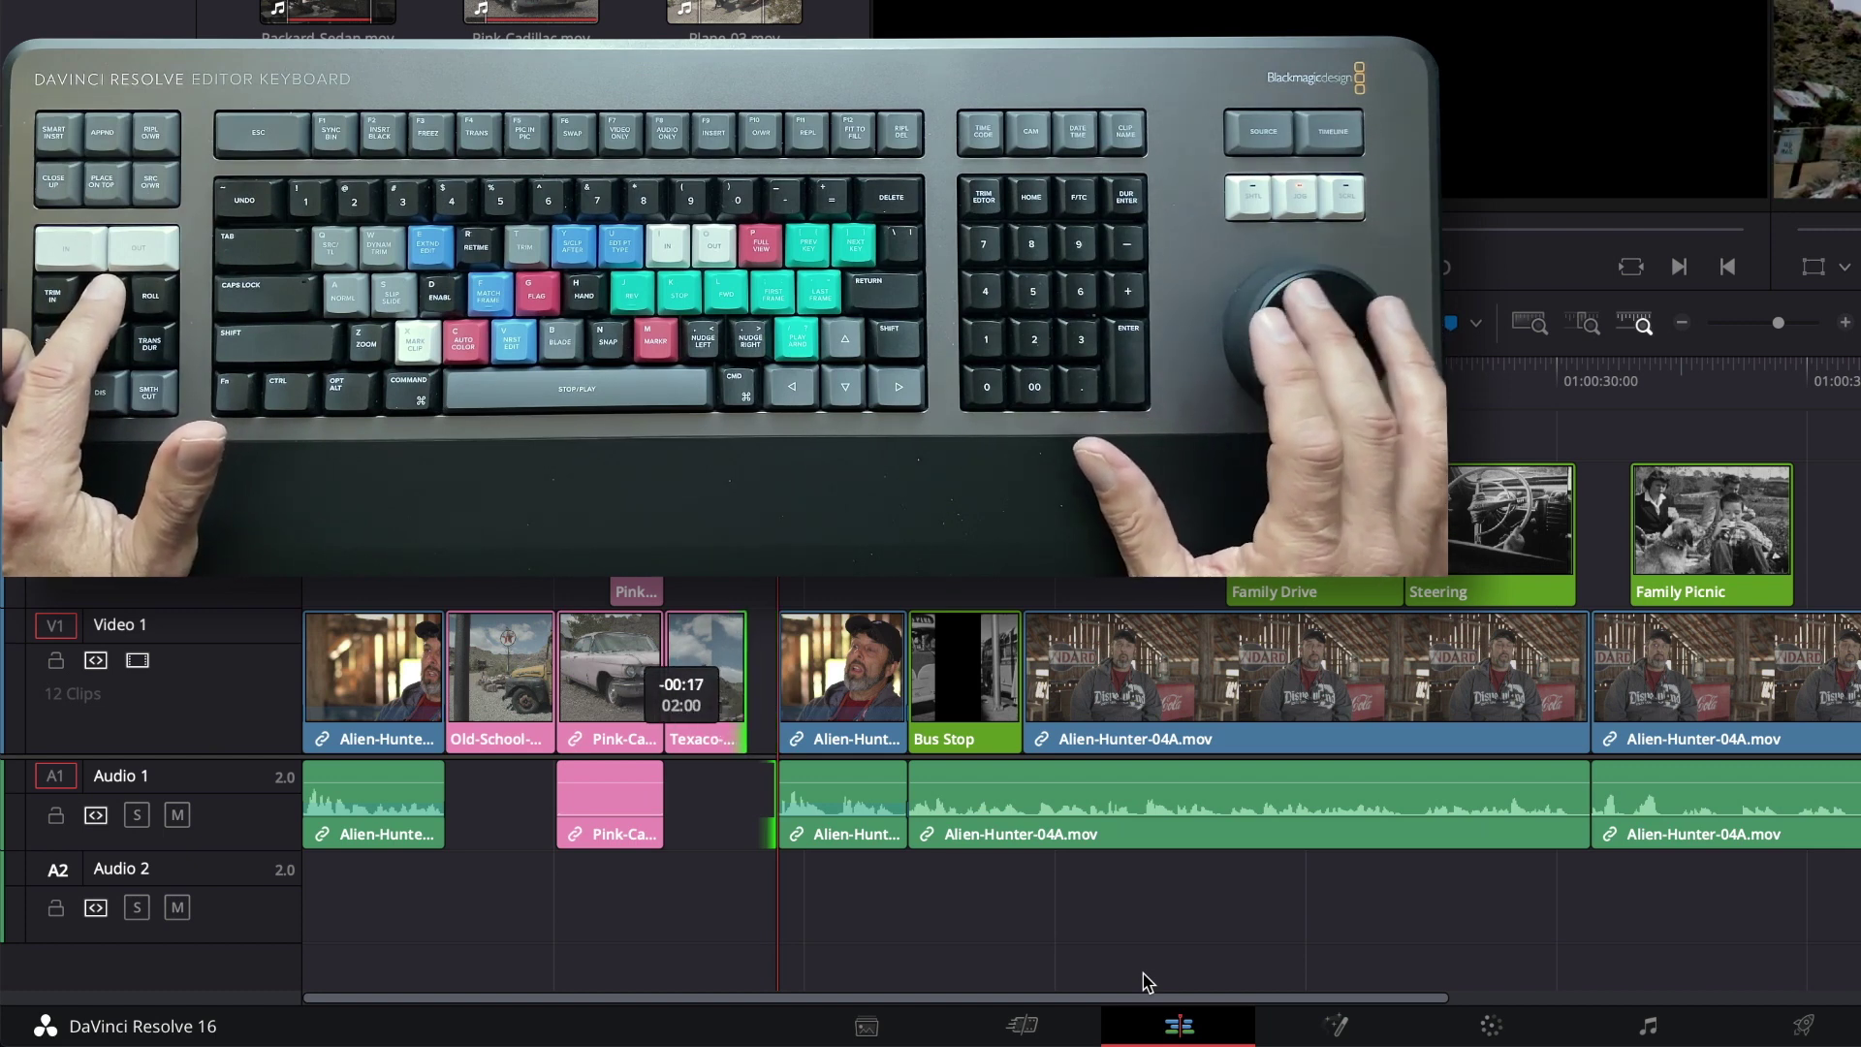
pyautogui.press(',')
pyautogui.press(',')
pyautogui.press(',')
pyautogui.press(',')
pyautogui.press(',')
pyautogui.press(',')
pyautogui.press(',')
pyautogui.press('.')
pyautogui.press('.')
pyautogui.press('.')
pyautogui.press('.')
pyautogui.press('.')
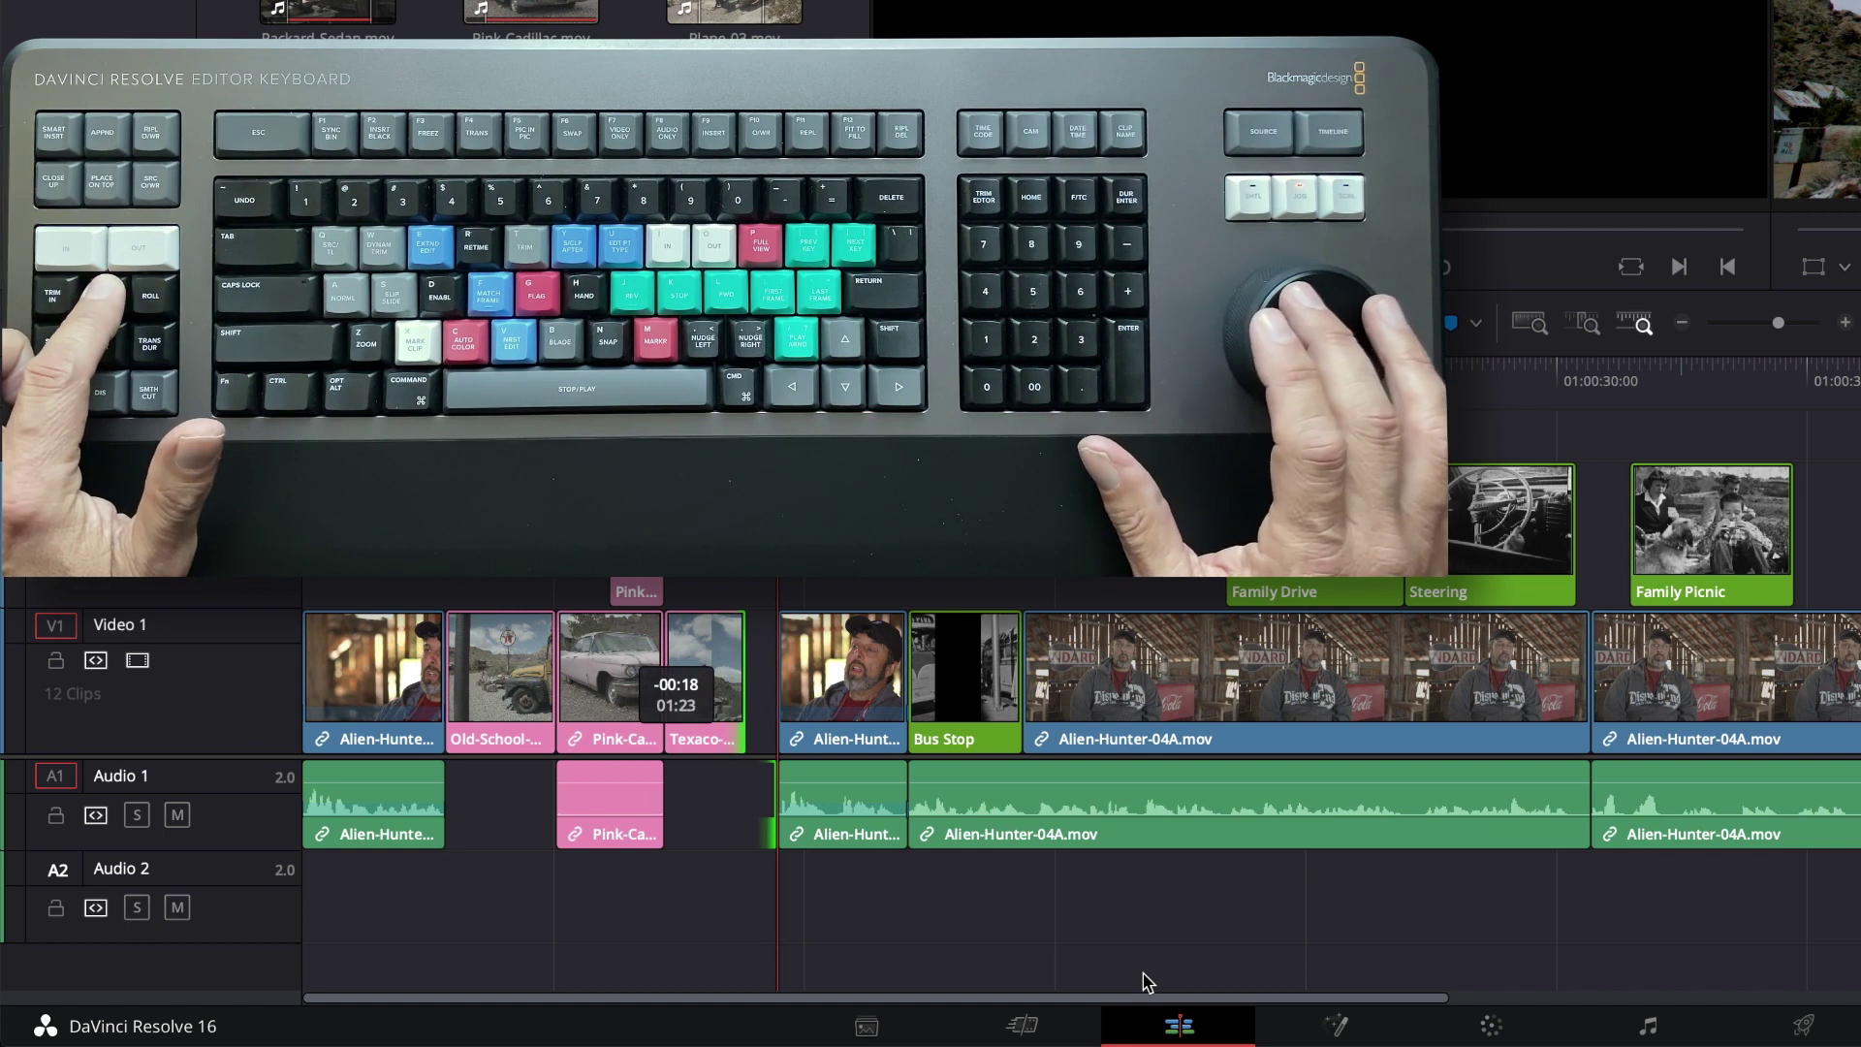
pyautogui.press(',')
pyautogui.press(',')
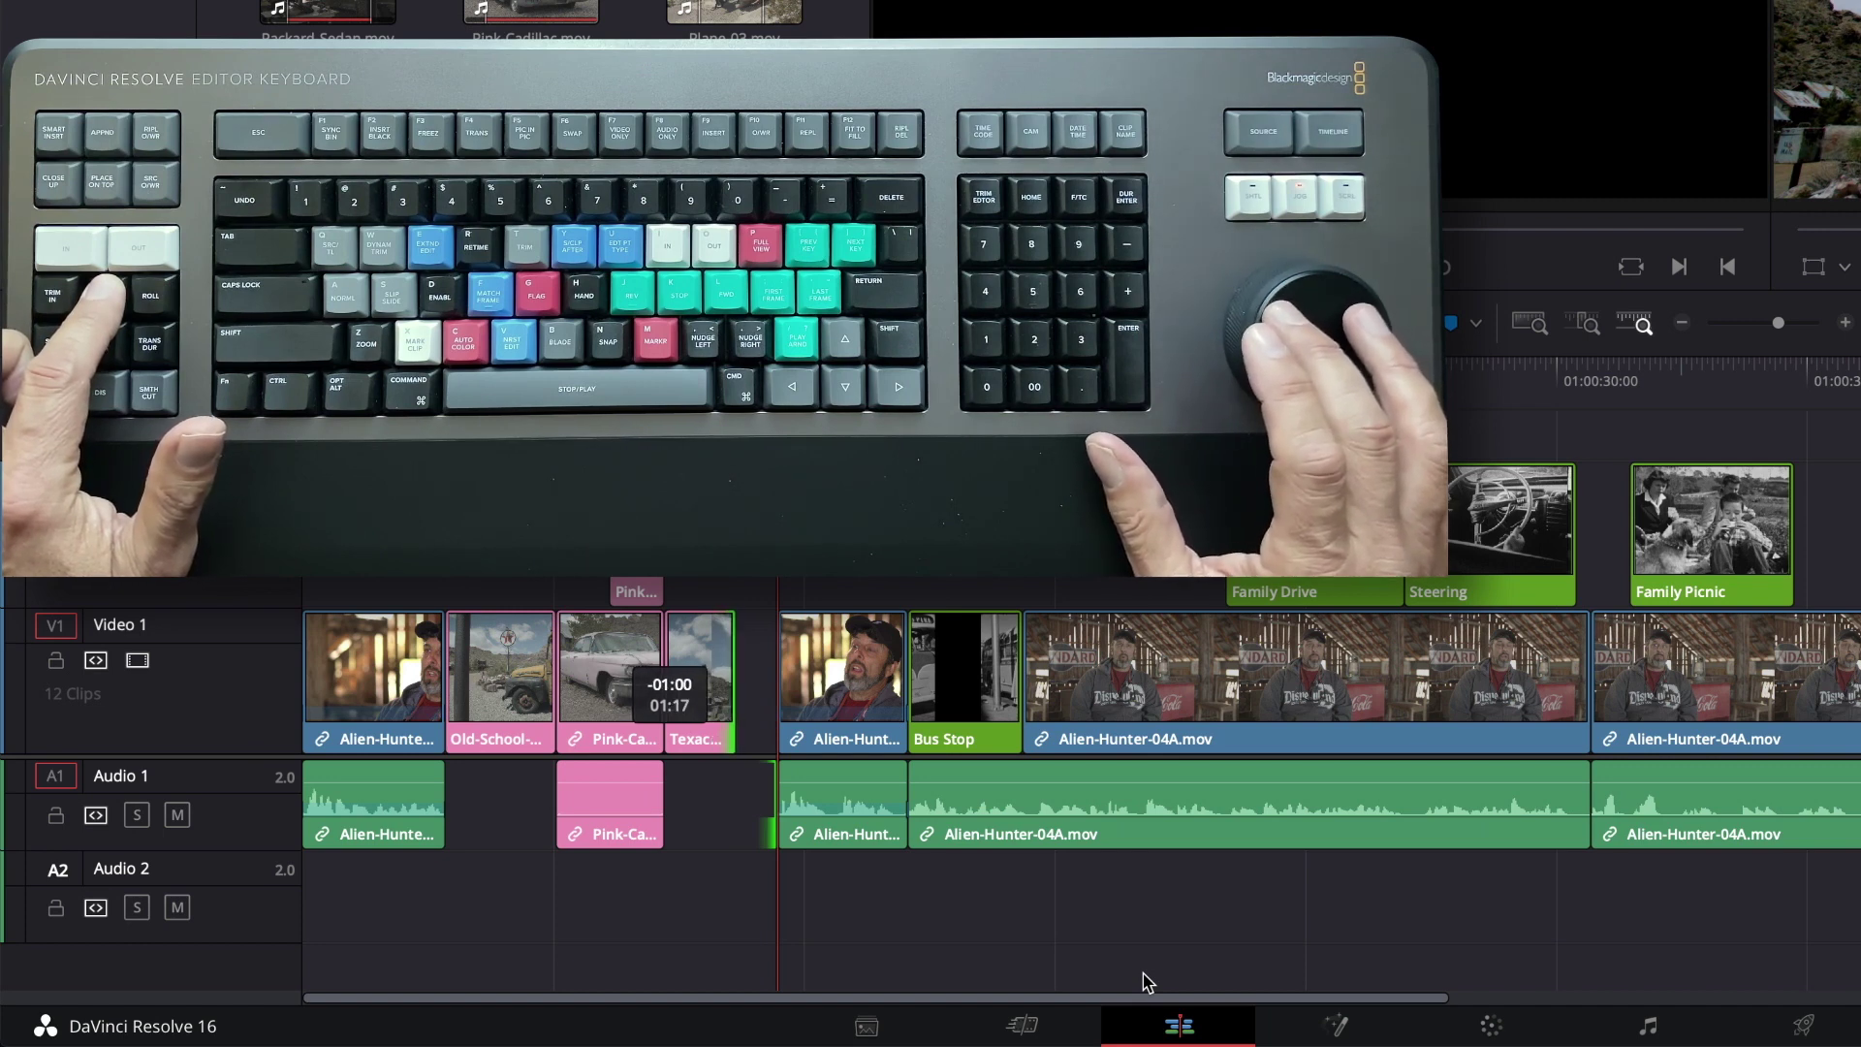
pyautogui.press(',')
pyautogui.press(',')
pyautogui.press(',')
pyautogui.press(',')
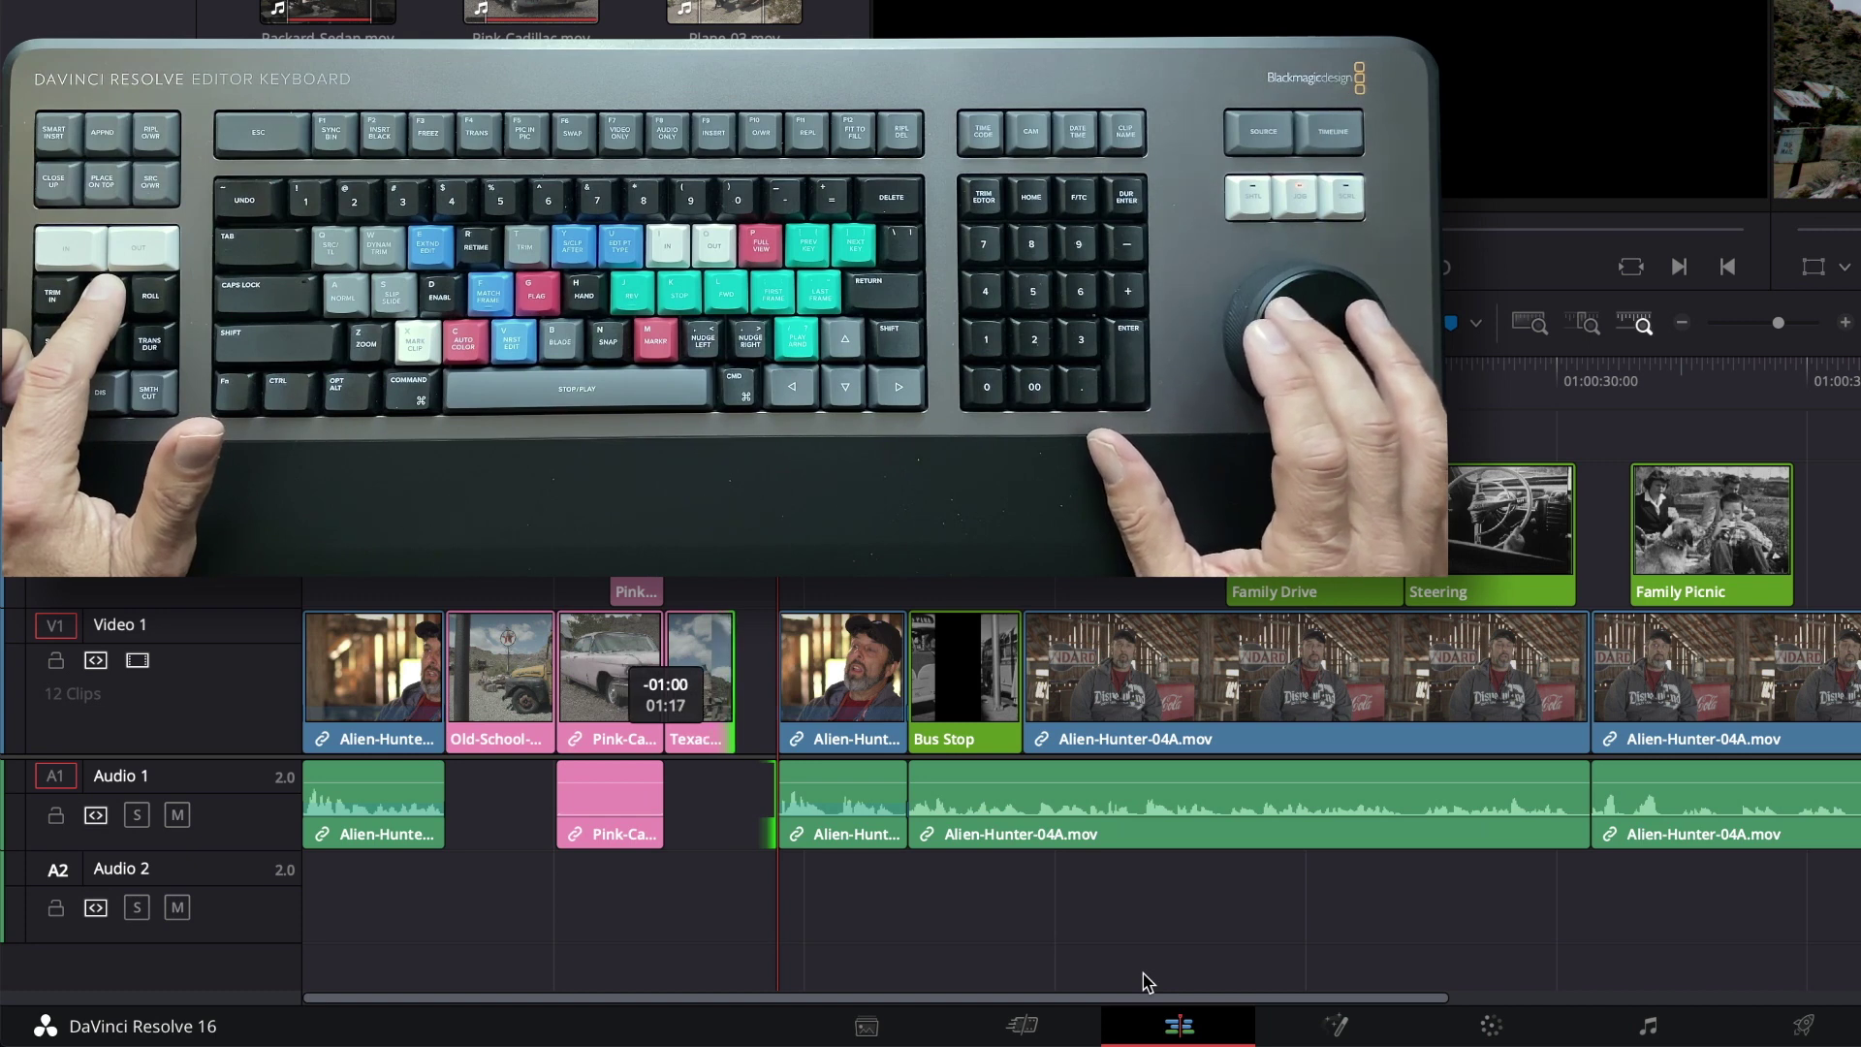
# Step: Extend the end of the Texaco-Sign clip over the following interview clip, and undo the trim
pyautogui.press('.')
pyautogui.press('.')
pyautogui.press('.')
pyautogui.press('.')
pyautogui.press('.')
pyautogui.press('.')
pyautogui.press('.')
pyautogui.press('.')
pyautogui.press('.')
pyautogui.press('.')
pyautogui.press('.')
pyautogui.press('.')
pyautogui.press('.')
pyautogui.press('.')
pyautogui.press('.')
pyautogui.press('.')
pyautogui.press('.')
pyautogui.press('.')
pyautogui.press('.')
pyautogui.press('.')
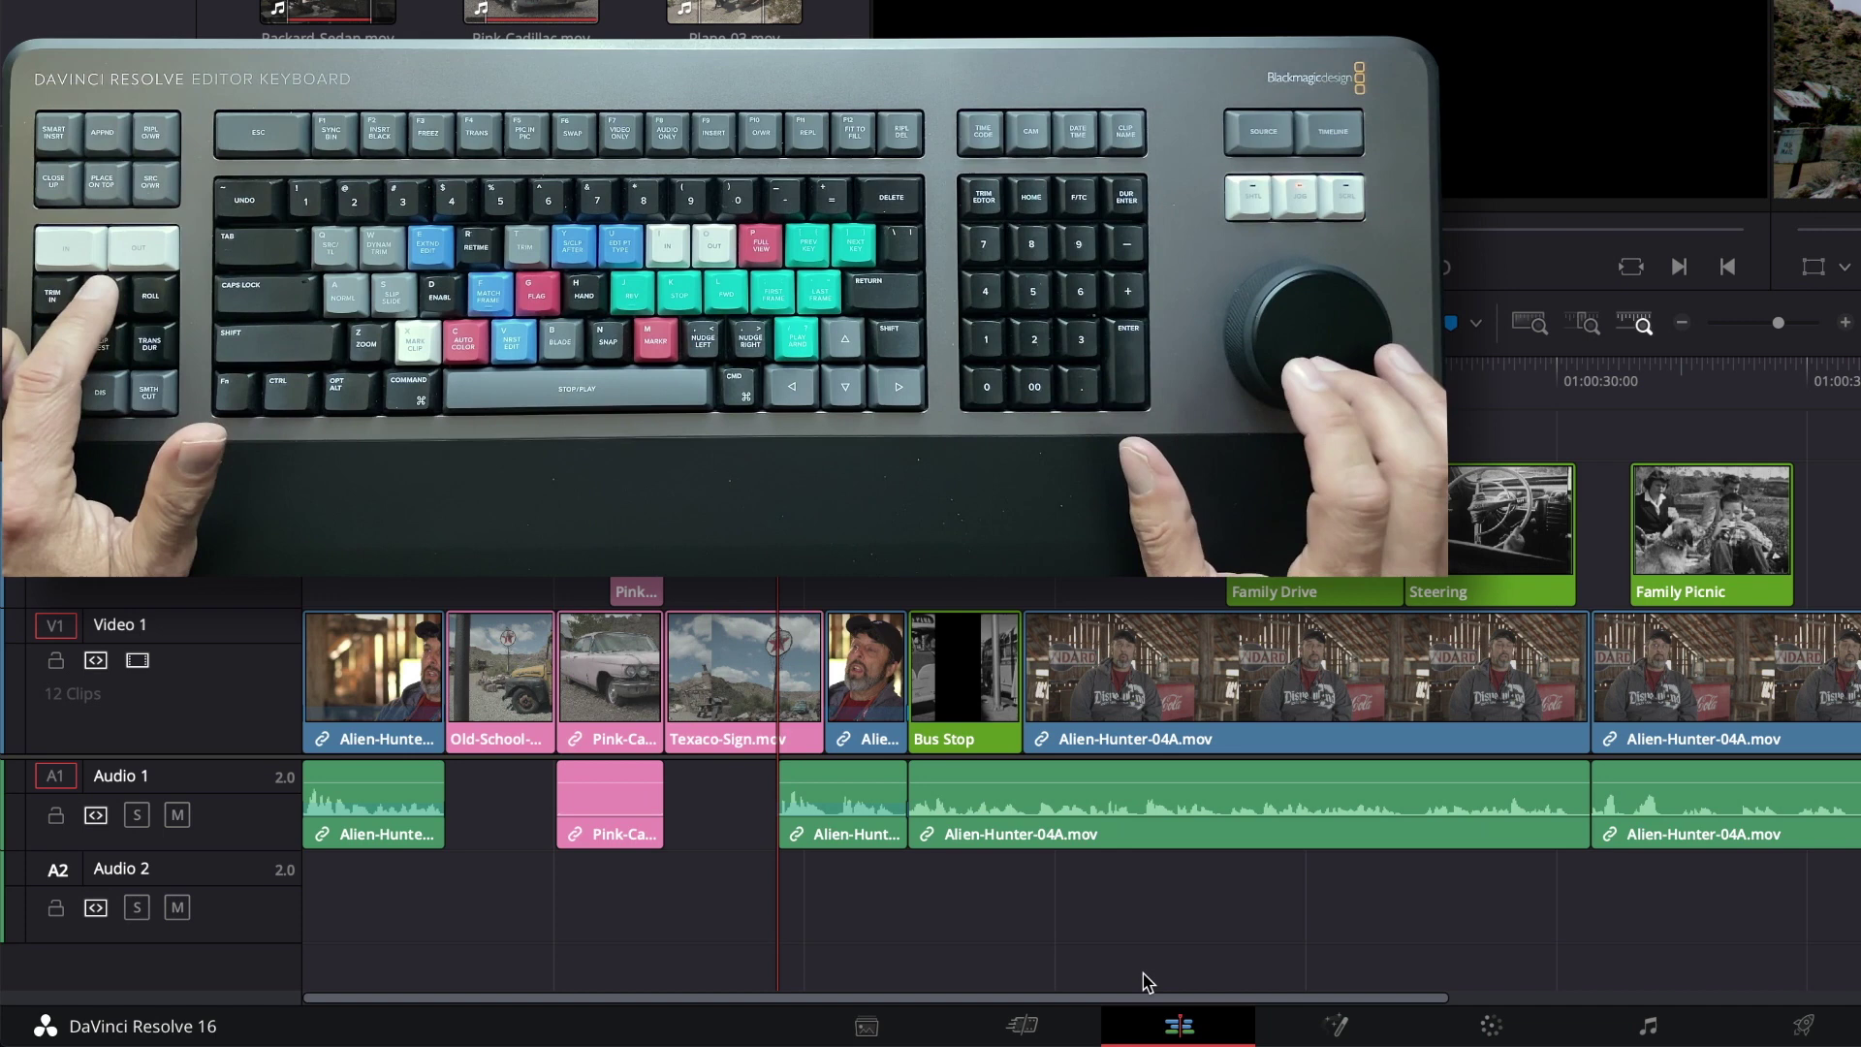
pyautogui.press('super+z')
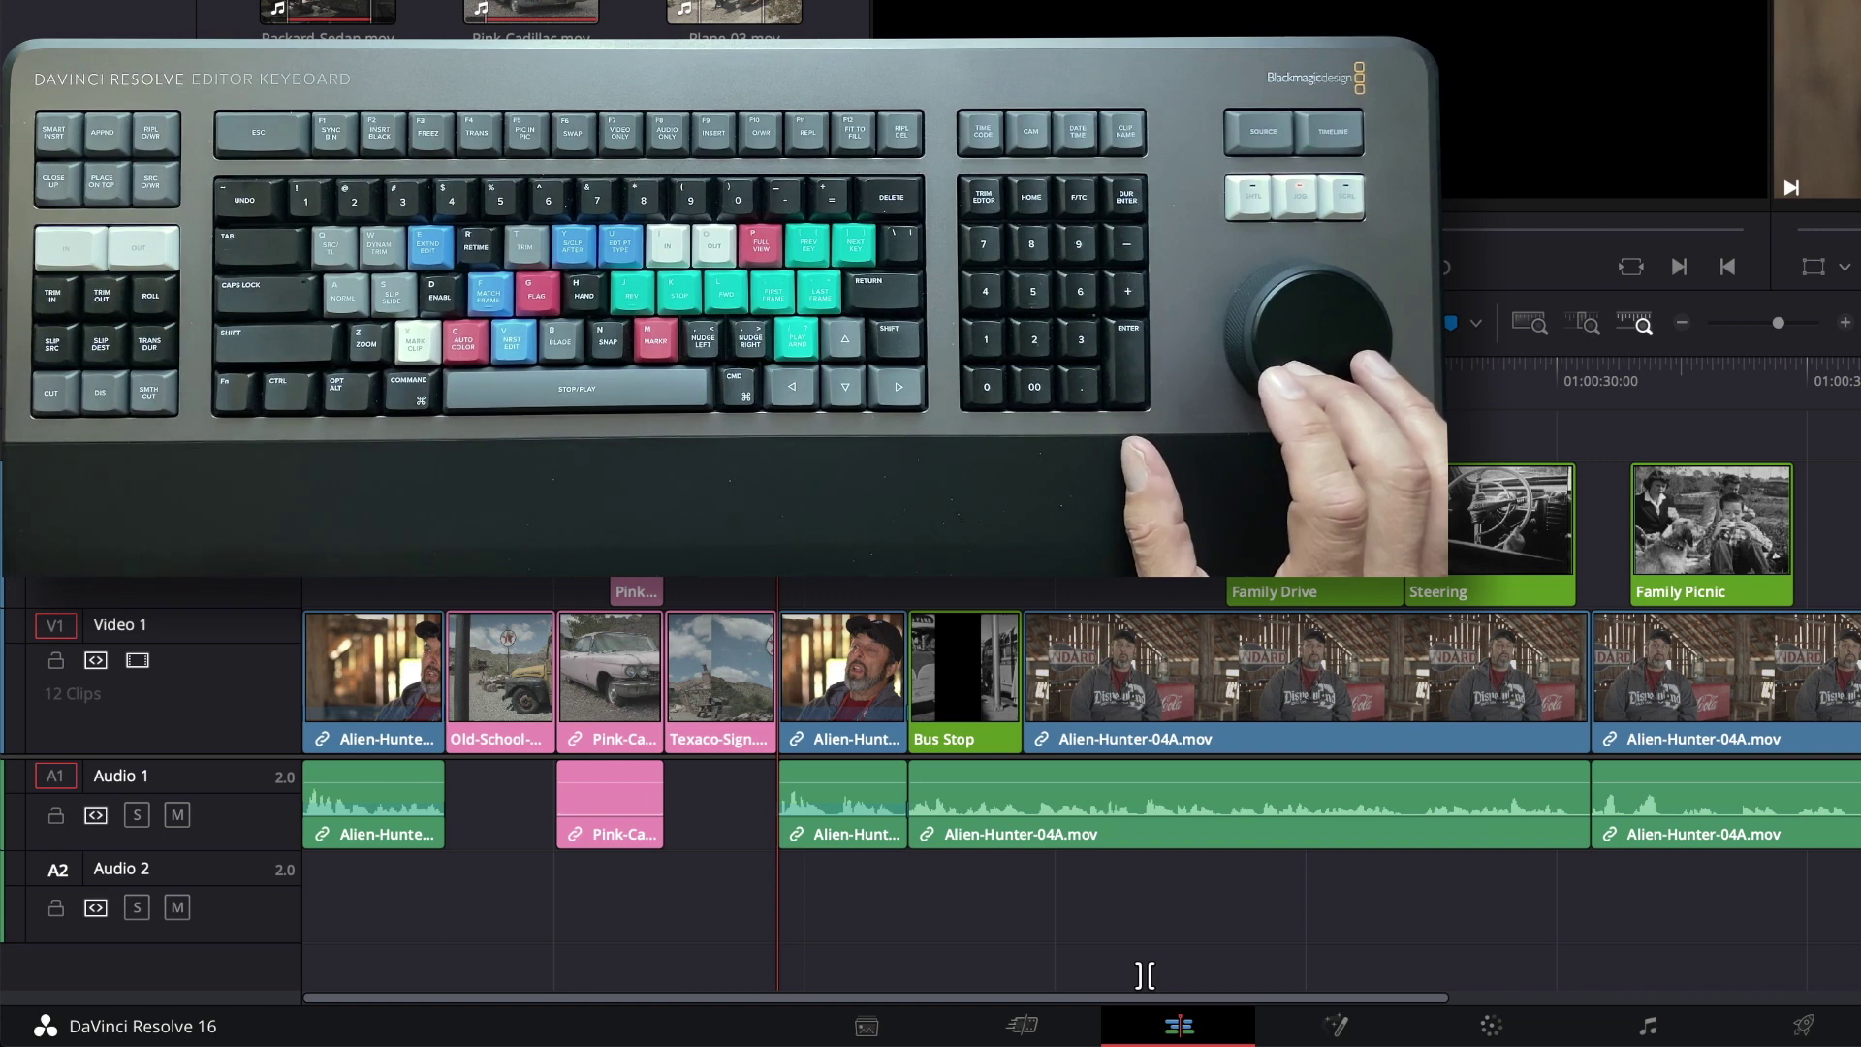
# Step: Jump the playhead back to the start of the Texaco-Sign clip and jog forward to the edit at its end
pyautogui.press('Up')
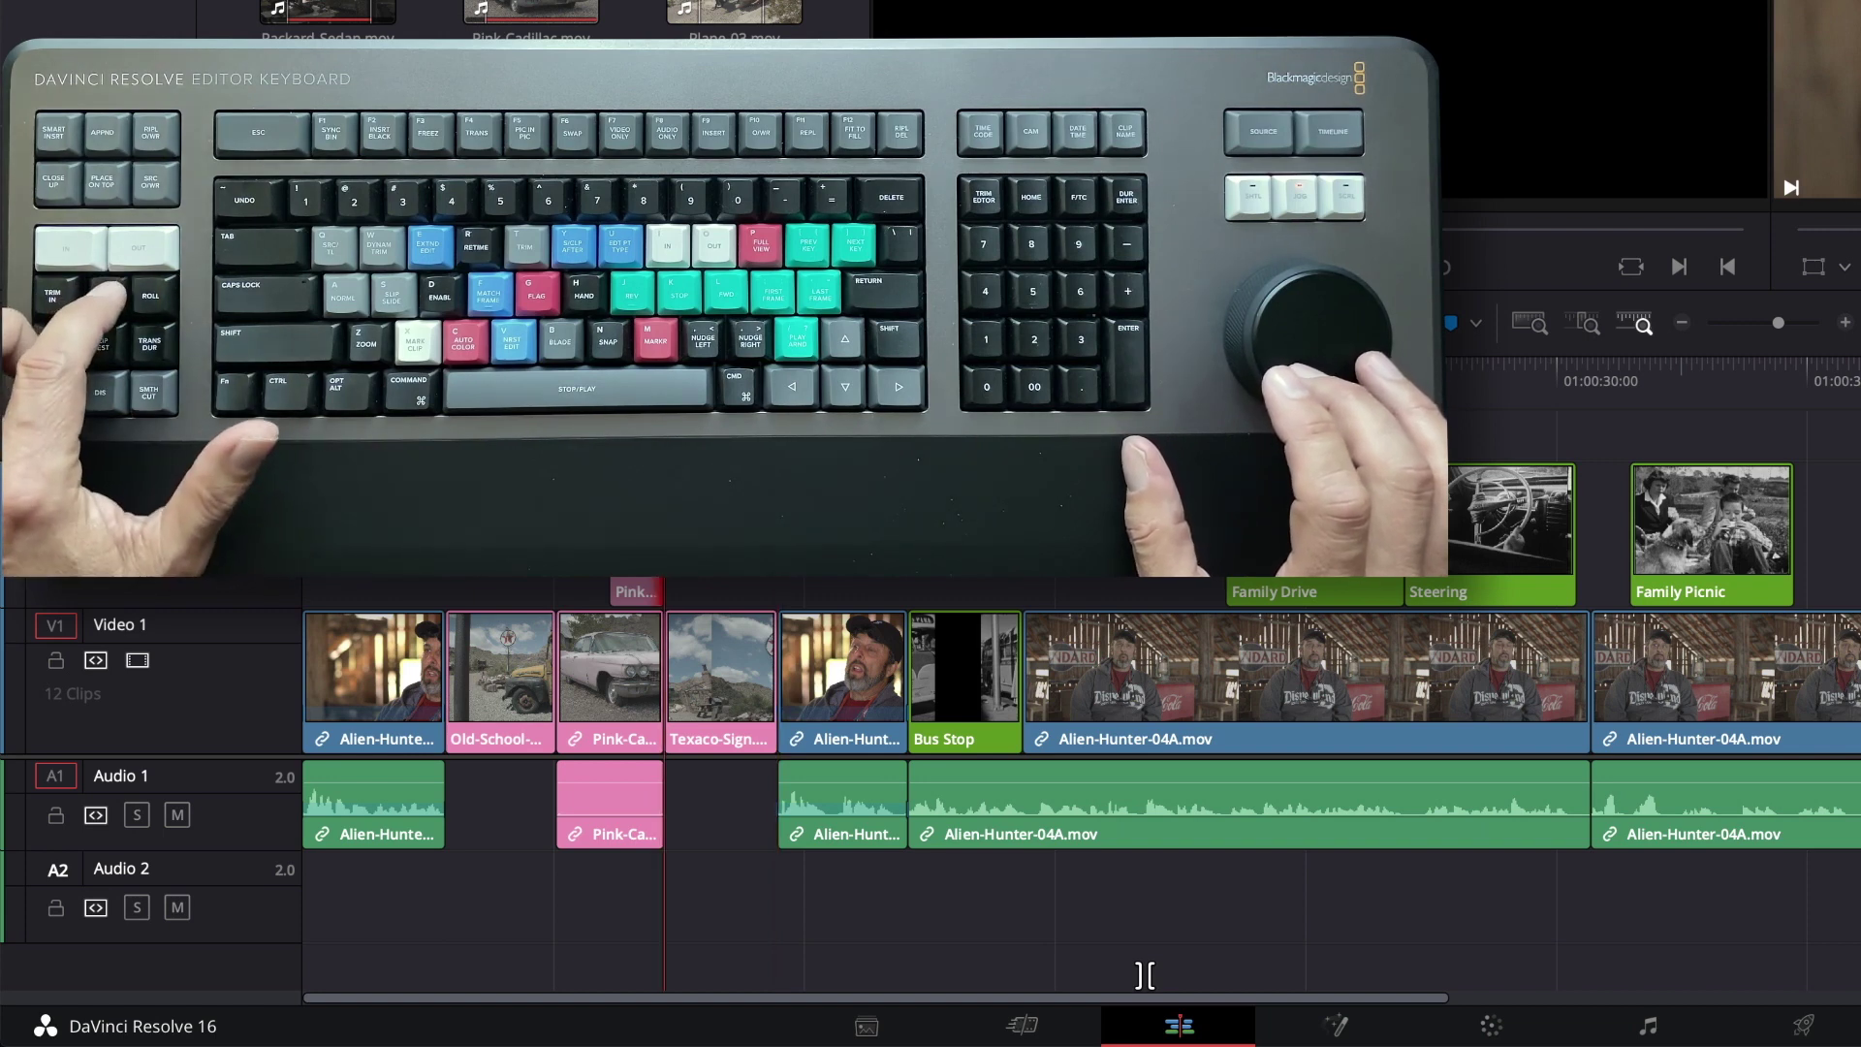
pyautogui.press('Right')
pyautogui.press('Right')
pyautogui.press('Right')
pyautogui.press('Right')
pyautogui.press('Right')
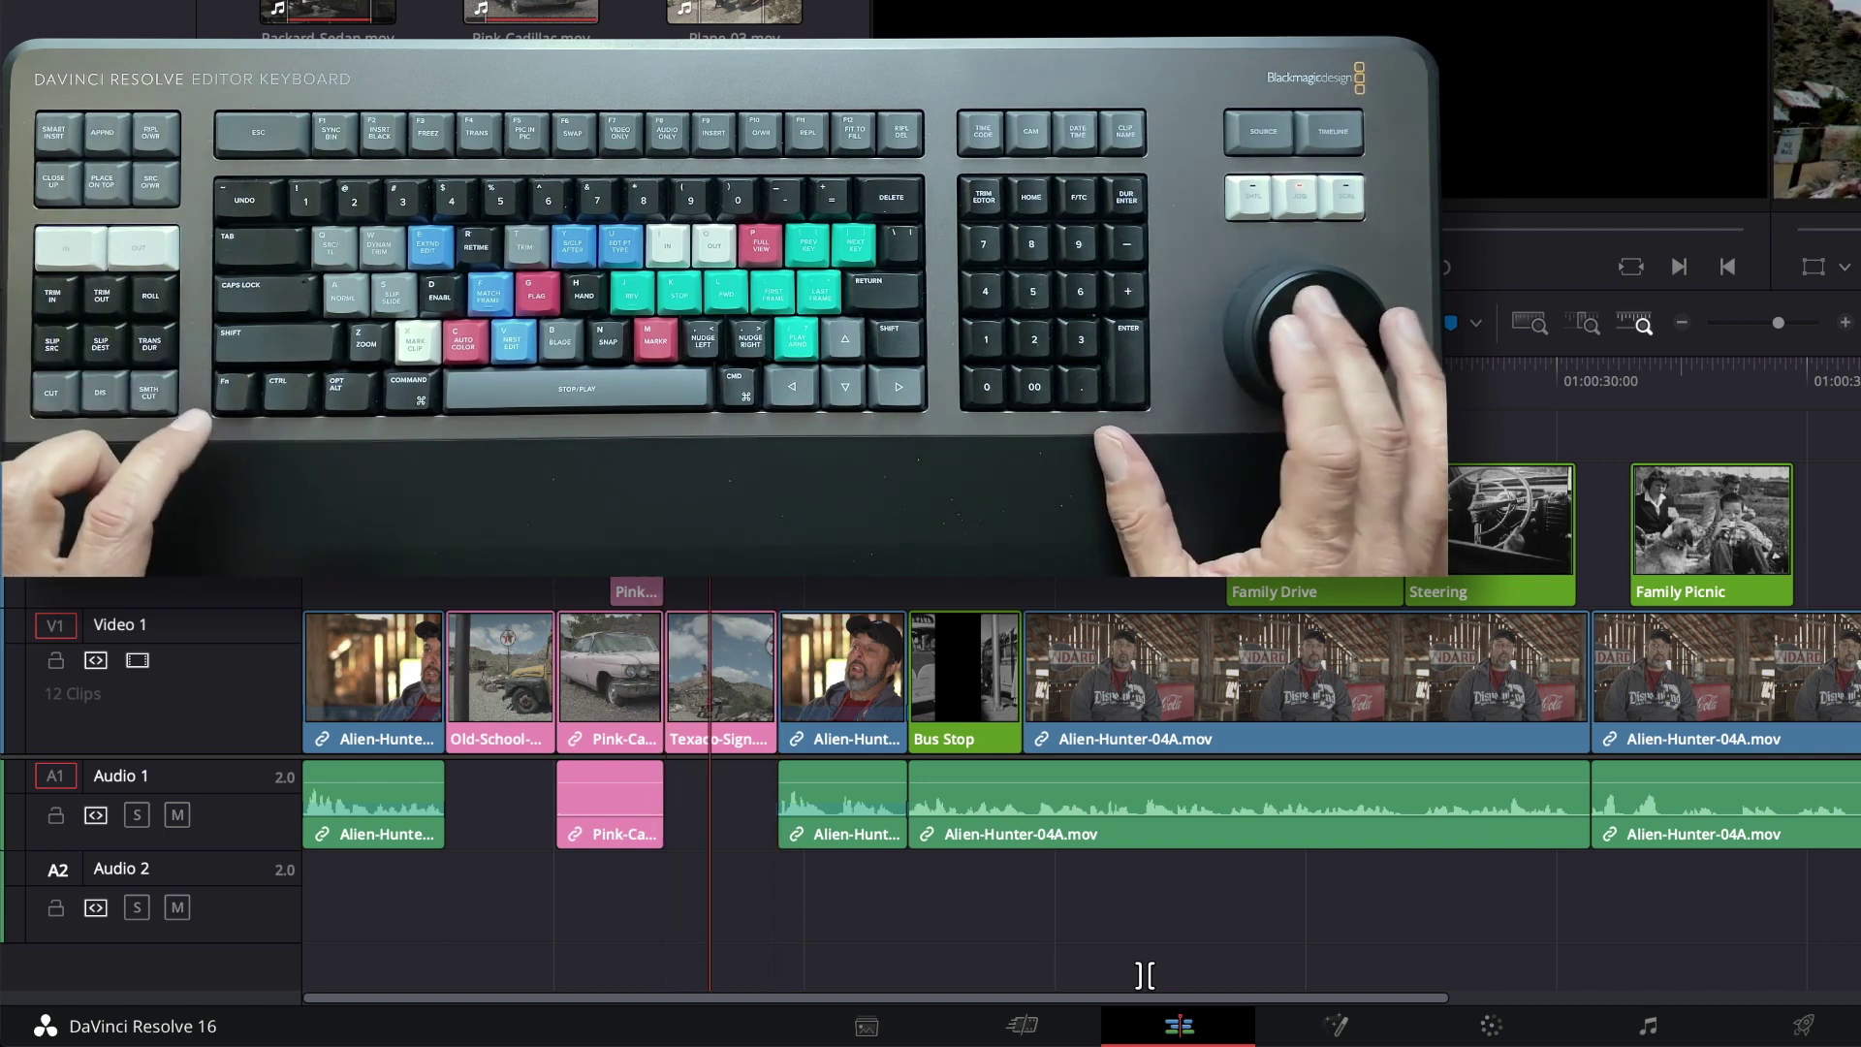
pyautogui.press('Right')
pyautogui.press('Right')
pyautogui.press('Right')
pyautogui.press('Right')
pyautogui.press('Right')
pyautogui.press('Right')
pyautogui.press('Right')
pyautogui.press('Right')
pyautogui.press('Right')
pyautogui.press('Right')
pyautogui.press('Right')
pyautogui.press('Right')
pyautogui.press('Right')
pyautogui.press('Right')
pyautogui.press('Right')
pyautogui.press('Right')
# Step: Ripple-trim the end of the Texaco-Sign clip on Video 1 back and forth, finishing 01:01 shorter at a duration of 01:16
pyautogui.press('v')
pyautogui.press(',')
pyautogui.press(',')
pyautogui.press(',')
pyautogui.press(',')
pyautogui.press(',')
pyautogui.press(',')
pyautogui.press(',')
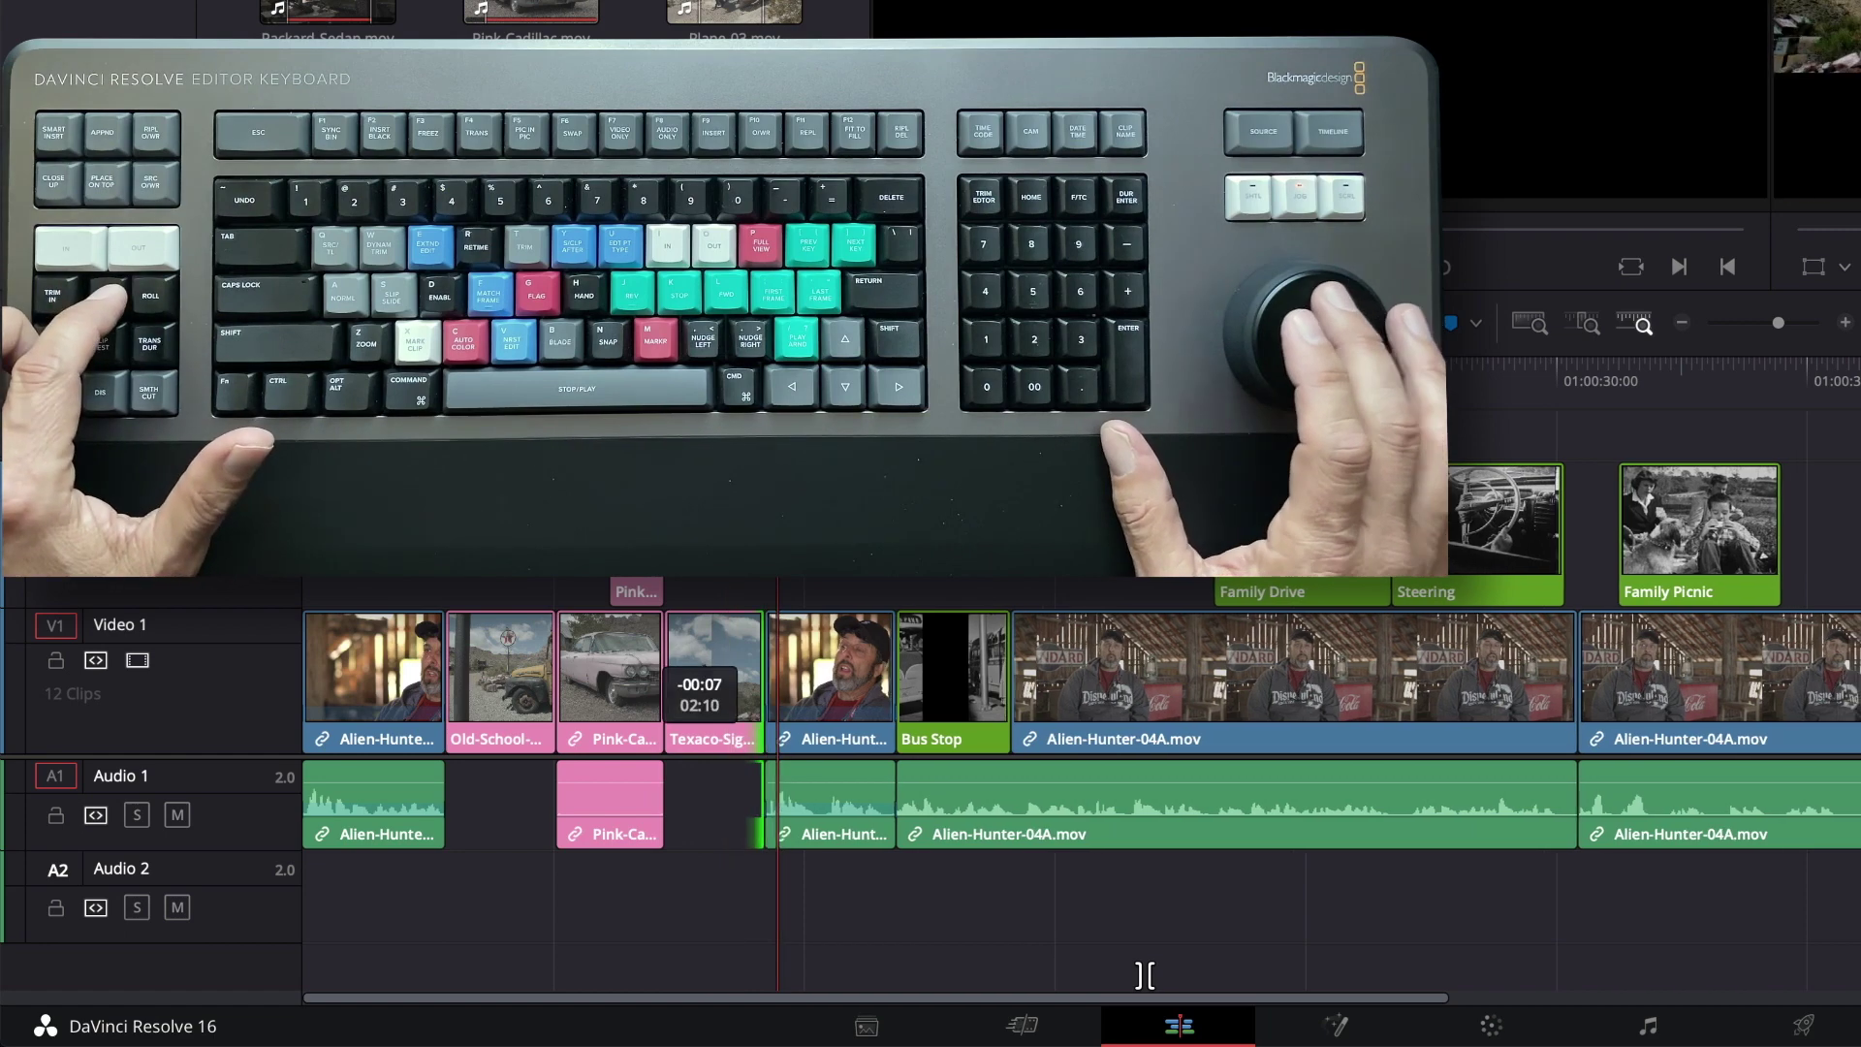
pyautogui.press(',')
pyautogui.press(',')
pyautogui.press(',')
pyautogui.press(',')
pyautogui.press(',')
pyautogui.press(',')
pyautogui.press(',')
pyautogui.press(',')
pyautogui.press(',')
pyautogui.press(',')
pyautogui.press(',')
pyautogui.press(',')
pyautogui.press(',')
pyautogui.press('.')
pyautogui.press('.')
pyautogui.press('.')
pyautogui.press('.')
pyautogui.press('.')
pyautogui.press('.')
pyautogui.press('.')
pyautogui.press('.')
pyautogui.press('.')
pyautogui.press('.')
pyautogui.press('.')
pyautogui.press('.')
pyautogui.press('.')
pyautogui.press('.')
pyautogui.press('.')
pyautogui.press('.')
pyautogui.press(',')
pyautogui.press(',')
pyautogui.press(',')
pyautogui.press(',')
pyautogui.press(',')
pyautogui.press(',')
pyautogui.press(',')
pyautogui.press(',')
pyautogui.press(',')
pyautogui.press(',')
pyautogui.press(',')
pyautogui.press(',')
pyautogui.press(',')
pyautogui.press(',')
pyautogui.press(',')
pyautogui.press(',')
pyautogui.press(',')
pyautogui.press(',')
pyautogui.press(',')
pyautogui.press(',')
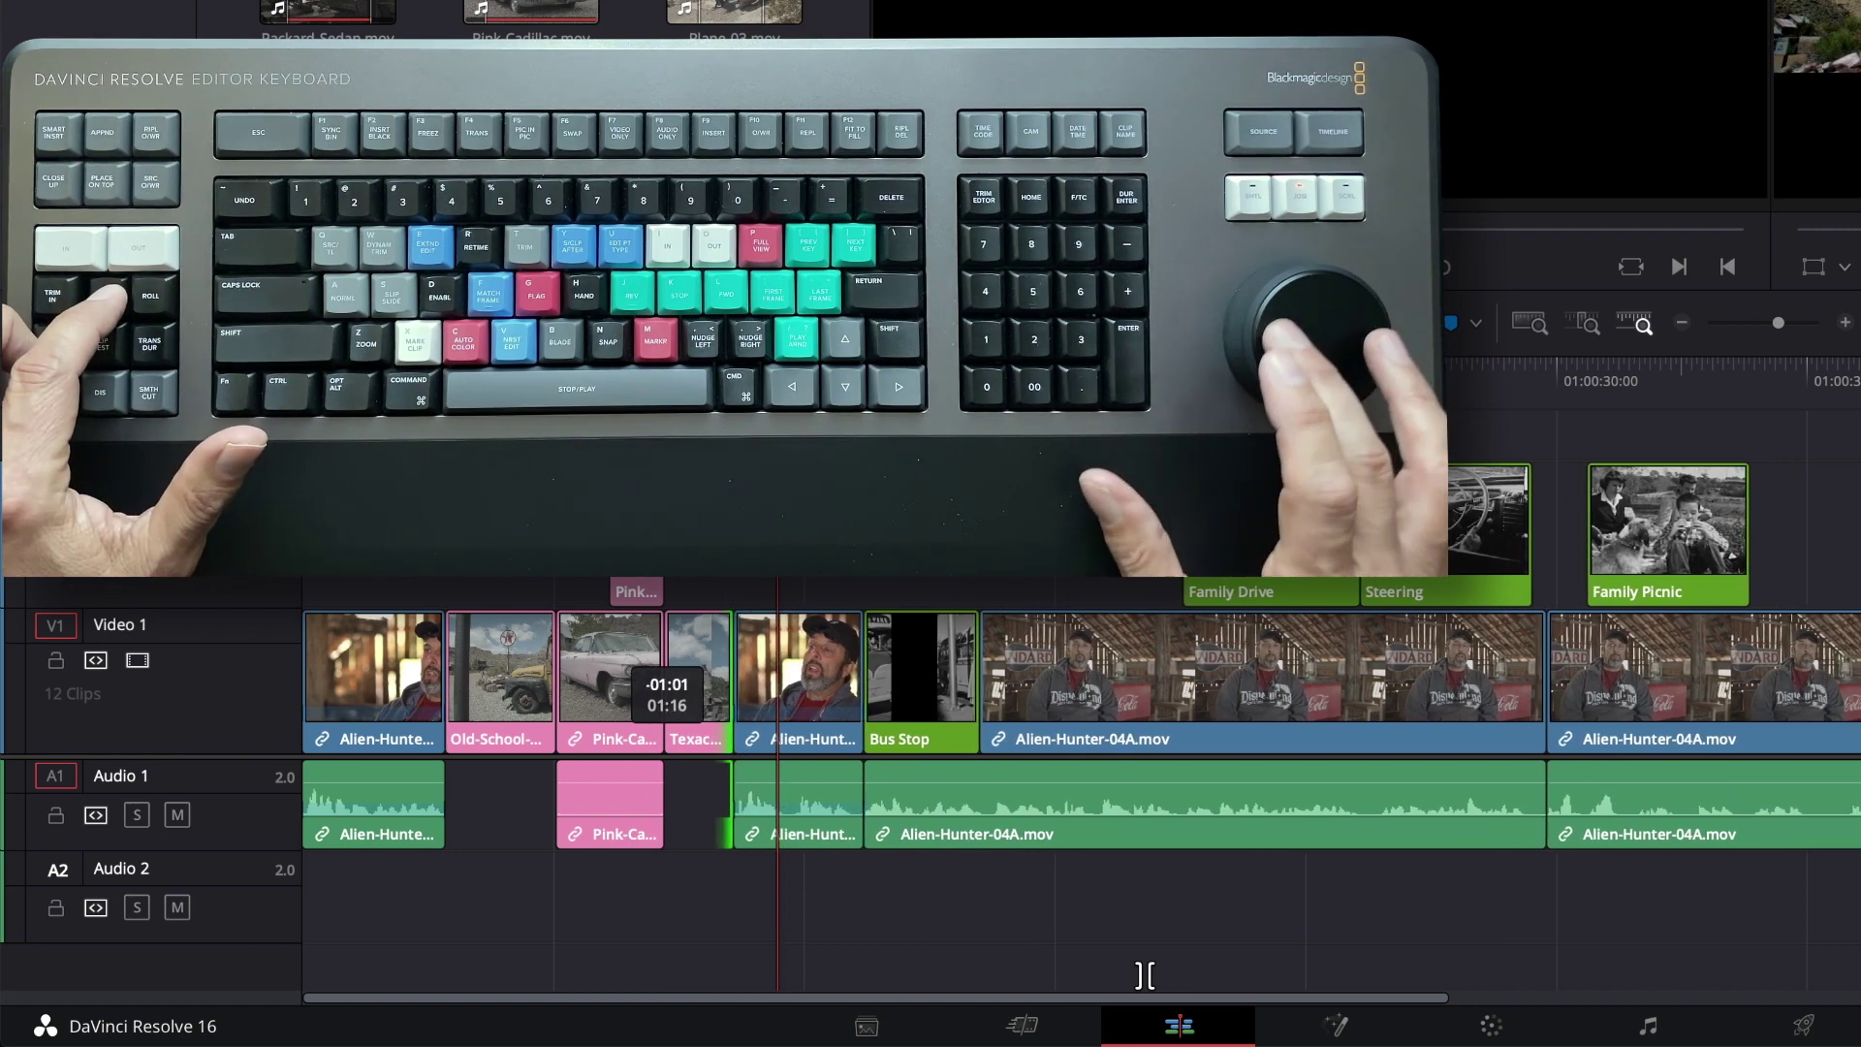
pyautogui.press(',')
pyautogui.press(',')
pyautogui.press(',')
pyautogui.press(',')
pyautogui.press(',')
pyautogui.press(',')
pyautogui.press(',')
pyautogui.press('.')
pyautogui.press('.')
pyautogui.press('.')
pyautogui.press('.')
pyautogui.press('.')
pyautogui.press('.')
pyautogui.press('.')
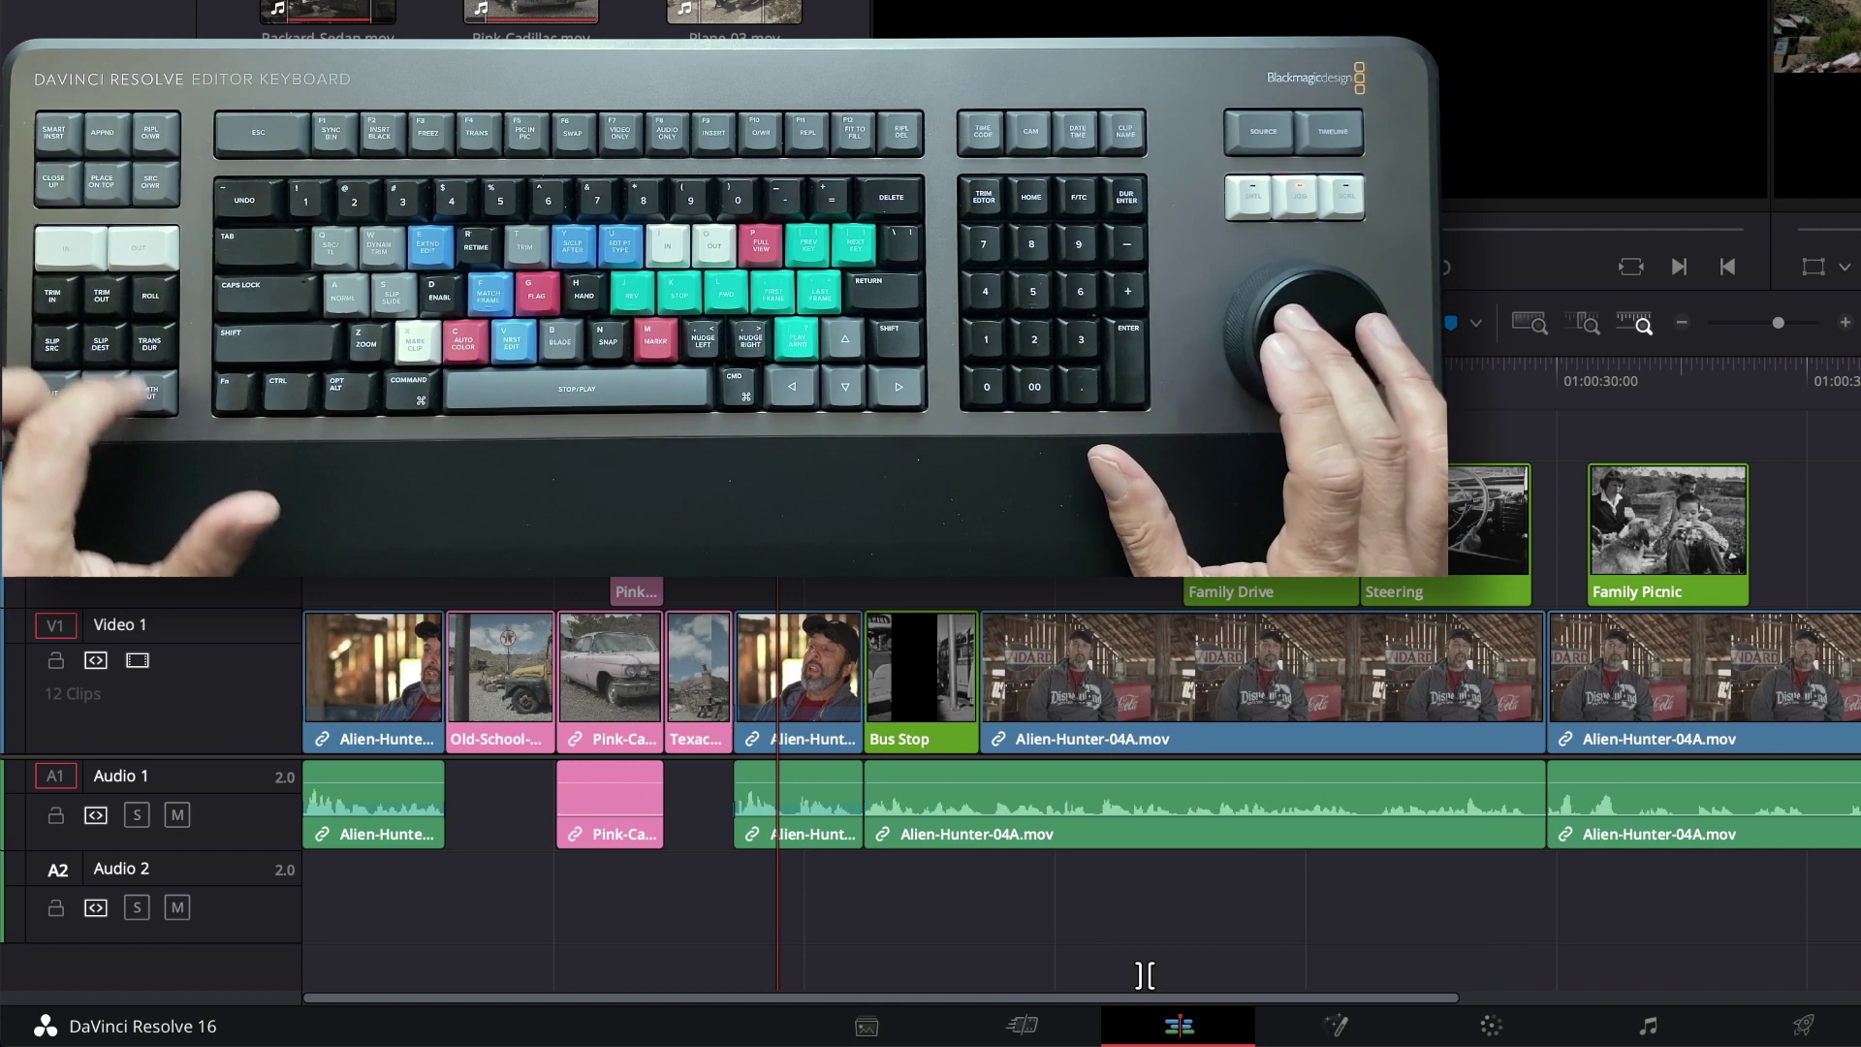
# Step: Jog the playhead back toward the edit after the Texaco-Sign clip and add a transition to its video and audio
pyautogui.press('Left')
pyautogui.press('Left')
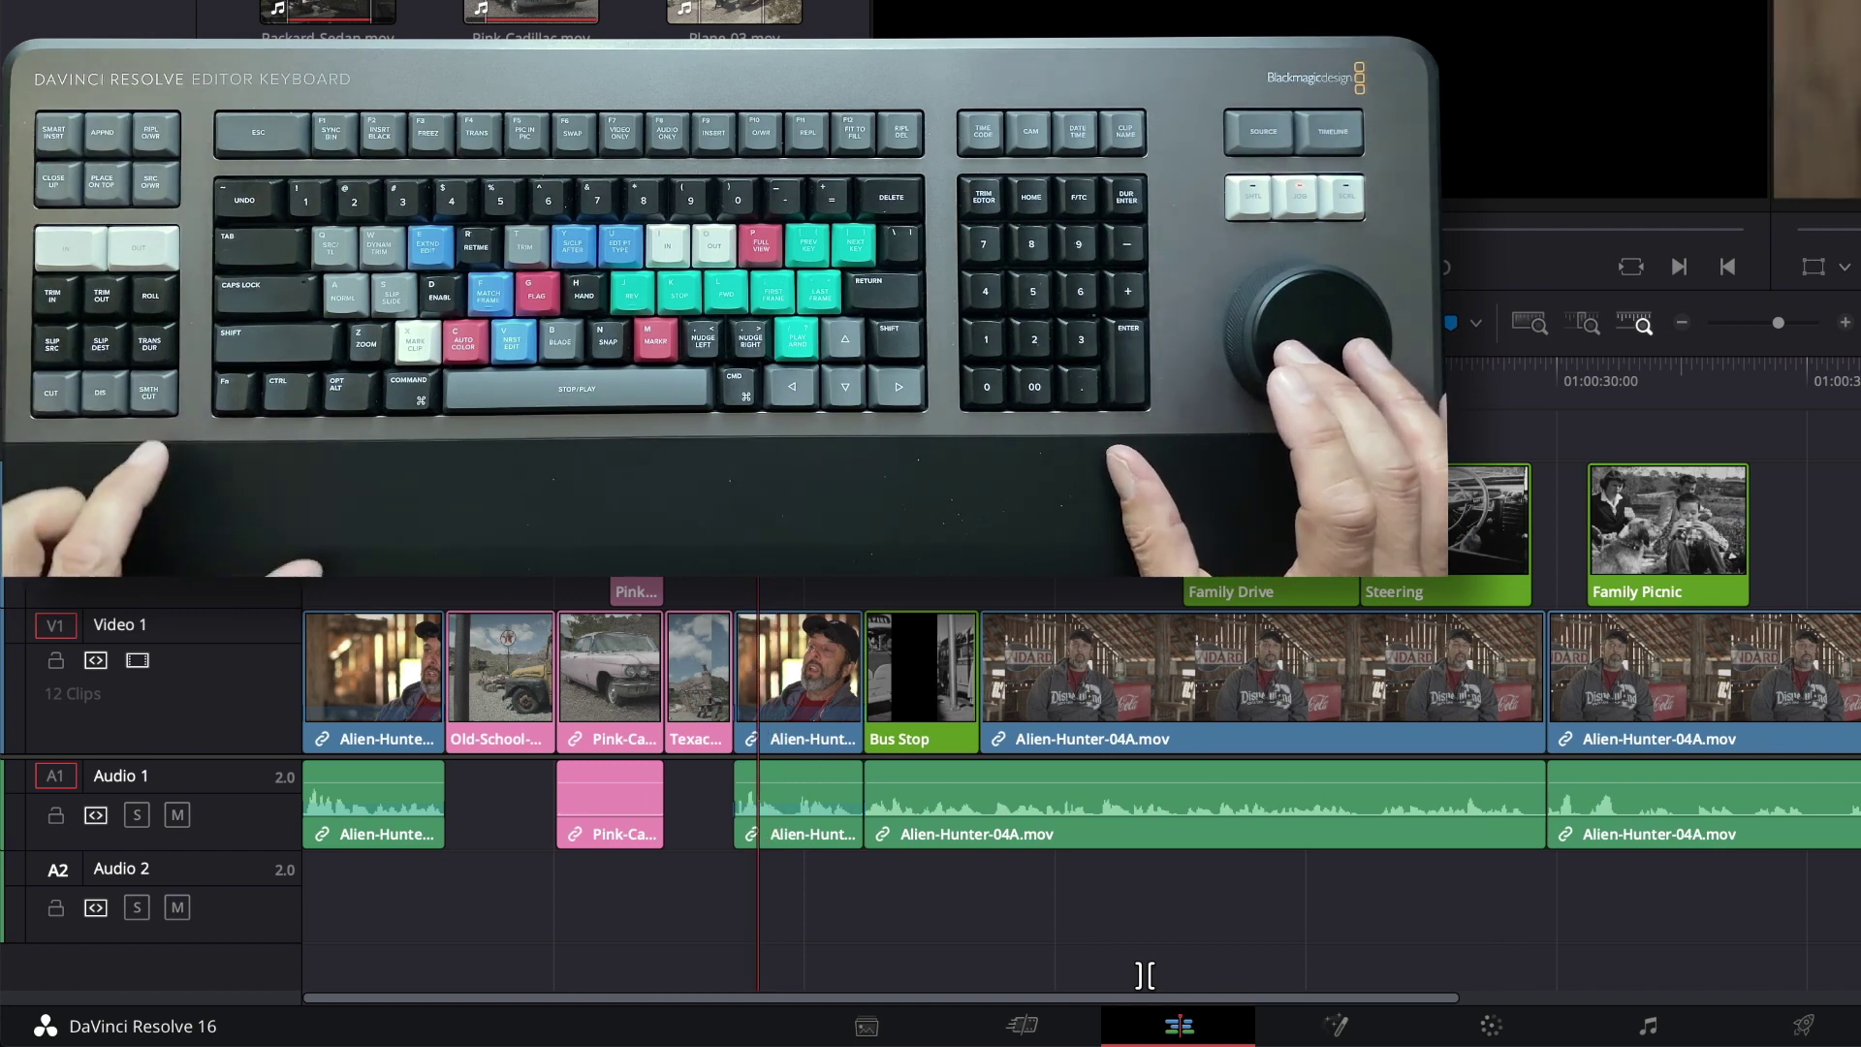
pyautogui.hotkey('ctrl', 't')
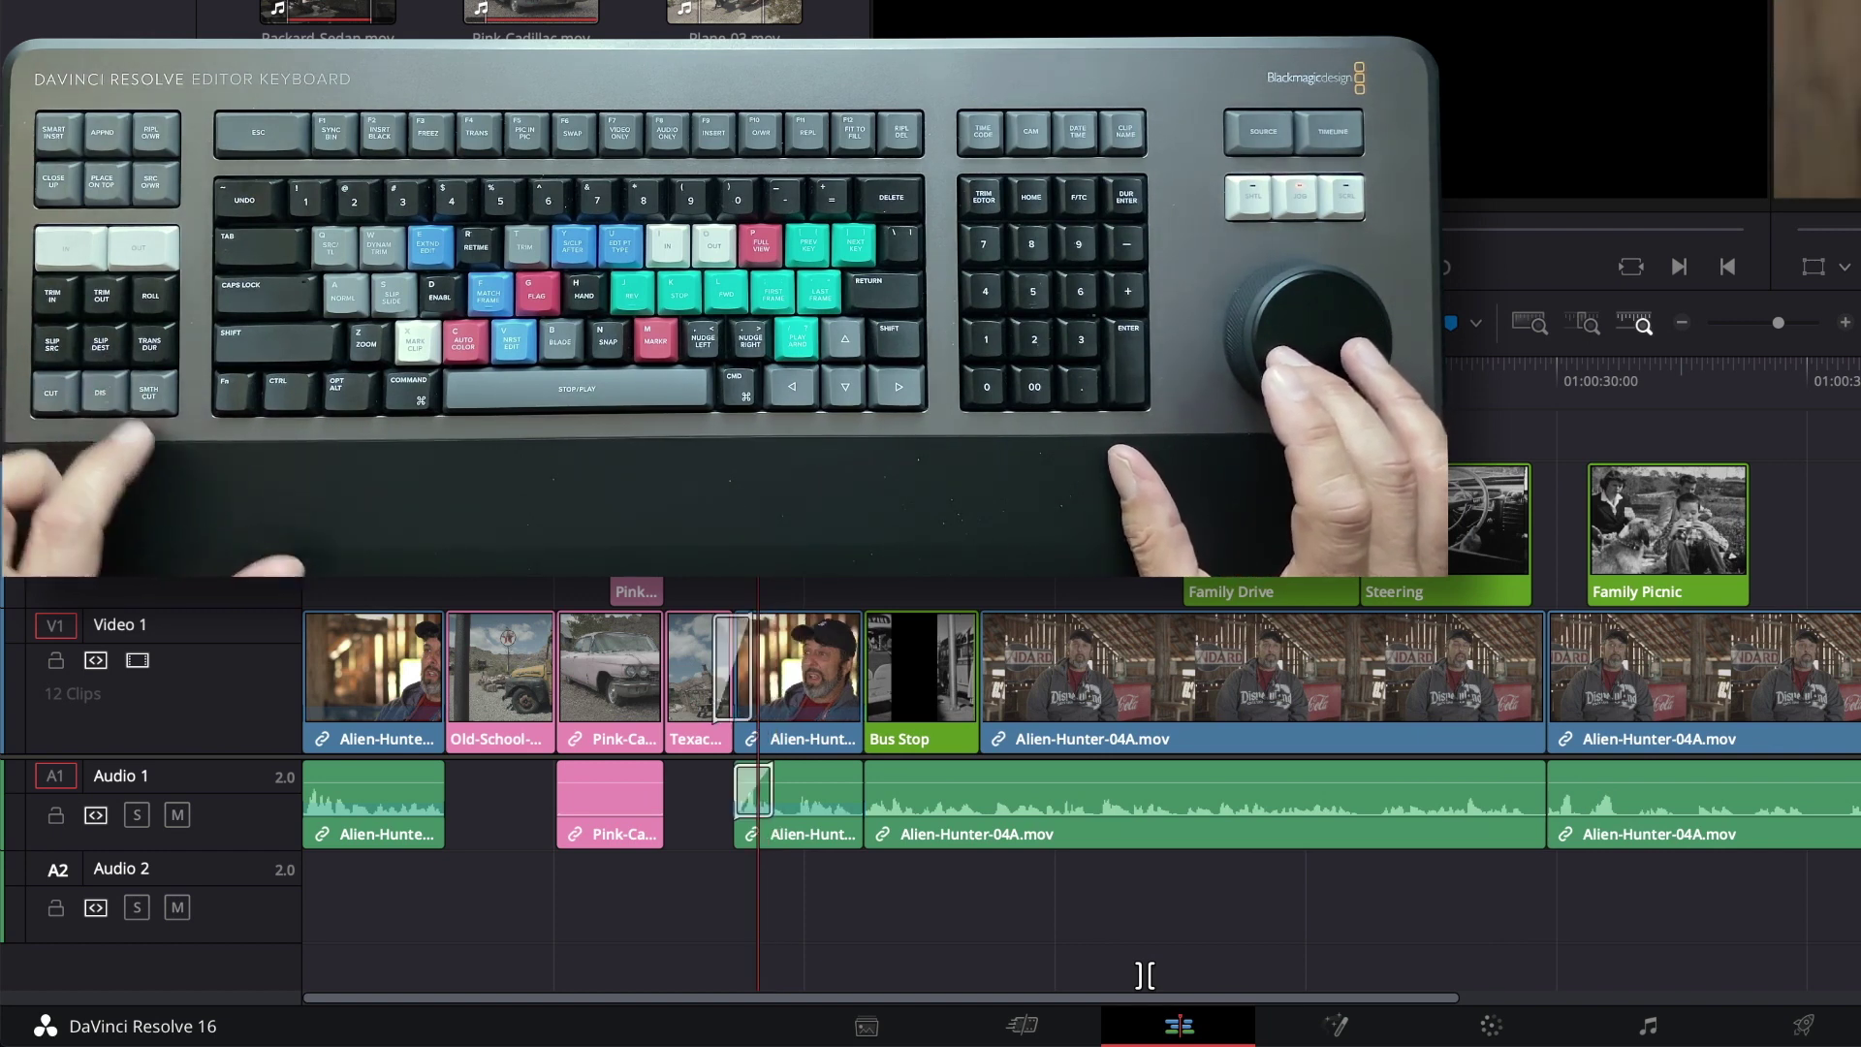
# Step: Adjust the duration of the transition after the Texaco-Sign clip live in both directions, finishing slightly shorter than originally added
pyautogui.press('.')
pyautogui.press('.')
pyautogui.press('.')
pyautogui.press('.')
pyautogui.press('.')
pyautogui.press('.')
pyautogui.press('.')
pyautogui.press('.')
pyautogui.press('.')
pyautogui.press(',')
pyautogui.press(',')
pyautogui.press(',')
pyautogui.press(',')
pyautogui.press(',')
pyautogui.press(',')
pyautogui.press(',')
pyautogui.press(',')
pyautogui.press(',')
pyautogui.press(',')
pyautogui.press(',')
pyautogui.press(',')
pyautogui.press(',')
pyautogui.press(',')
pyautogui.press(',')
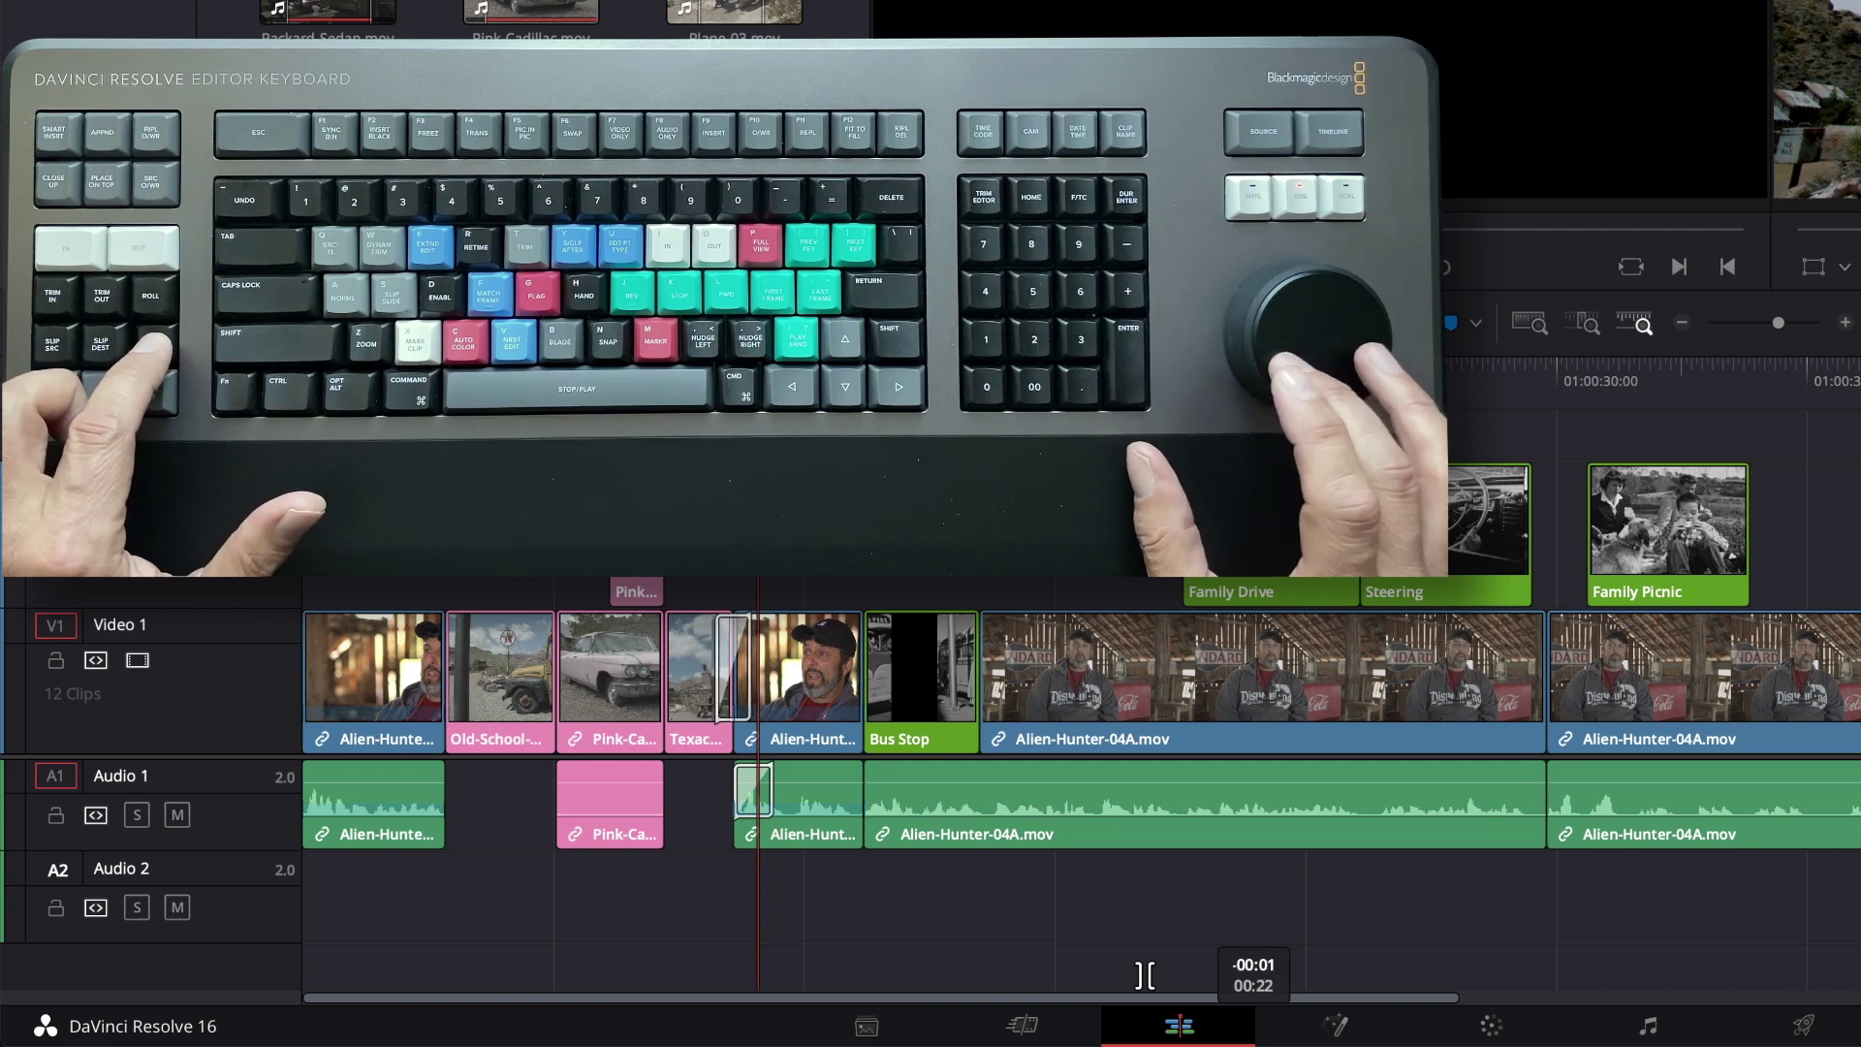
pyautogui.press('.')
pyautogui.press('.')
pyautogui.press('.')
pyautogui.press('.')
pyautogui.press('.')
pyautogui.press('.')
pyautogui.press('.')
pyautogui.press('.')
pyautogui.press('.')
pyautogui.press('.')
pyautogui.press('.')
pyautogui.press('.')
pyautogui.press('.')
pyautogui.press('.')
pyautogui.press('.')
pyautogui.press('.')
pyautogui.press(',')
pyautogui.press(',')
pyautogui.press(',')
pyautogui.press(',')
pyautogui.press(',')
pyautogui.press(',')
pyautogui.press(',')
pyautogui.press(',')
pyautogui.press(',')
pyautogui.press(',')
# Step: Jog the playhead forward past the transition into the interview clip that follows the Texaco-Sign clip
pyautogui.press('Right')
pyautogui.press('Right')
pyautogui.press('Right')
pyautogui.press('Right')
pyautogui.press('Right')
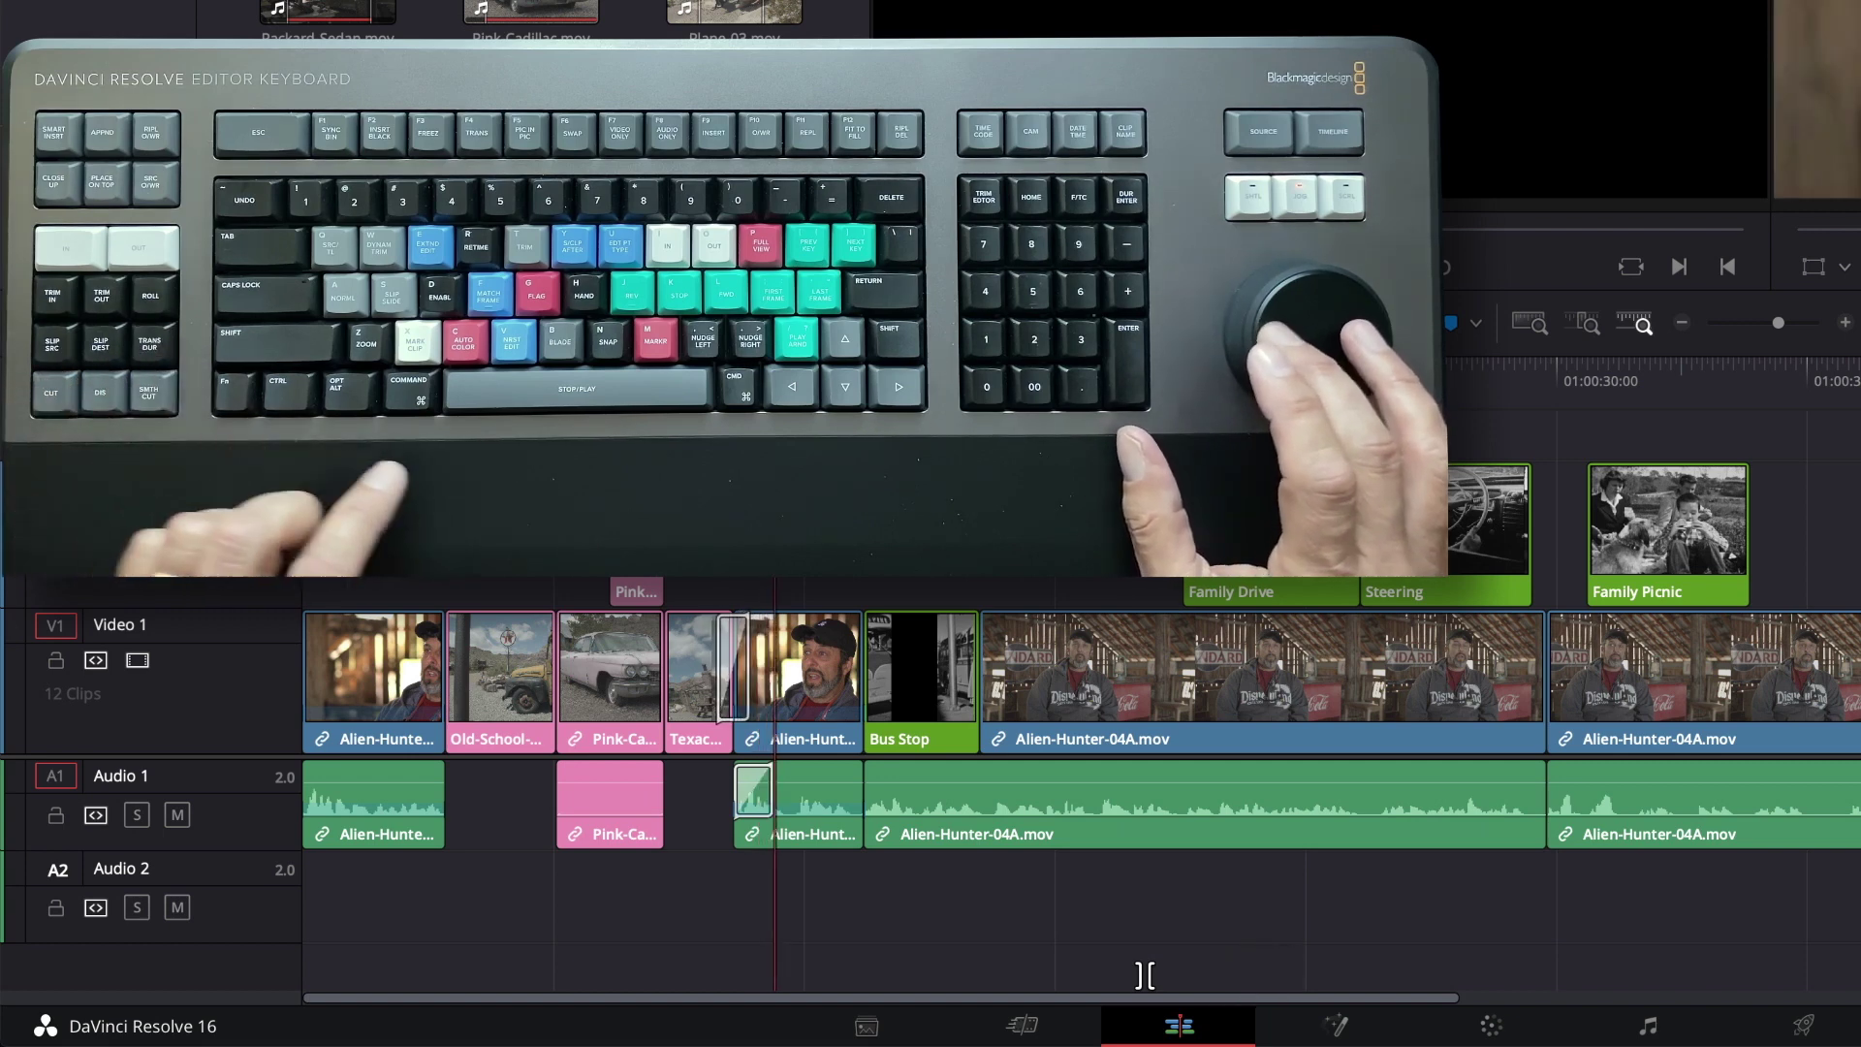
# Step: Jog the playhead back and forth across the transition after the Texaco-Sign clip to review the edit
pyautogui.press('Left')
pyautogui.press('Left')
pyautogui.press('Left')
pyautogui.press('Left')
pyautogui.press('Left')
pyautogui.press('Left')
pyautogui.press('Left')
pyautogui.press('Left')
pyautogui.press('Left')
pyautogui.press('Left')
pyautogui.press('Left')
pyautogui.press('Left')
pyautogui.press('Left')
pyautogui.press('Left')
pyautogui.press('Left')
pyautogui.press('Left')
pyautogui.press('Left')
pyautogui.press('Left')
pyautogui.press('Left')
pyautogui.press('Left')
pyautogui.press('Left')
pyautogui.press('Left')
pyautogui.press('Left')
pyautogui.press('Left')
pyautogui.press('Left')
pyautogui.press('Left')
pyautogui.press('Left')
pyautogui.press('Left')
pyautogui.press('Left')
pyautogui.press('Left')
pyautogui.press('Right')
pyautogui.press('Right')
pyautogui.press('Right')
pyautogui.press('Right')
pyautogui.press('Right')
pyautogui.press('Right')
pyautogui.press('Right')
pyautogui.press('Right')
pyautogui.press('Right')
pyautogui.press('Right')
pyautogui.press('Right')
pyautogui.press('Right')
pyautogui.press('Right')
pyautogui.press('Right')
pyautogui.press('Right')
pyautogui.press('Right')
pyautogui.press('Right')
pyautogui.press('Right')
pyautogui.press('Right')
pyautogui.press('Right')
pyautogui.press('Left')
pyautogui.press('Left')
pyautogui.press('Left')
pyautogui.press('Left')
pyautogui.press('Left')
pyautogui.press('Left')
pyautogui.press('Left')
pyautogui.press('Left')
pyautogui.press('Left')
pyautogui.press('Left')
pyautogui.press('Left')
pyautogui.press('Left')
pyautogui.press('Left')
pyautogui.press('Left')
pyautogui.press('Left')
pyautogui.press('Left')
pyautogui.press('Left')
pyautogui.press('Left')
pyautogui.press('Left')
pyautogui.press('Left')
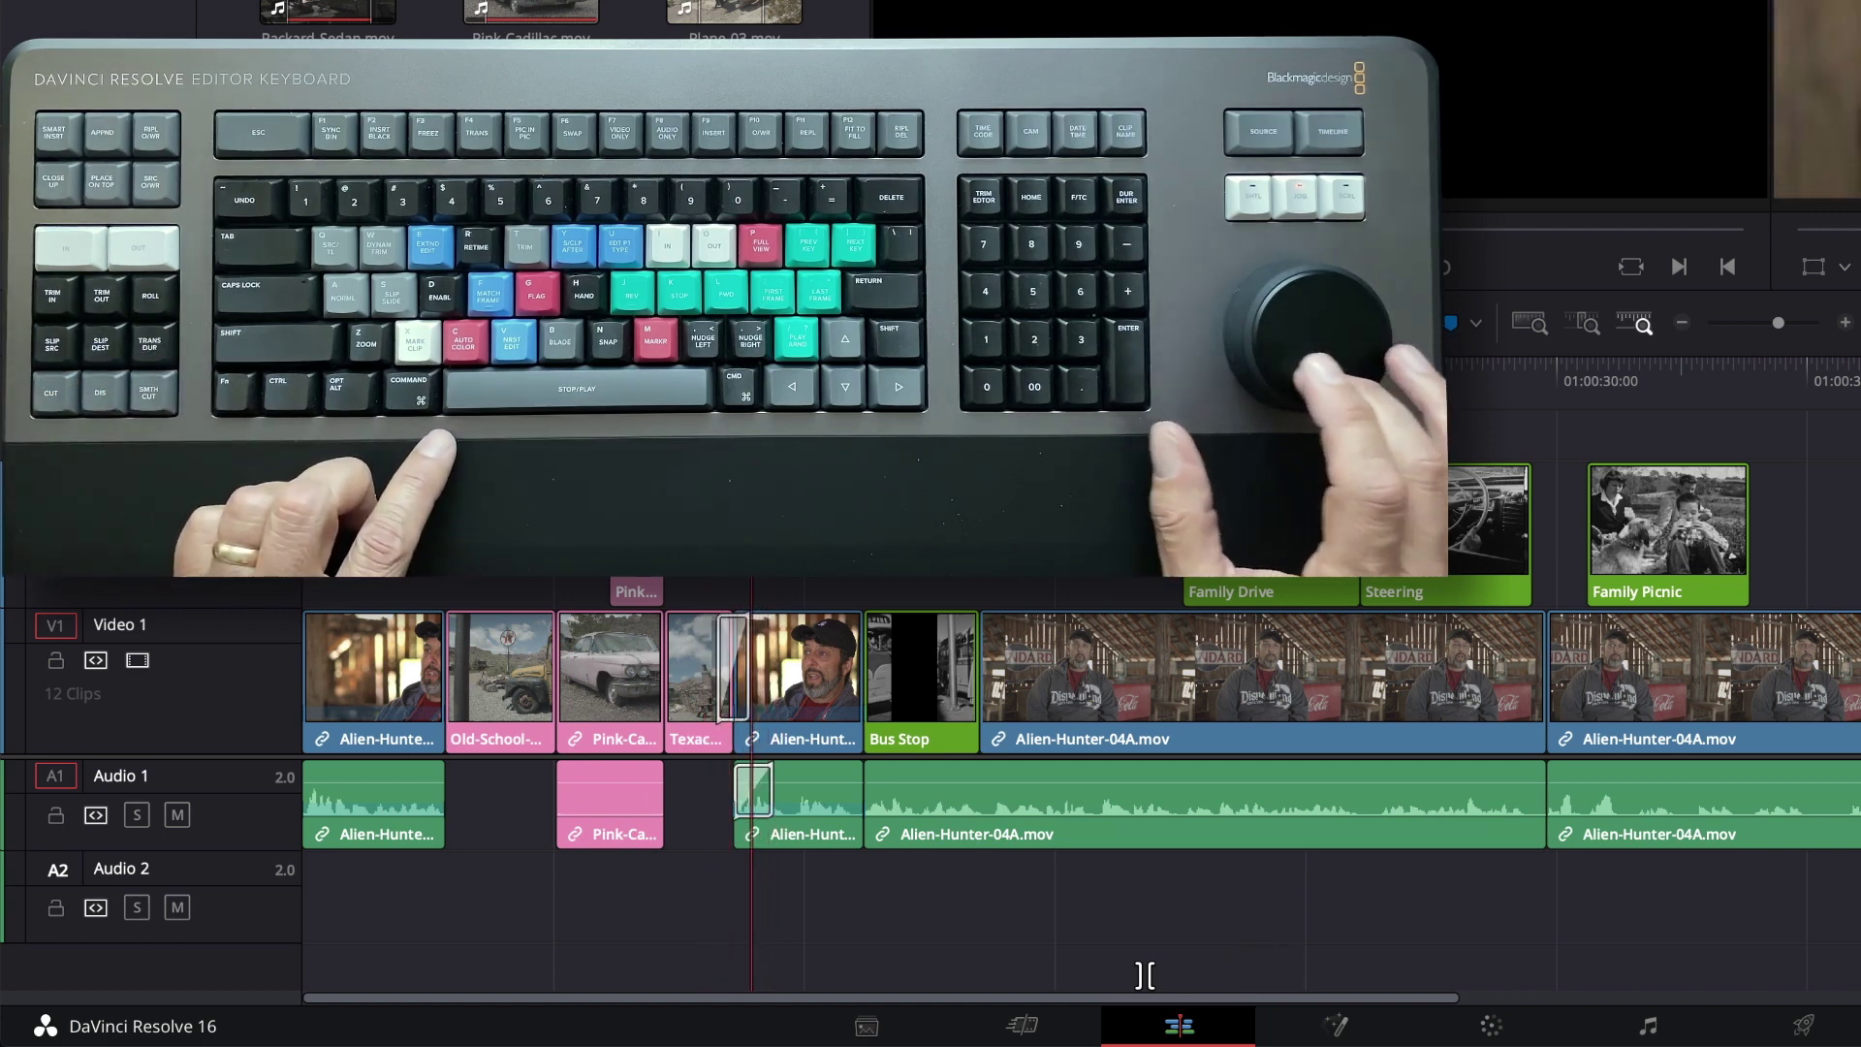
pyautogui.press('Left')
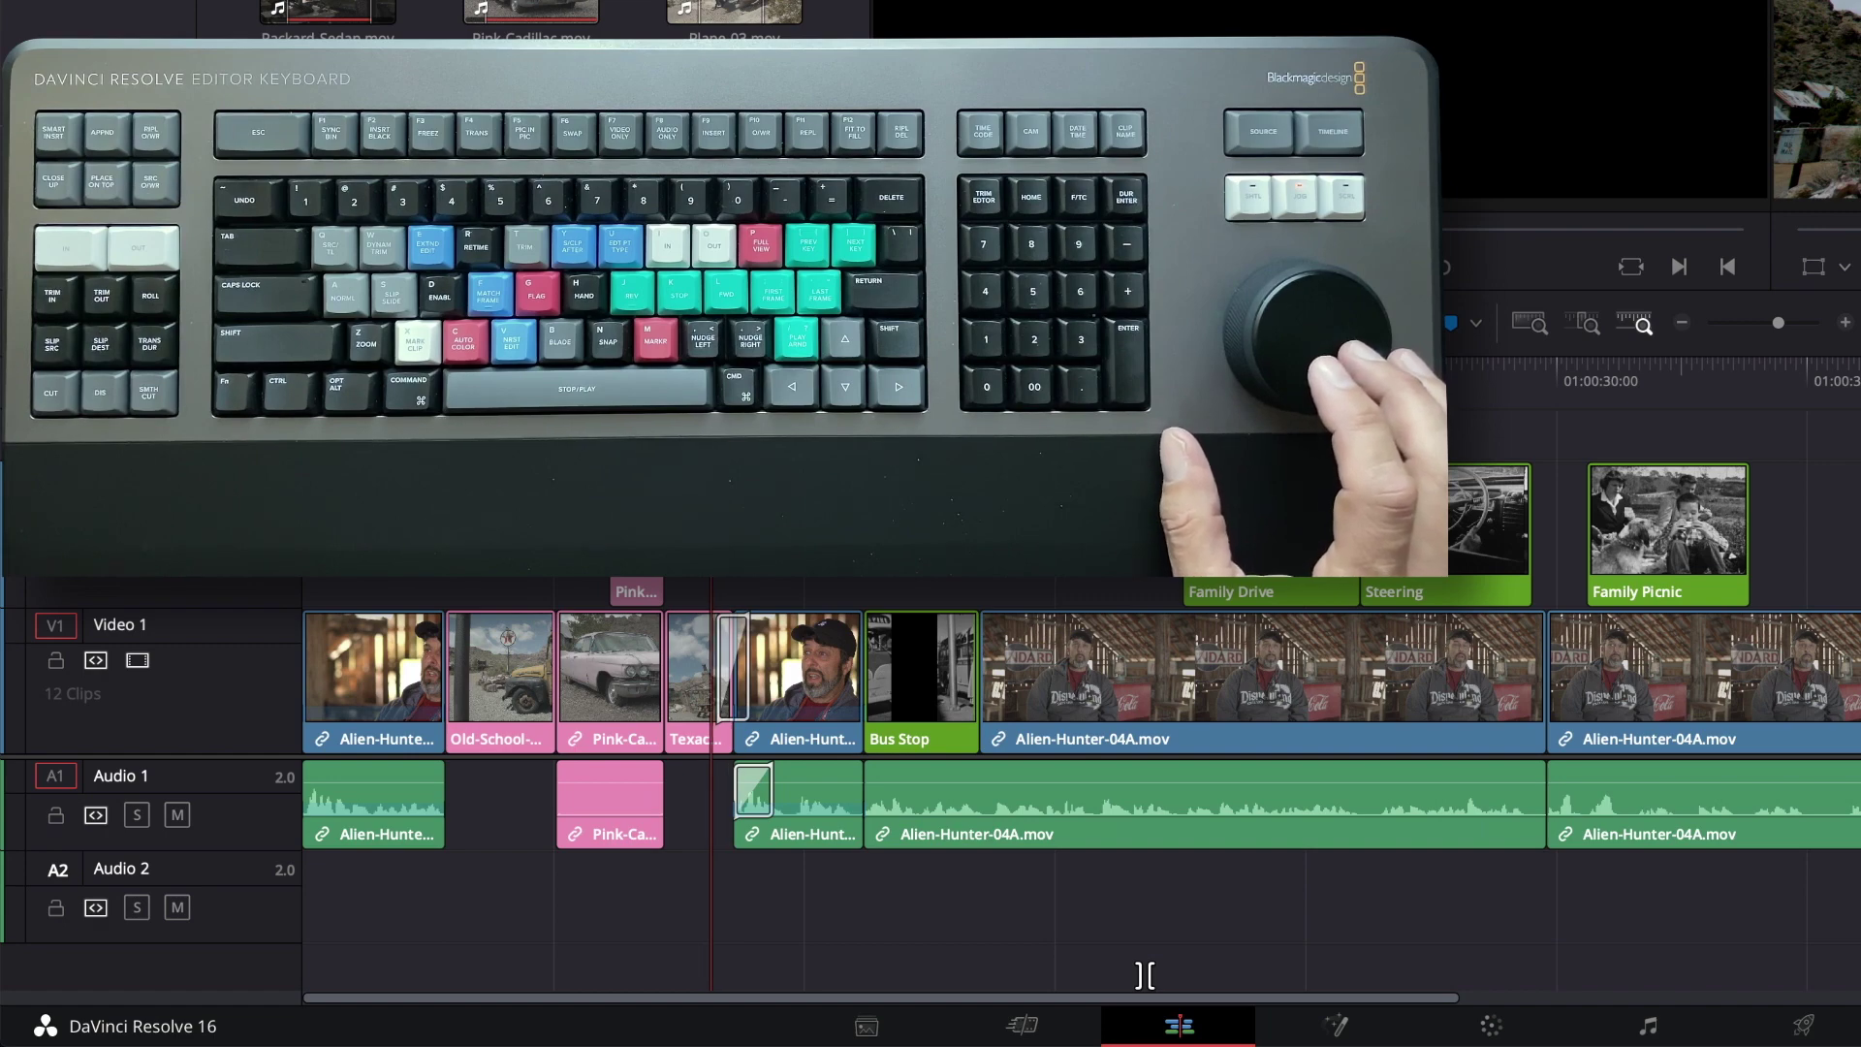
# Step: Switch to the Cut page and create an empty timeline named Multicam in the Master bin
pyautogui.click(1030, 1028)
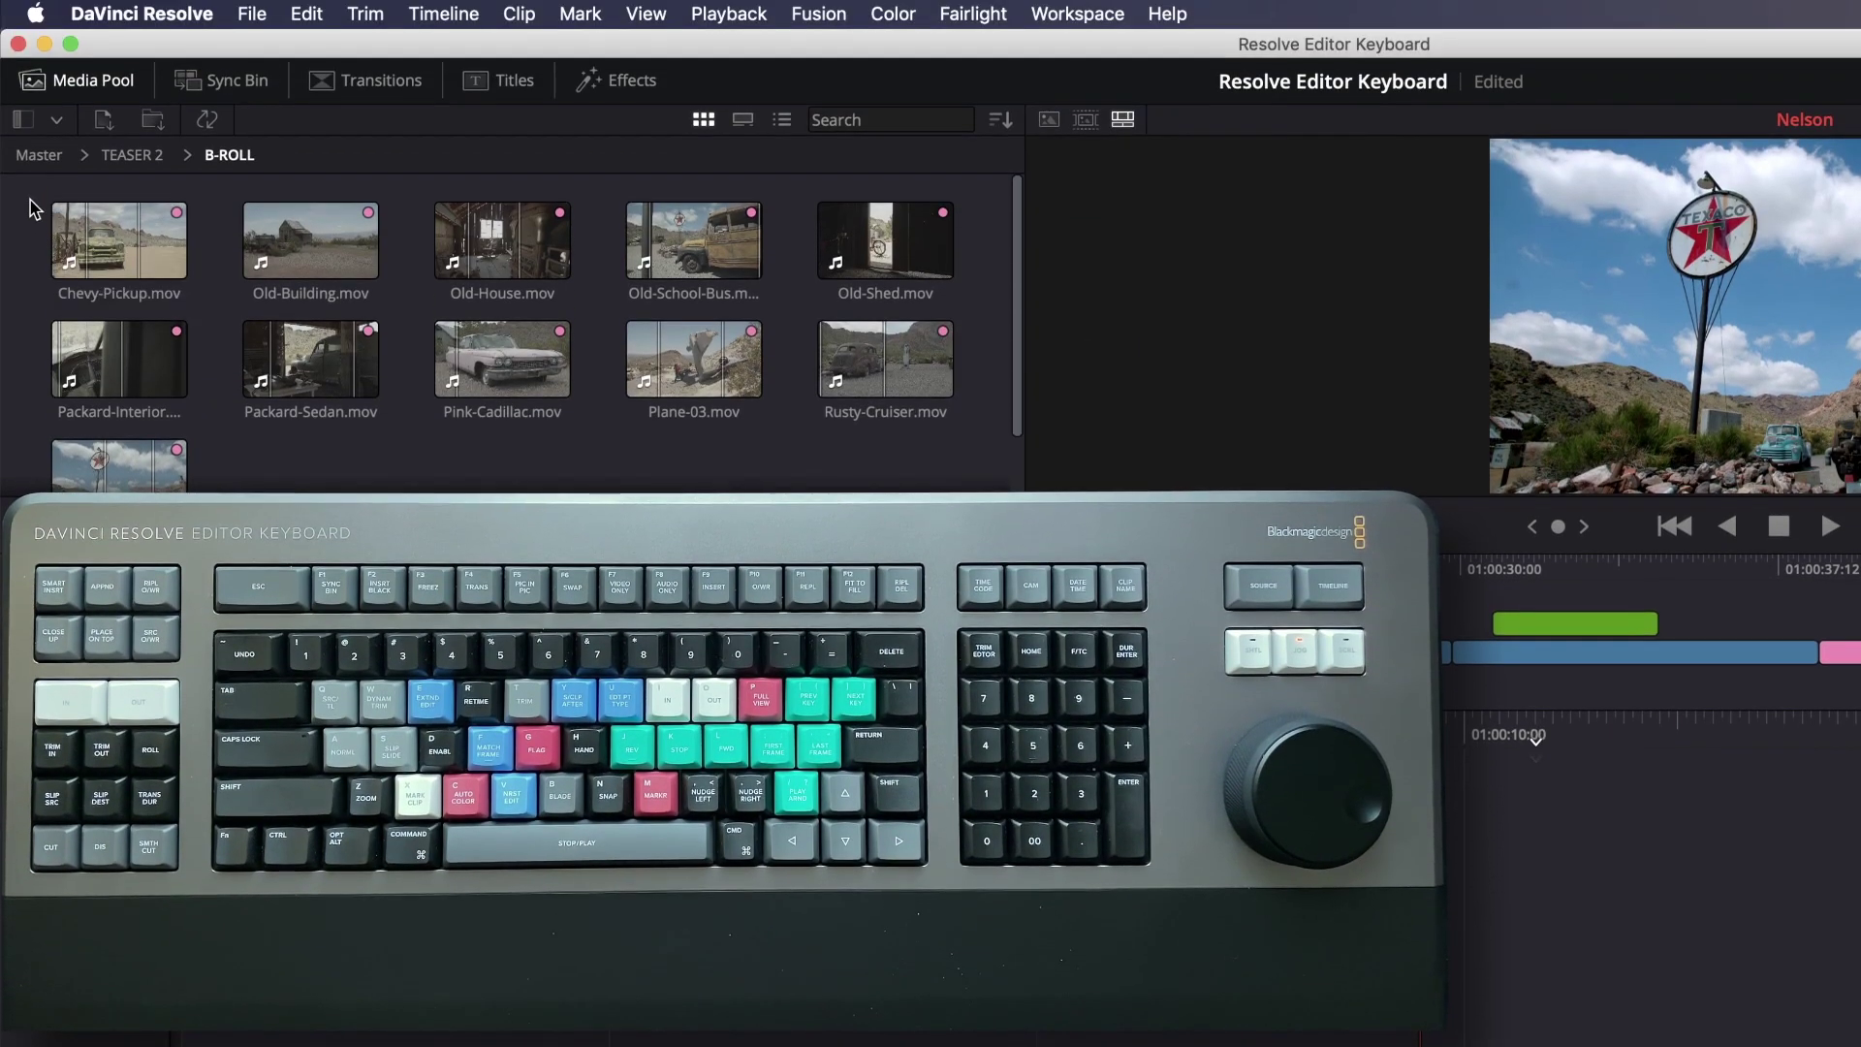
pyautogui.click(39, 157)
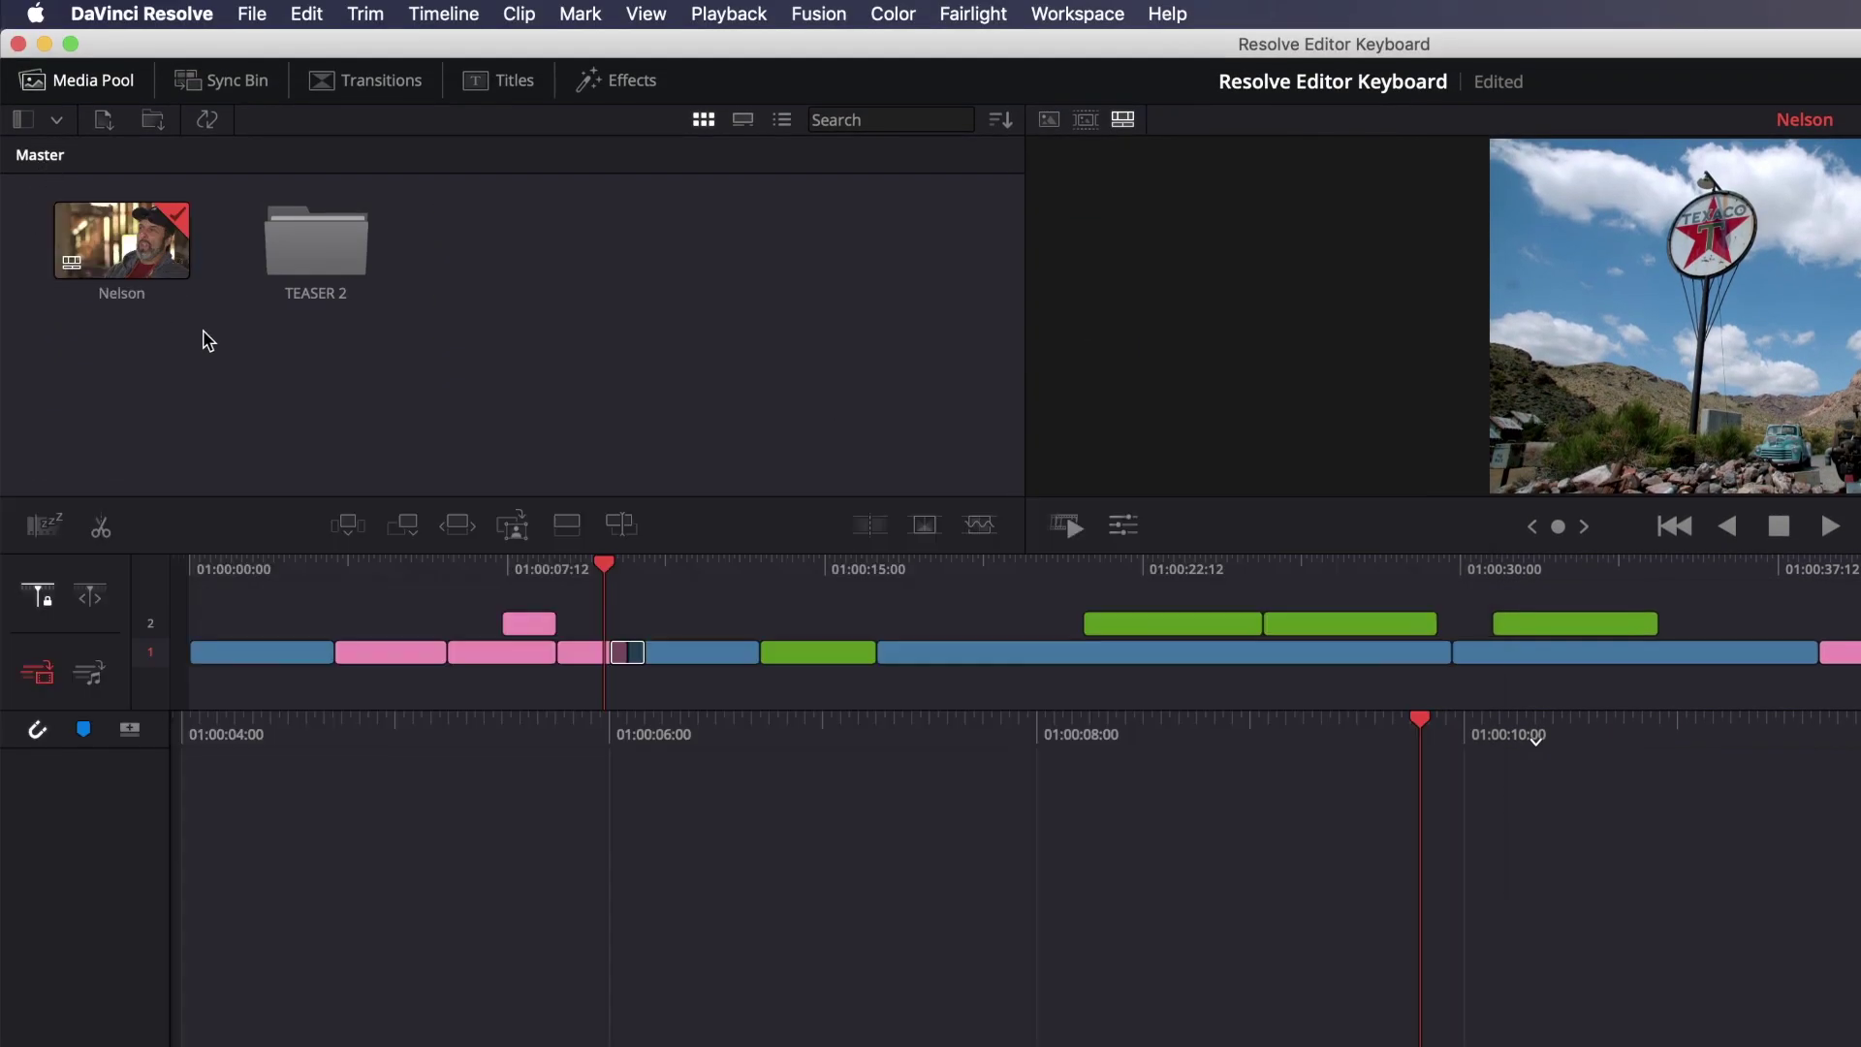
pyautogui.rightClick(202, 332)
pyautogui.click(278, 354)
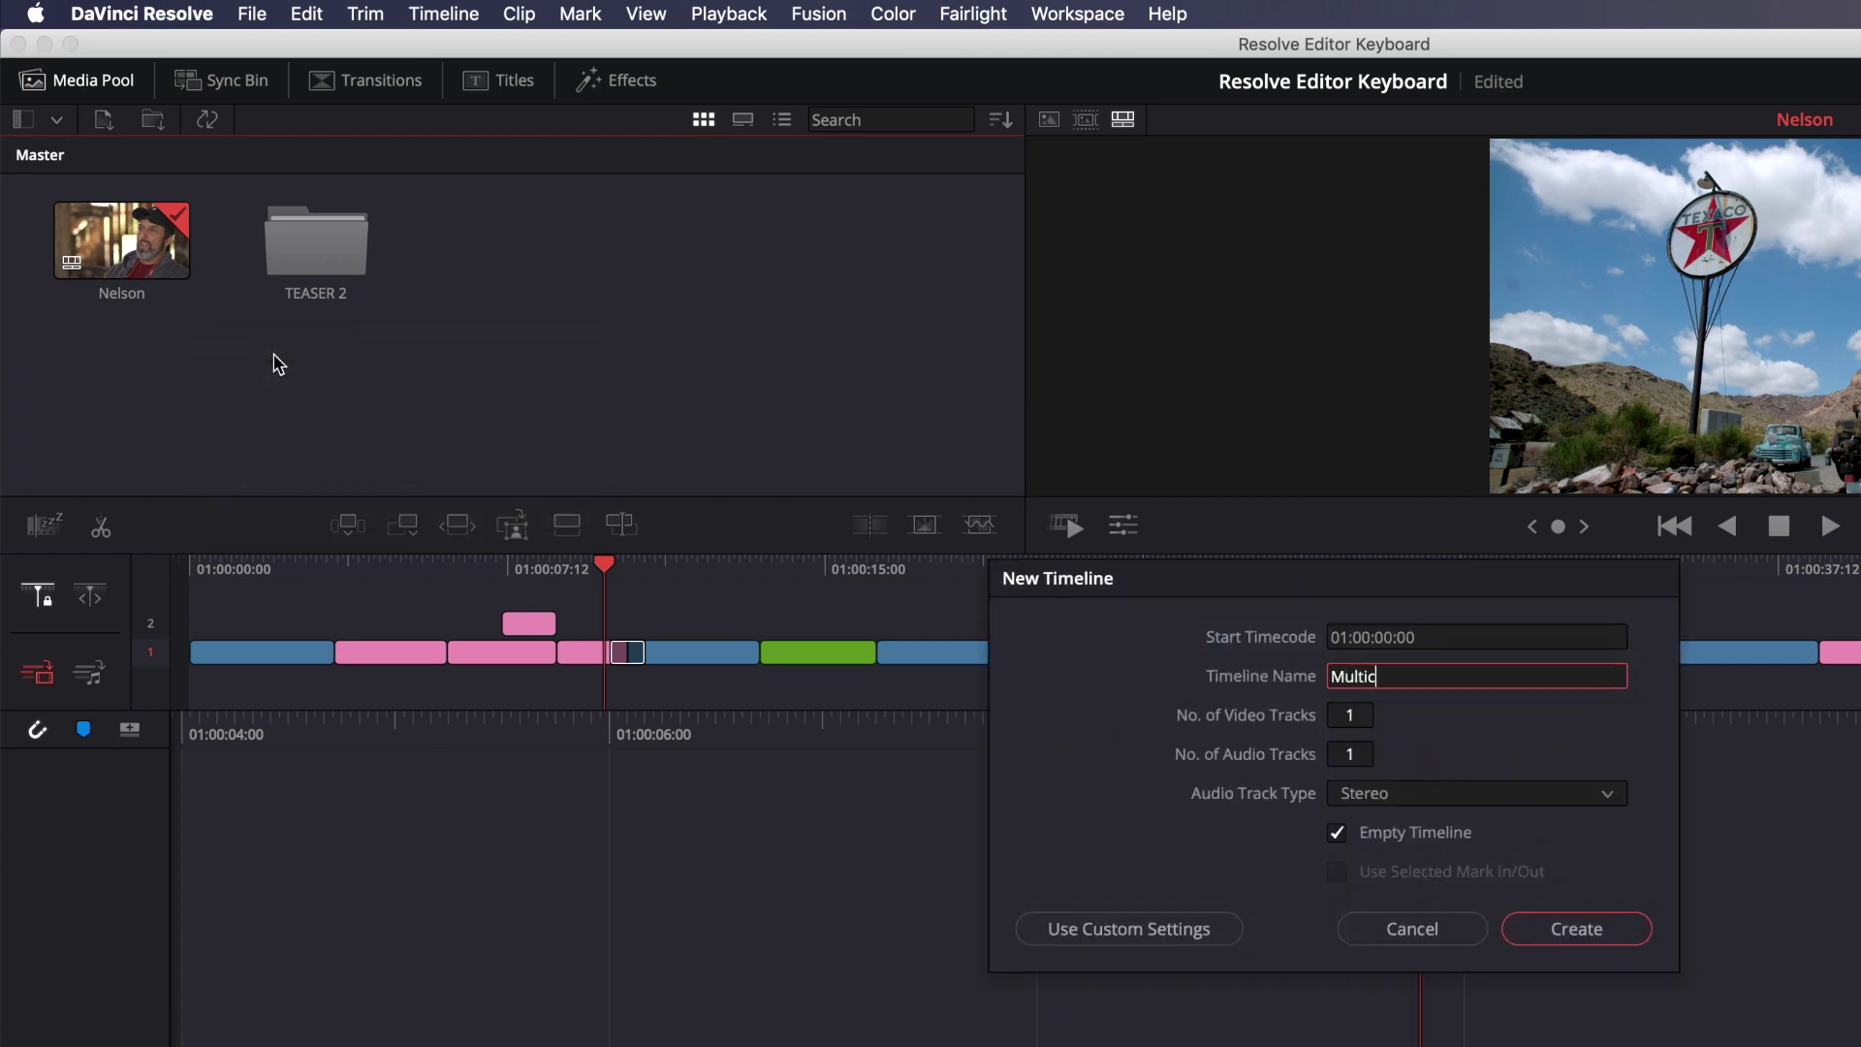
pyautogui.write('Multicam')
pyautogui.press('Return')
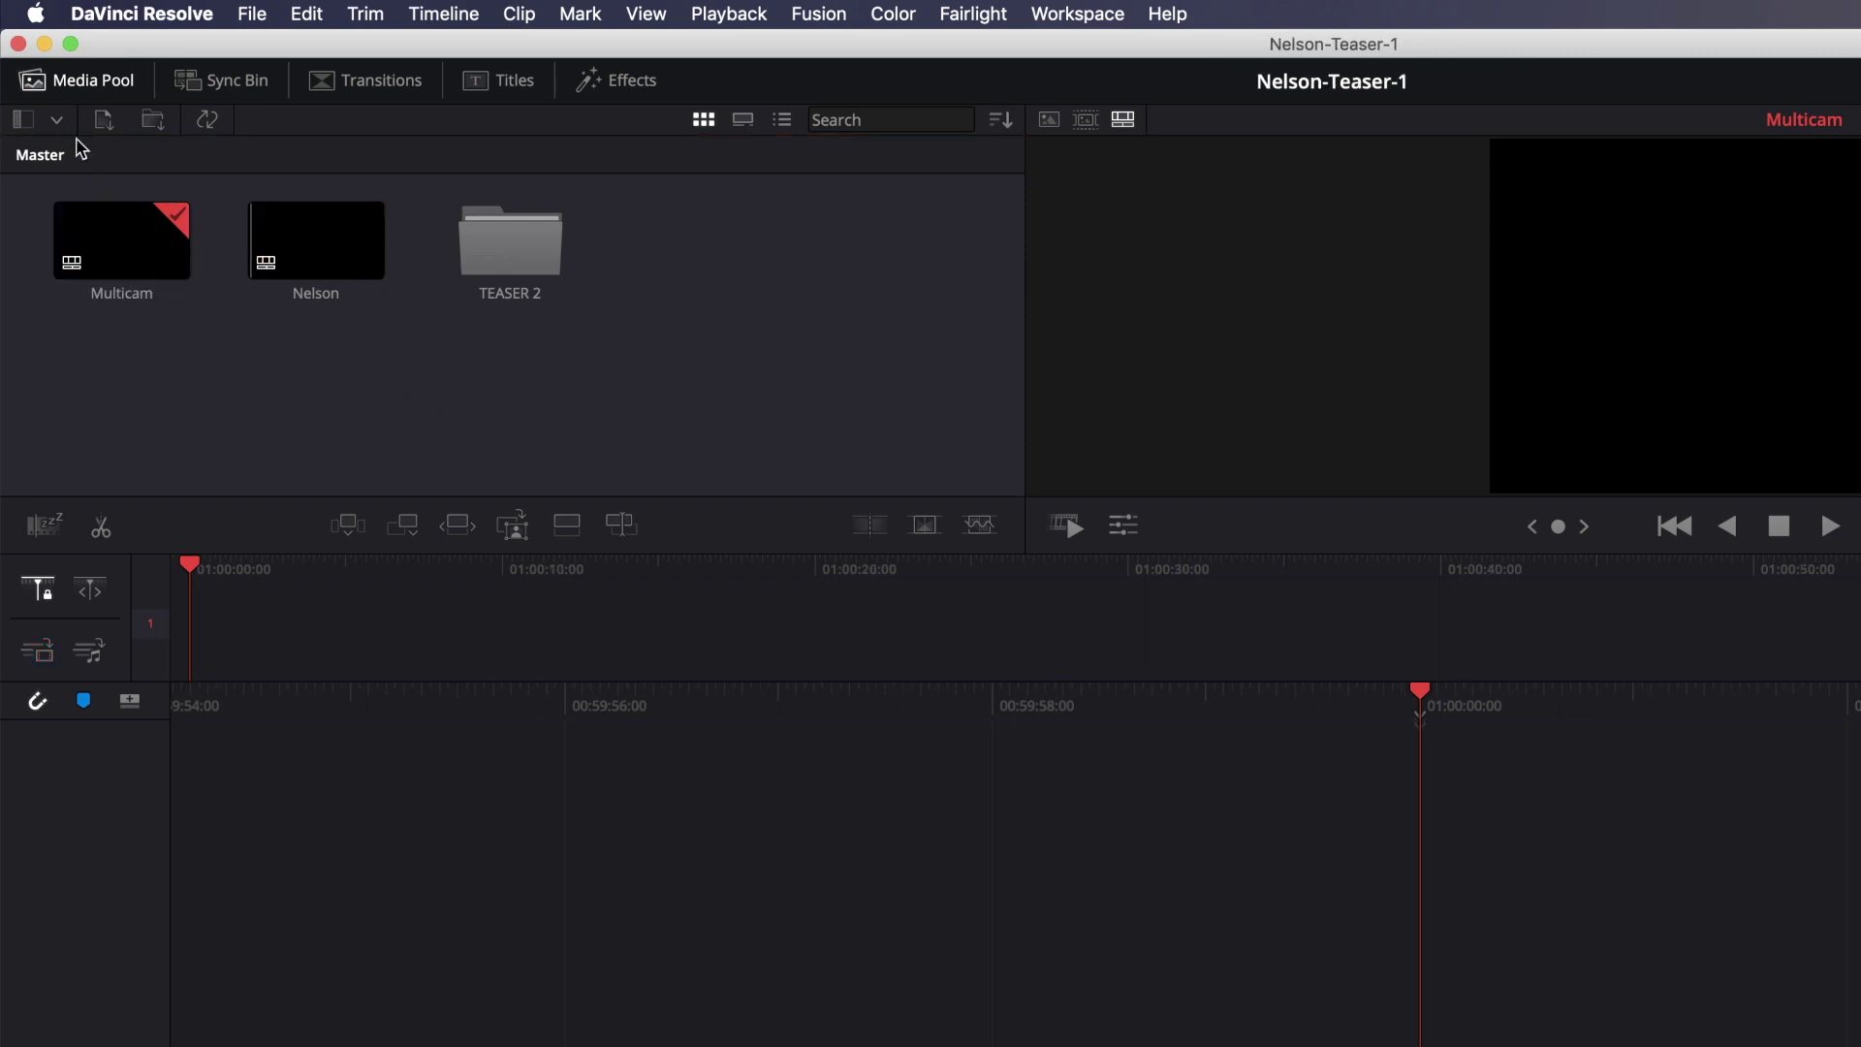
# Step: Open the Multicam bin inside TEASER 2 to access the two camera clips
pyautogui.click(60, 123)
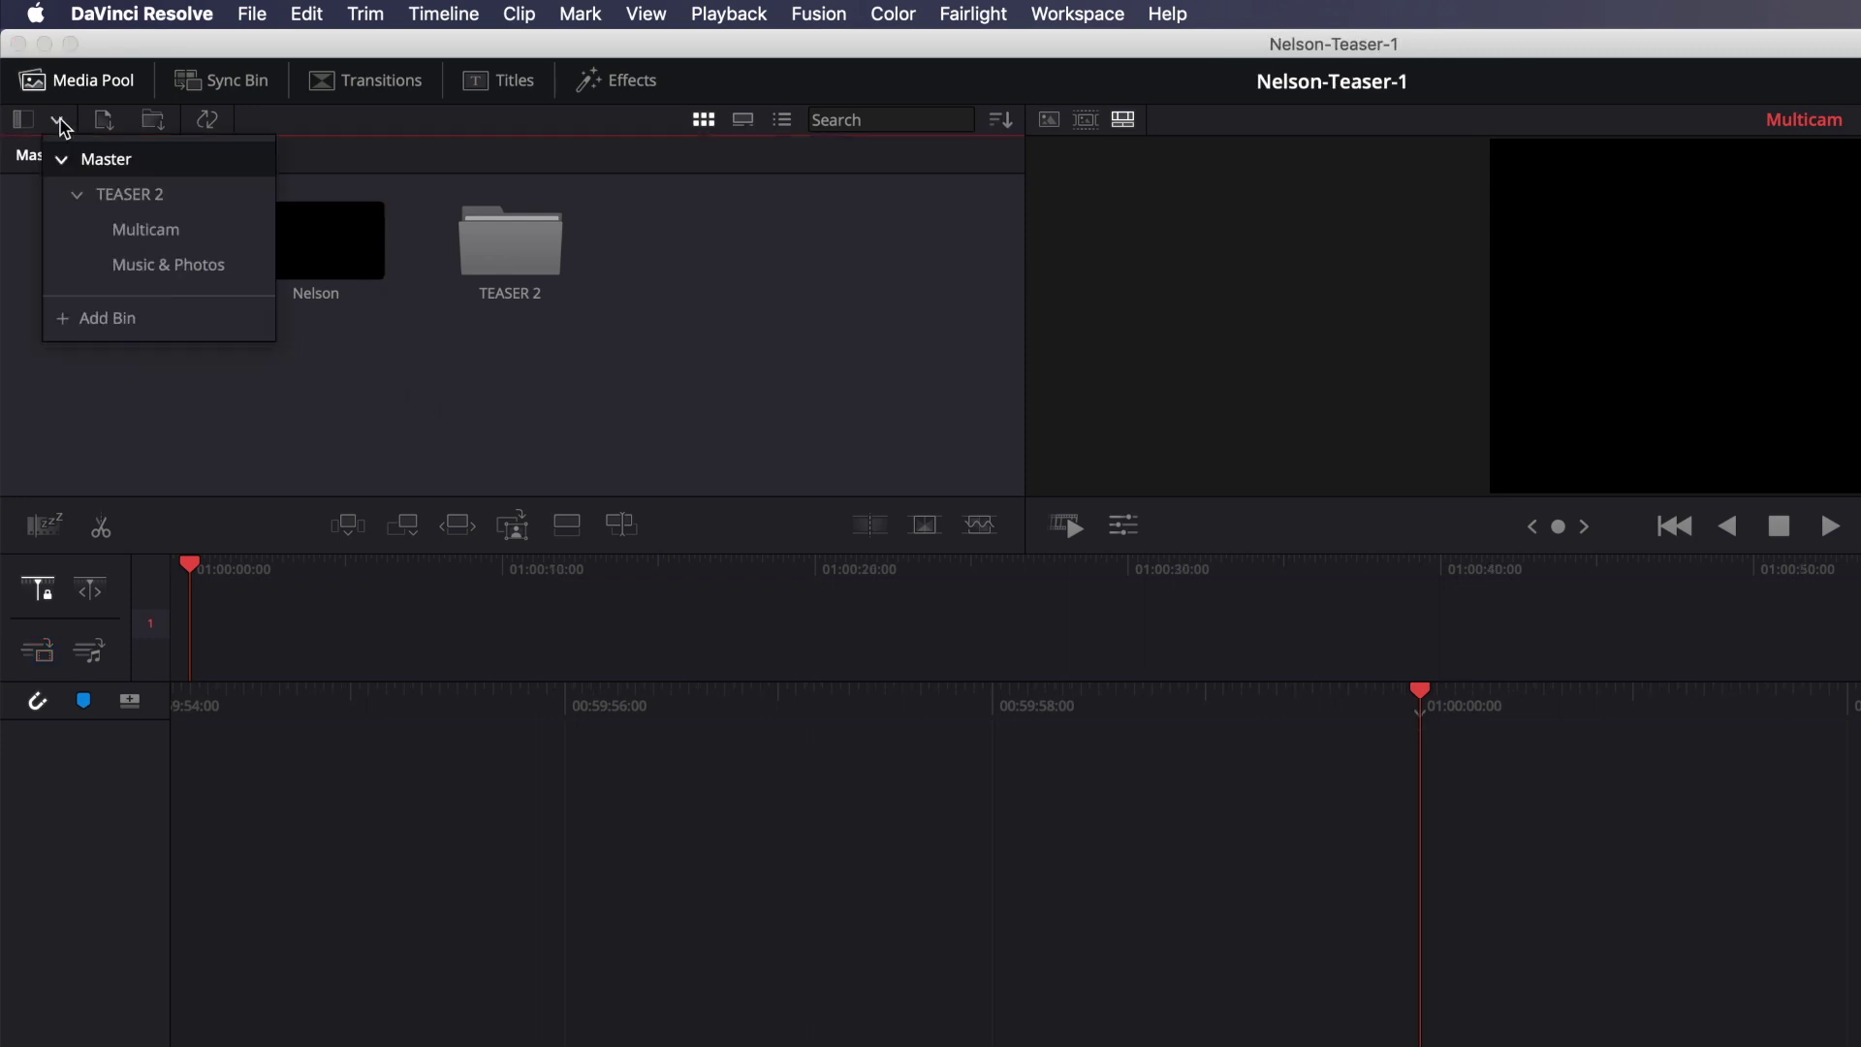
pyautogui.click(117, 232)
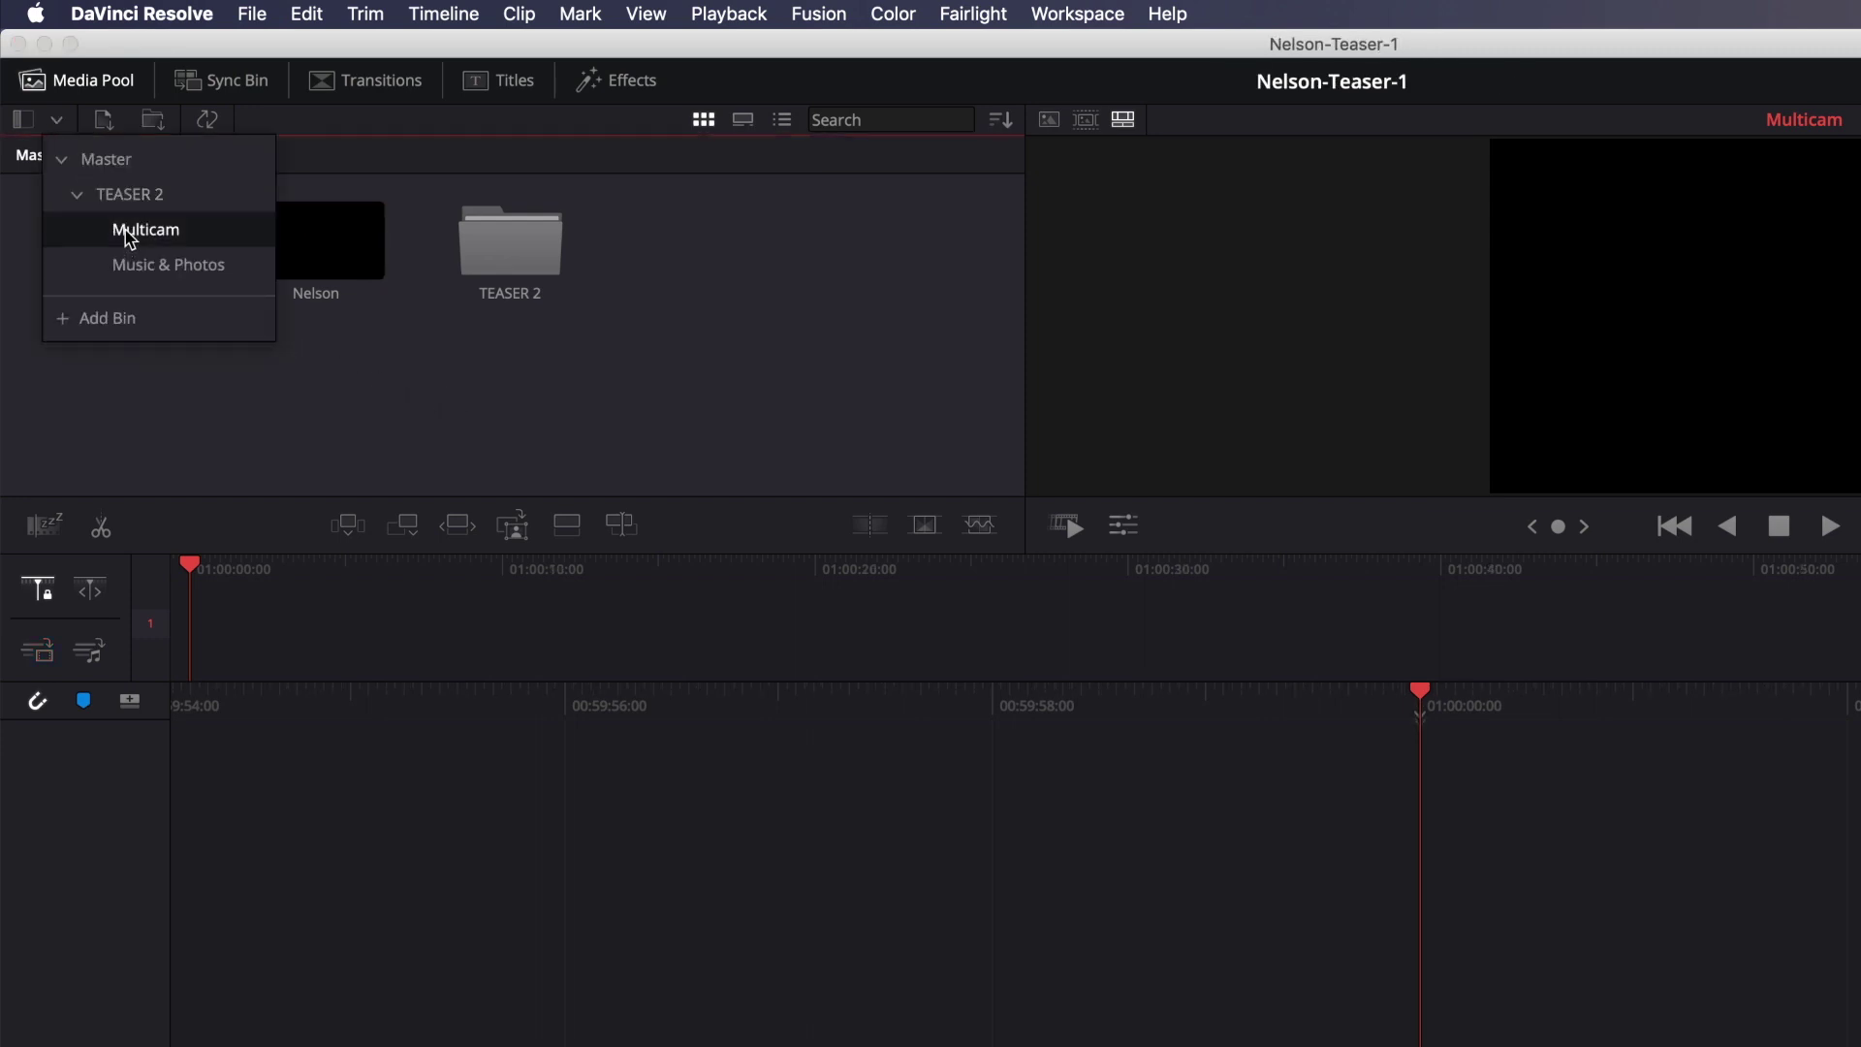
pyautogui.click(299, 406)
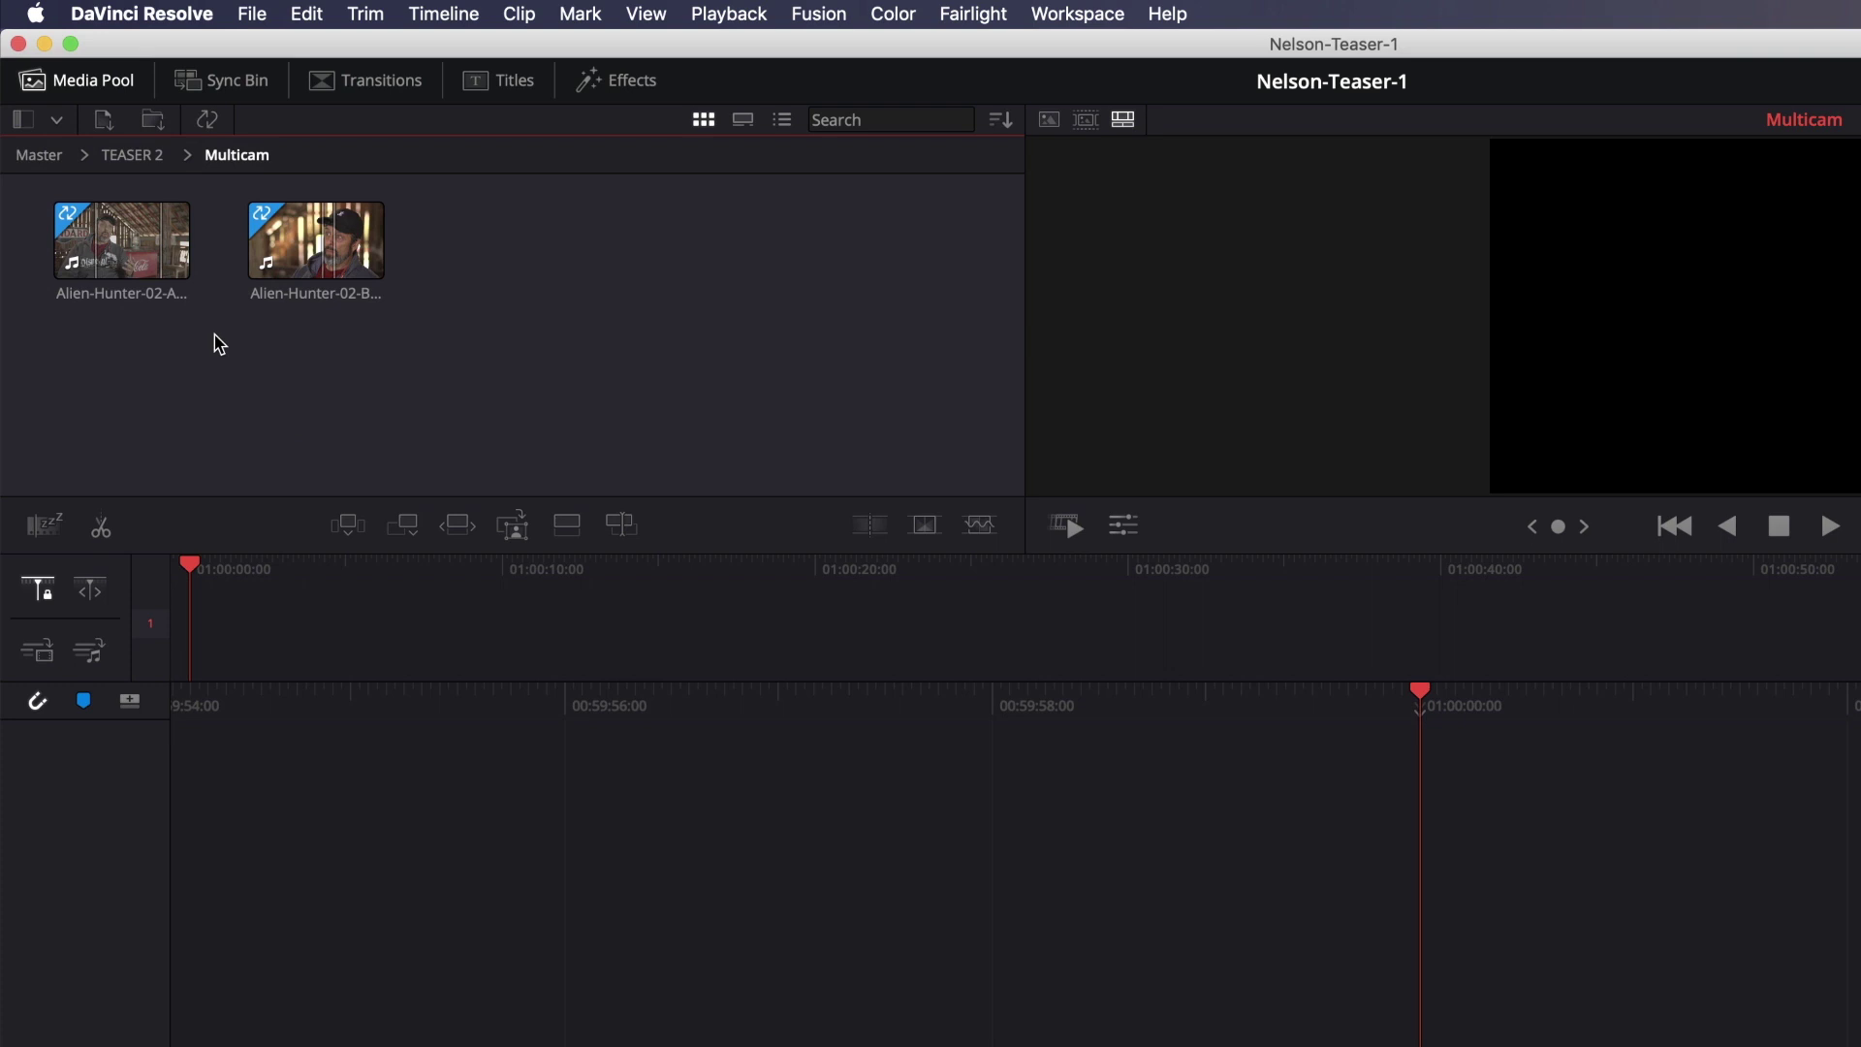
# Step: Sync the two Alien-Hunter-02 camera clips by audio and save the sync
pyautogui.click(210, 124)
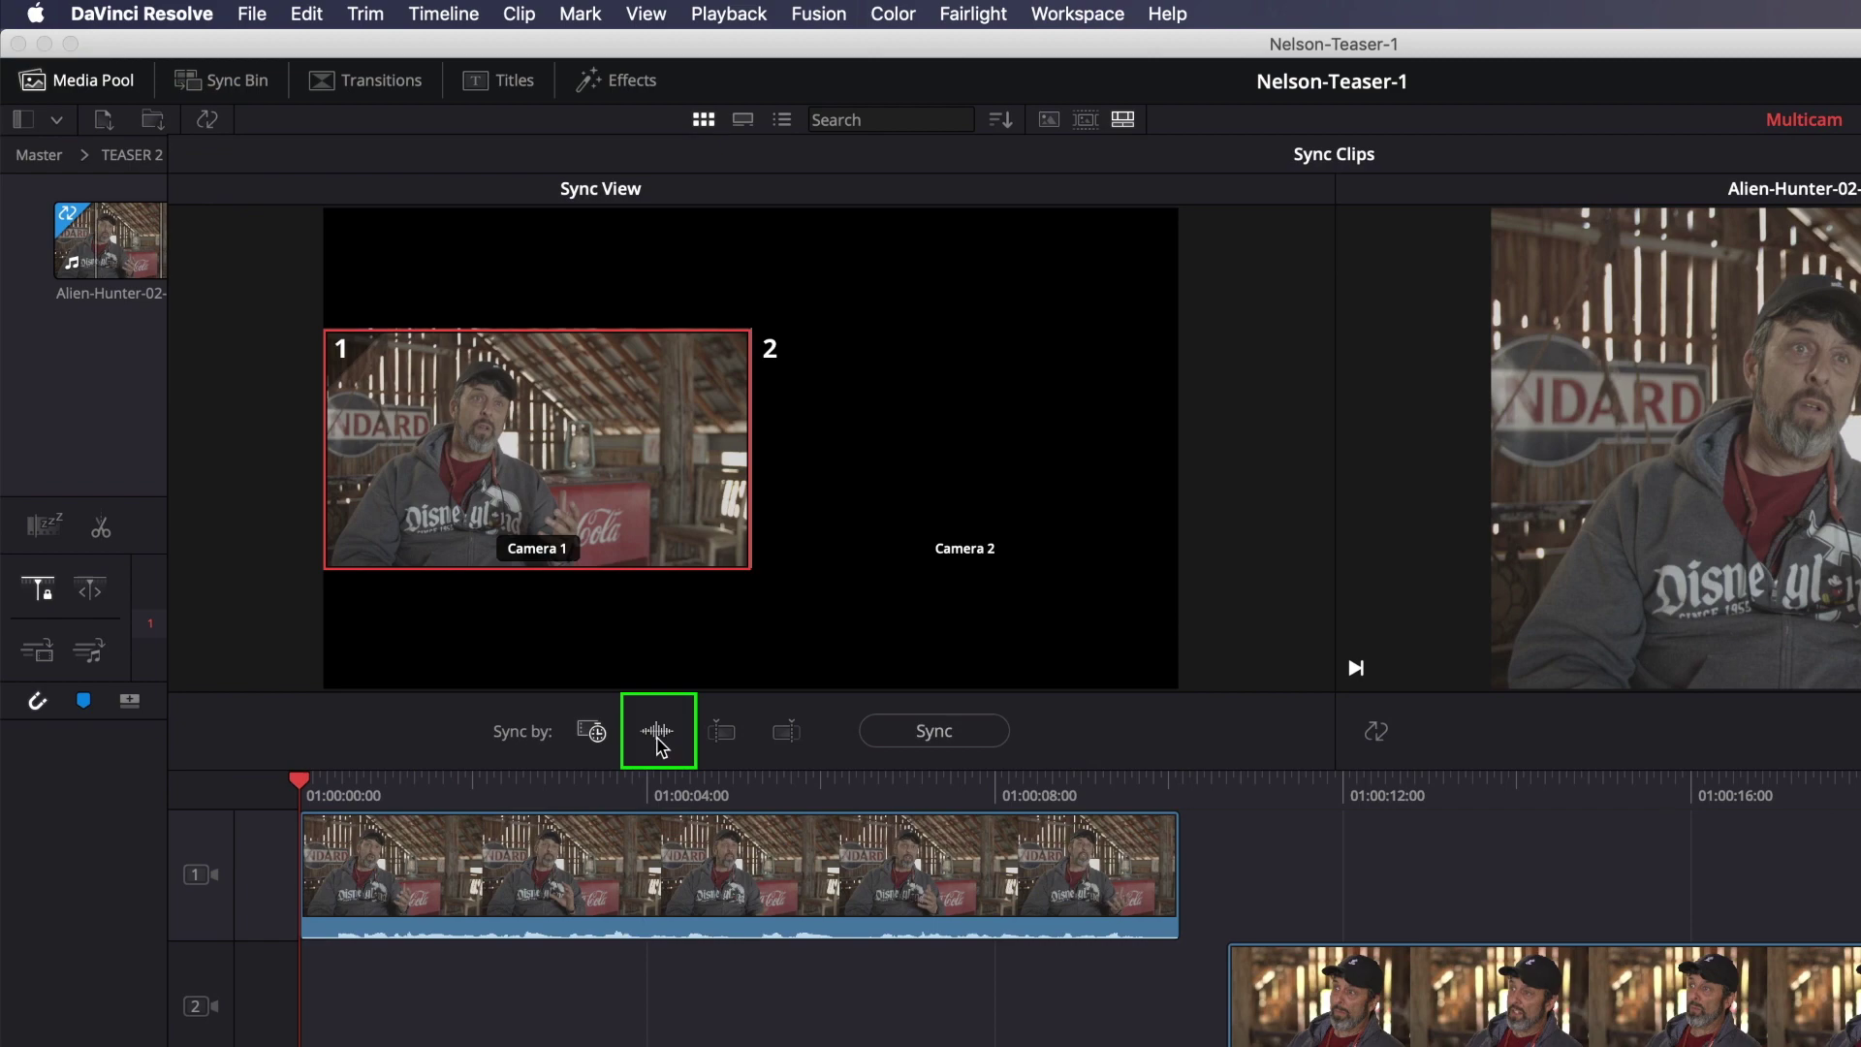
pyautogui.click(943, 733)
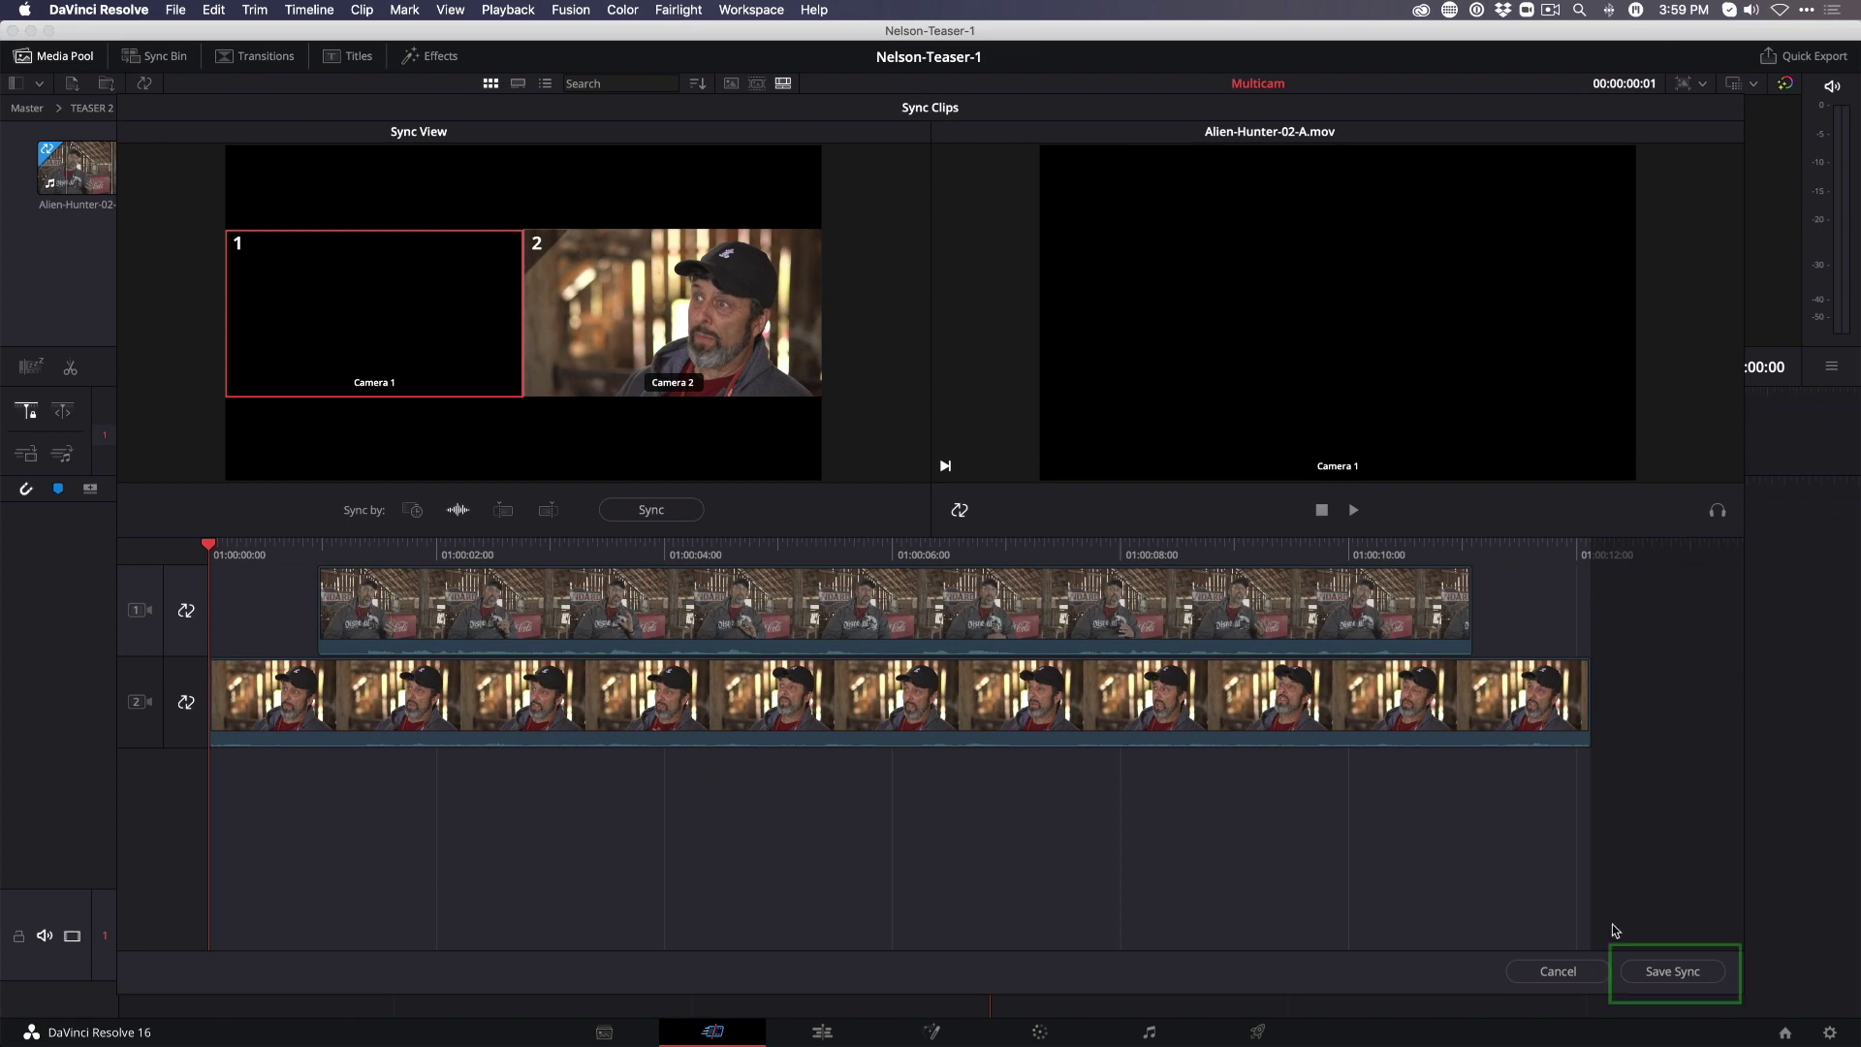
pyautogui.click(1633, 969)
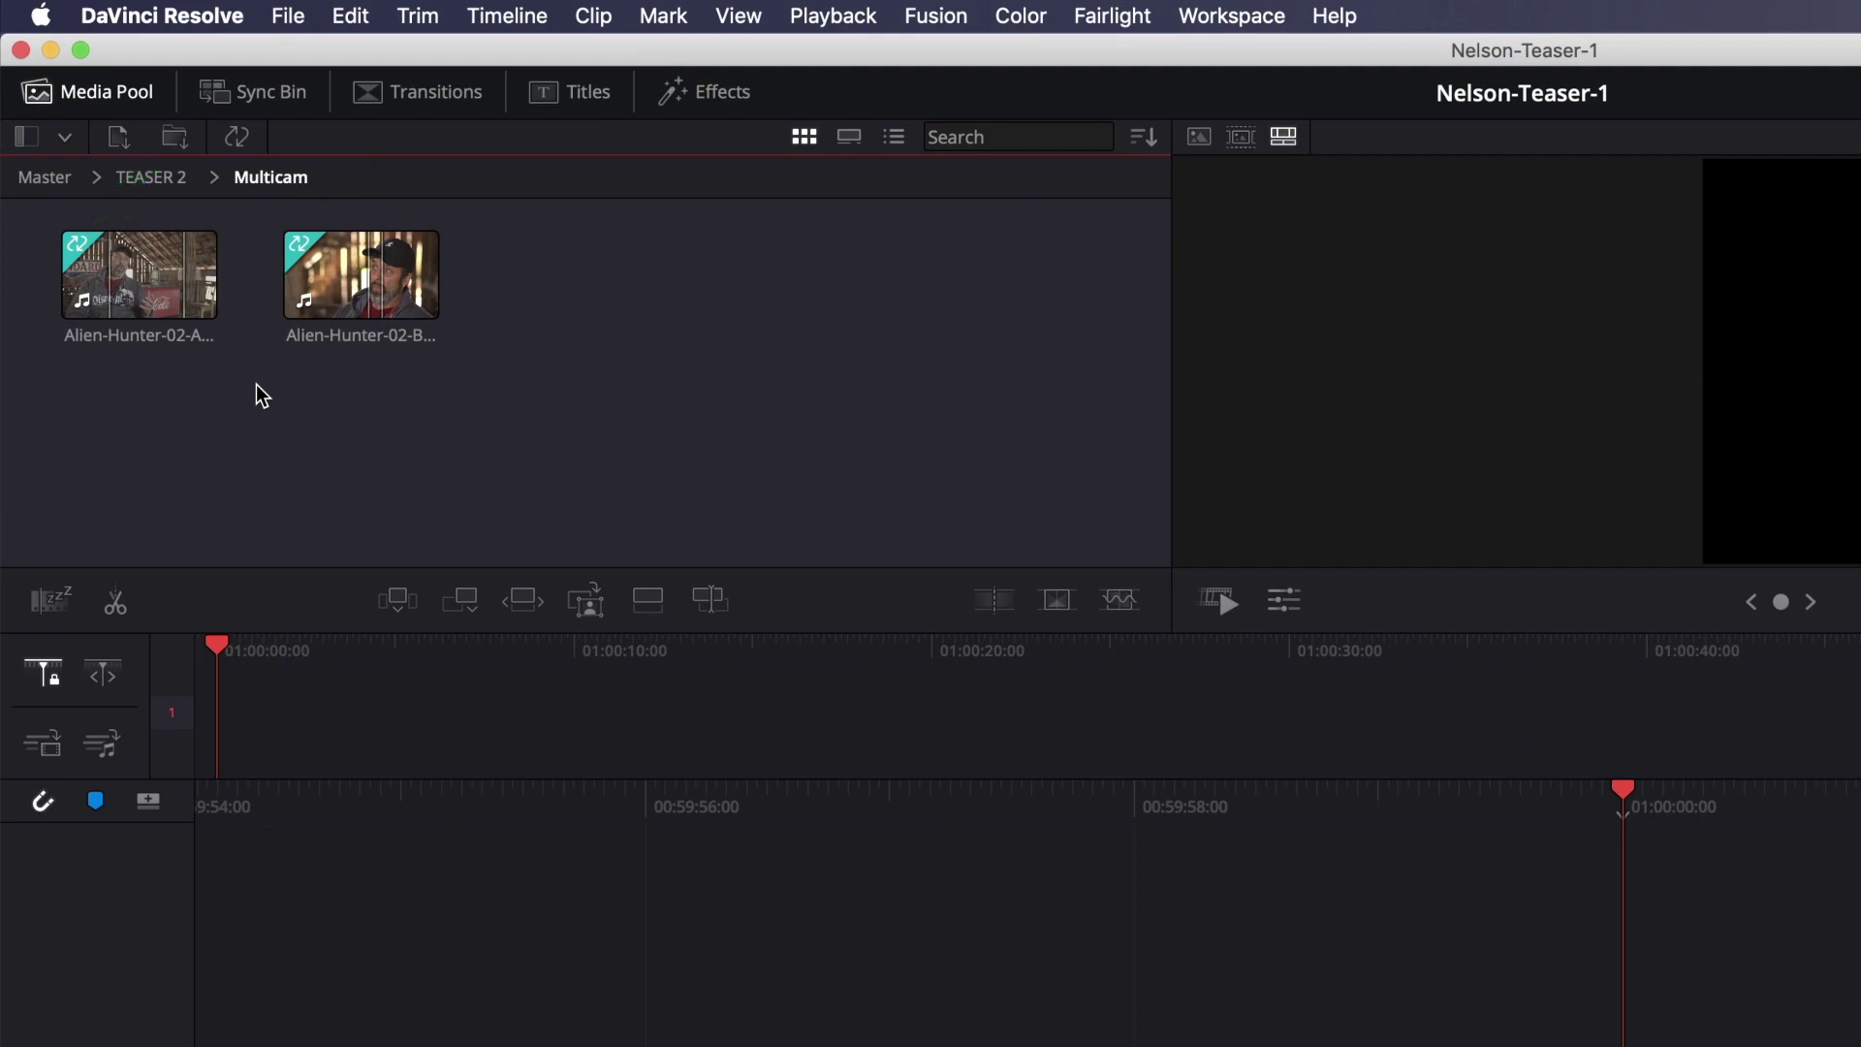
# Step: Append the Alien-Hunter-02-A clip to the Multicam timeline and open the Sync Bin
pyautogui.click(184, 307)
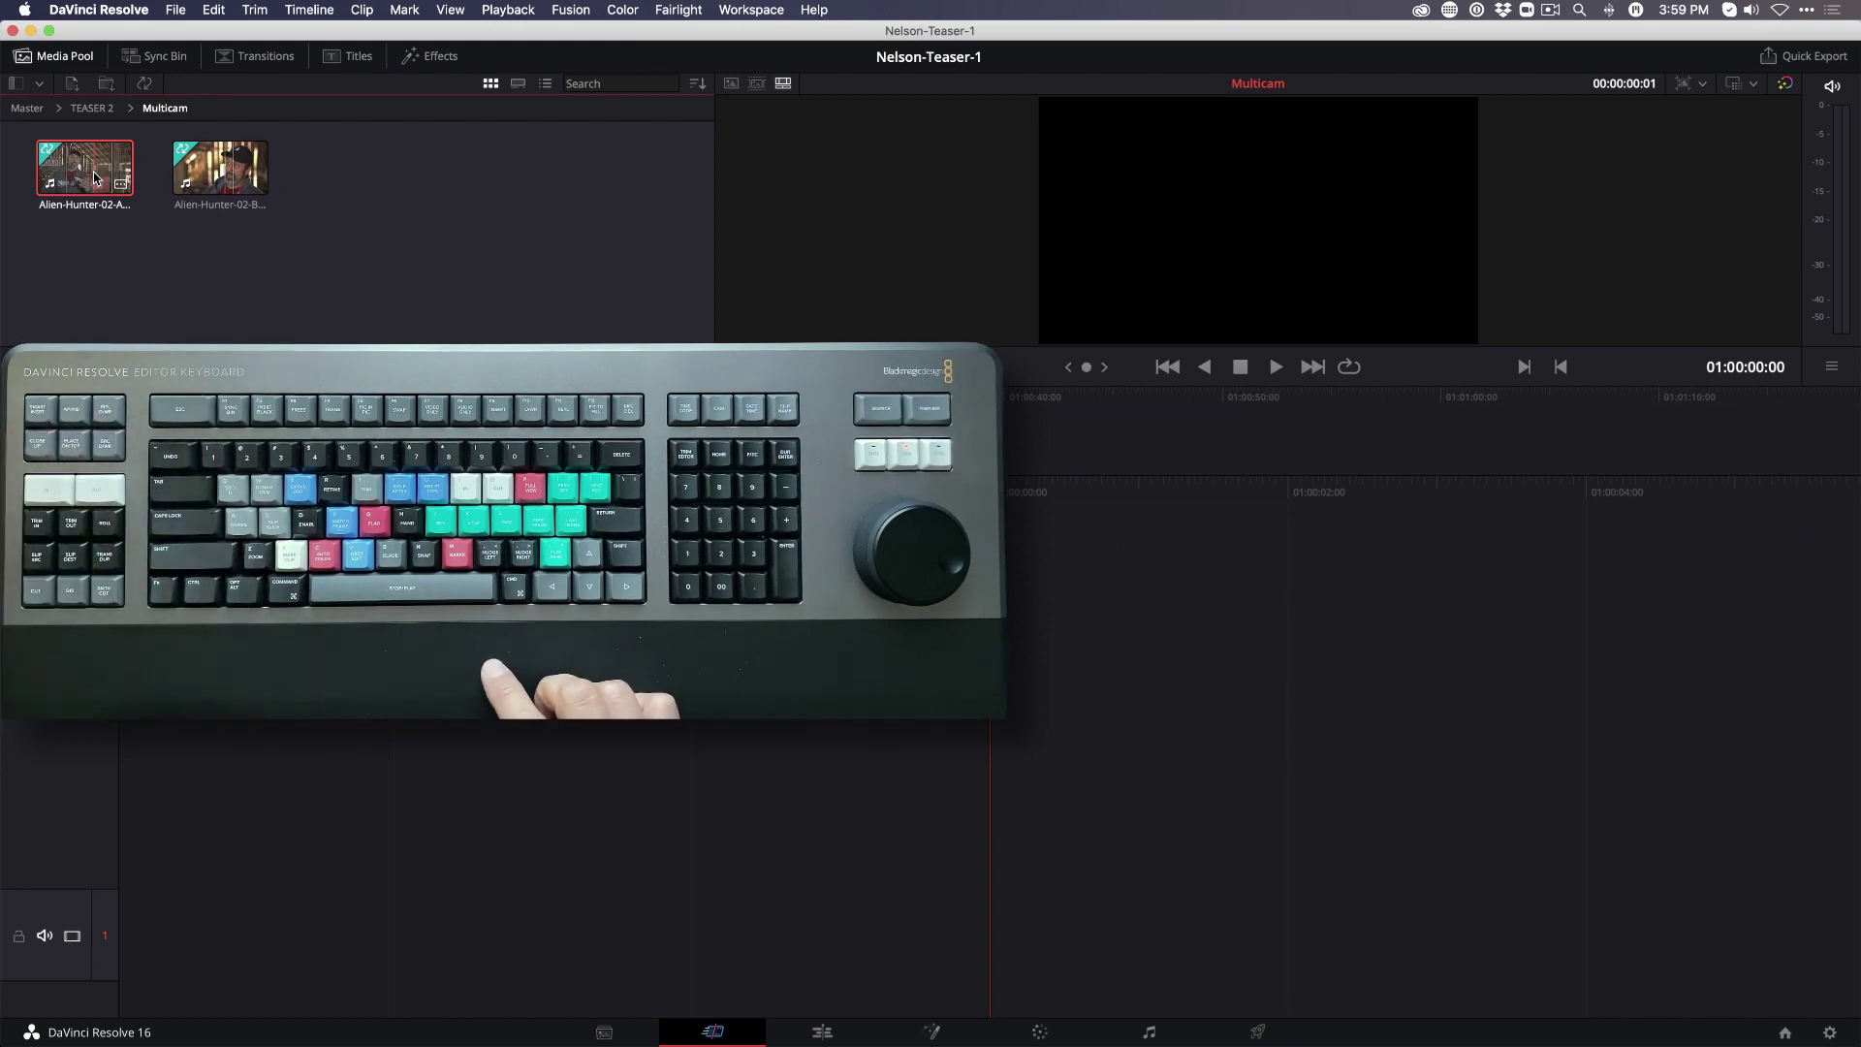
pyautogui.hotkey('shift', 'F12')
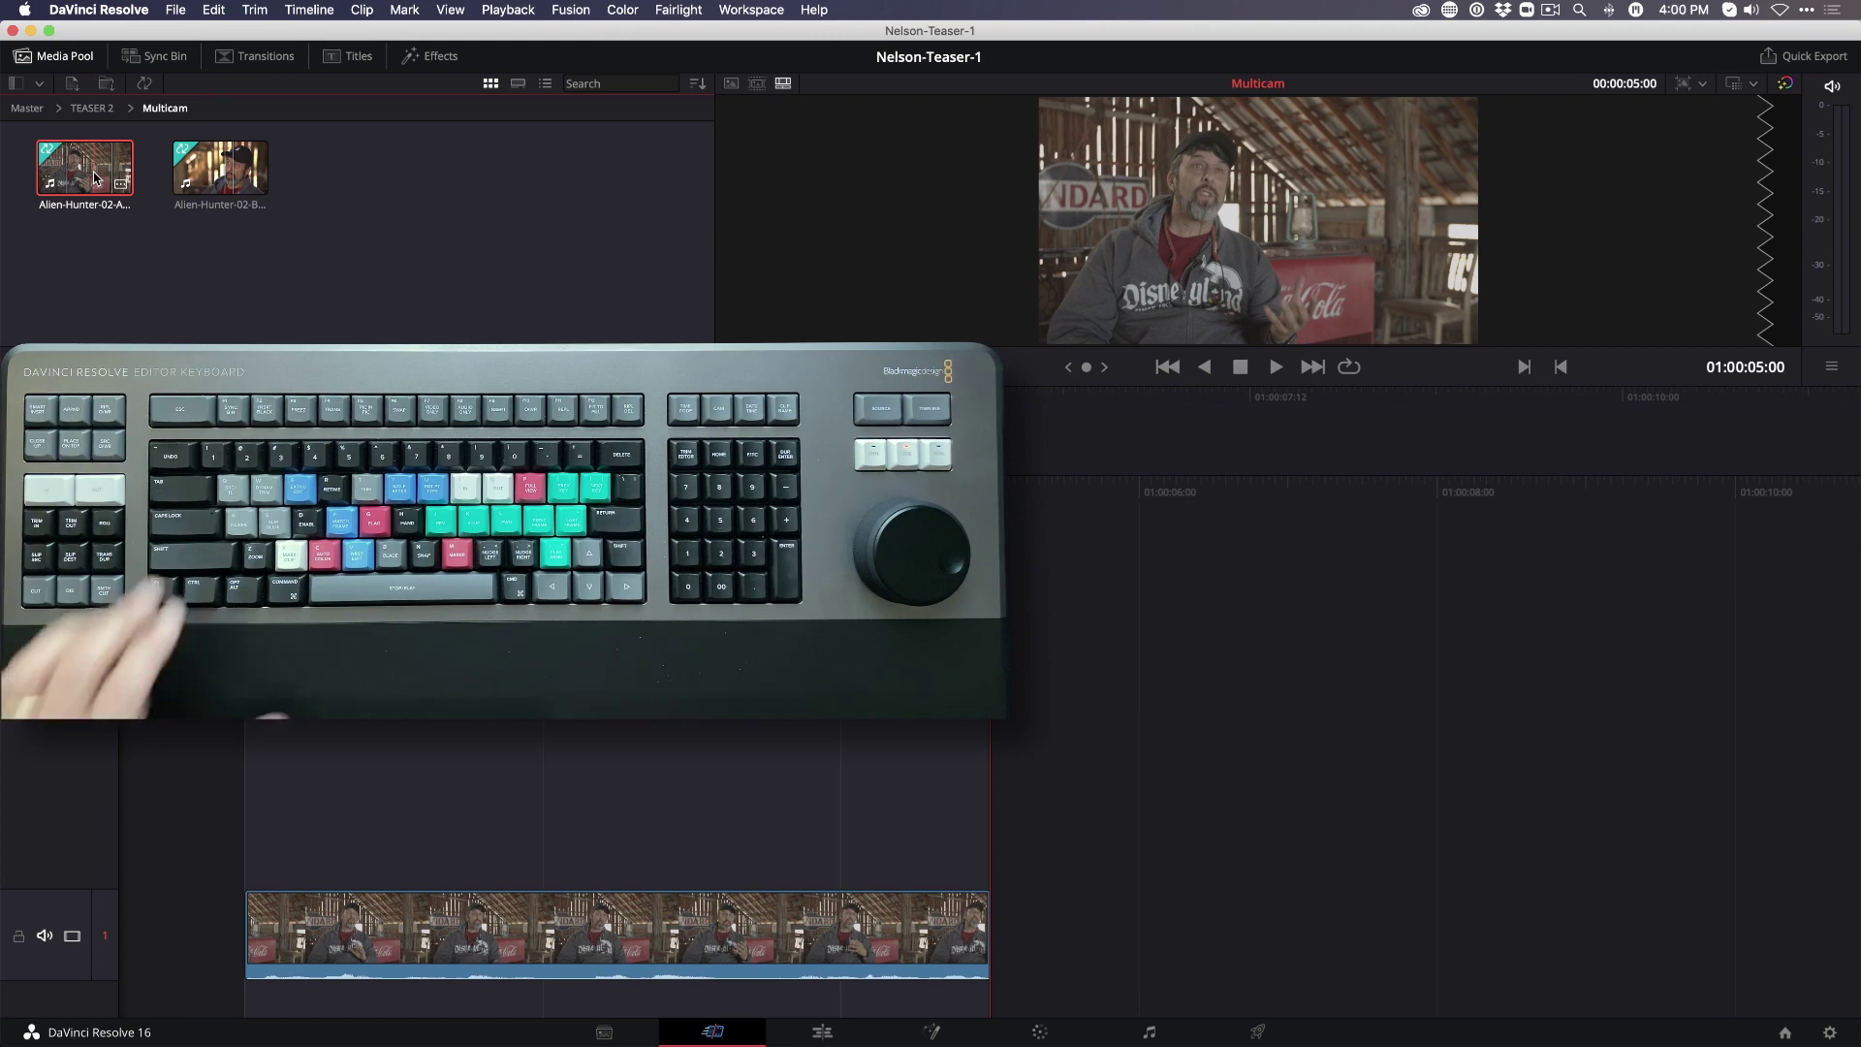
pyautogui.press('F1')
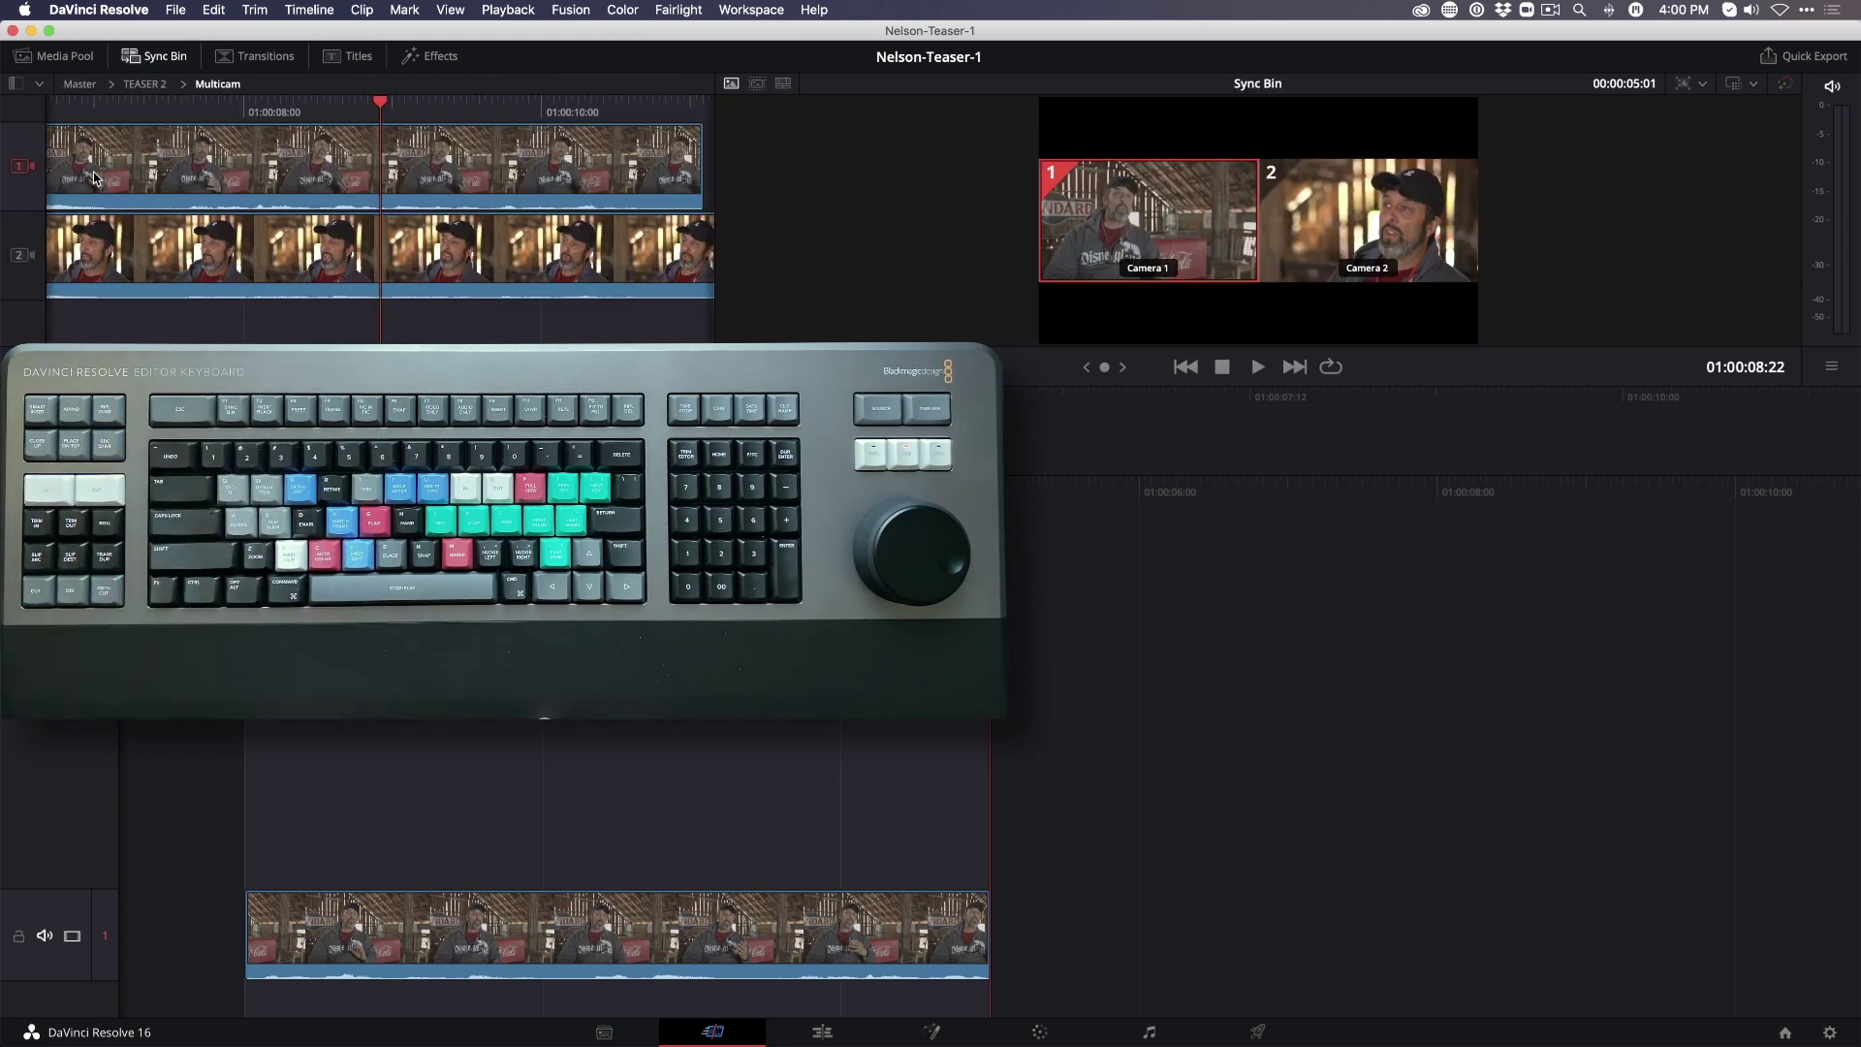
# Step: Play the synced angles near the start and stop the playhead at 01:00:01:21 on the timeline
pyautogui.press('Left')
pyautogui.press('Left')
pyautogui.press('Left')
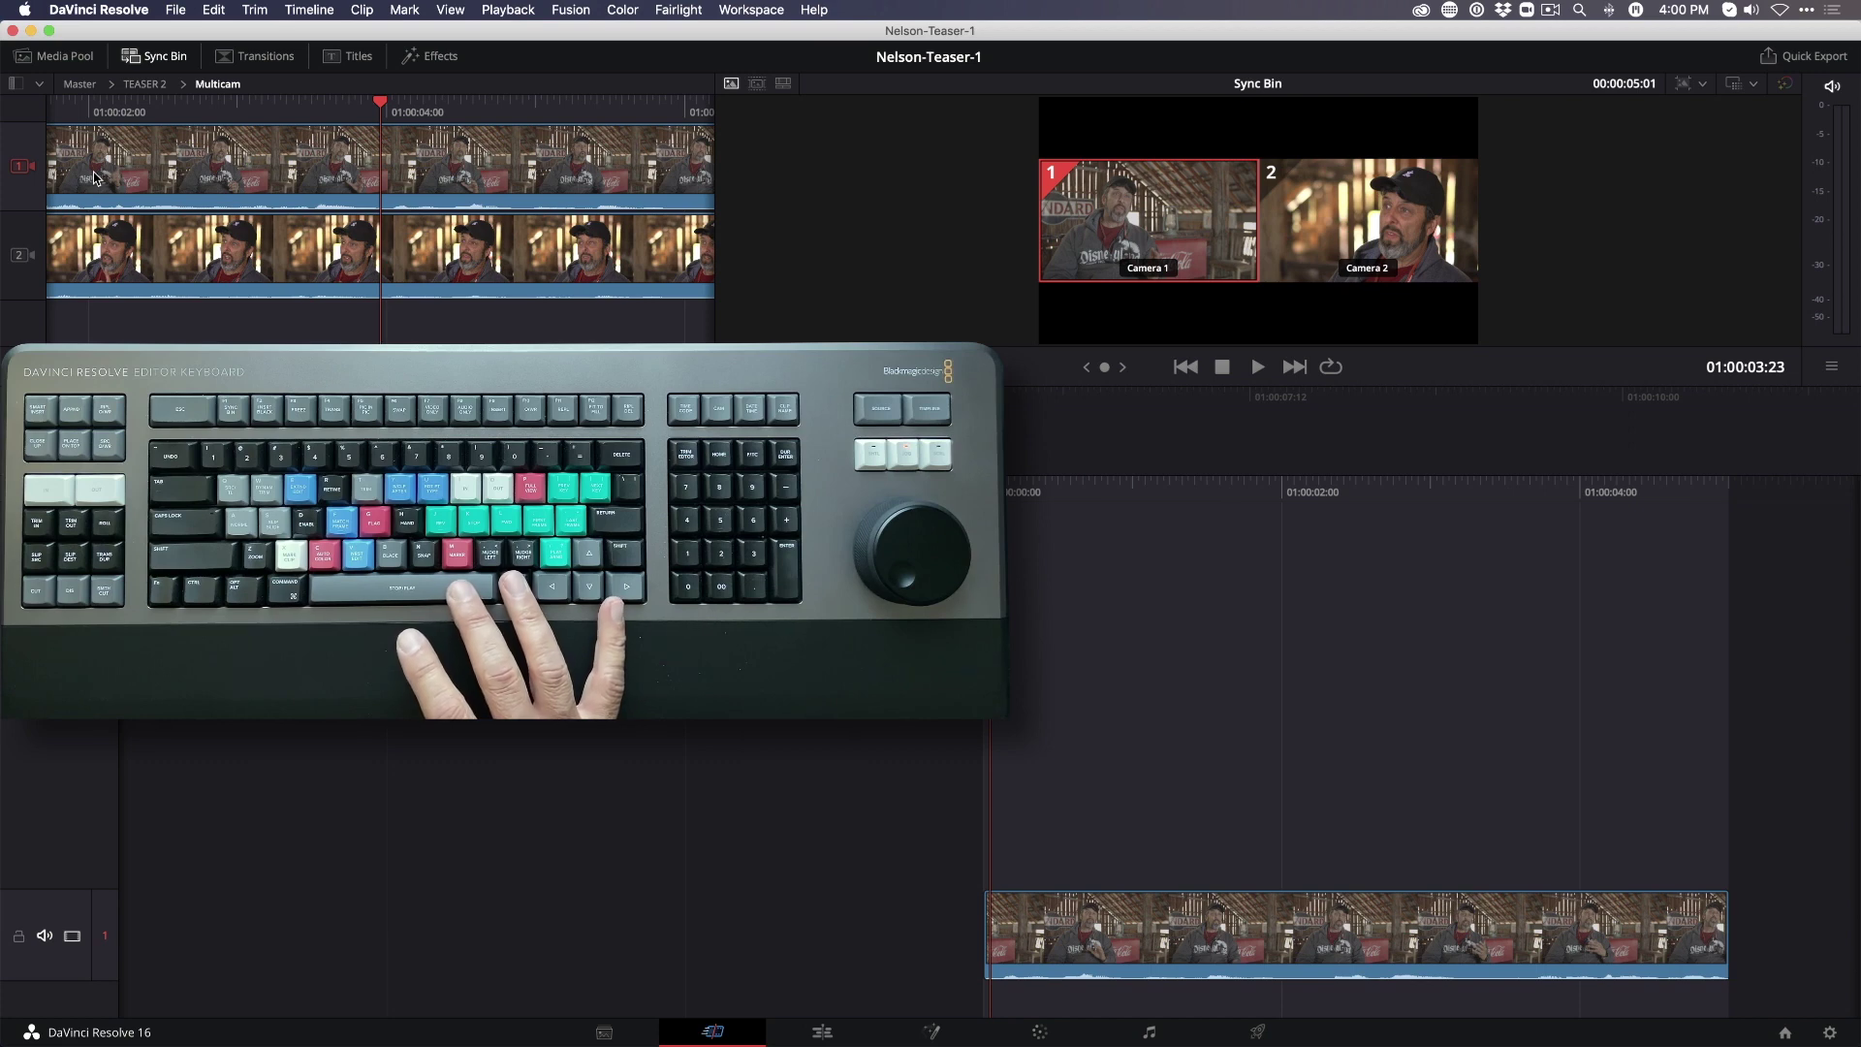
pyautogui.press('space')
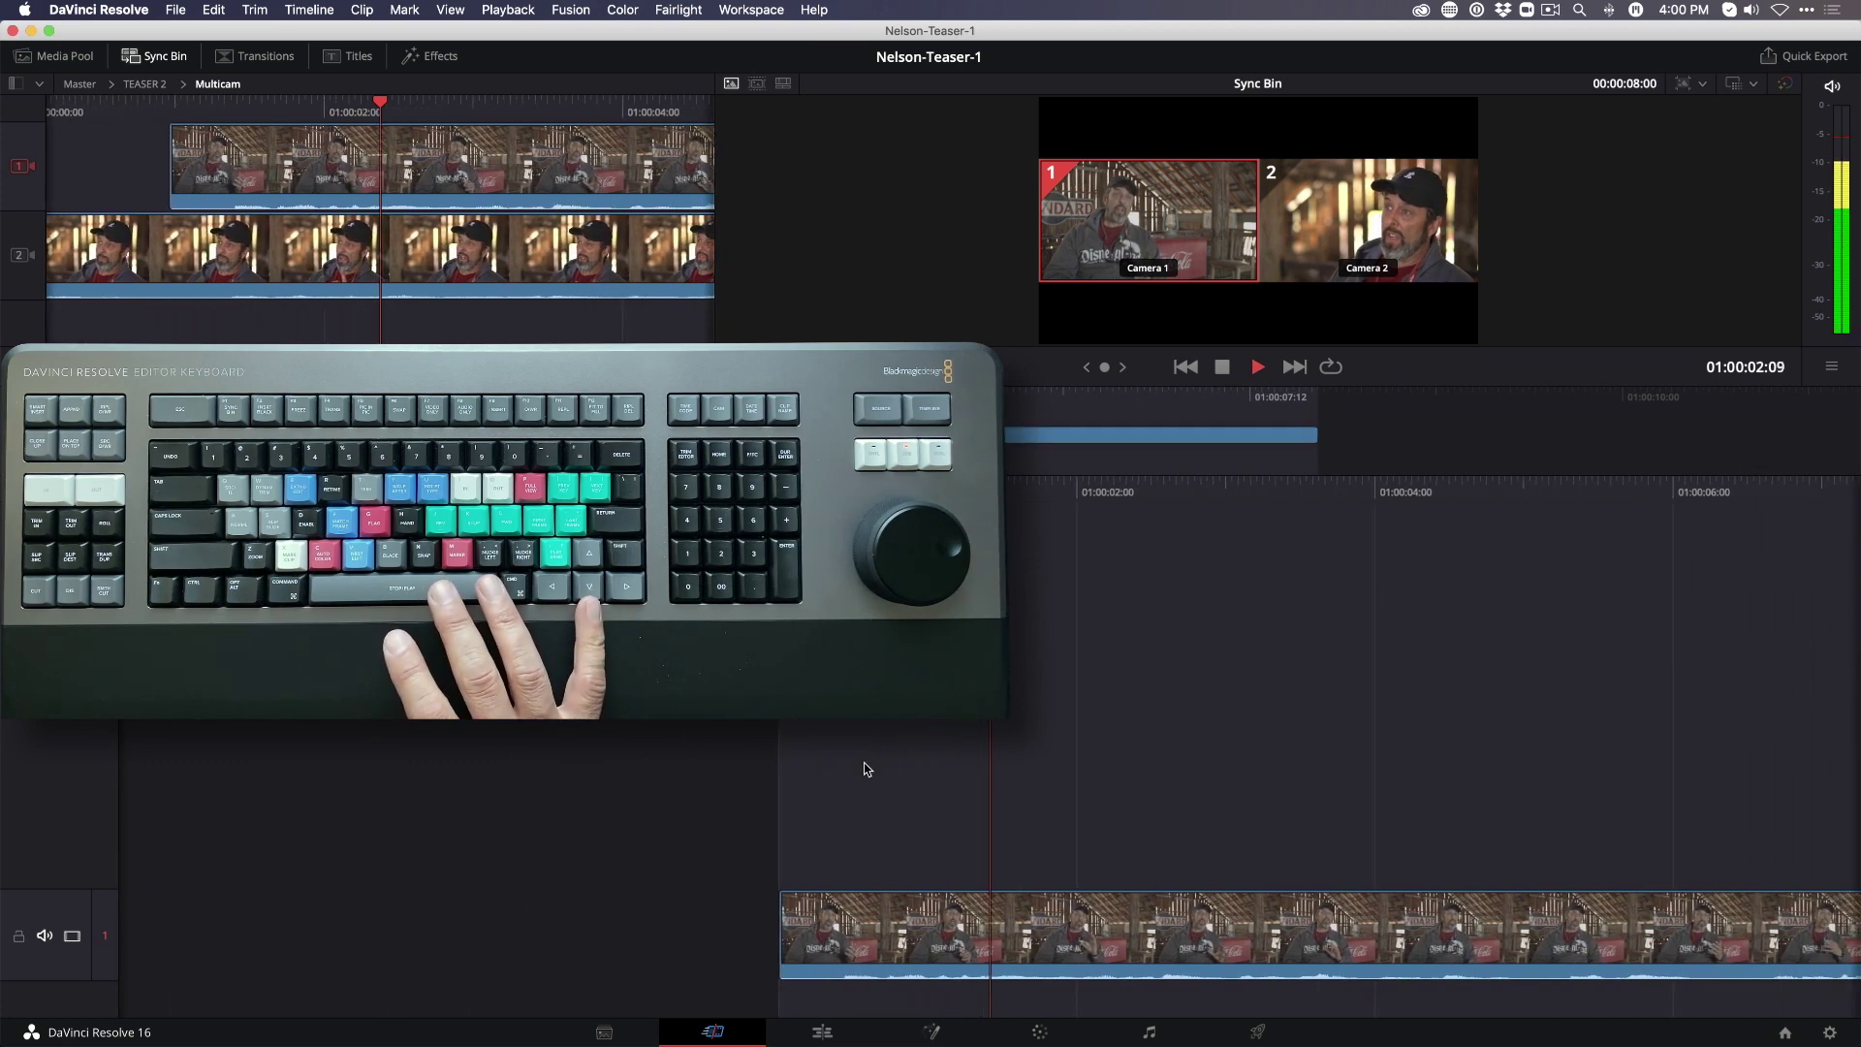
pyautogui.press('space')
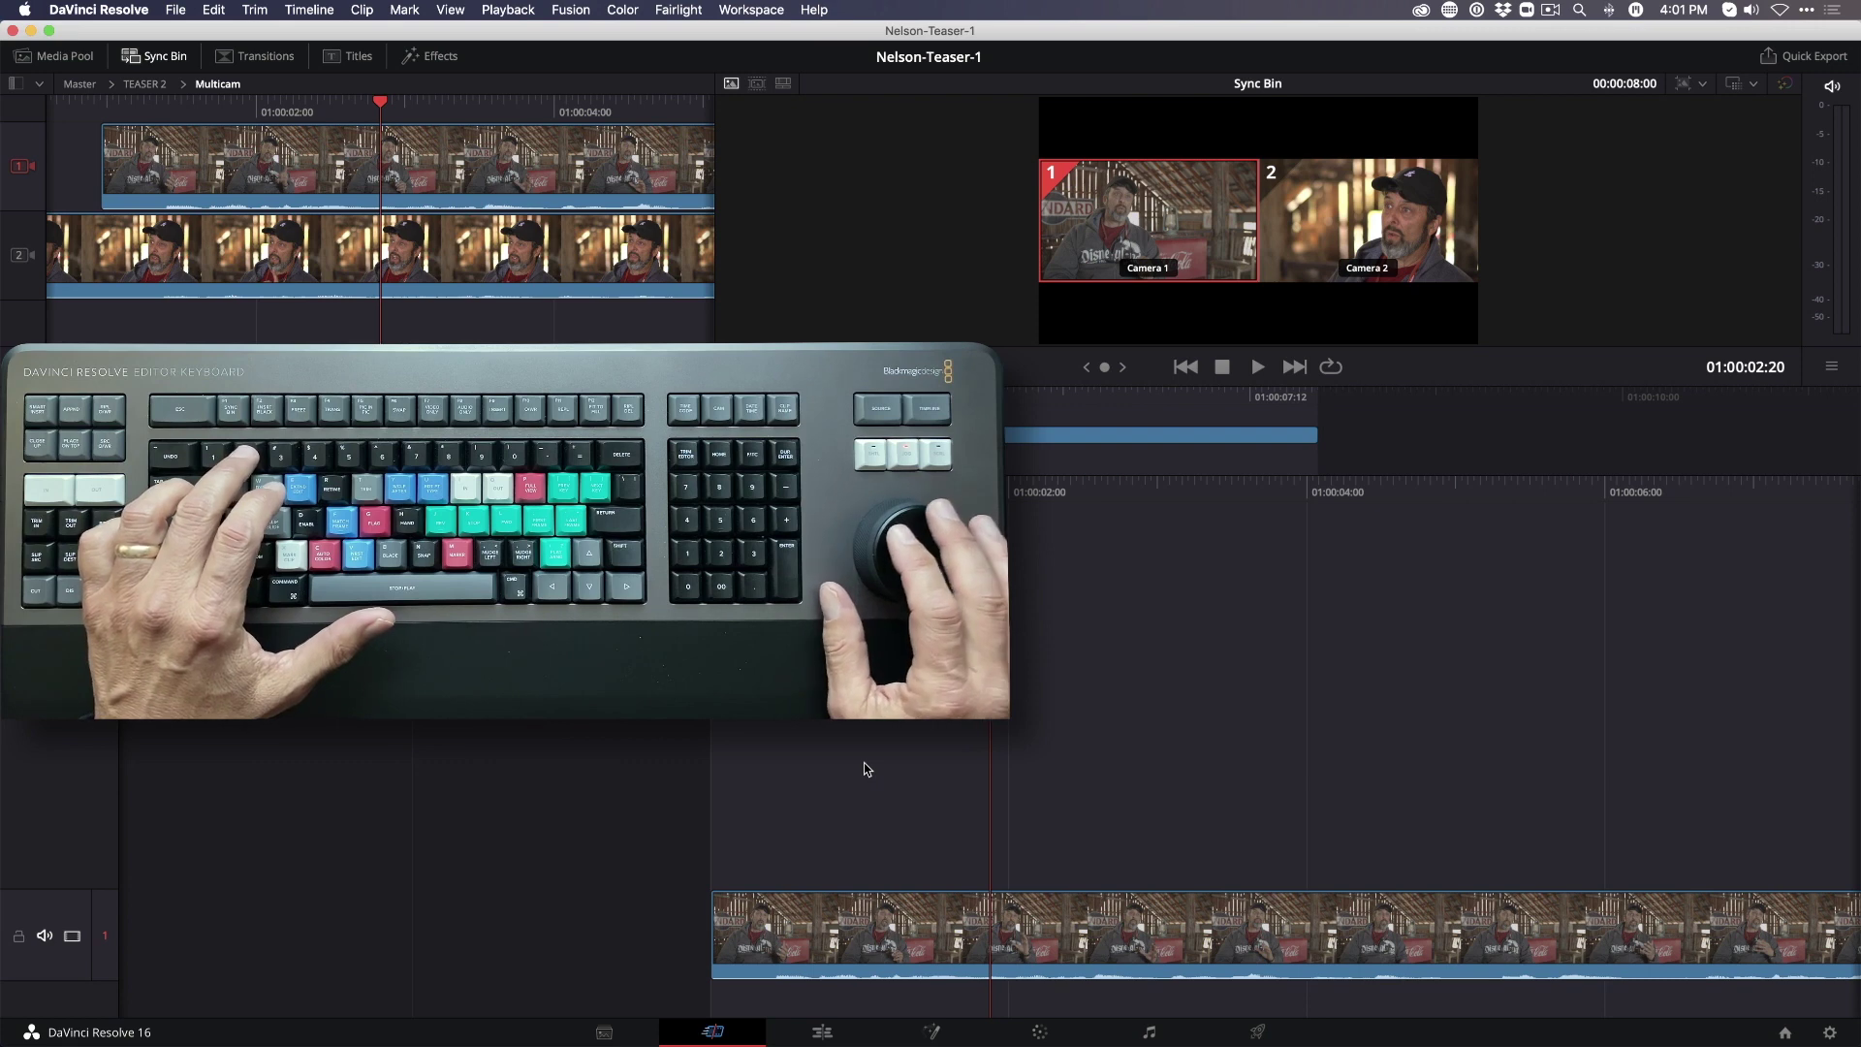
# Step: Place a Camera 2 cutaway on track 2 at 01:00:01:21 and live-trim its end to about one and a half seconds
pyautogui.press('2')
pyautogui.press(',')
pyautogui.press(',')
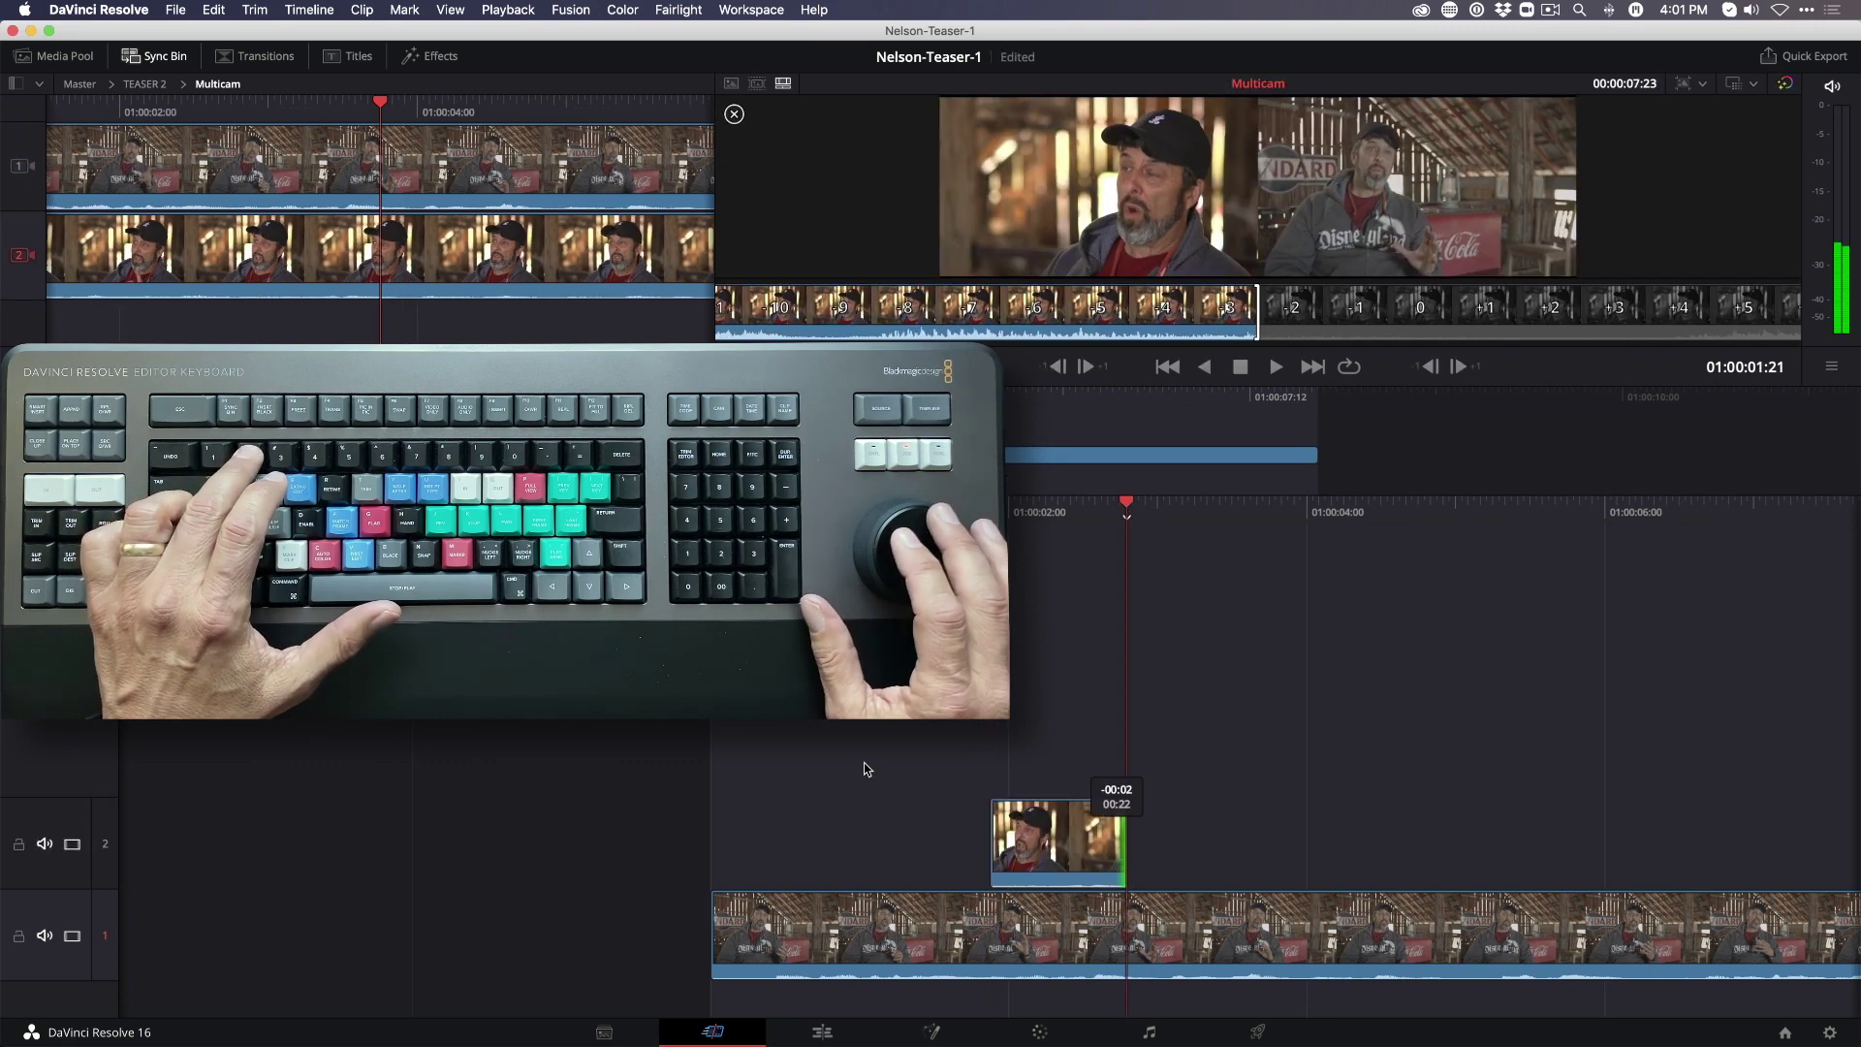
pyautogui.press(',')
pyautogui.press('.')
pyautogui.press('.')
pyautogui.press('.')
pyautogui.press('.')
pyautogui.press('.')
pyautogui.press('.')
pyautogui.press('.')
pyautogui.press('.')
pyautogui.press('.')
pyautogui.press('.')
pyautogui.press('.')
pyautogui.press('.')
pyautogui.press('.')
pyautogui.press('.')
pyautogui.press('.')
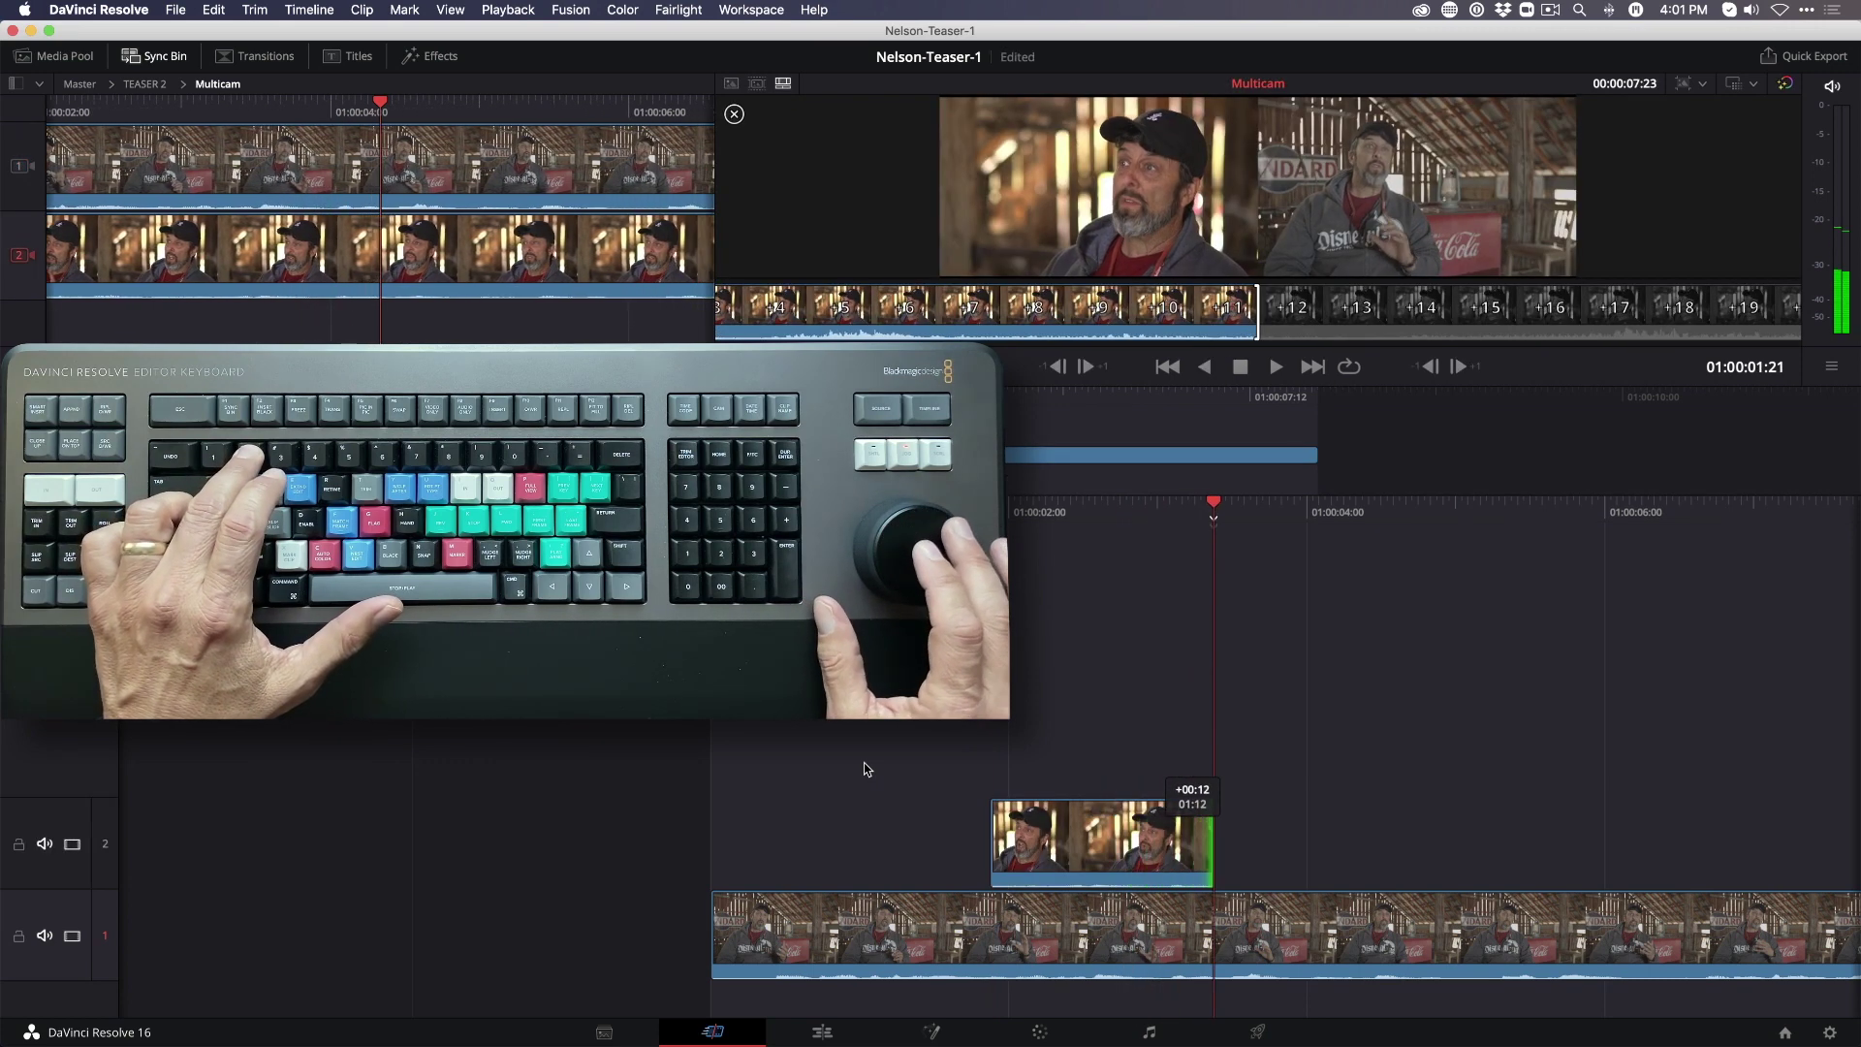
pyautogui.press('.')
pyautogui.press('.')
pyautogui.press('.')
pyautogui.press('.')
# Step: Jog forward to 01:00:05:14, place a second Camera 2 cutaway on track 2, and live-trim its end to about one second
pyautogui.press('Right')
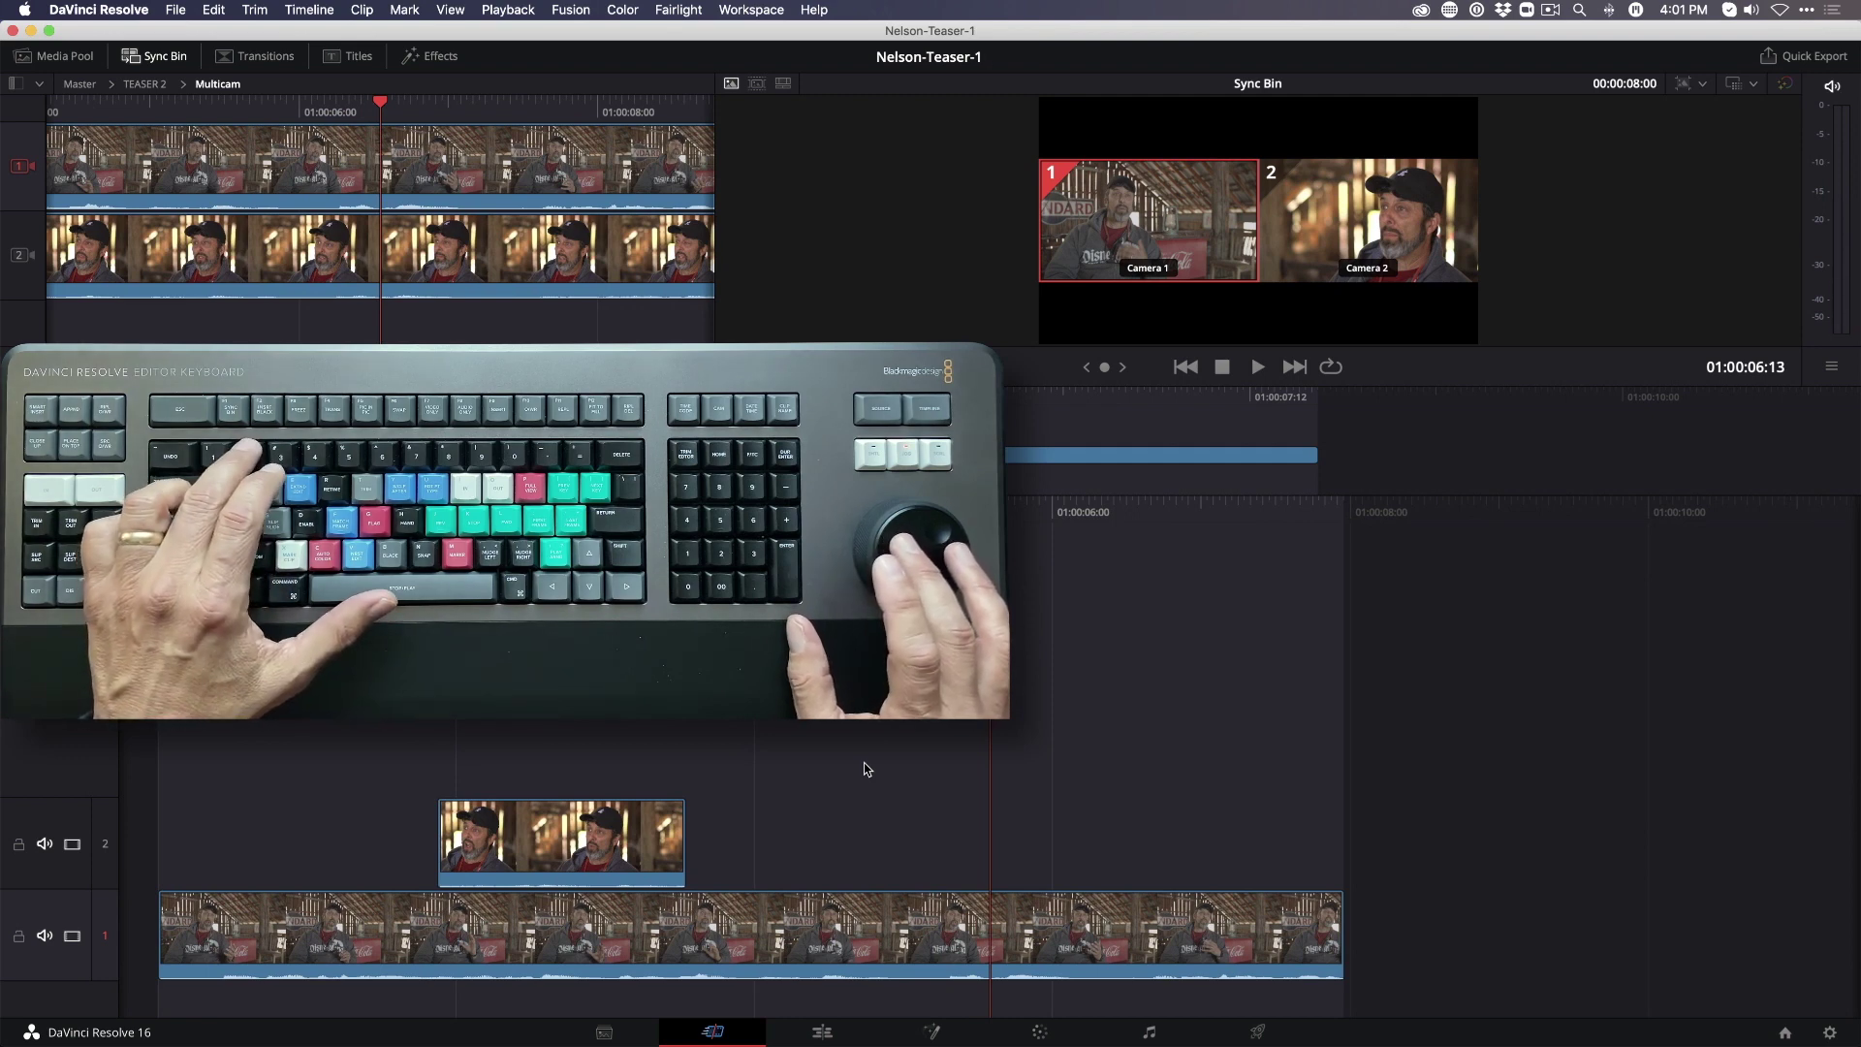
pyautogui.press('2')
pyautogui.press(',')
pyautogui.press(',')
pyautogui.press(',')
pyautogui.press(',')
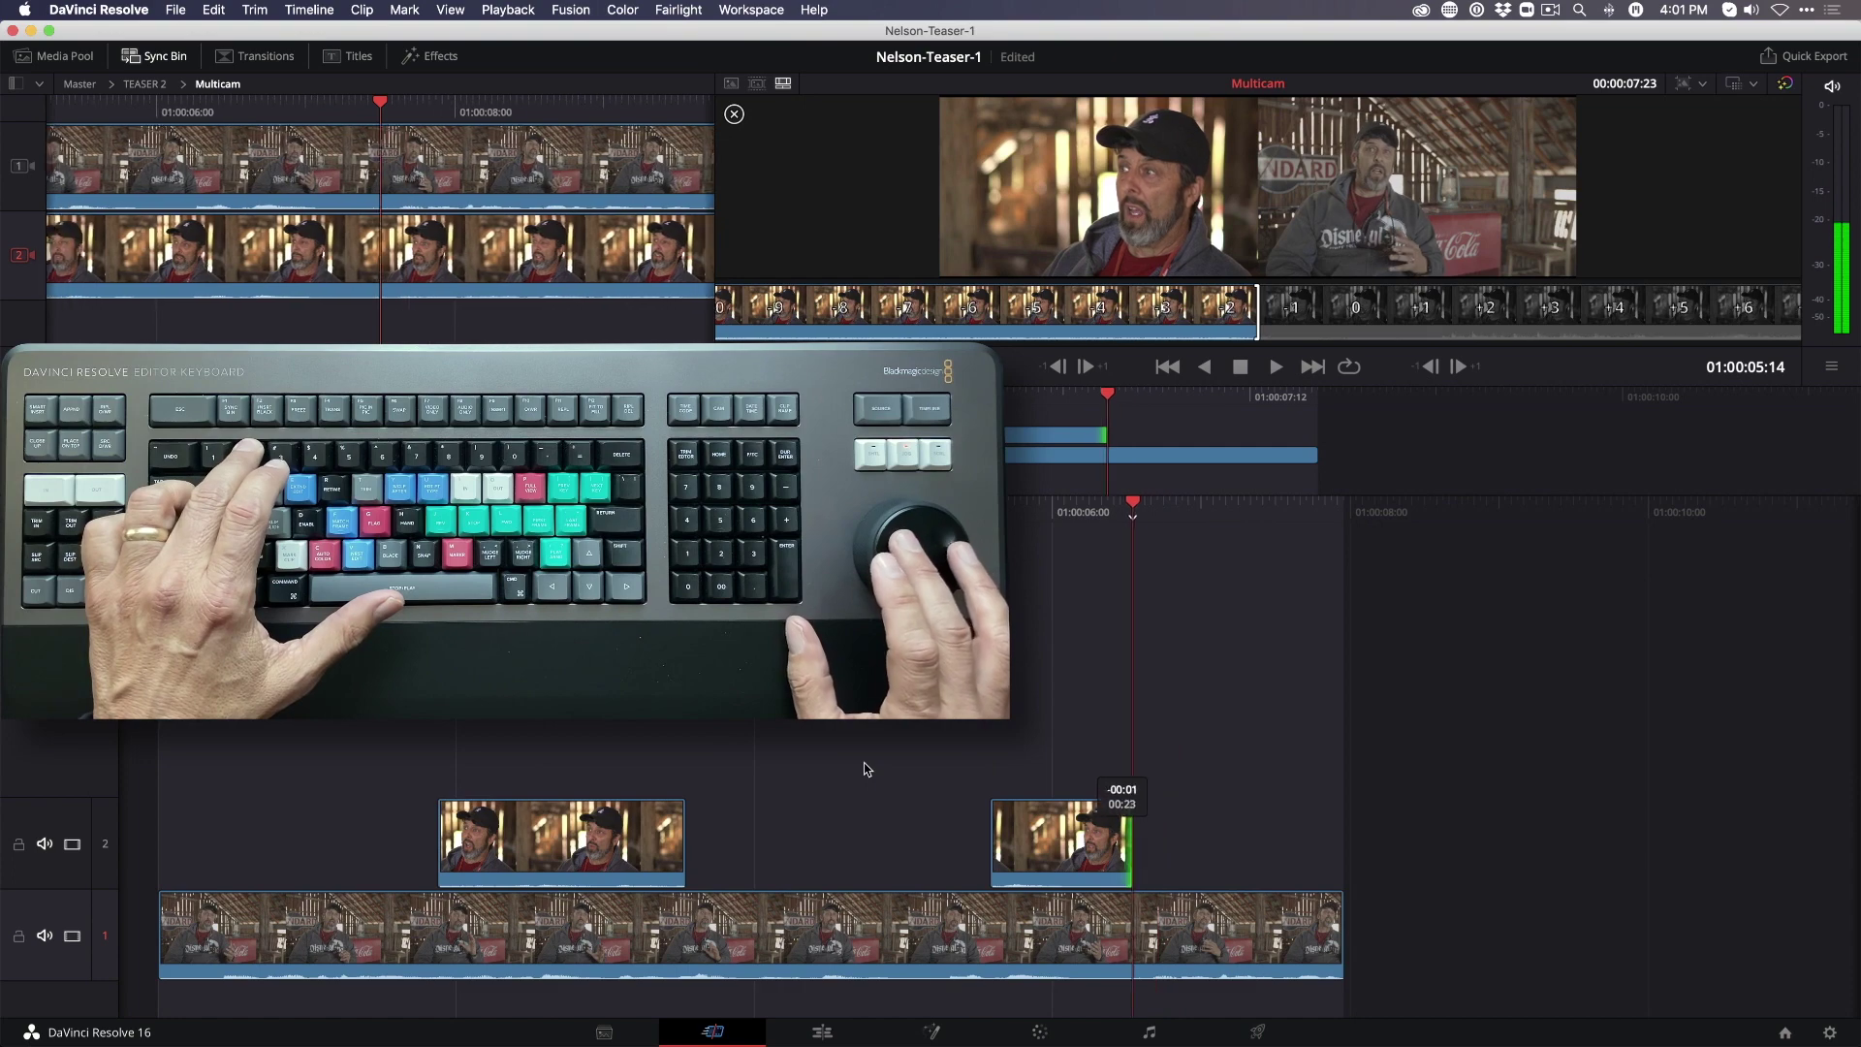
pyautogui.press('.')
pyautogui.press('.')
pyautogui.press('Escape')
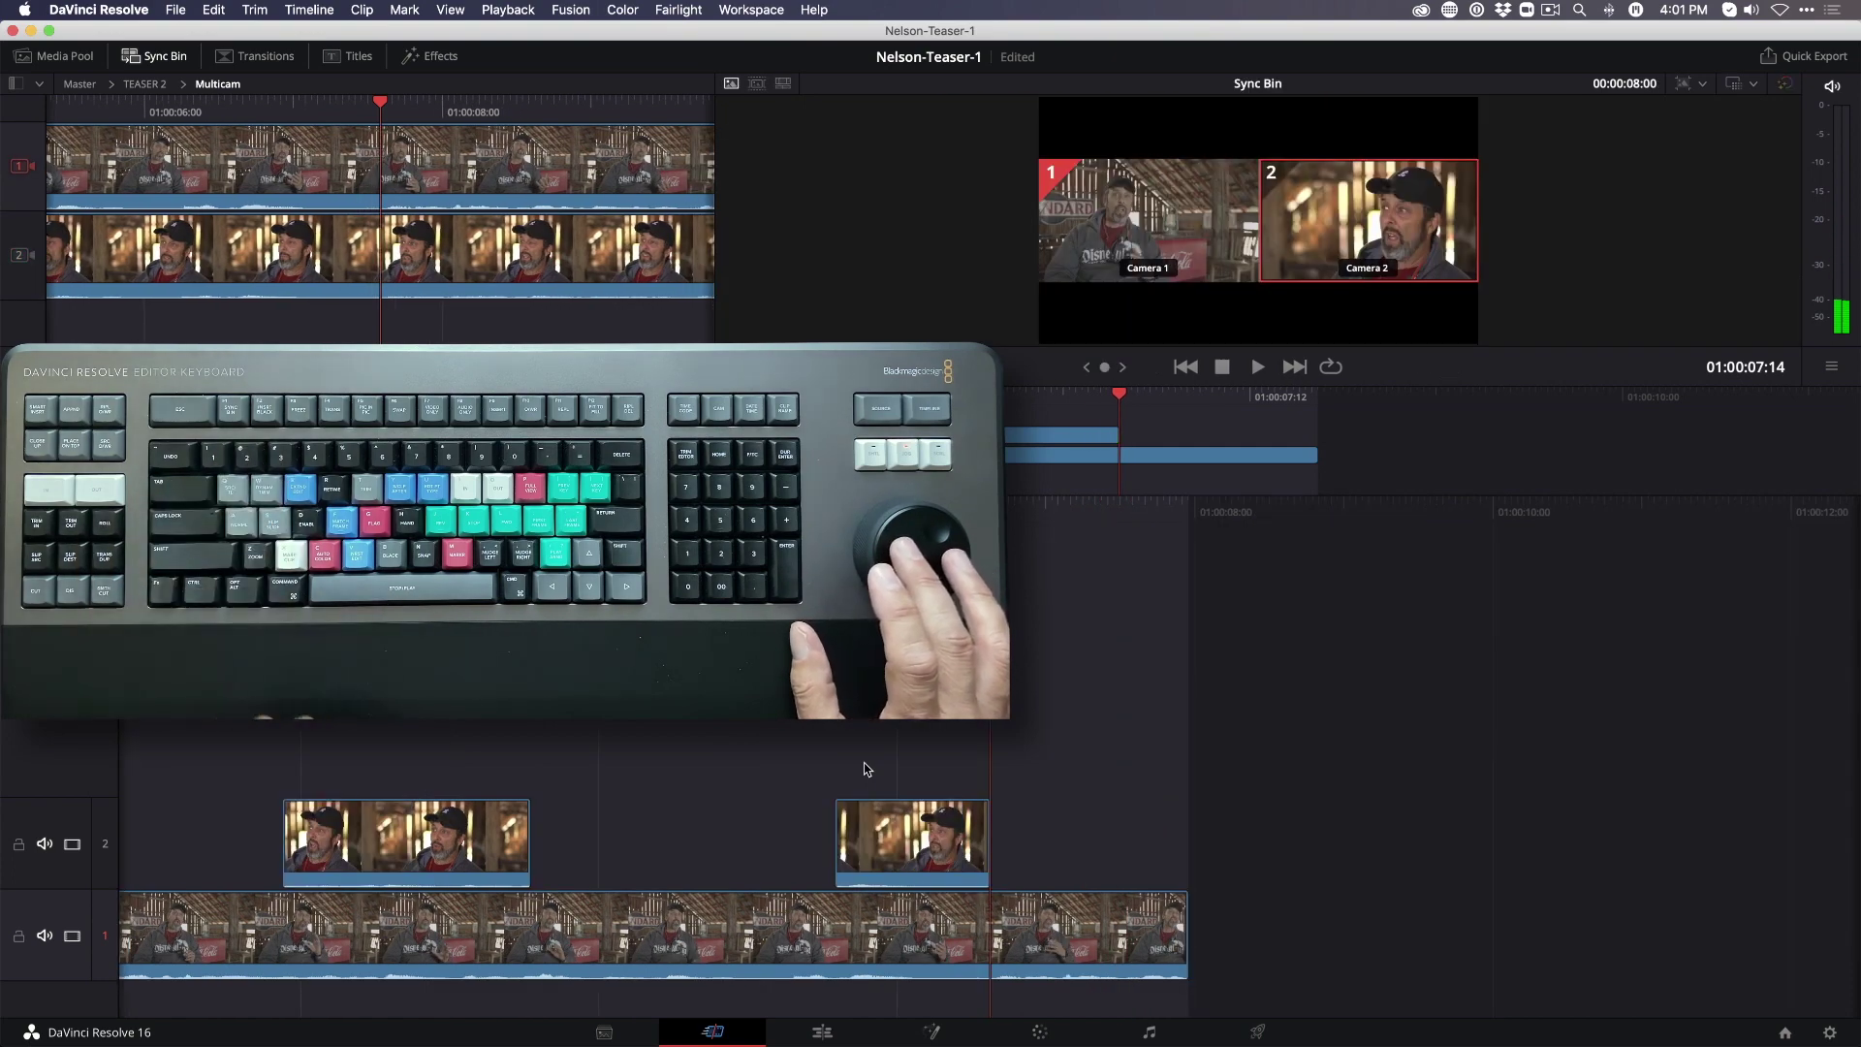
# Step: Return to the timeline viewer and play the edit from near the start to review both Camera 2 cutaways
pyautogui.press('q')
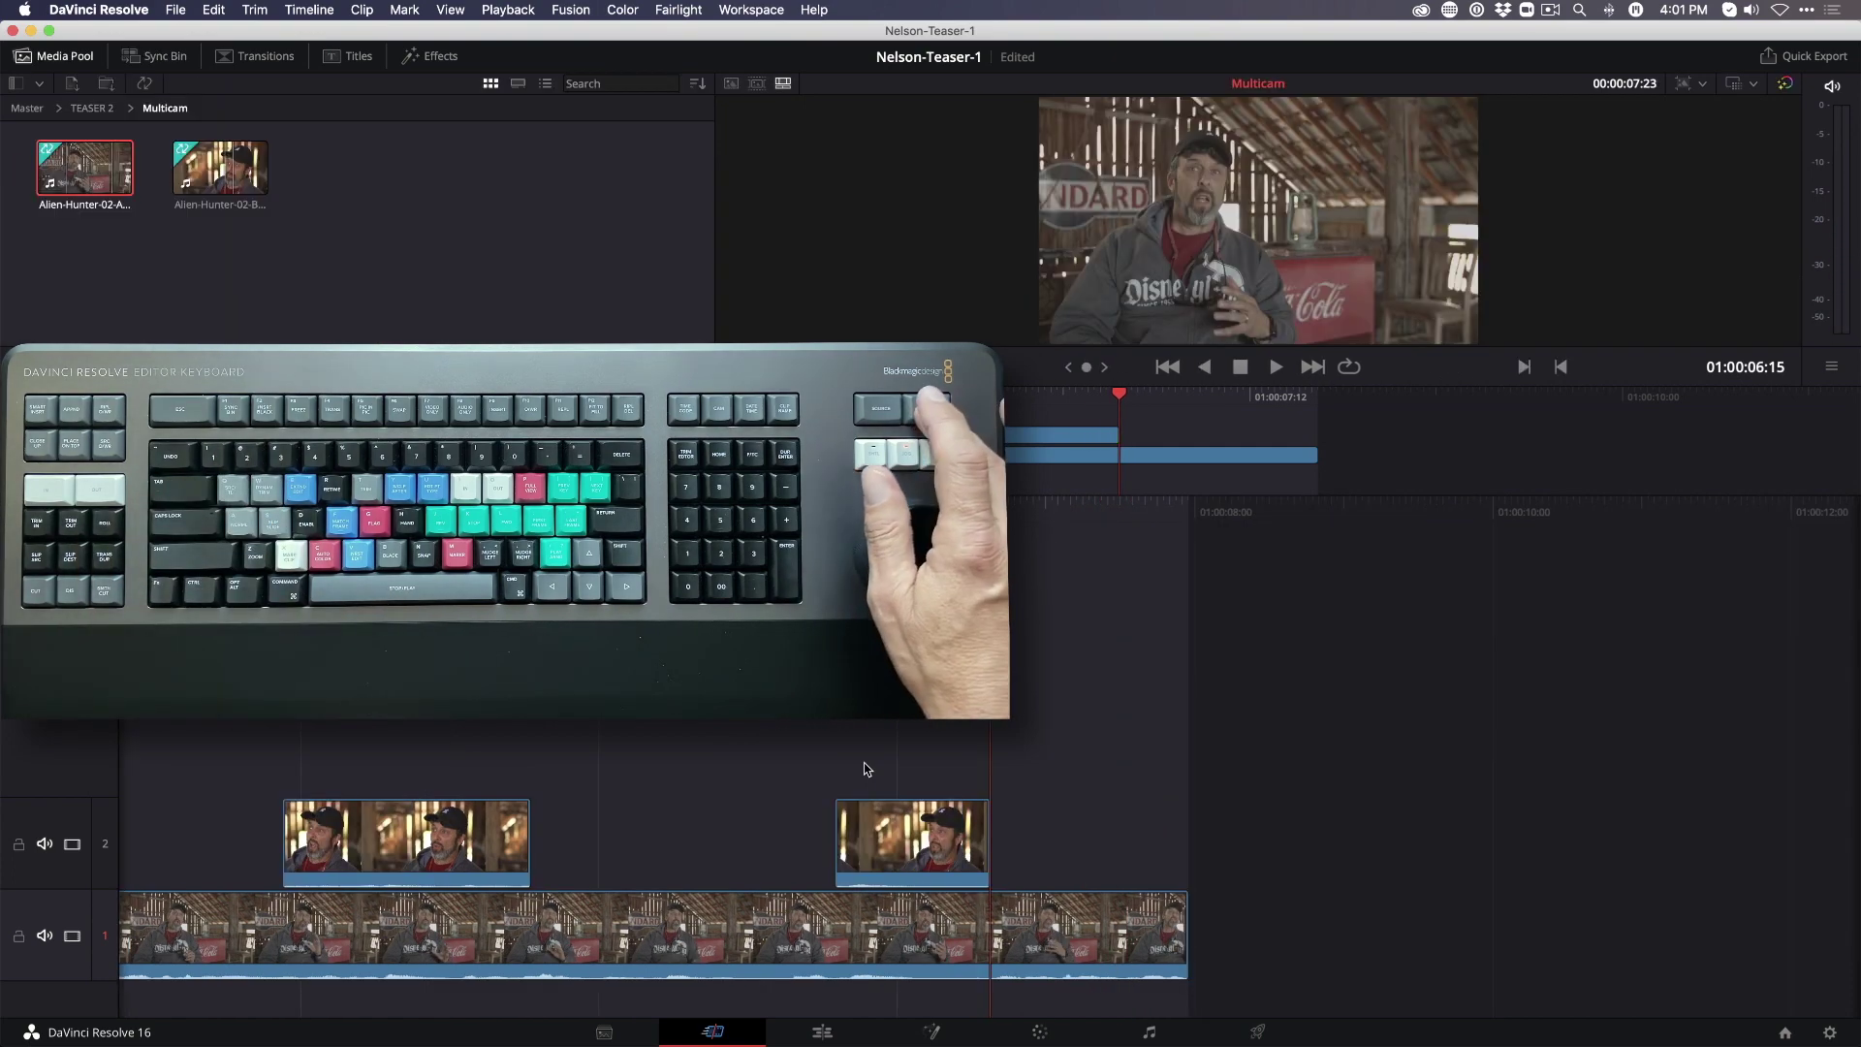
pyautogui.press('j')
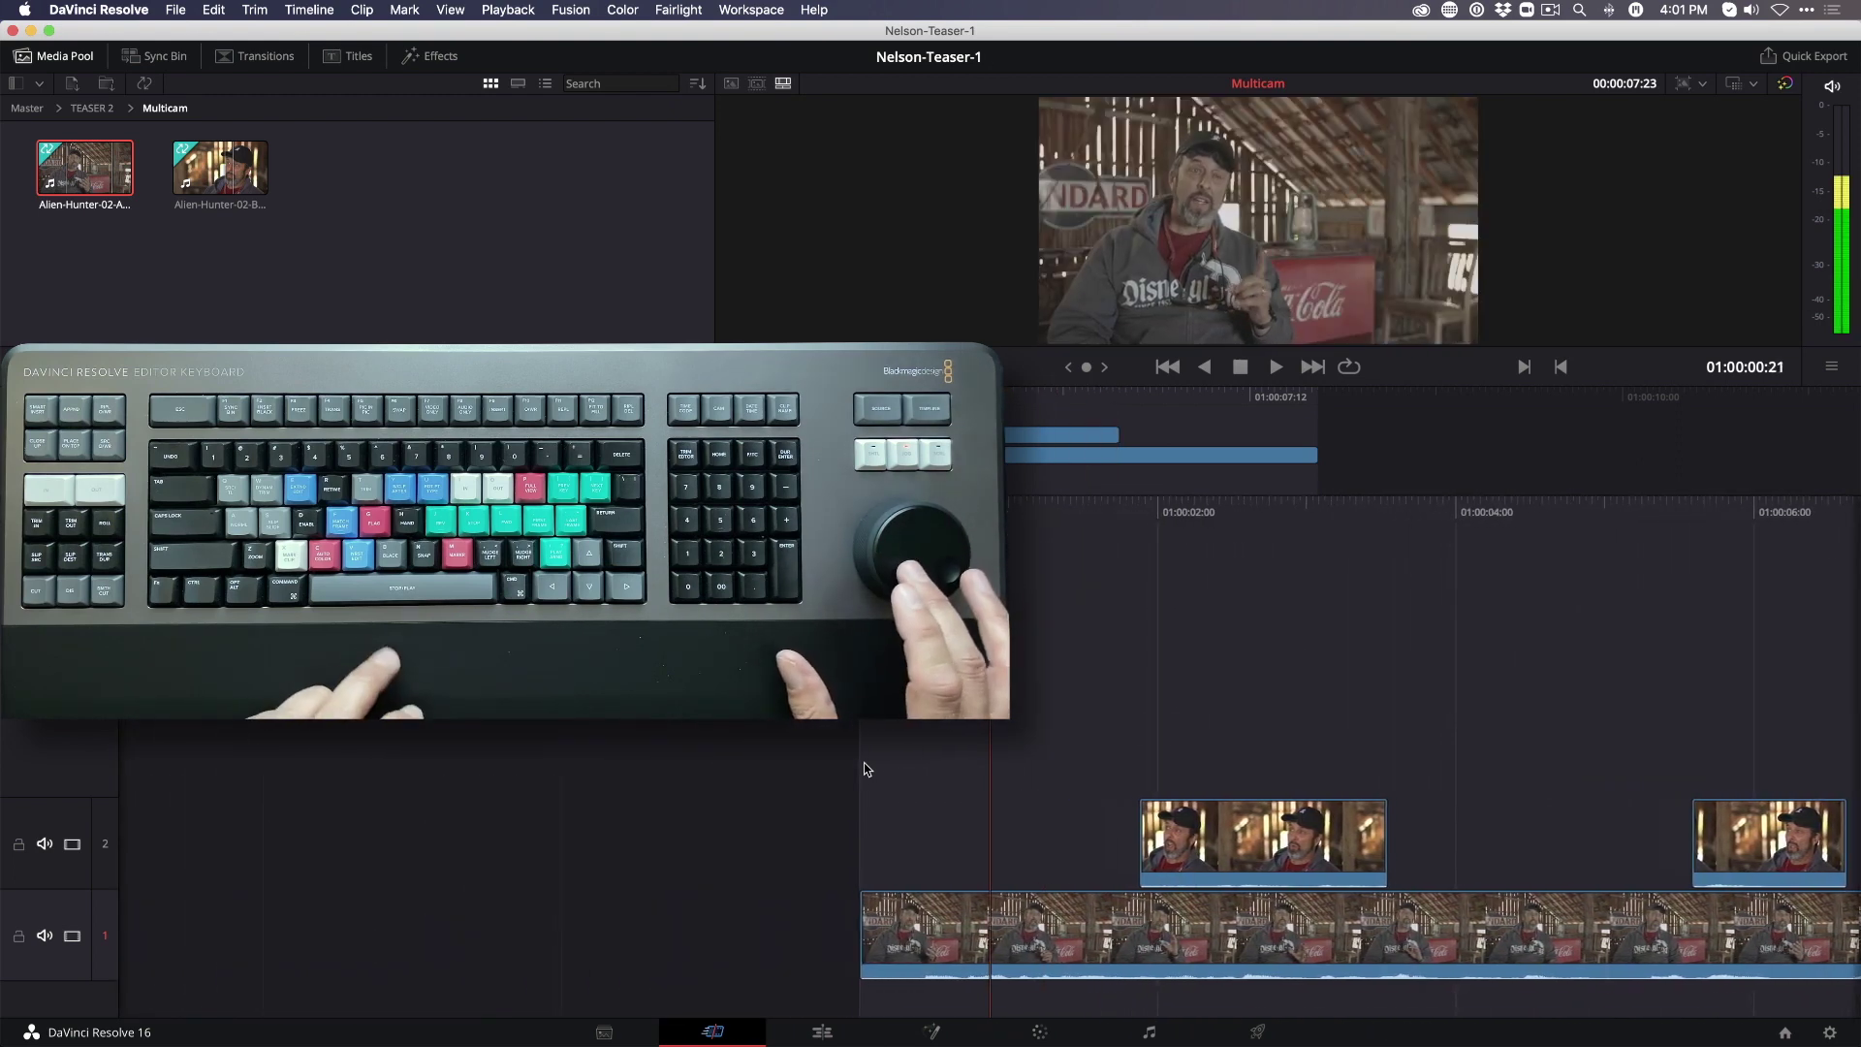
pyautogui.press('space')
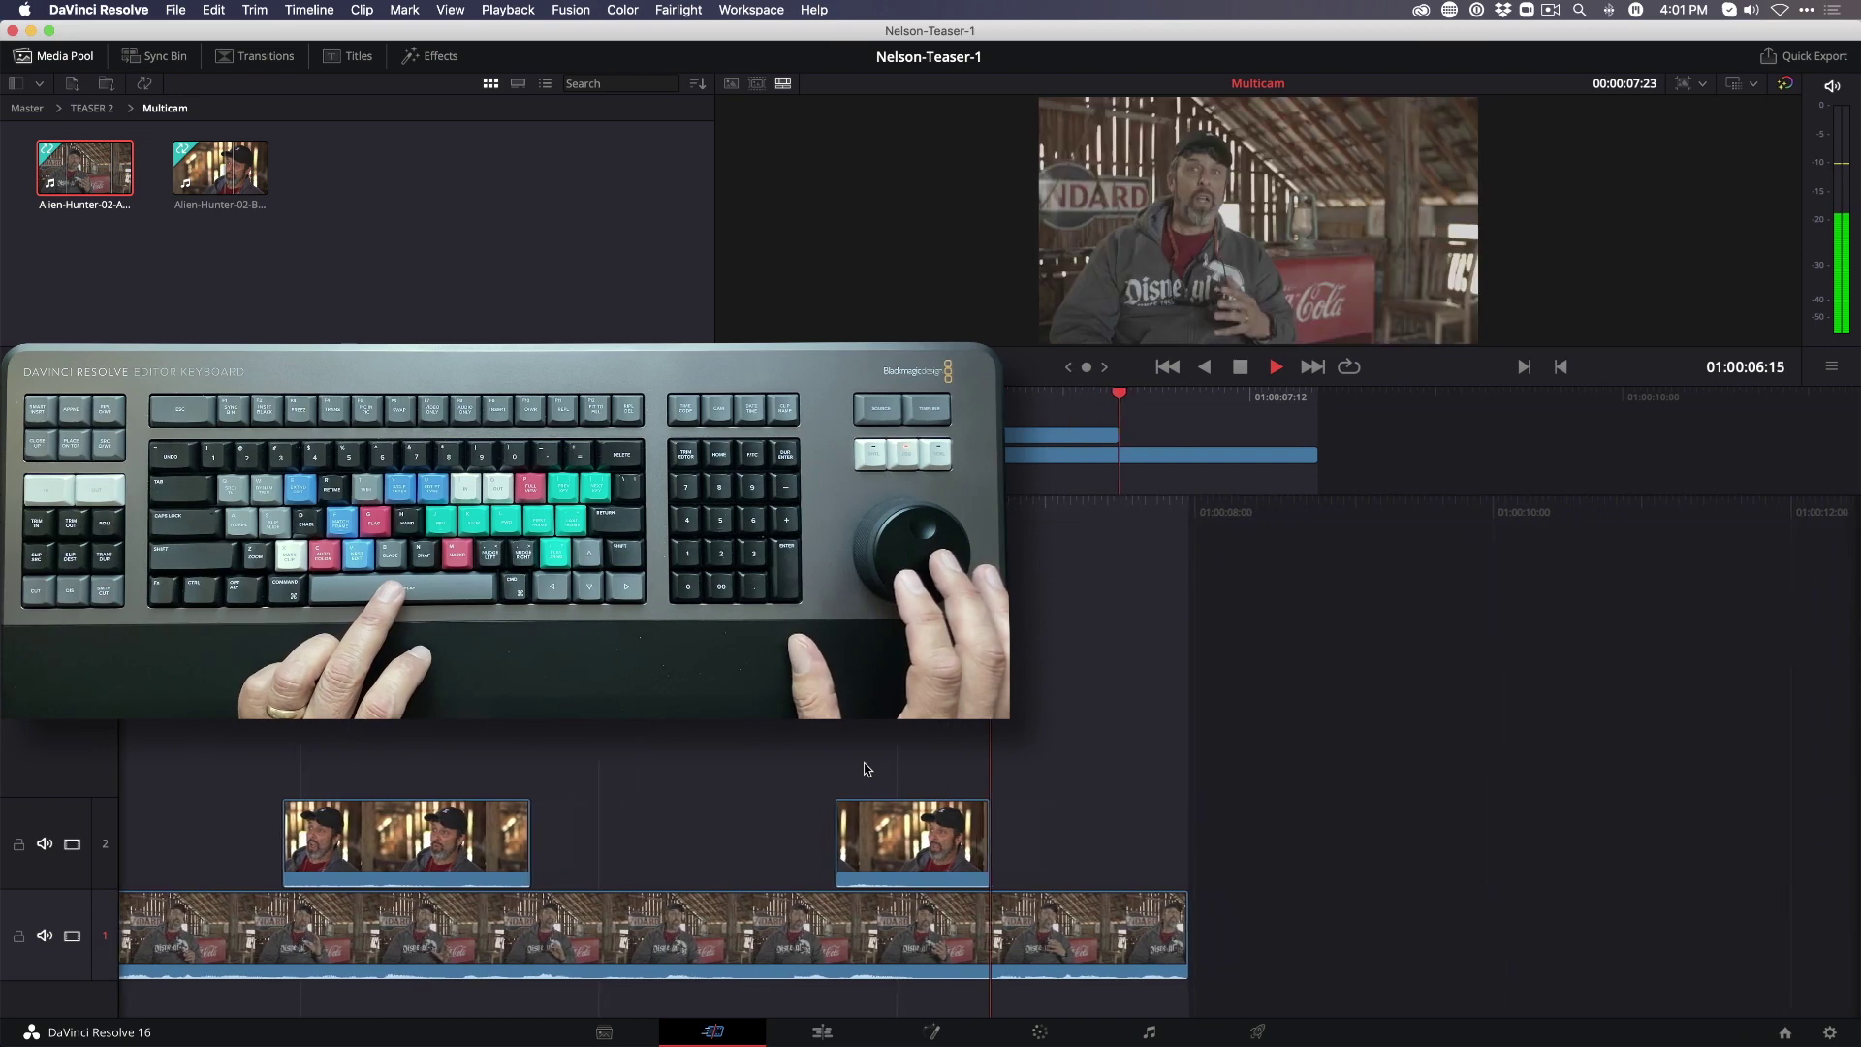
pyautogui.press('space')
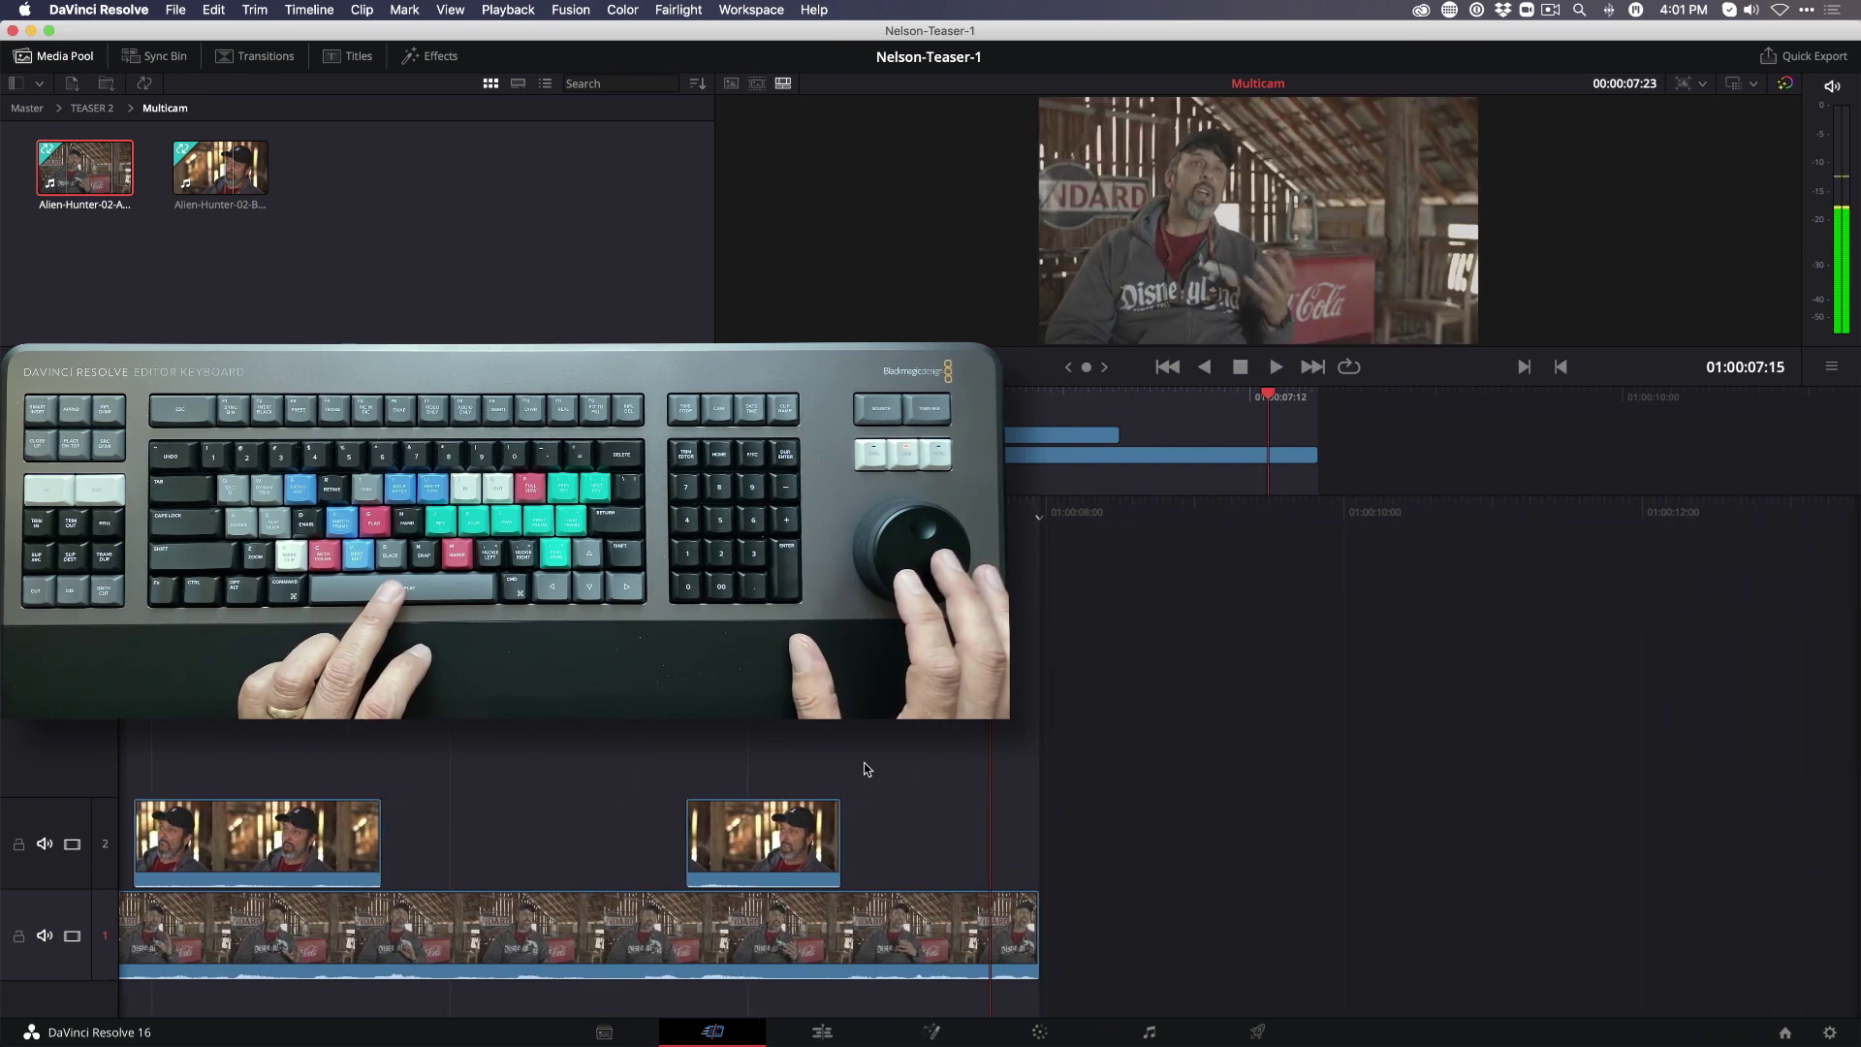
# Step: Jog back to 01:00:06:18 and live-trim the end of the second Camera 2 cutaway outward by about six frames
pyautogui.press('Left')
pyautogui.press('Left')
pyautogui.press('Left')
pyautogui.press('Left')
pyautogui.press('Left')
pyautogui.press('Left')
pyautogui.press('Left')
pyautogui.press('Left')
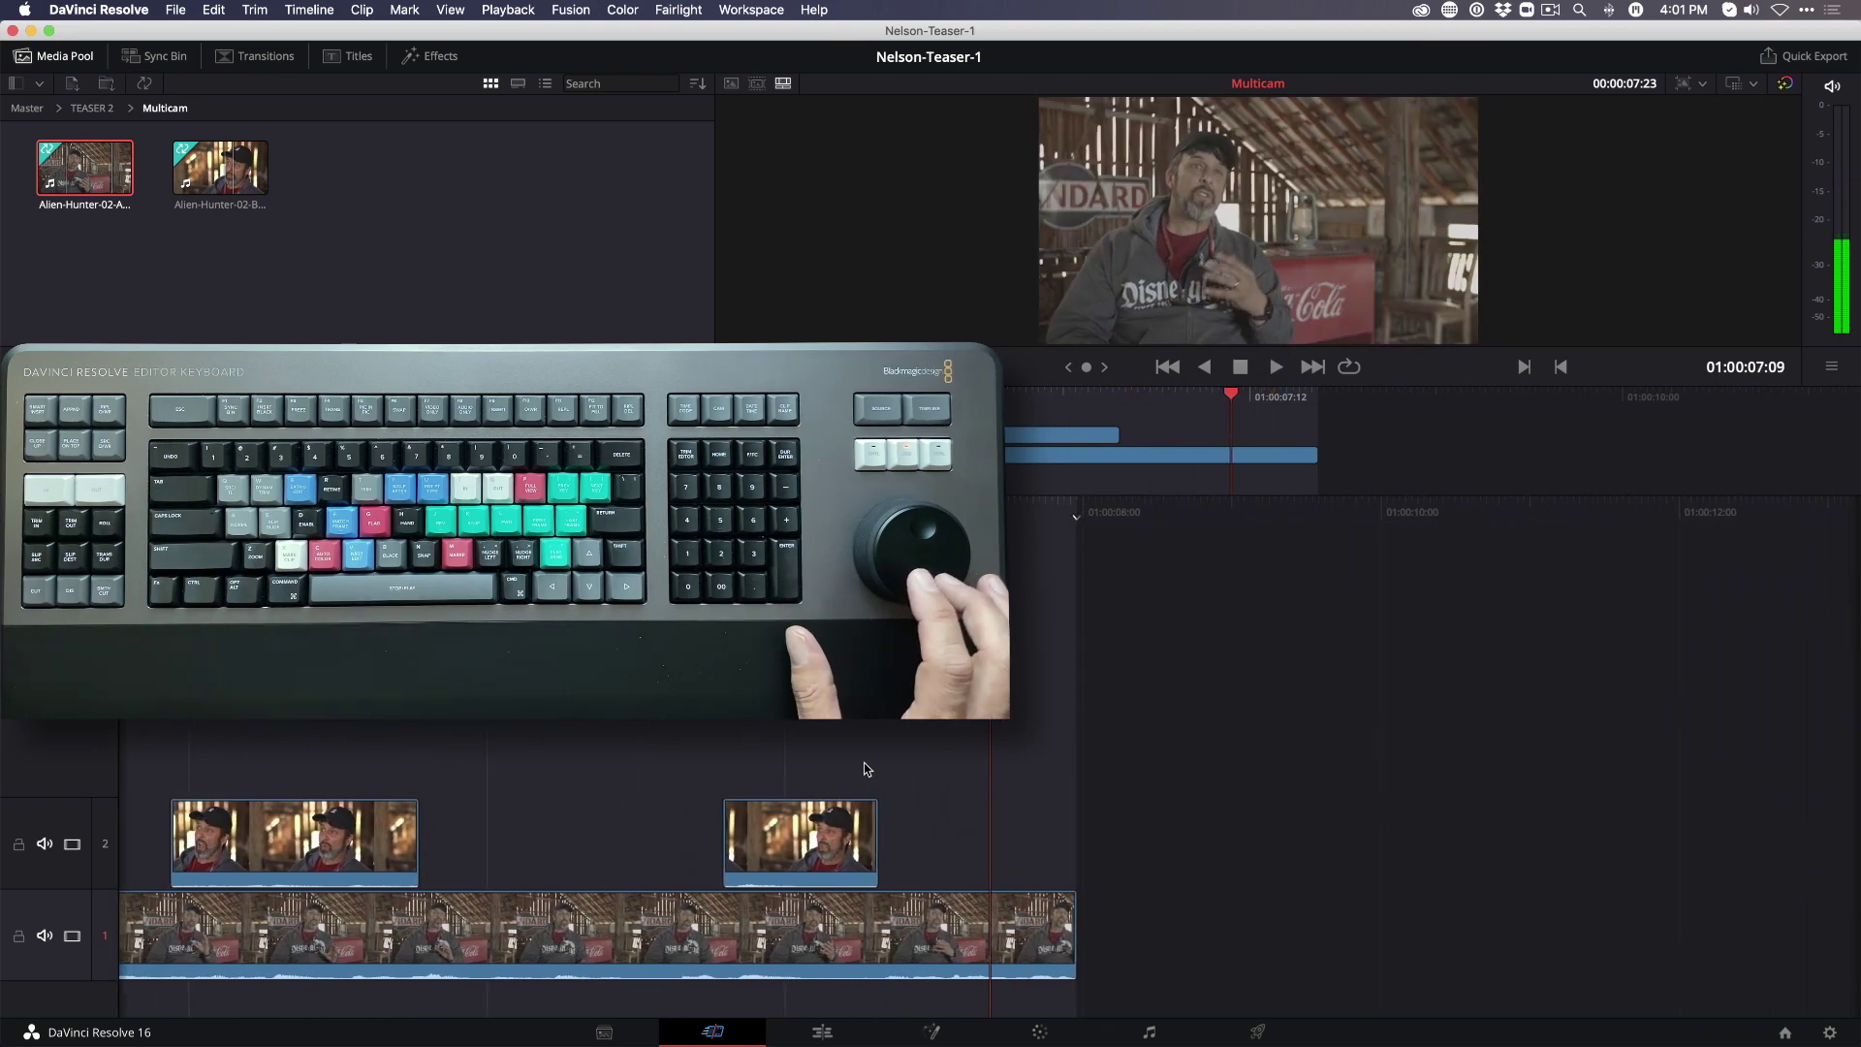
pyautogui.press('Left')
pyautogui.press('Left')
pyautogui.press('Left')
pyautogui.press('Left')
pyautogui.press('Left')
pyautogui.press('Left')
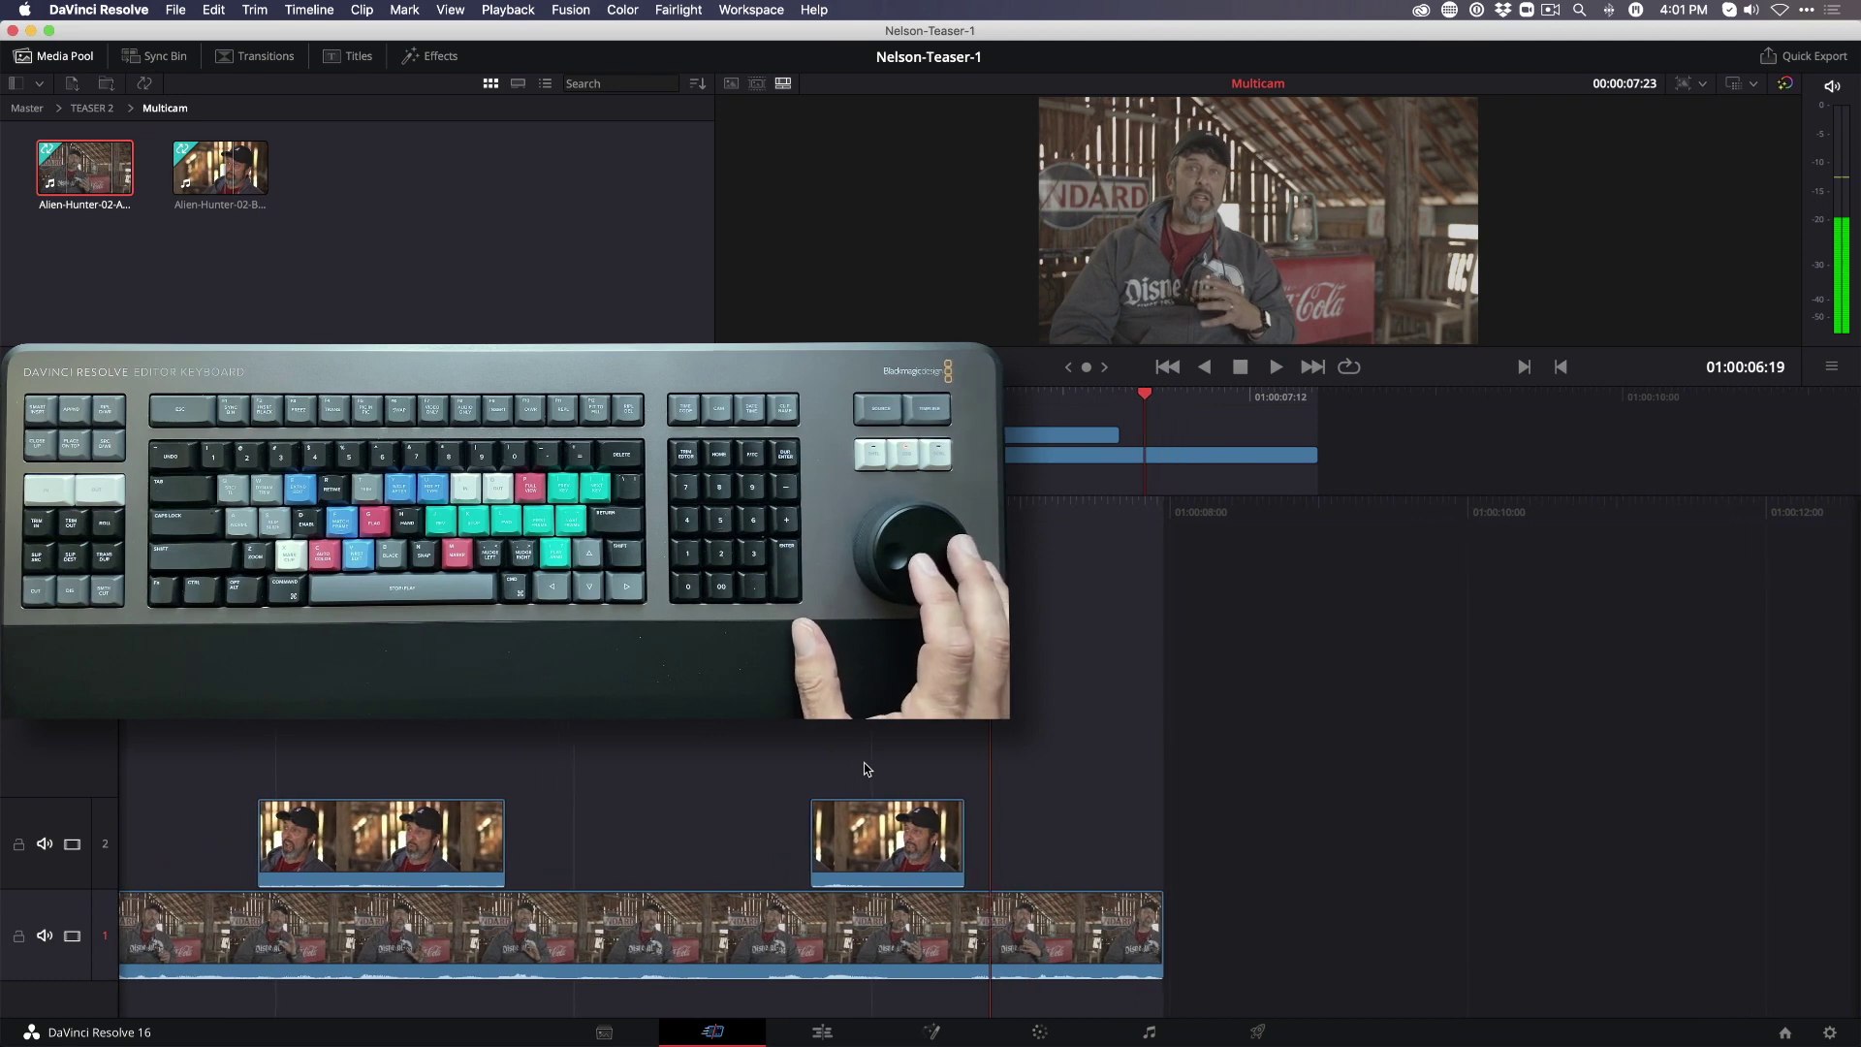
pyautogui.press('Left')
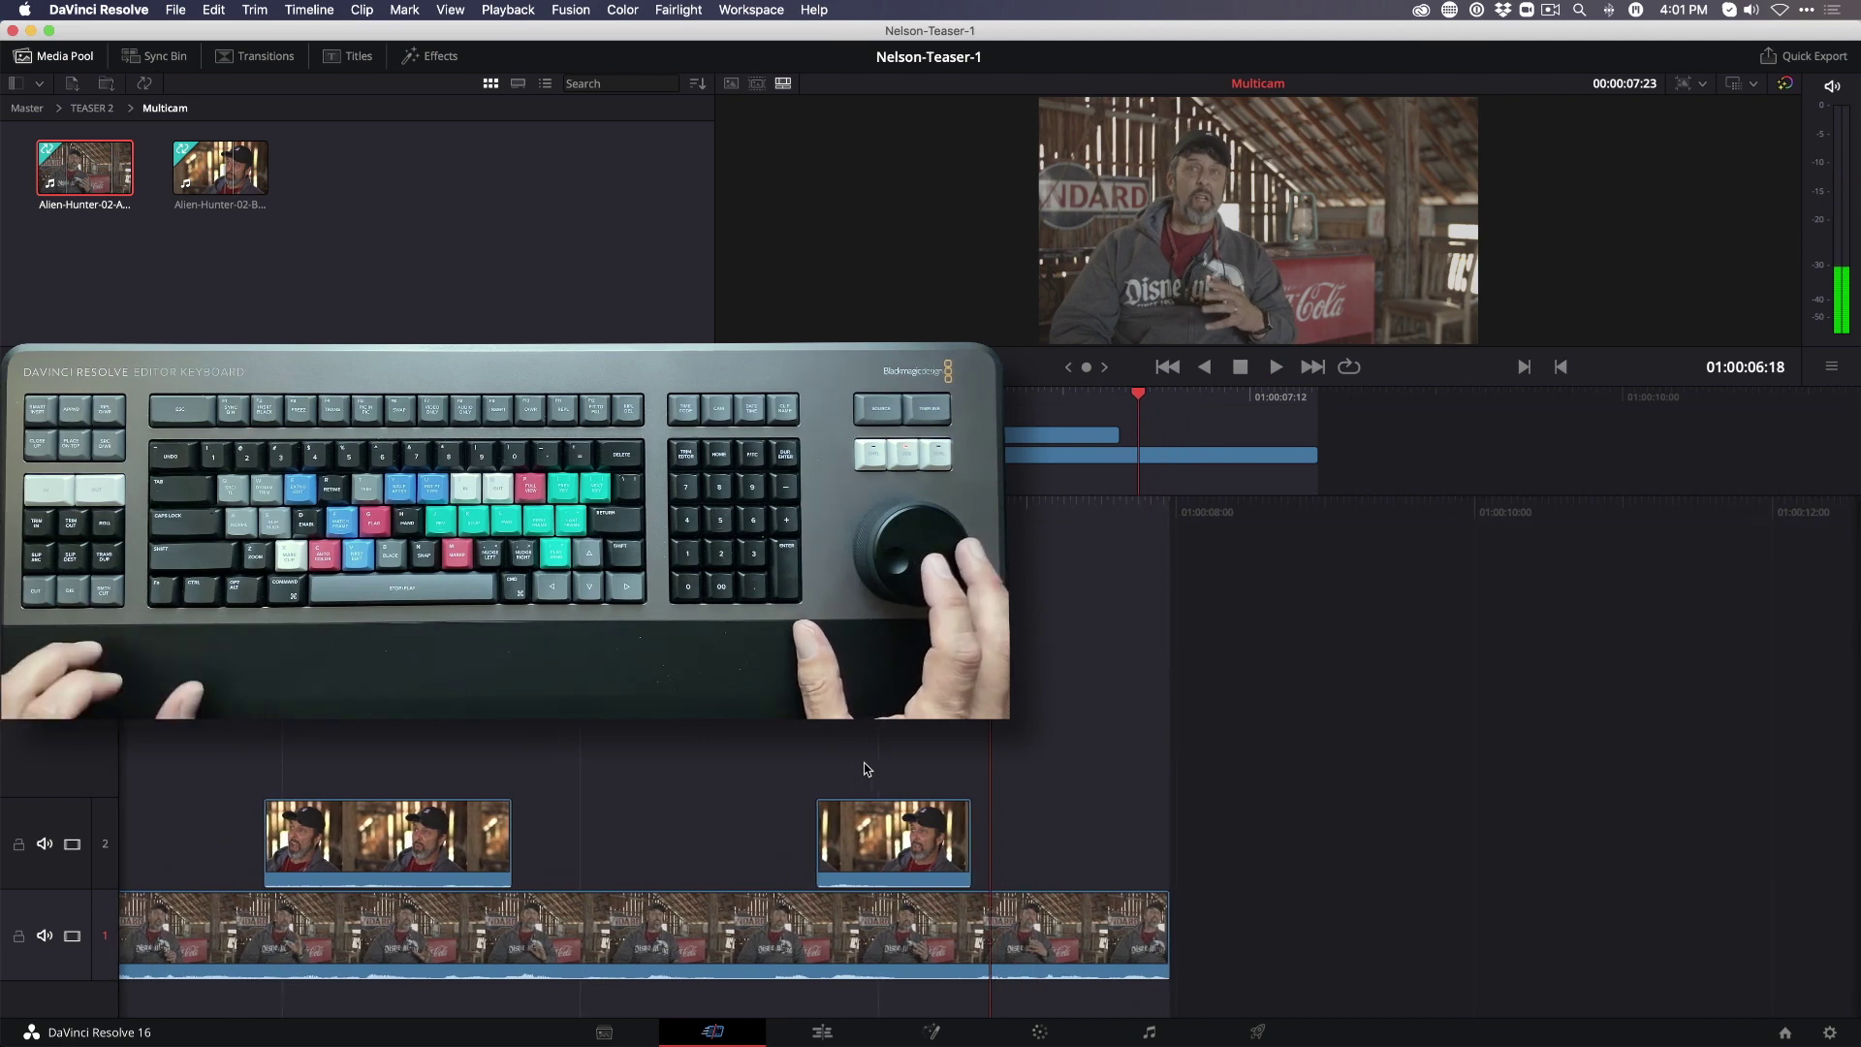
pyautogui.press('v')
pyautogui.press('.')
pyautogui.press('.')
pyautogui.press('.')
pyautogui.press('.')
pyautogui.press('.')
pyautogui.press('.')
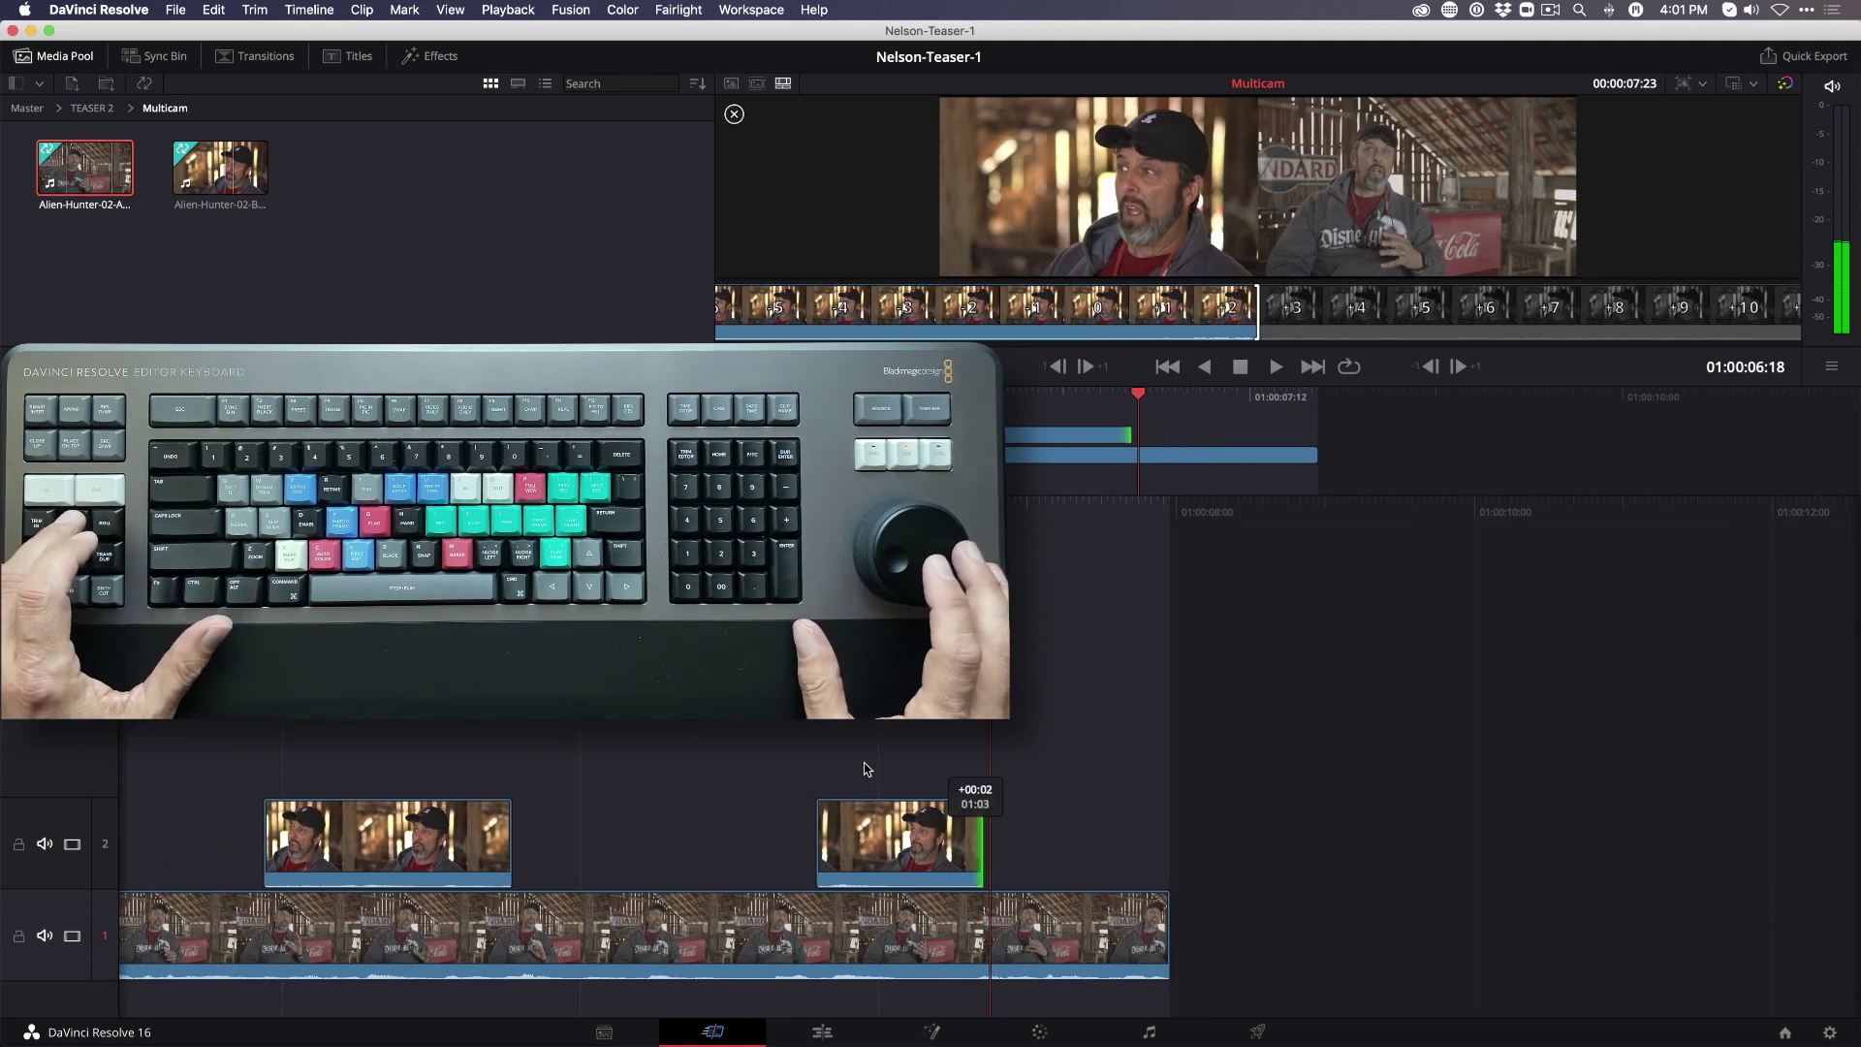
# Step: Jog back to near the second Camera 2 cutaway's start and live-trim that start earlier, making the clip about two seconds long
pyautogui.press('Left')
pyautogui.press('Left')
pyautogui.press('Left')
pyautogui.press('Left')
pyautogui.press('Left')
pyautogui.press('Left')
pyautogui.press('Left')
pyautogui.press('Left')
pyautogui.press('Left')
pyautogui.press('Left')
pyautogui.press('Left')
pyautogui.press('Left')
pyautogui.press('Left')
pyautogui.press('Left')
pyautogui.press('Left')
pyautogui.press('Left')
pyautogui.press('Left')
pyautogui.press('Left')
pyautogui.press('Left')
pyautogui.press('Left')
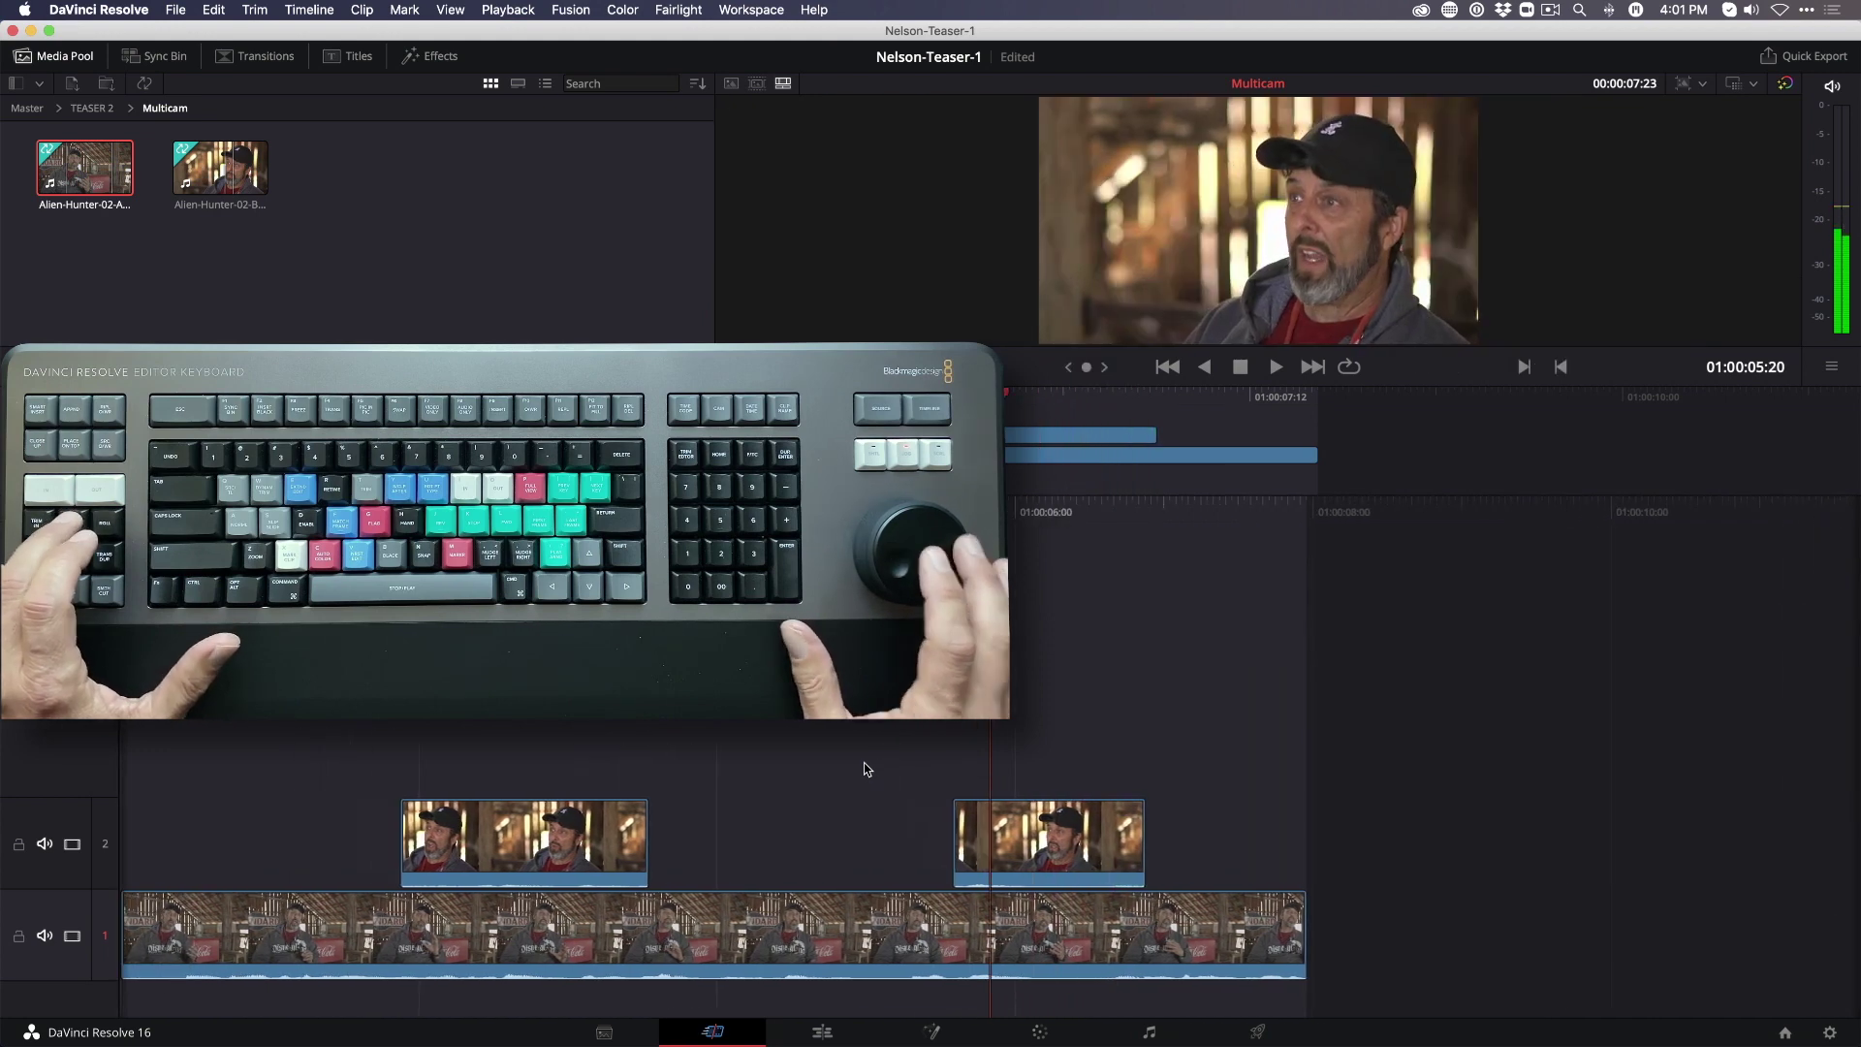
pyautogui.press('v')
pyautogui.press(',')
pyautogui.press(',')
pyautogui.press(',')
pyautogui.press(',')
pyautogui.press(',')
pyautogui.press(',')
pyautogui.press(',')
pyautogui.press(',')
pyautogui.press(',')
pyautogui.press(',')
pyautogui.press(',')
pyautogui.press(',')
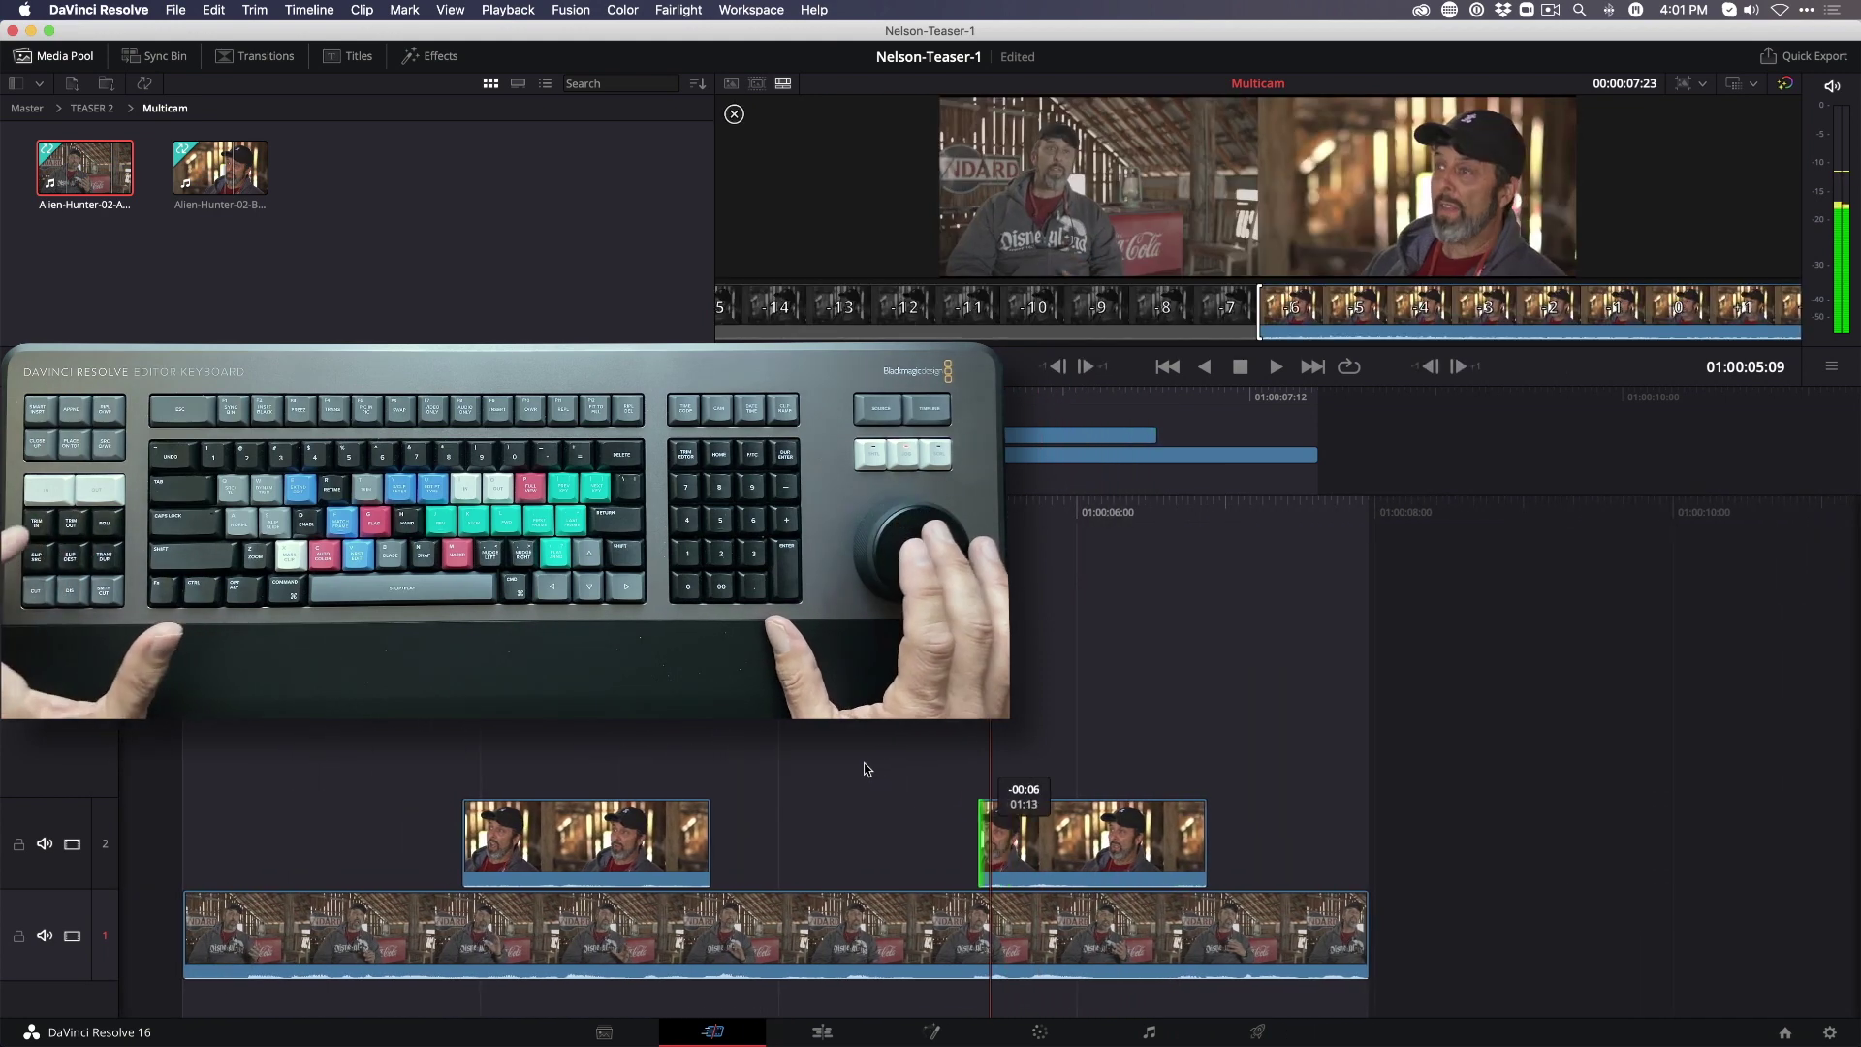
pyautogui.press('j')
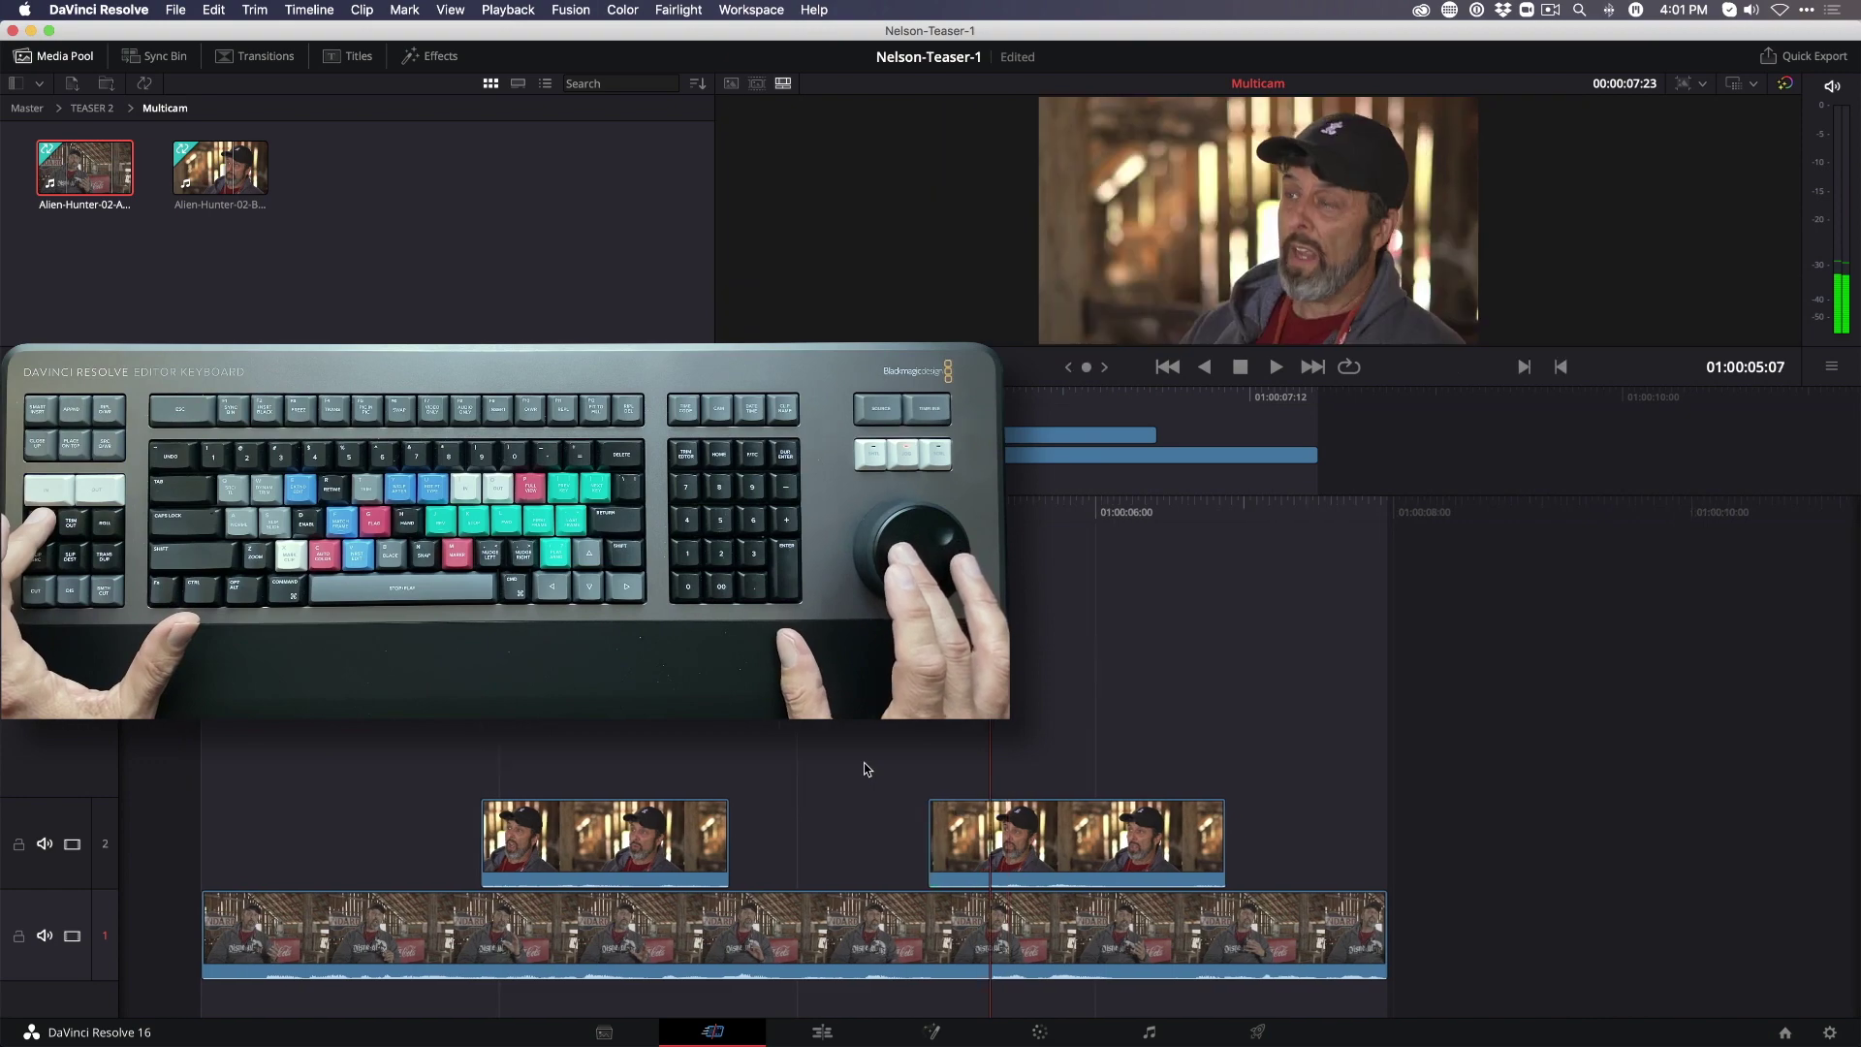